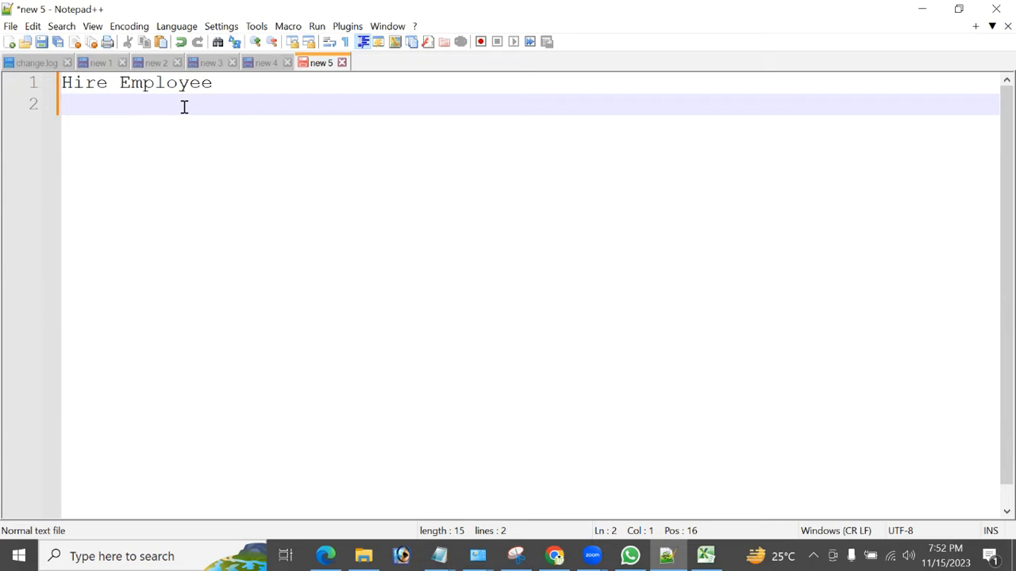
Write the plan lines: Hire Employee-2 1 Manager, 1 Employee; User Accounts; Manager Promote Employee from Grade1 to Grade2.
{"action": "key", "text": "BackSpace"}
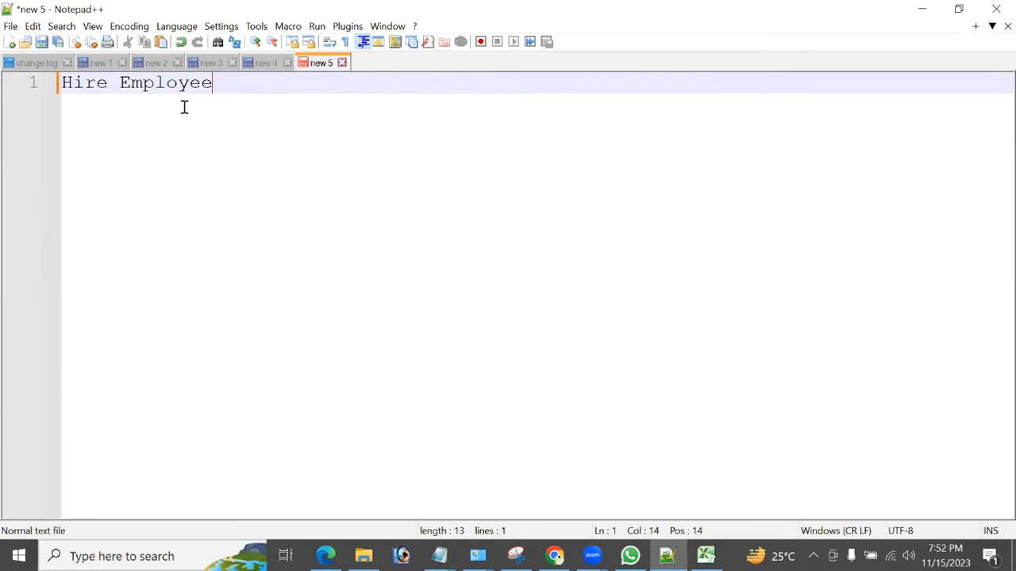
{"action": "type", "text": "-2 1 Manager ,"}
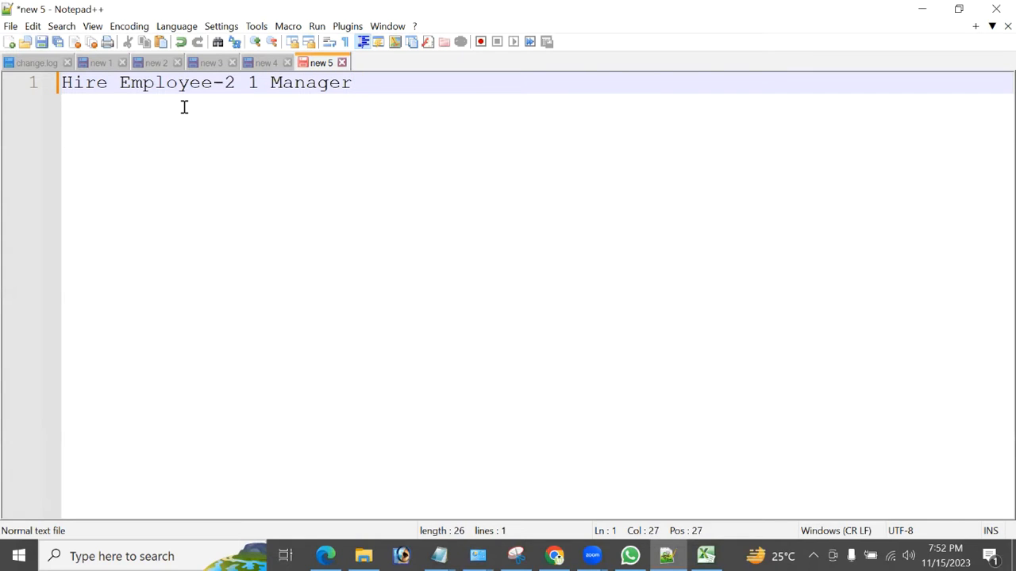
{"action": "type", "text": " 1 "}
{"action": "type", "text": "Employee"}
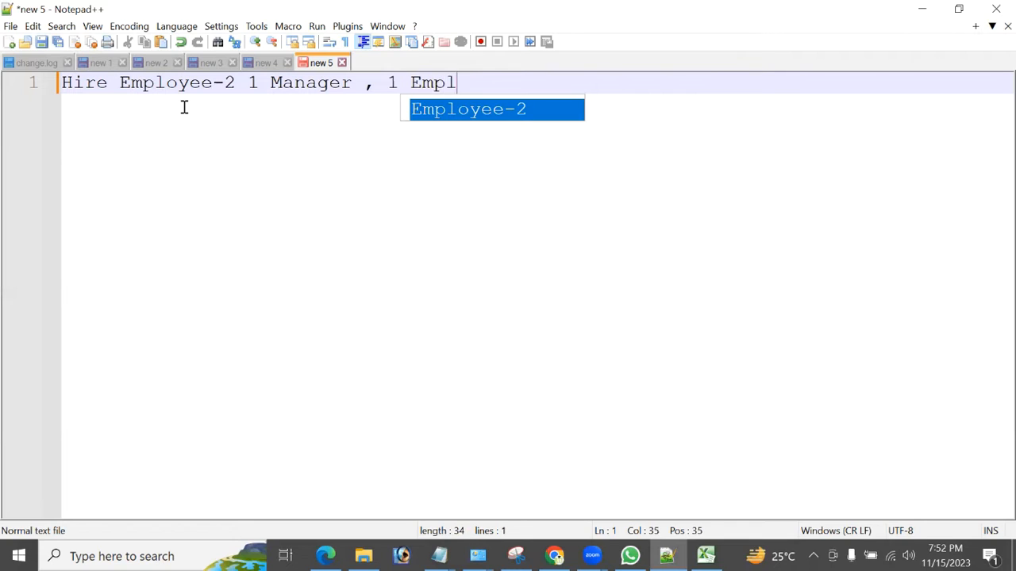
{"action": "key", "text": "Return"}
{"action": "key", "text": "Return"}
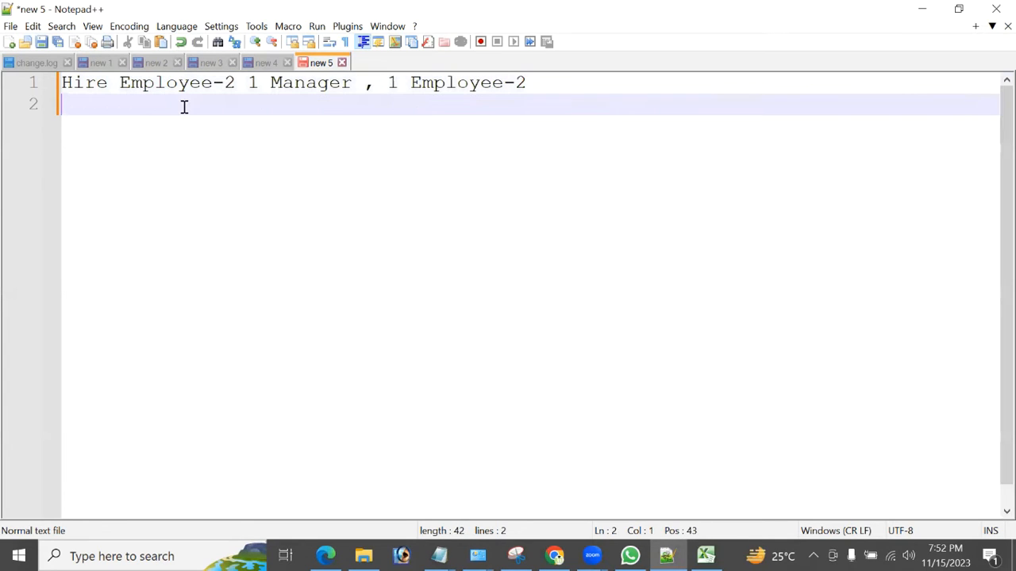
{"action": "type", "text": "User Accounts"}
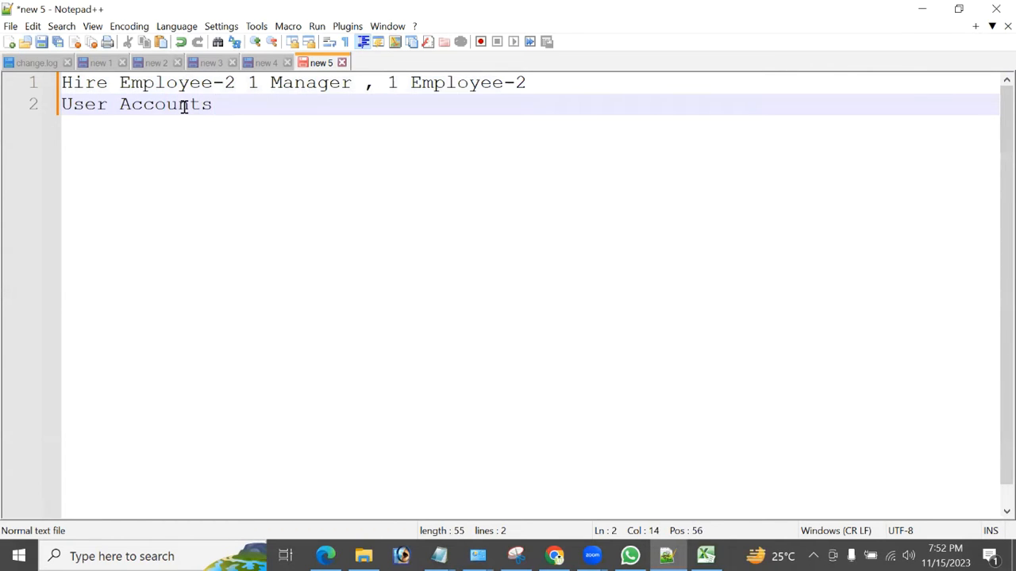
{"action": "key", "text": "Return"}
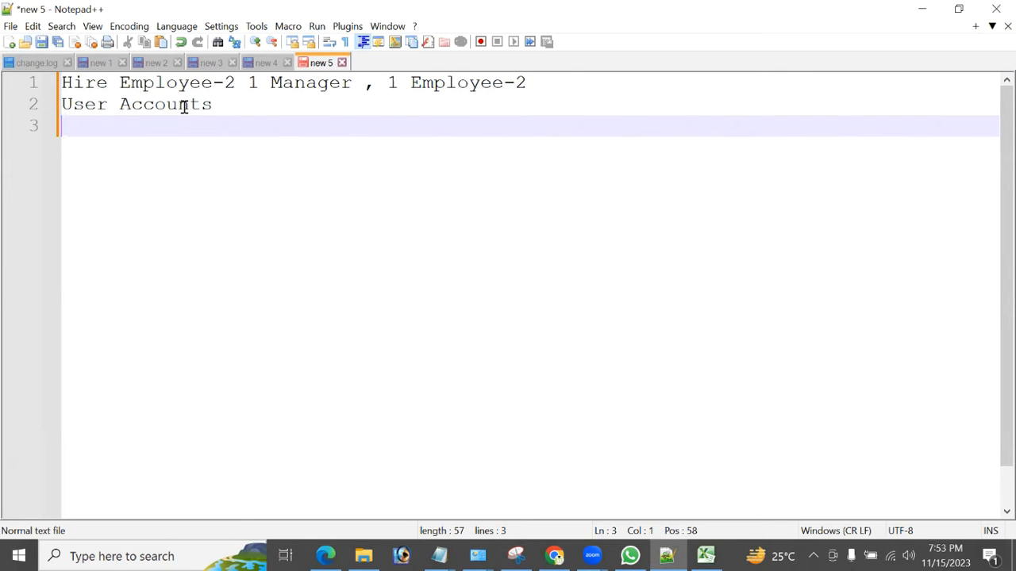
{"action": "type", "text": "Ma"}
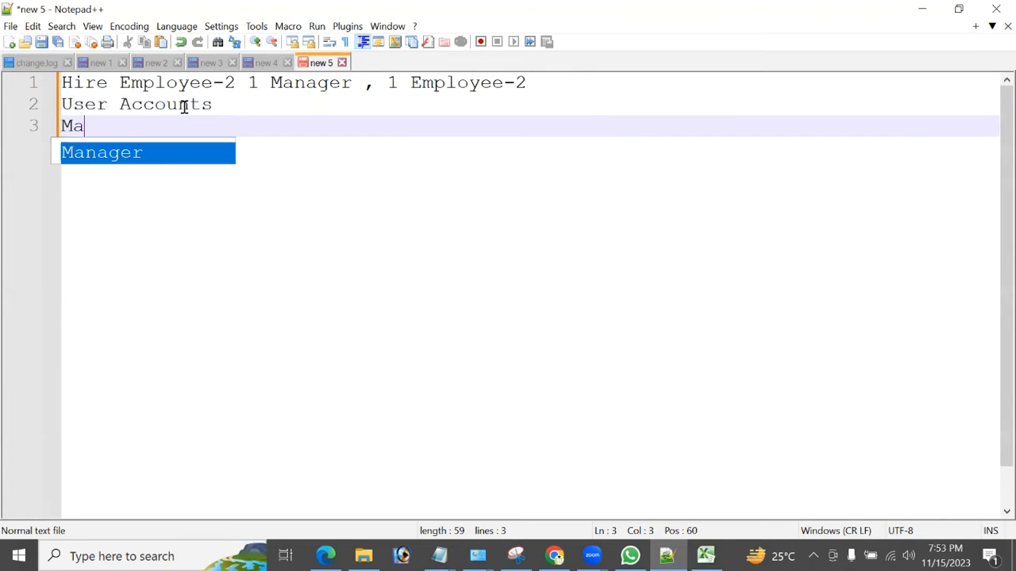
{"action": "type", "text": "nager Promote Employee"}
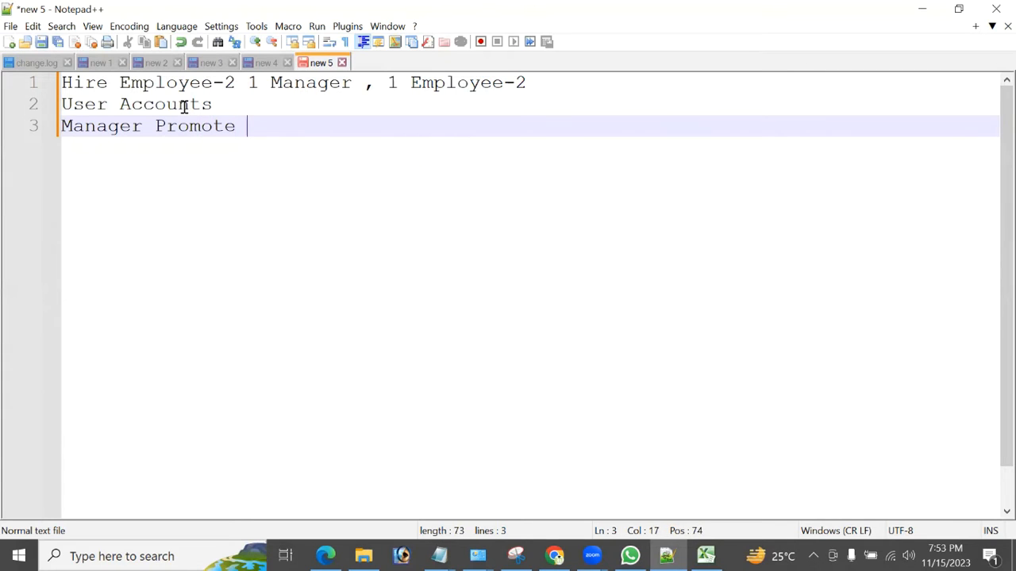
{"action": "type", "text": " from \\g"}
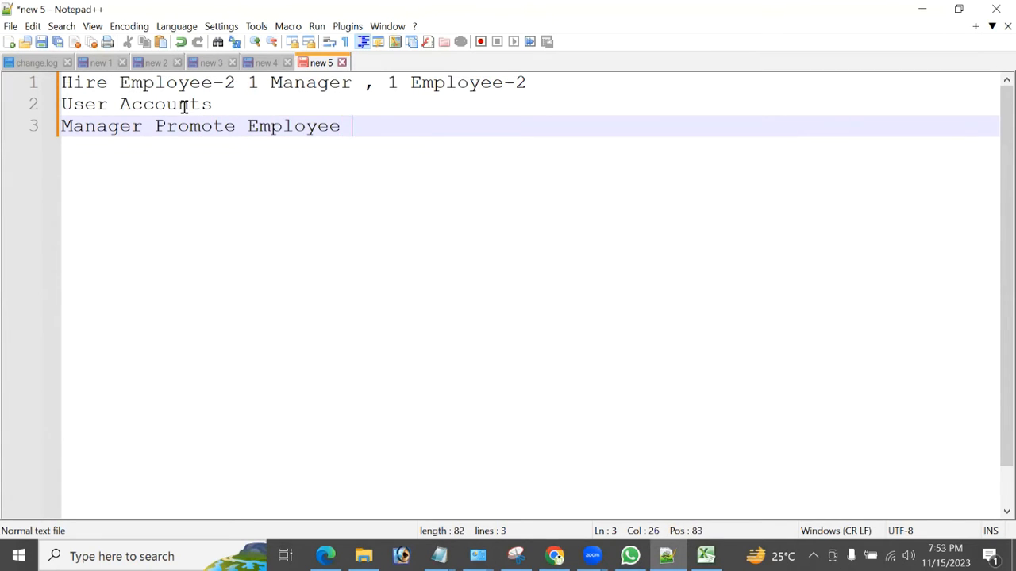
{"action": "key", "text": "BackSpace"}
{"action": "key", "text": "BackSpace"}
{"action": "type", "text": "Gr"}
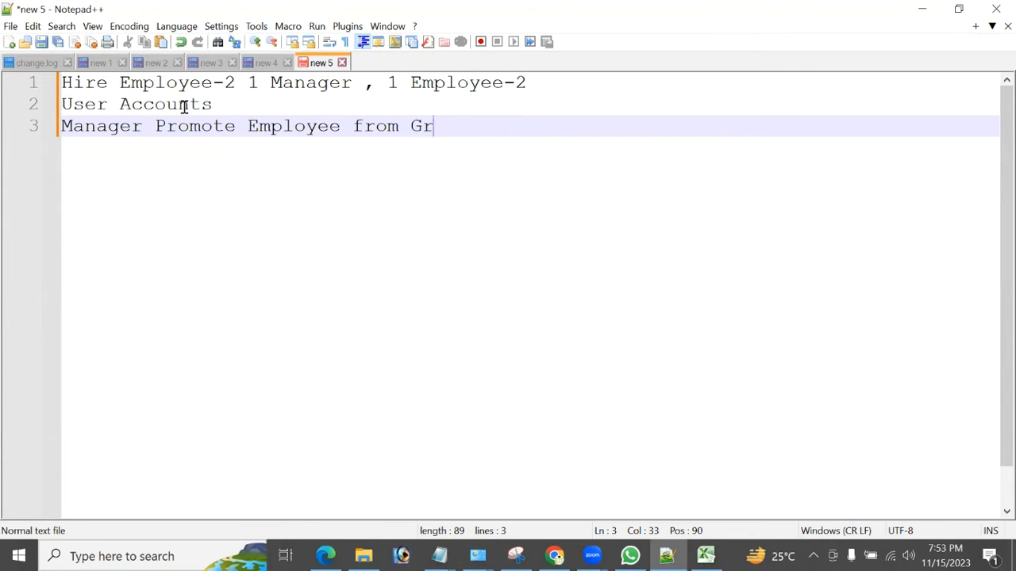
{"action": "type", "text": "ade1 to Grade"}
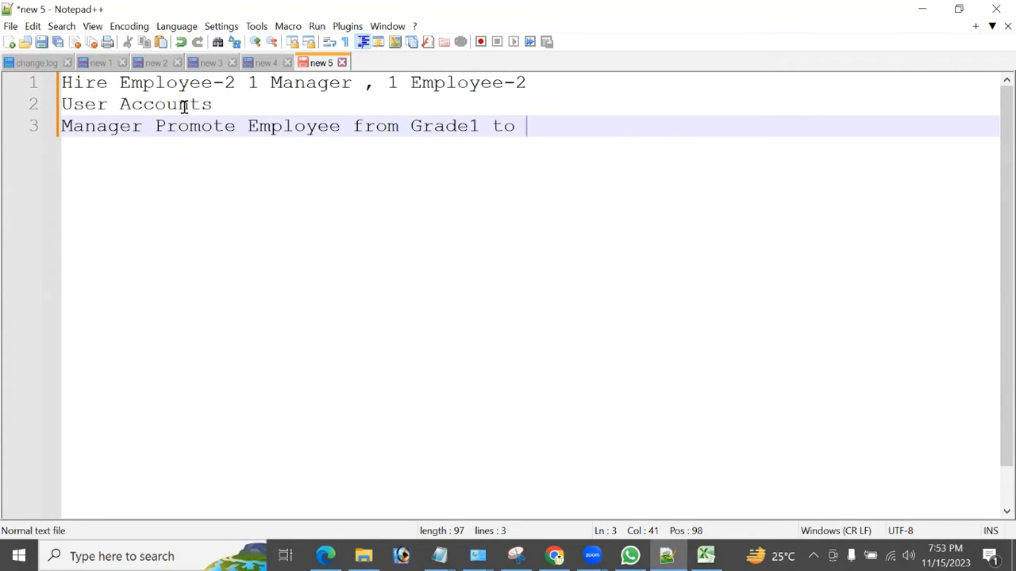
{"action": "type", "text": "2"}
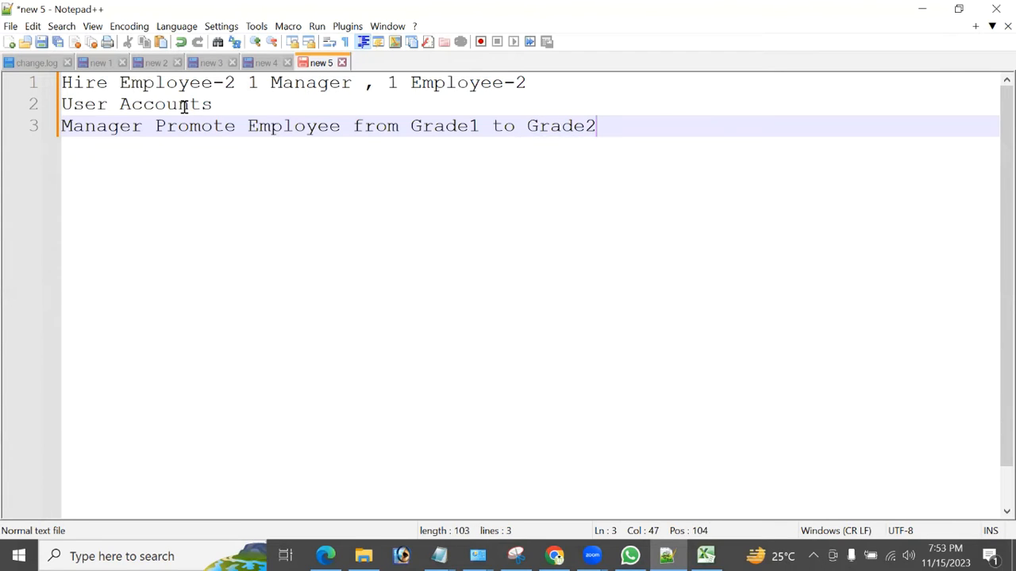
{"action": "key", "text": "Return"}
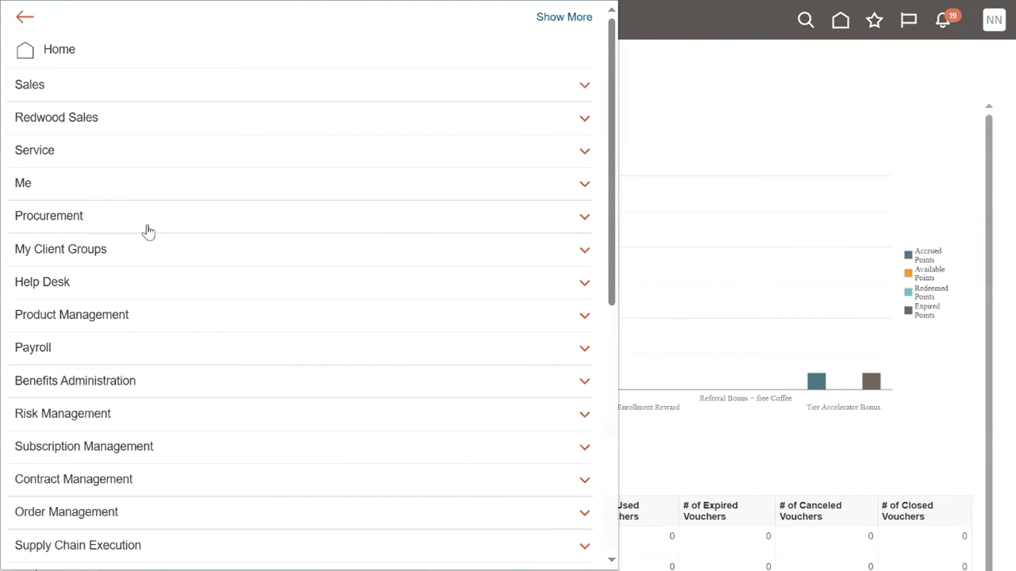
Expand My Client Groups in the Navigator and go to New Person.
{"action": "left_click", "coordinate": [143, 251]}
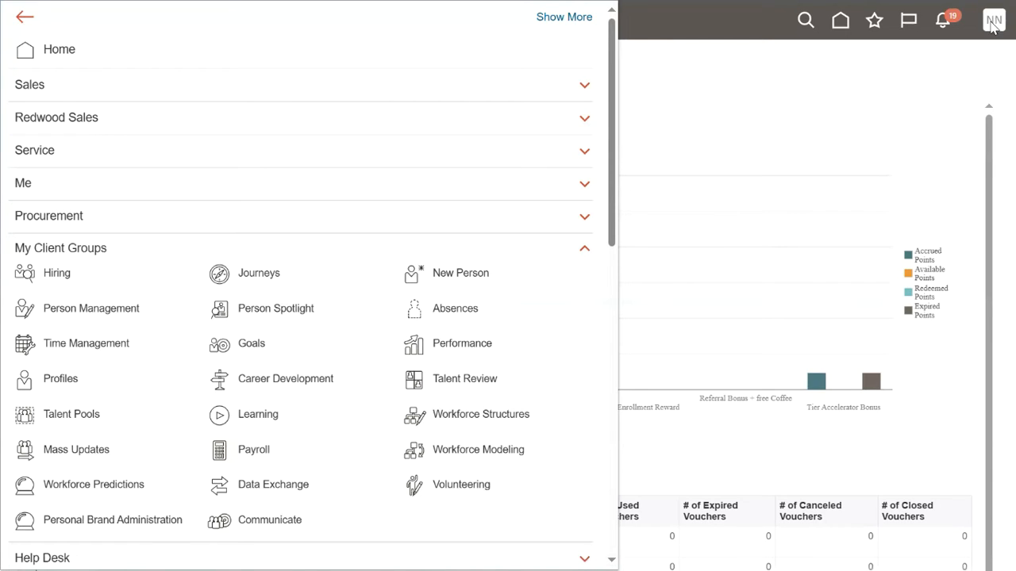
{"action": "left_click", "coordinate": [477, 274]}
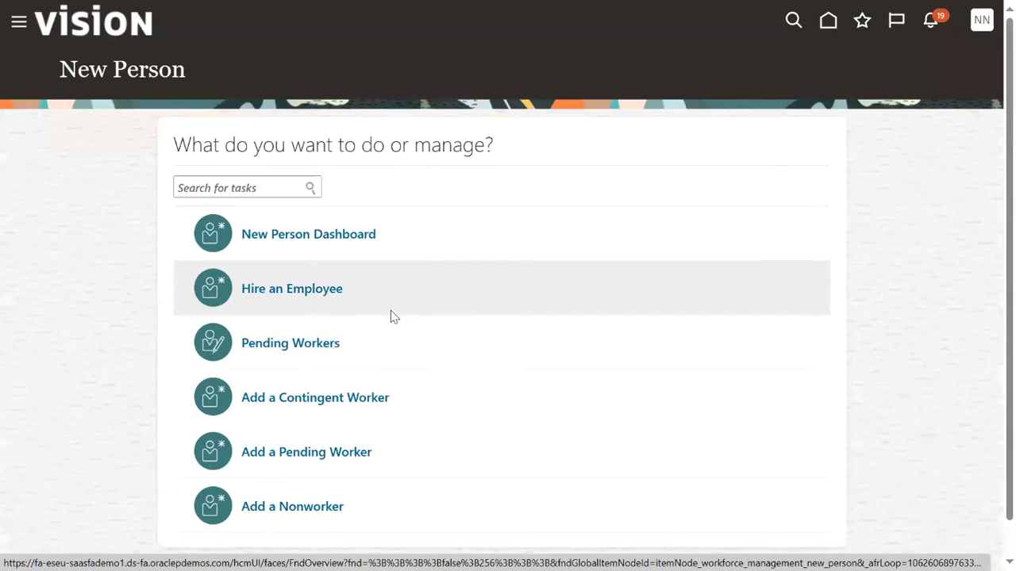
{"action": "left_click", "coordinate": [305, 291]}
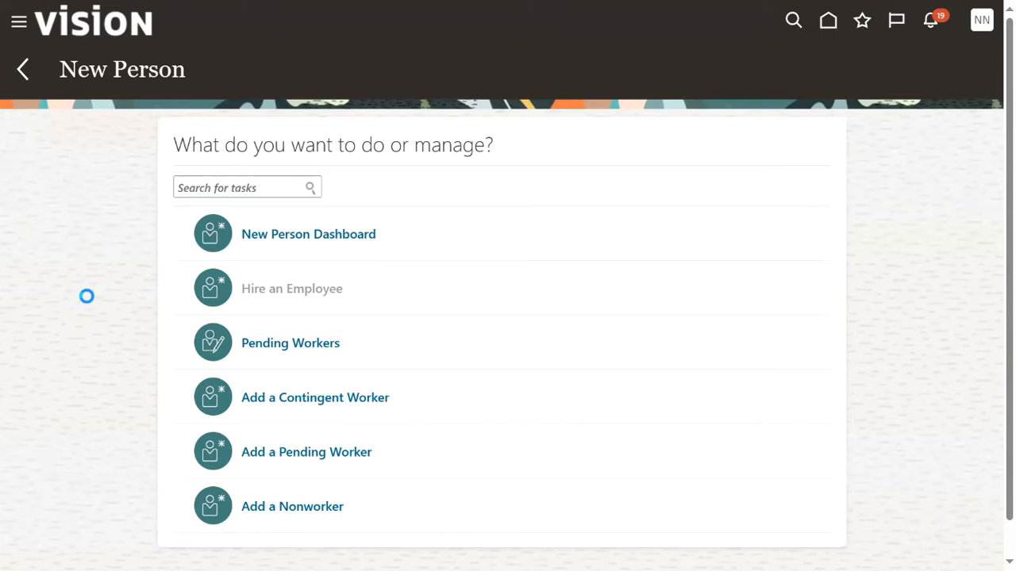
{"action": "mouse_move", "coordinate": [107, 10]}
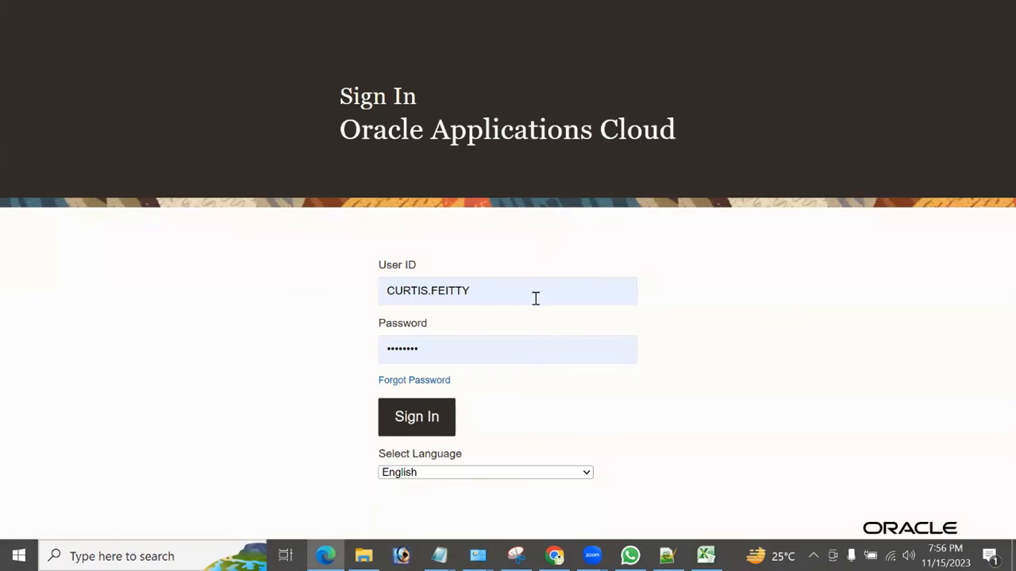
Sign in with the implementation user's ID and password, then show the My Client Groups apps.
{"action": "double_click", "coordinate": [532, 292]}
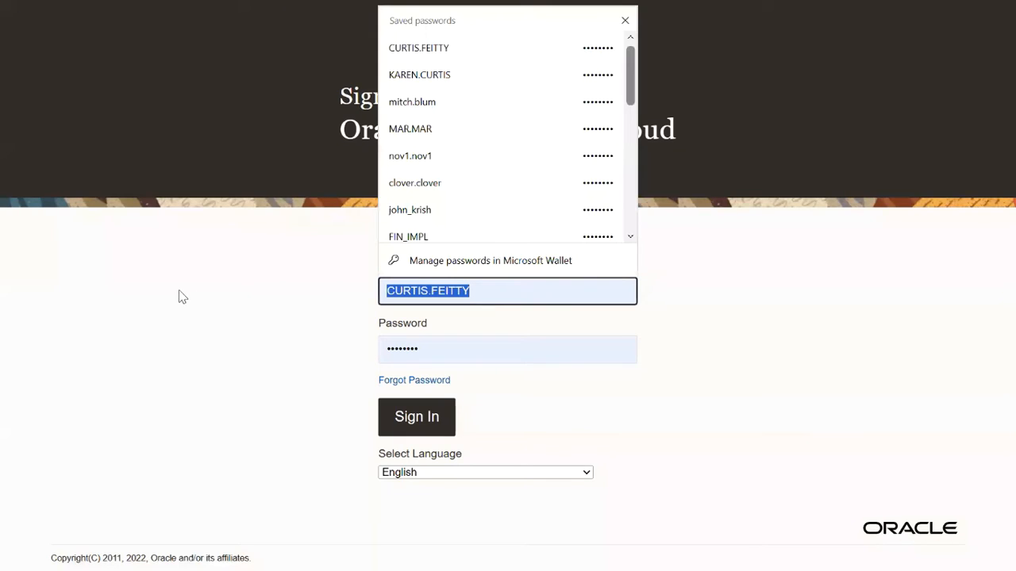
{"action": "type", "text": "hcm_impl9"}
{"action": "key", "text": "Tab"}
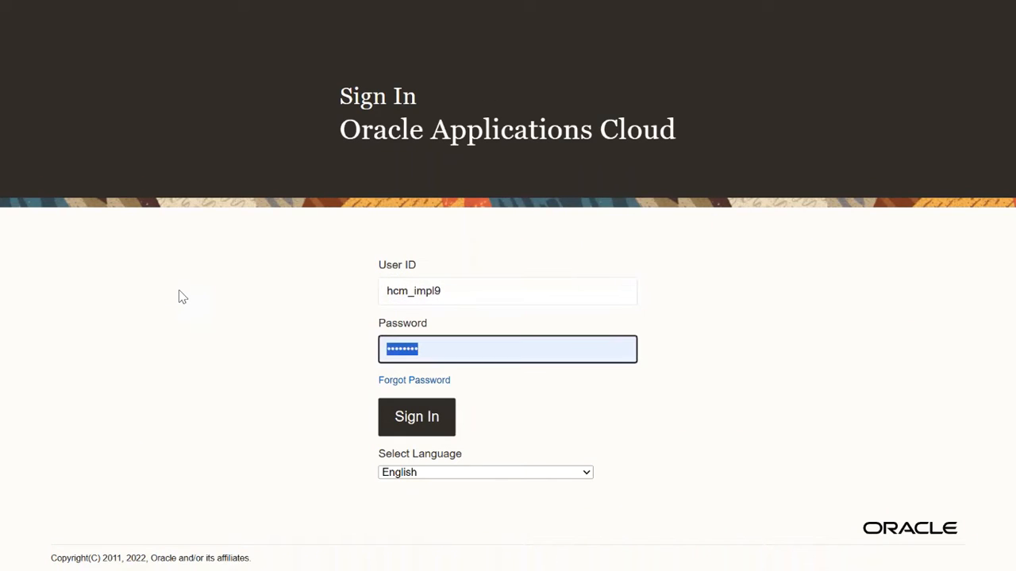
{"action": "key", "text": "Return"}
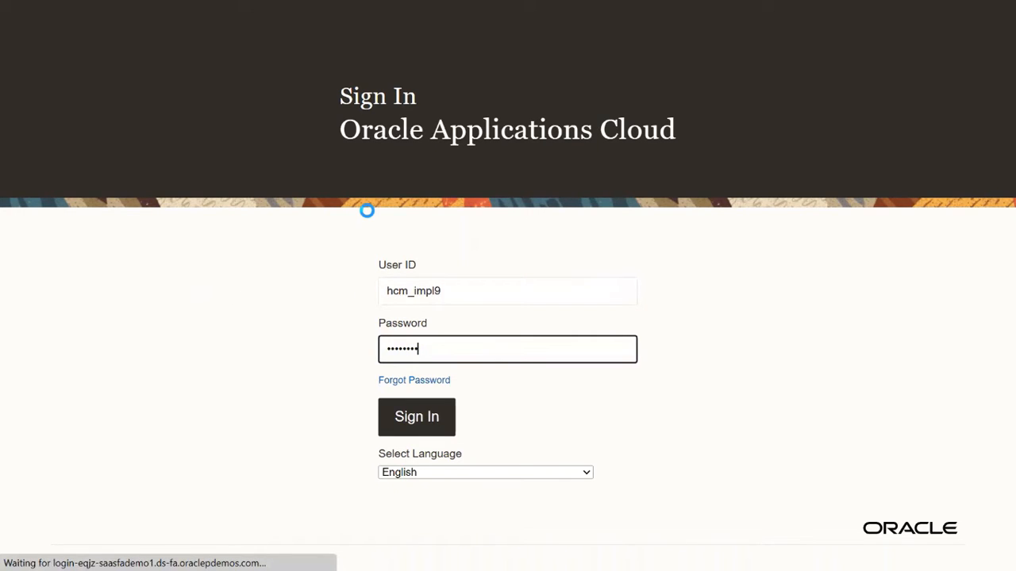
{"action": "left_click", "coordinate": [678, 191]}
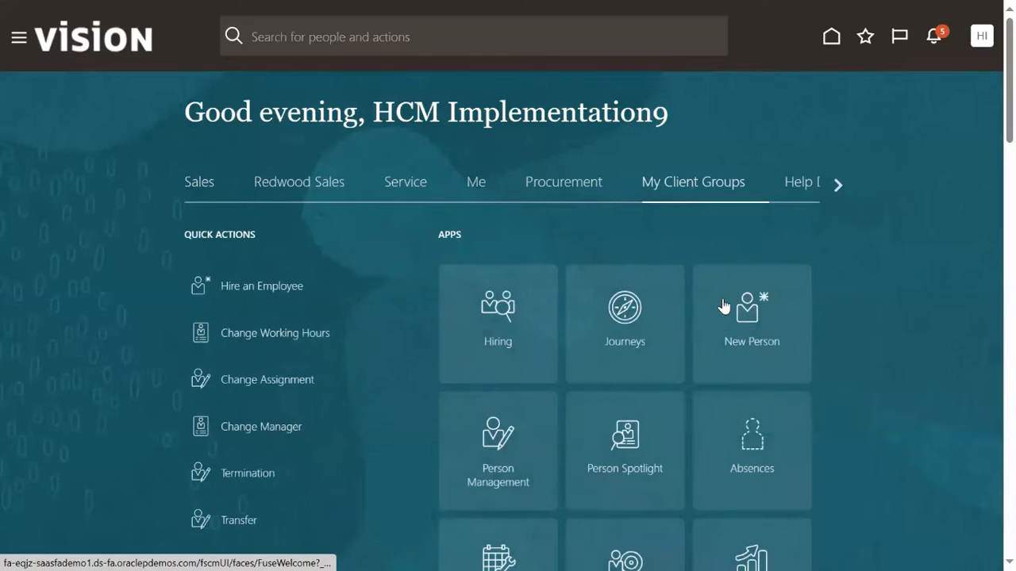
Start a Hire an Employee transaction from the New Person tile.
{"action": "left_click", "coordinate": [768, 314]}
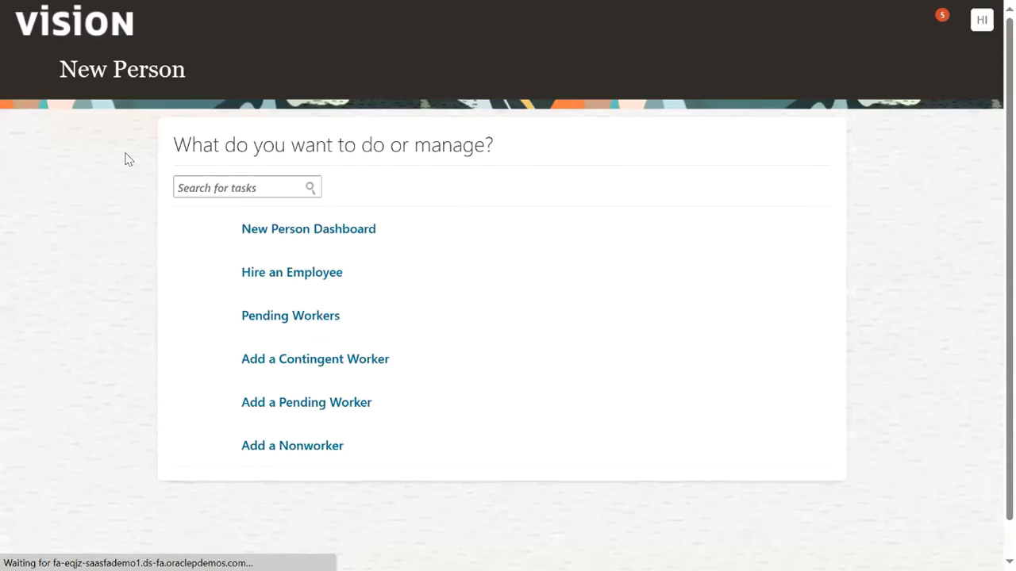
{"action": "left_click", "coordinate": [308, 290]}
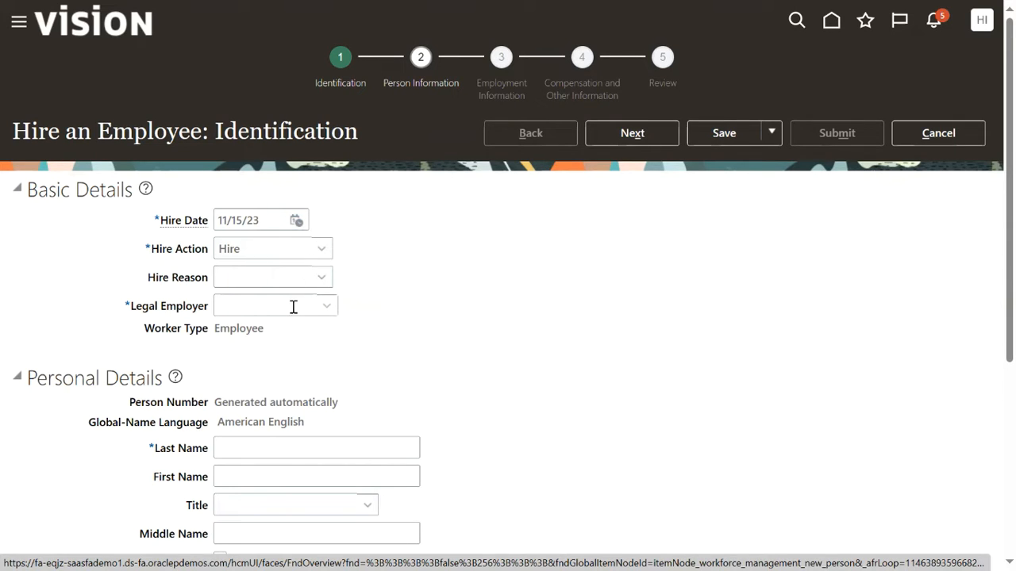
Set hire reason to Hire to fill vacant position and legal employer to US1 Legal Entity US.
{"action": "left_click", "coordinate": [287, 279]}
{"action": "left_click", "coordinate": [272, 321]}
{"action": "left_click", "coordinate": [283, 306]}
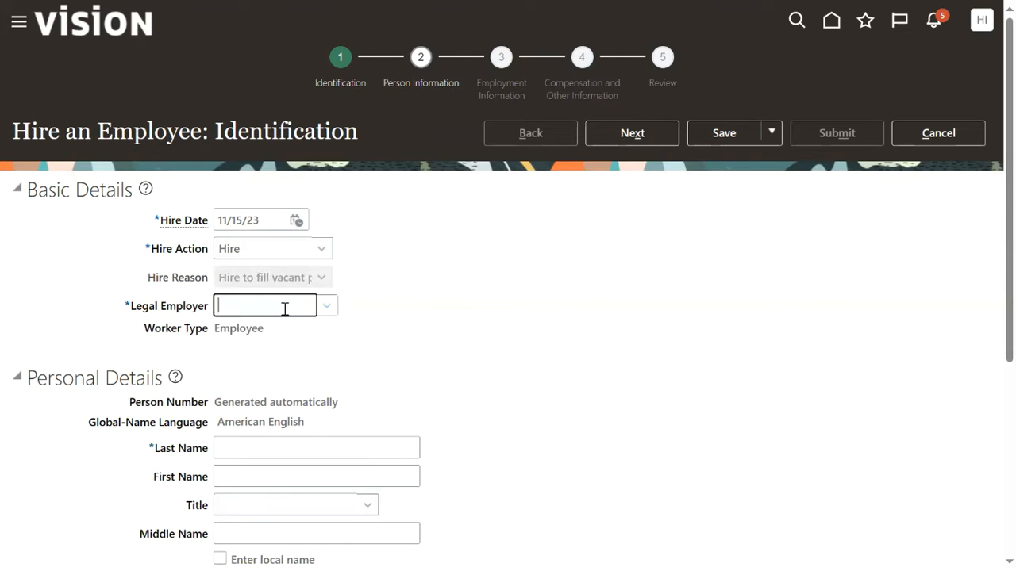
{"action": "type", "text": "US1"}
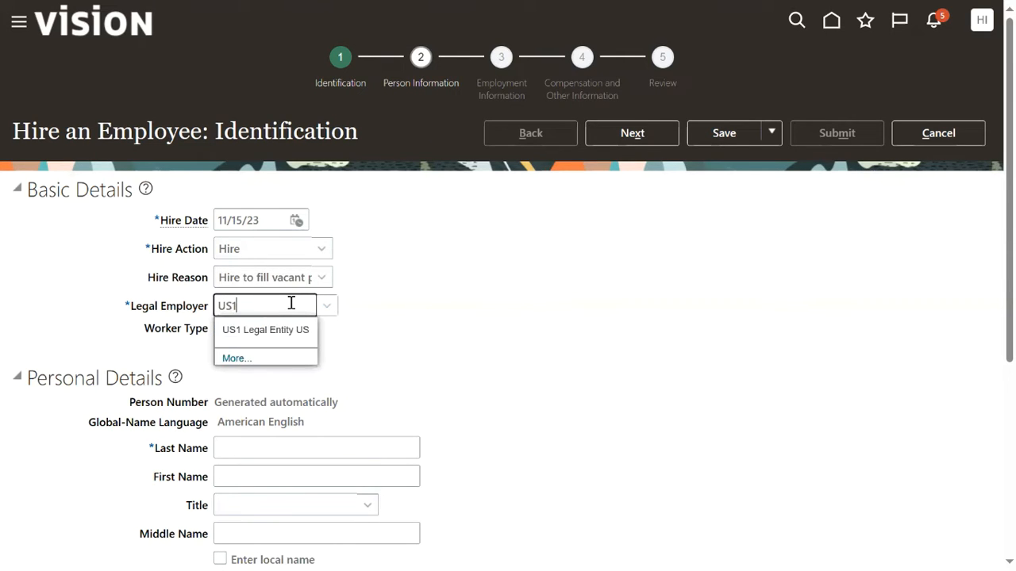
{"action": "left_click", "coordinate": [283, 333]}
{"action": "scroll", "coordinate": [464, 348], "scroll_direction": "down", "scroll_amount": 2}
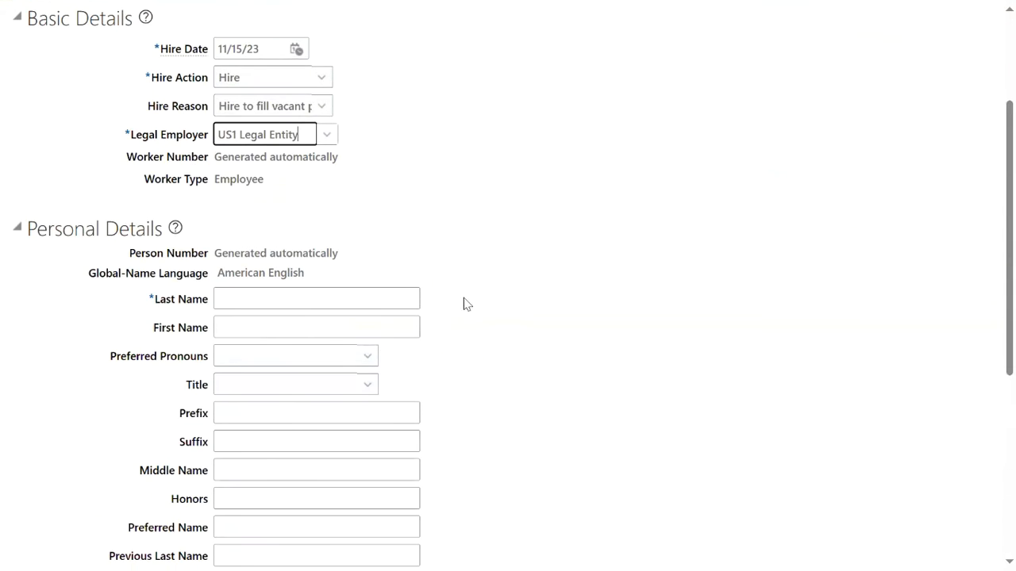
{"action": "scroll", "coordinate": [454, 295], "scroll_direction": "down", "scroll_amount": 2}
Enter the new manager's last name and first name.
{"action": "left_click", "coordinate": [374, 125]}
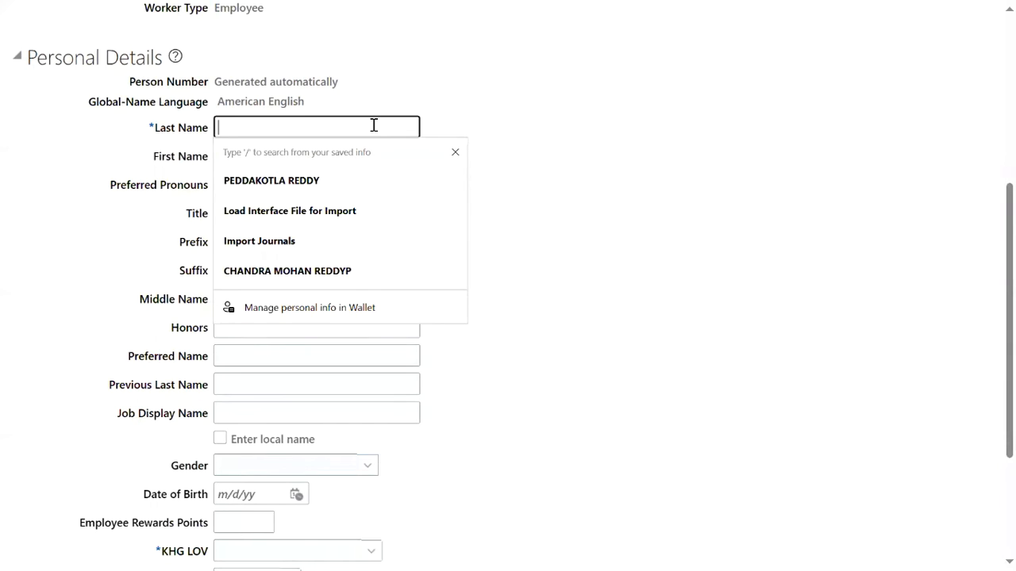
{"action": "type", "text": "SATISH"}
{"action": "key", "text": "Tab"}
{"action": "type", "text": "MANAGER"}
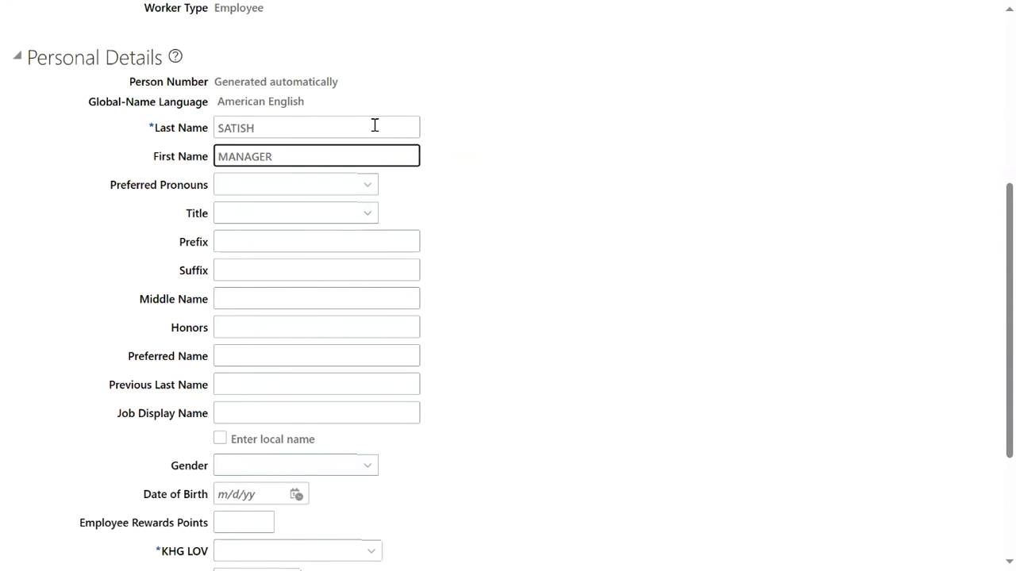
Set the hire's gender to Male and date of birth to 1/1/1988.
{"action": "scroll", "coordinate": [418, 349], "scroll_direction": "down", "scroll_amount": 3}
{"action": "left_click", "coordinate": [286, 304]}
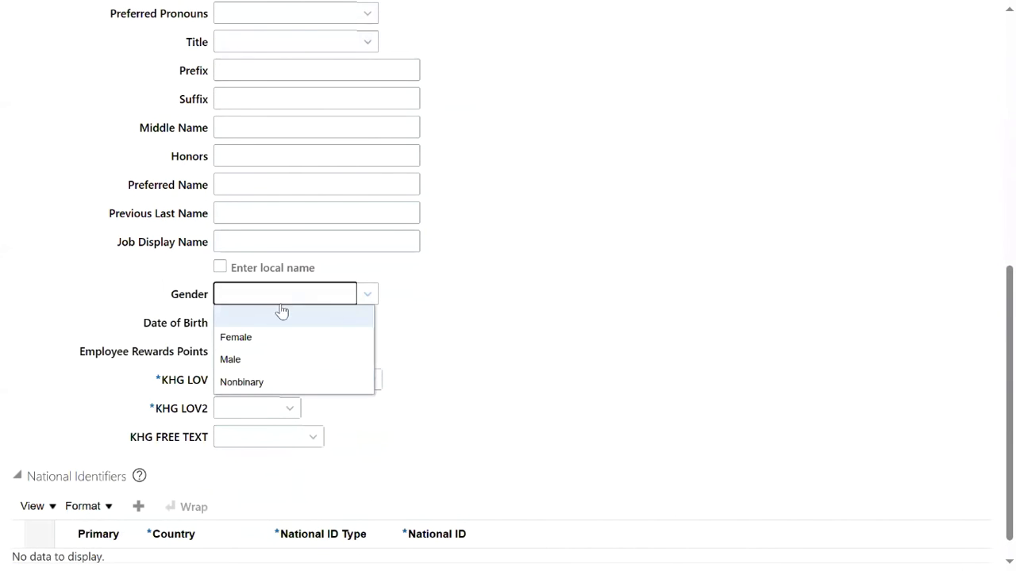
{"action": "left_click", "coordinate": [245, 367]}
{"action": "left_click", "coordinate": [260, 325]}
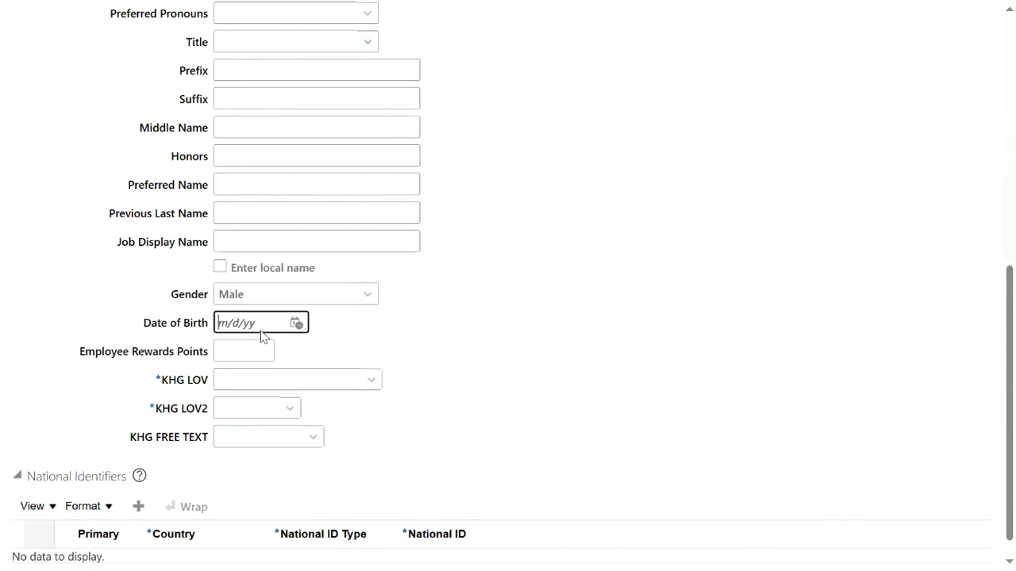
{"action": "type", "text": "1/1/1988"}
{"action": "left_click", "coordinate": [388, 392]}
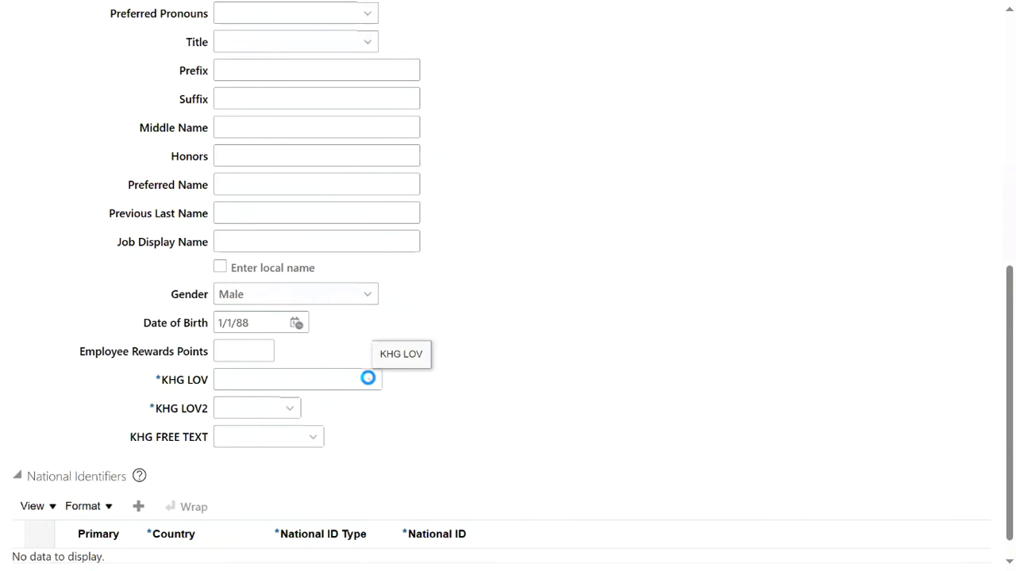
Set KHG LOV to Approve and KHG LOV2 to 100100.
{"action": "left_click", "coordinate": [369, 386]}
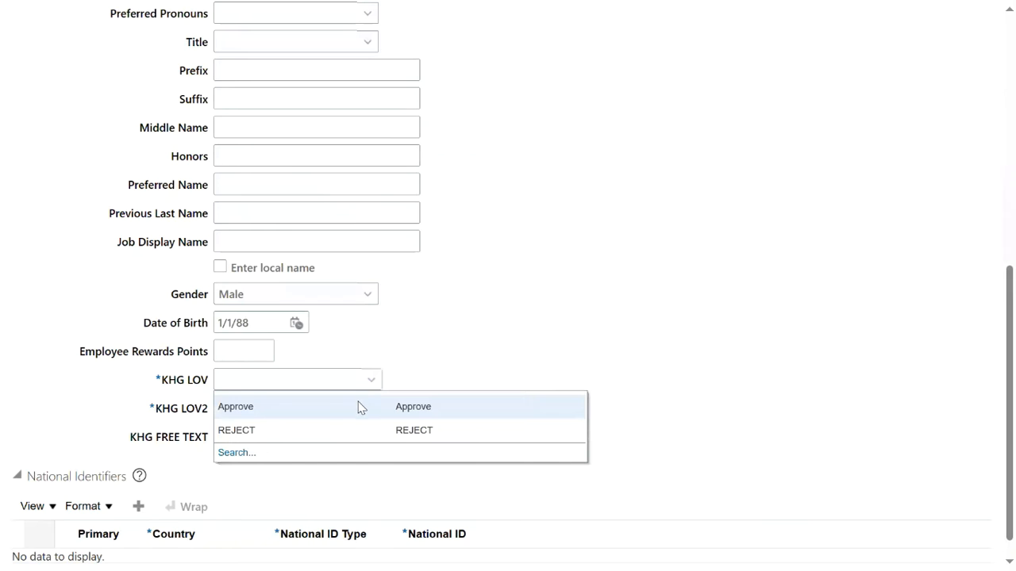
{"action": "left_click", "coordinate": [358, 405]}
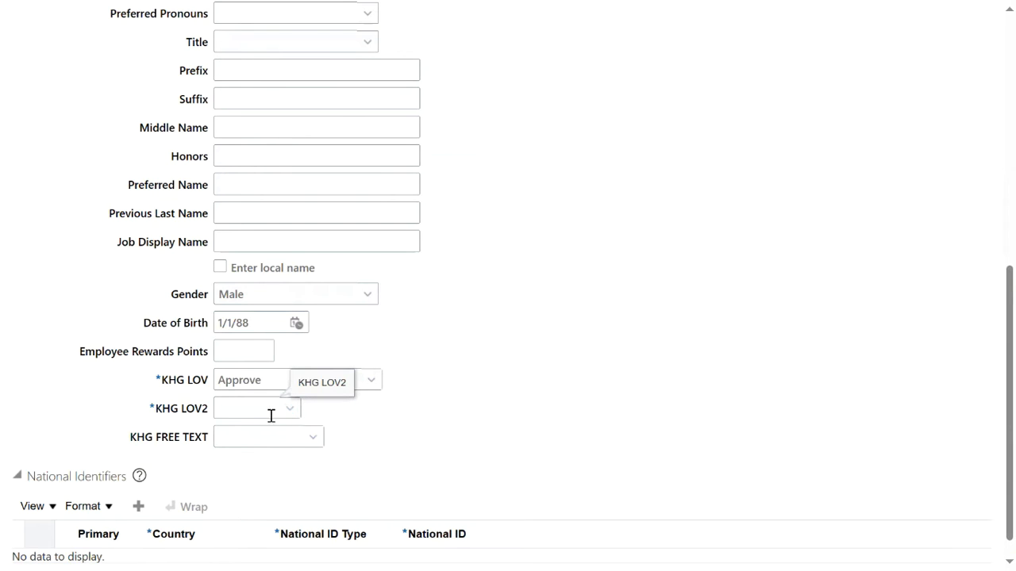
{"action": "left_click", "coordinate": [295, 429]}
{"action": "scroll", "coordinate": [147, 505], "scroll_direction": "down", "scroll_amount": 1}
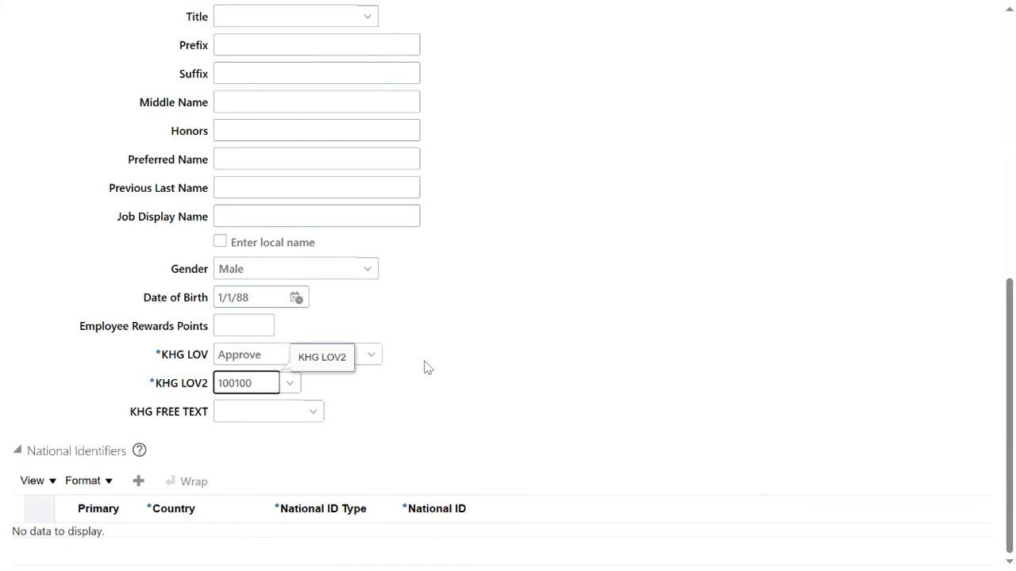
Add a Social Security Number national identifier with the hire's number and continue to Person Information.
{"action": "left_click", "coordinate": [138, 480]}
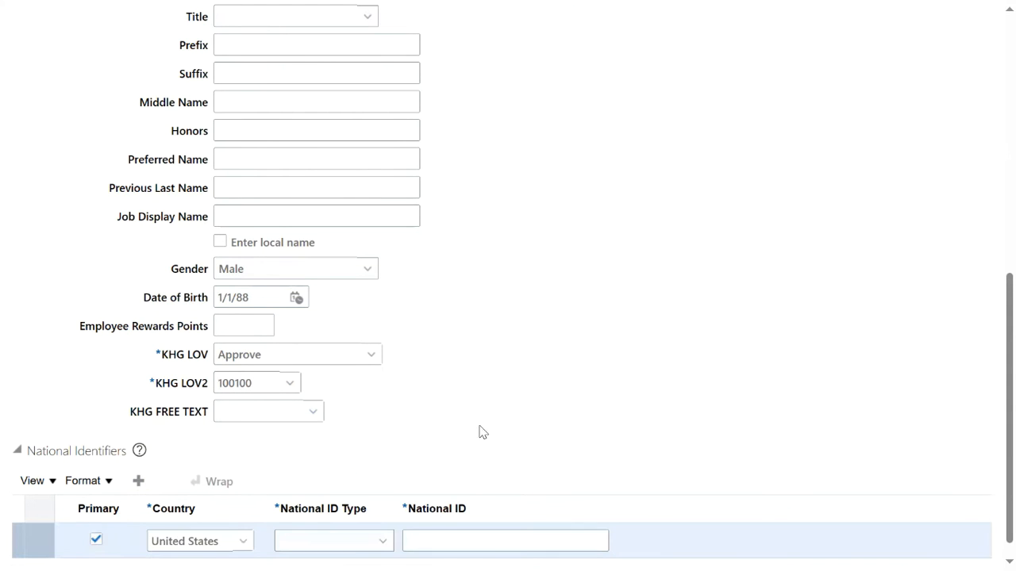
{"action": "left_click", "coordinate": [351, 542]}
{"action": "left_click", "coordinate": [354, 491]}
{"action": "left_click", "coordinate": [432, 545]}
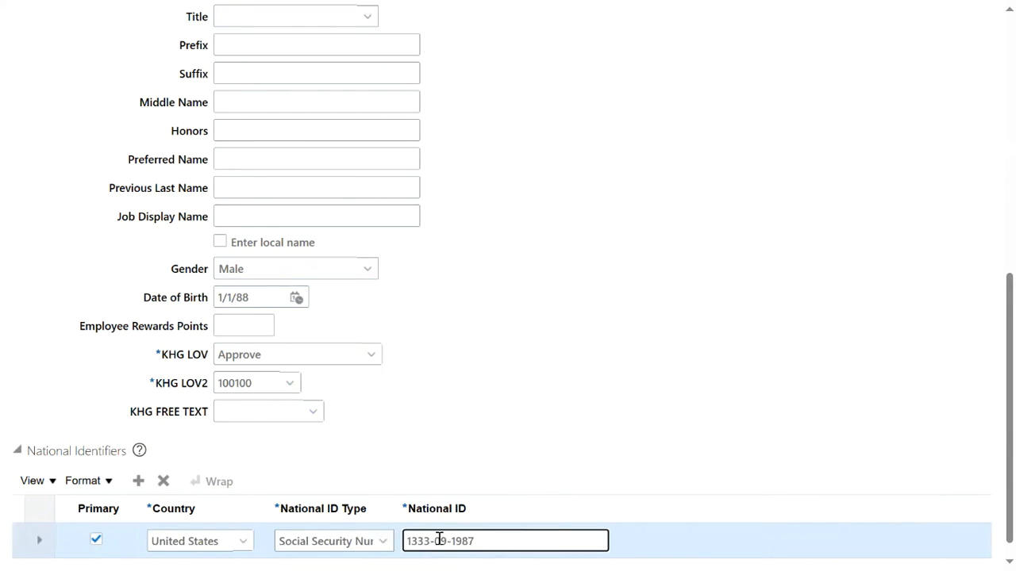
{"action": "left_click", "coordinate": [599, 432]}
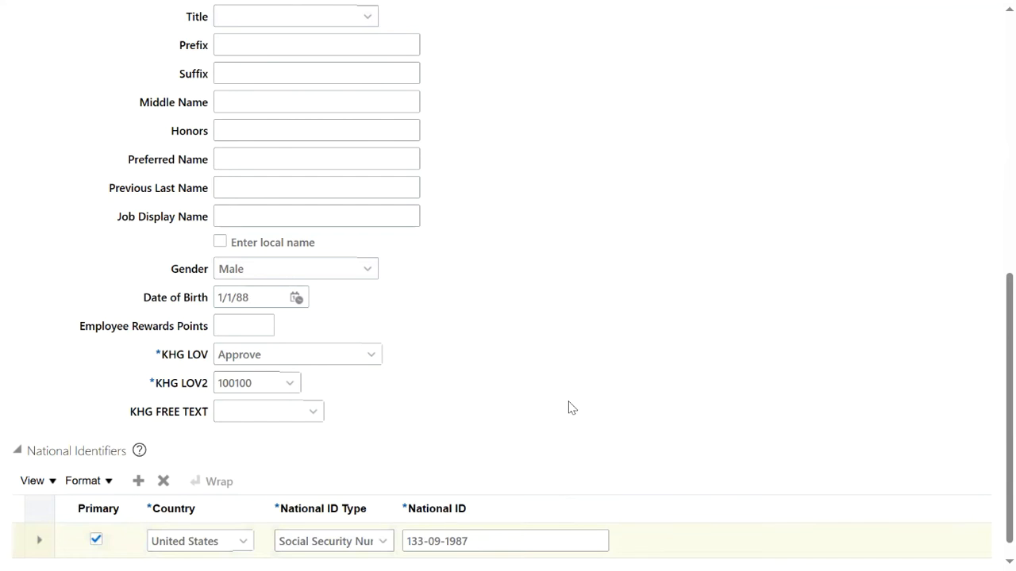
{"action": "scroll", "coordinate": [570, 408], "scroll_direction": "up", "scroll_amount": 10}
{"action": "left_click", "coordinate": [644, 136]}
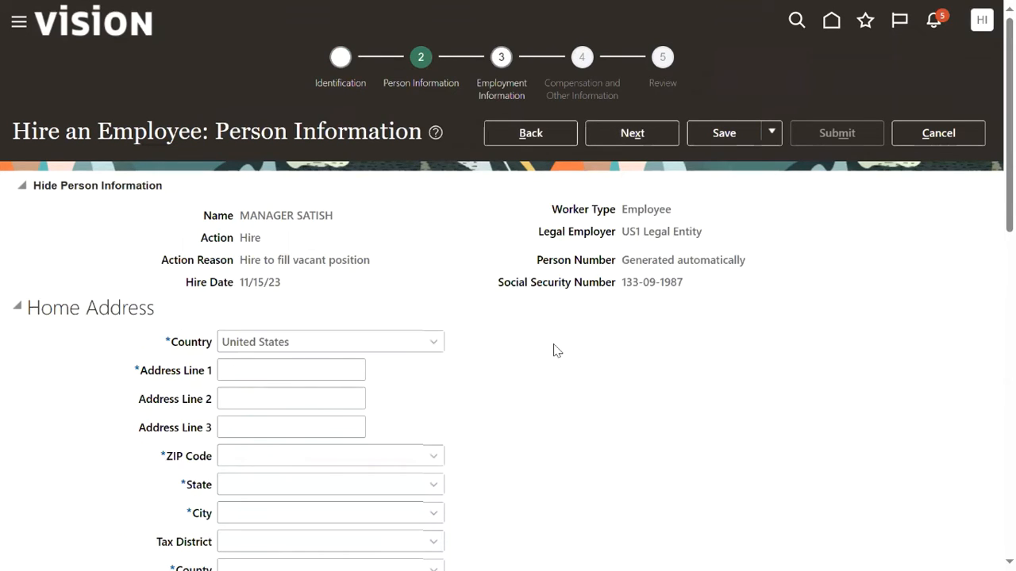
Enter Address Line 1 'hOME ADDRESS' and ZIP 12200 so state, city and county auto-fill.
{"action": "left_click", "coordinate": [256, 370]}
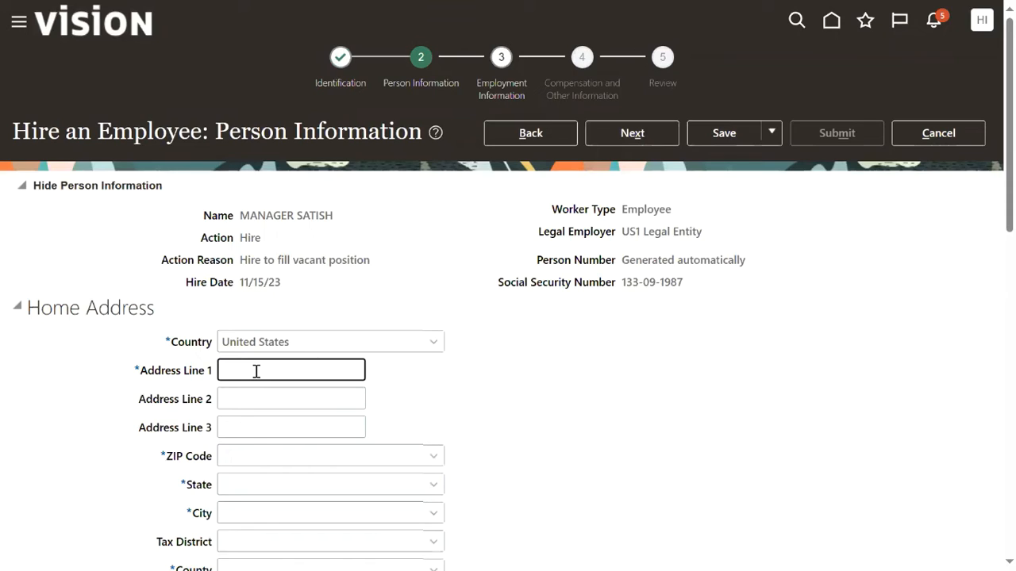
{"action": "type", "text": "hOME ADDRESS"}
{"action": "key", "text": "Tab"}
{"action": "key", "text": "Tab"}
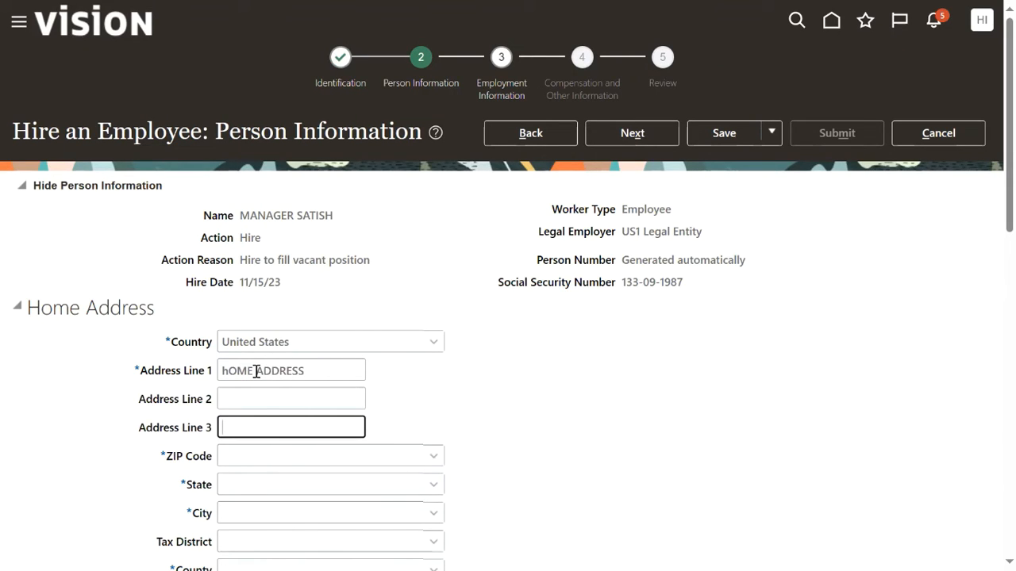
{"action": "key", "text": "Tab"}
{"action": "type", "text": "12200"}
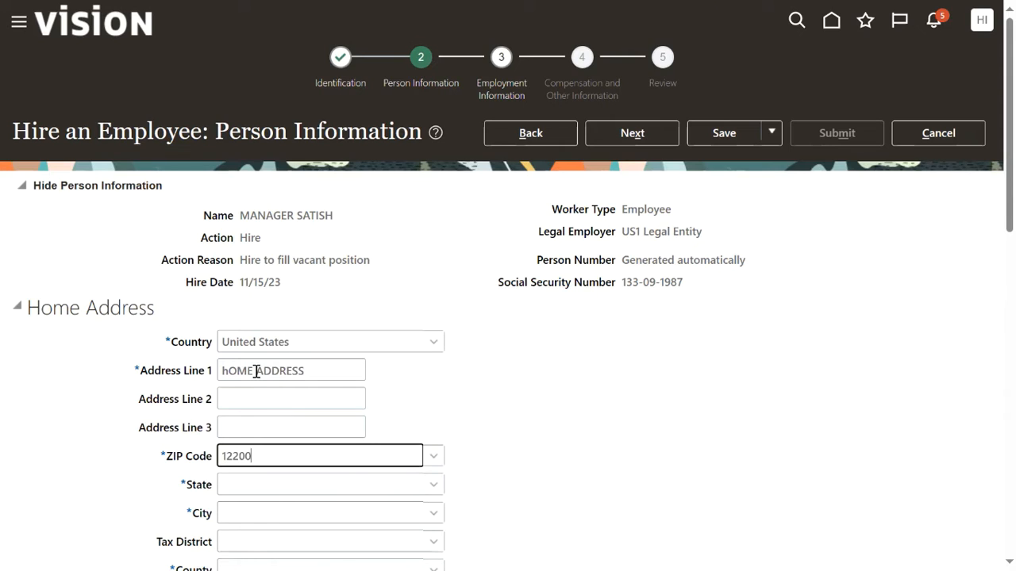
{"action": "key", "text": "Tab"}
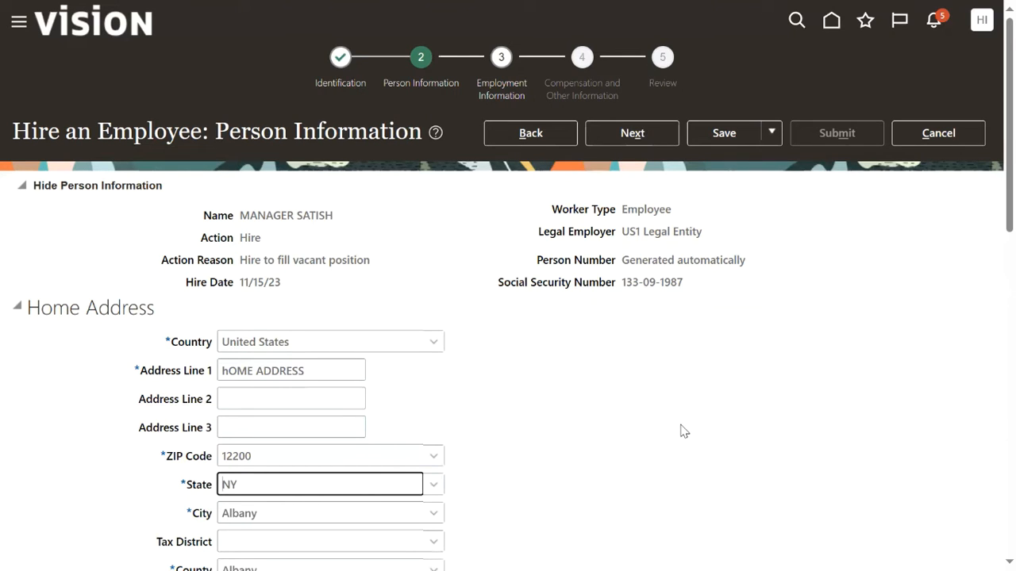
Advance to Employment Information, collapse Work Relationship Details, and set Business Unit to US1 Business Unit.
{"action": "left_click", "coordinate": [651, 135]}
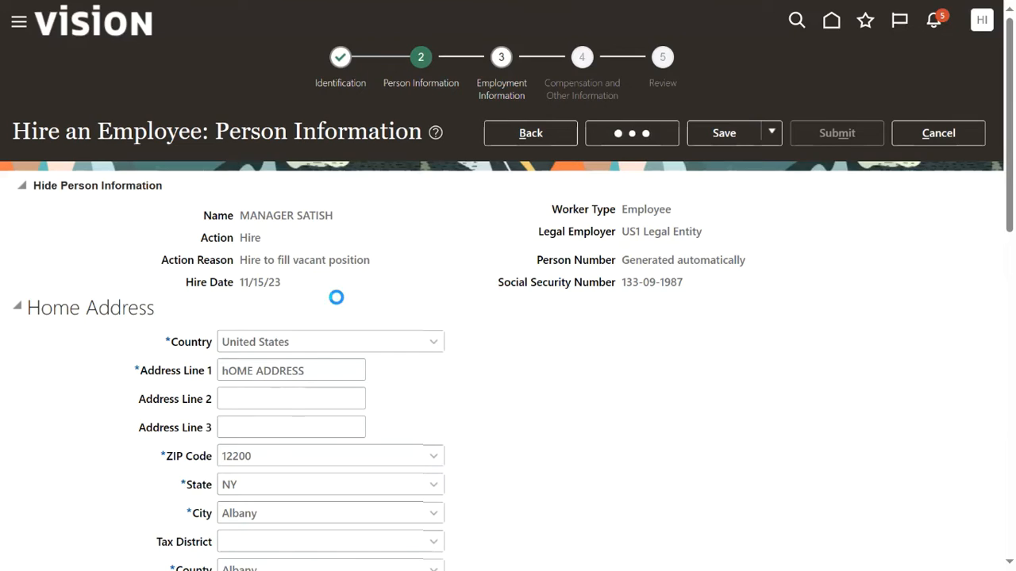
{"action": "scroll", "coordinate": [273, 322], "scroll_direction": "down", "scroll_amount": 3}
{"action": "scroll", "coordinate": [119, 302], "scroll_direction": "down", "scroll_amount": 3}
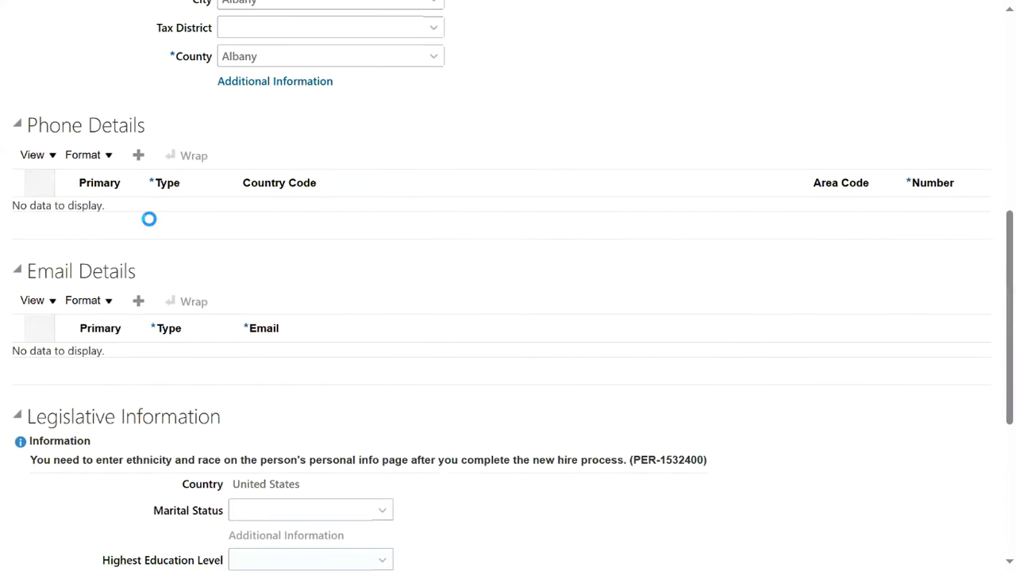
{"action": "scroll", "coordinate": [97, 320], "scroll_direction": "down", "scroll_amount": 4}
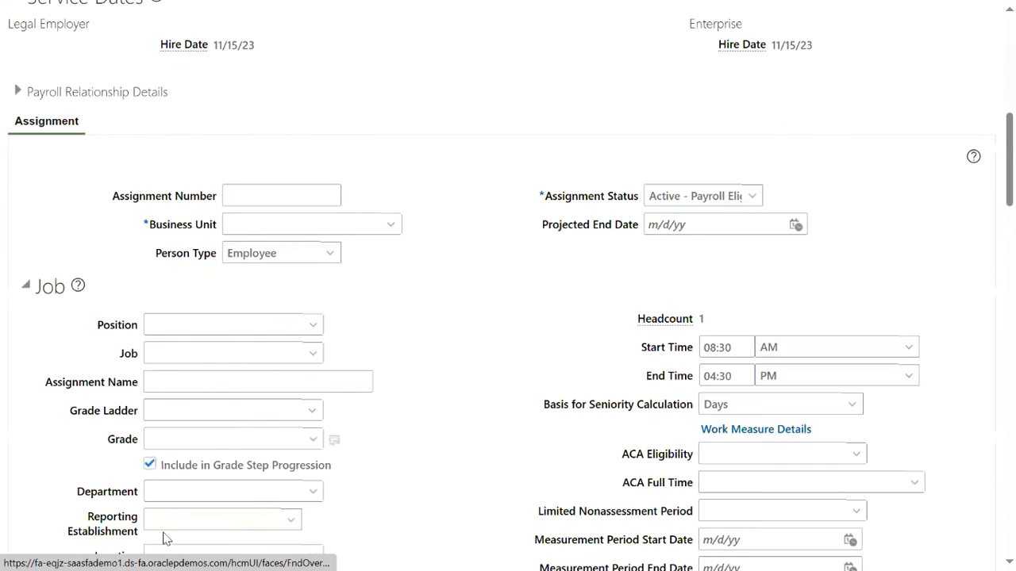
{"action": "scroll", "coordinate": [123, 290], "scroll_direction": "up", "scroll_amount": 5}
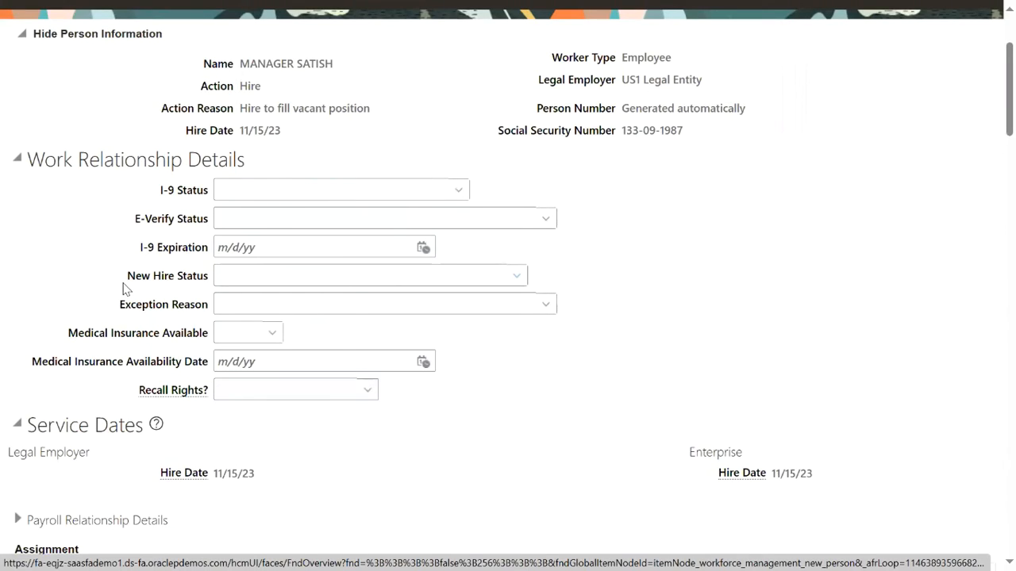
{"action": "scroll", "coordinate": [123, 289], "scroll_direction": "up", "scroll_amount": 2}
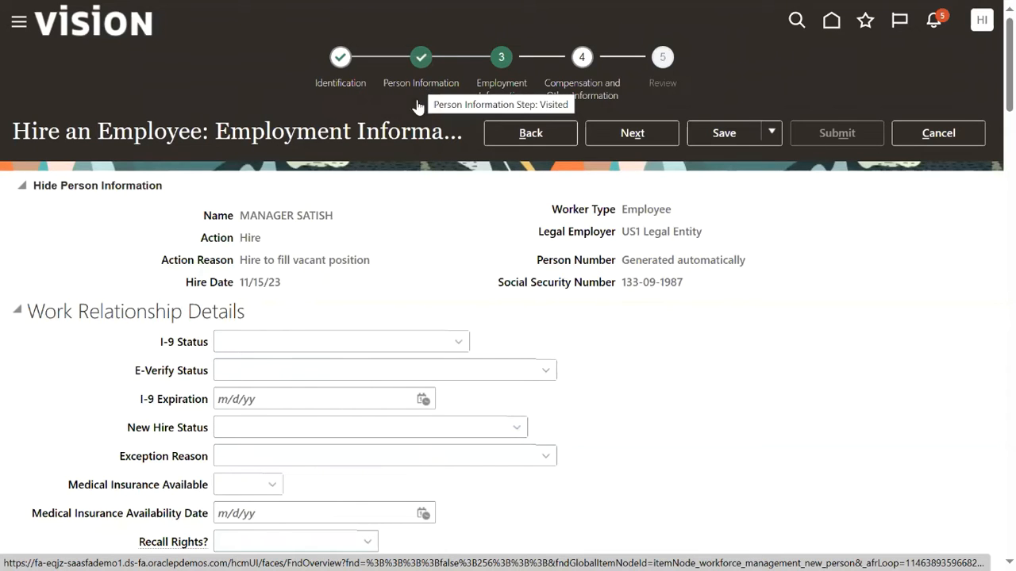
{"action": "left_click", "coordinate": [17, 311]}
{"action": "scroll", "coordinate": [171, 369], "scroll_direction": "down", "scroll_amount": 1}
{"action": "scroll", "coordinate": [251, 404], "scroll_direction": "down", "scroll_amount": 1}
{"action": "left_click", "coordinate": [253, 404]}
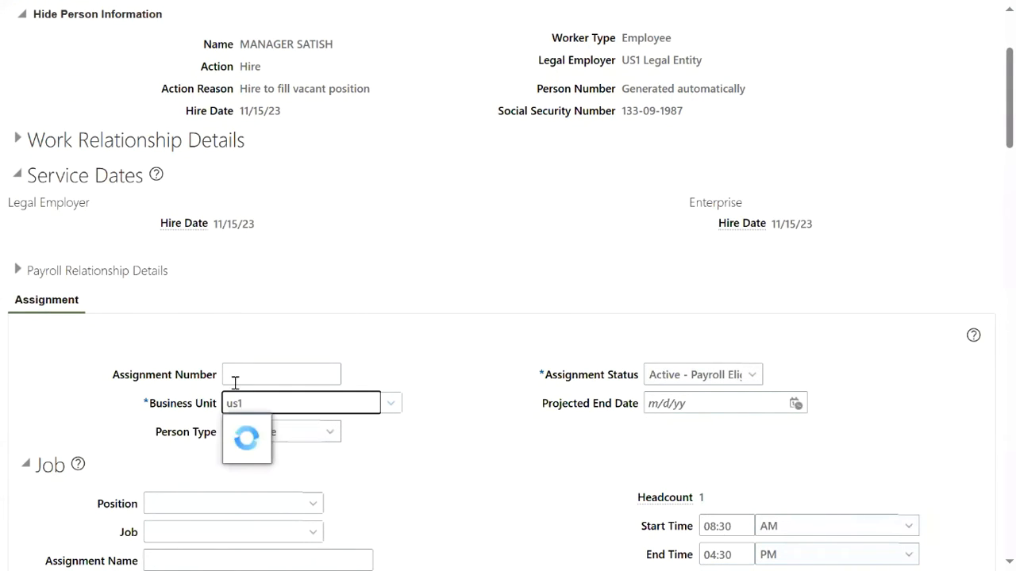
{"action": "left_click", "coordinate": [278, 438]}
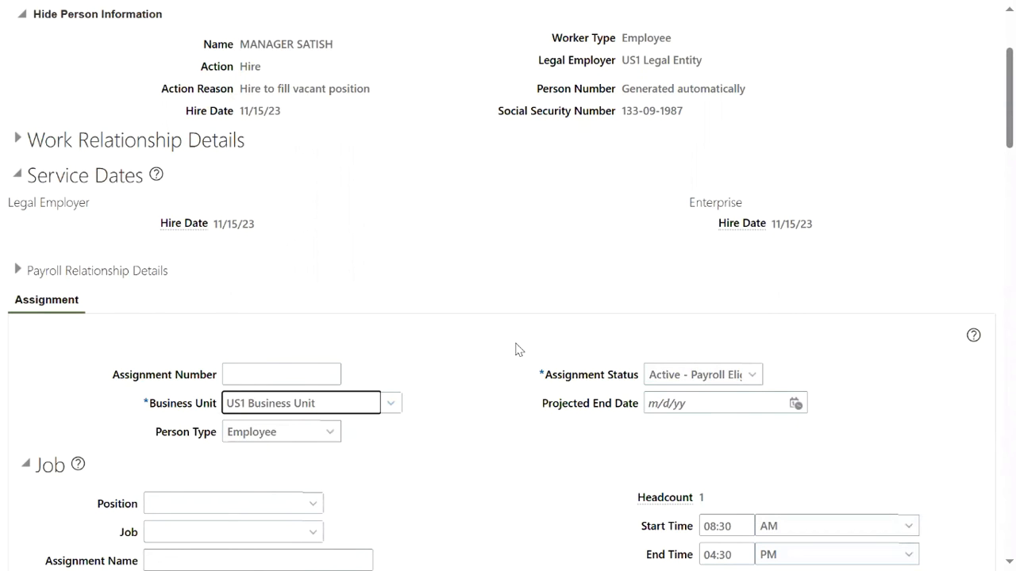
{"action": "scroll", "coordinate": [397, 448], "scroll_direction": "down", "scroll_amount": 2}
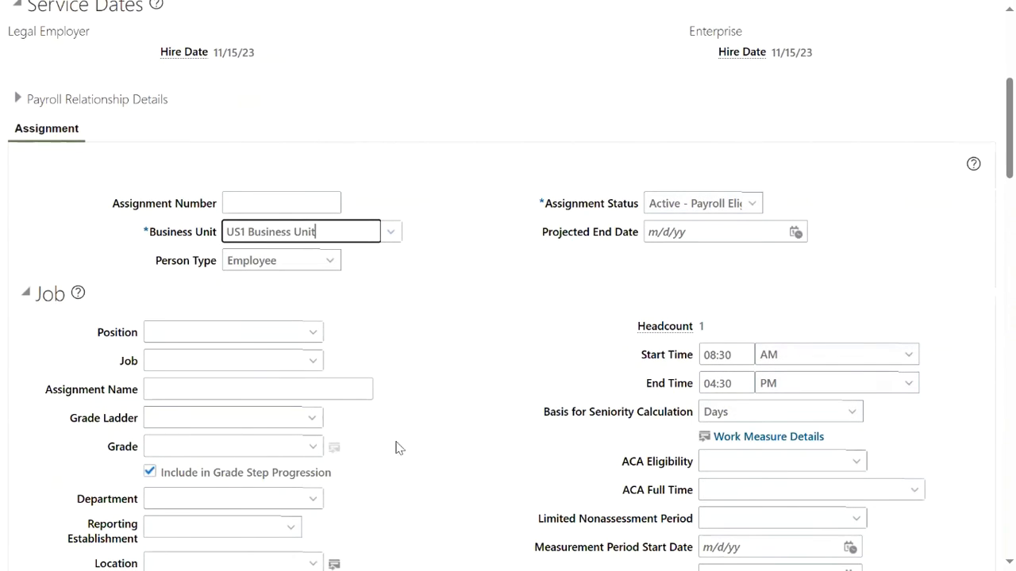
Leave Position empty and set the job to Human Resources Administrator.
{"action": "left_click", "coordinate": [171, 332]}
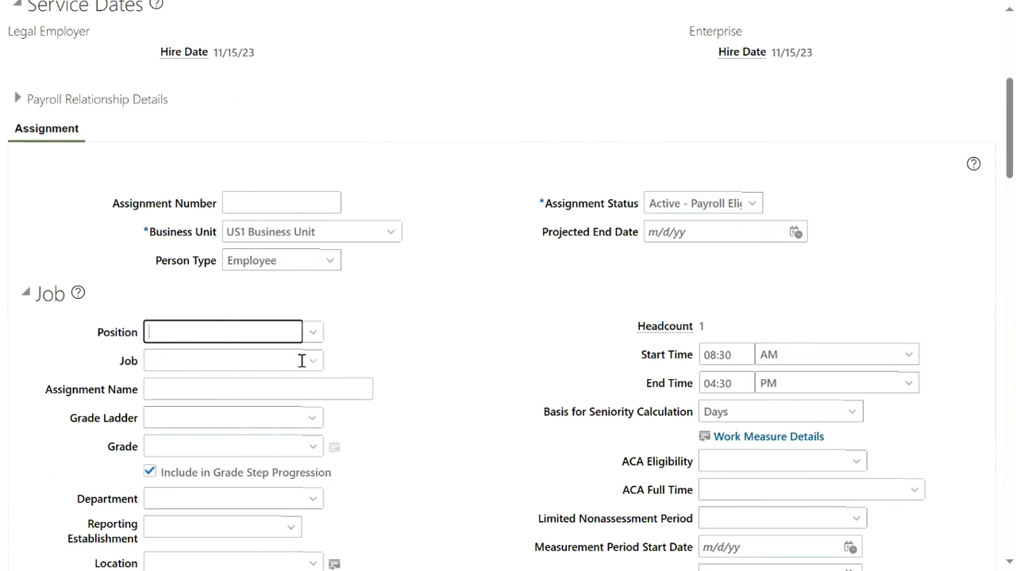
{"action": "type", "text": "Cler"}
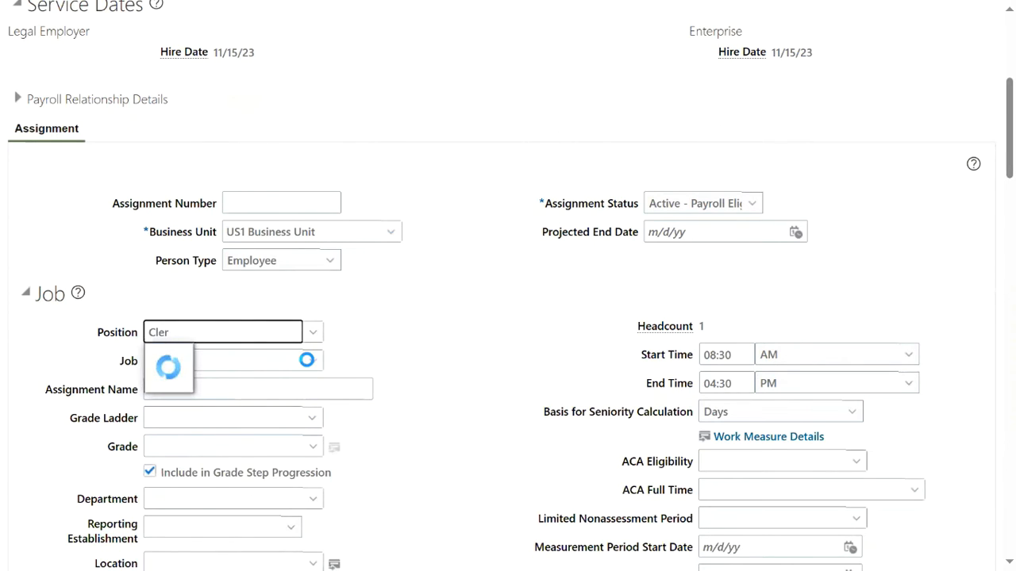
{"action": "key", "text": "BackSpace"}
{"action": "key", "text": "BackSpace"}
{"action": "key", "text": "BackSpace"}
{"action": "key", "text": "BackSpace"}
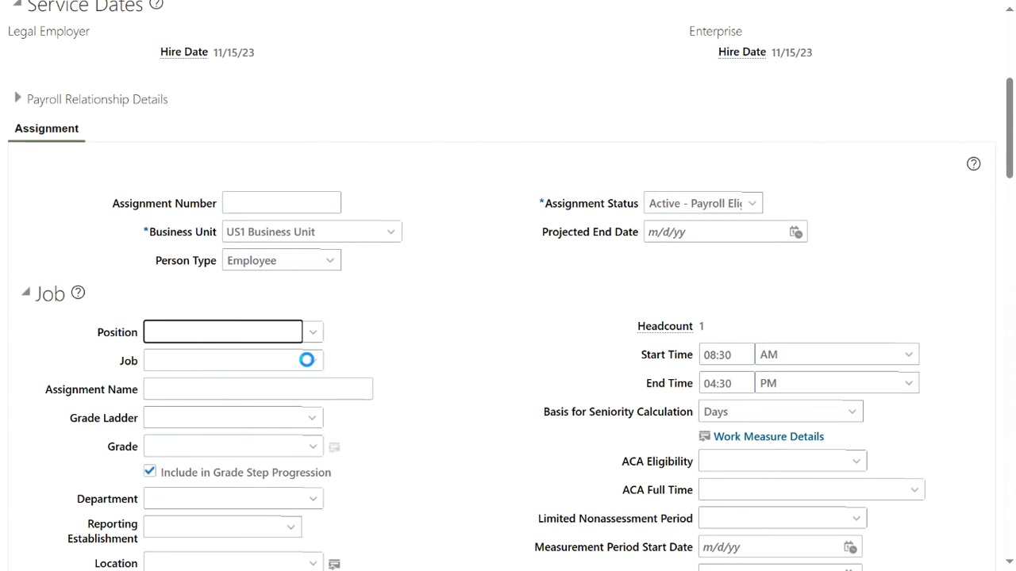
{"action": "type", "text": "Mana"}
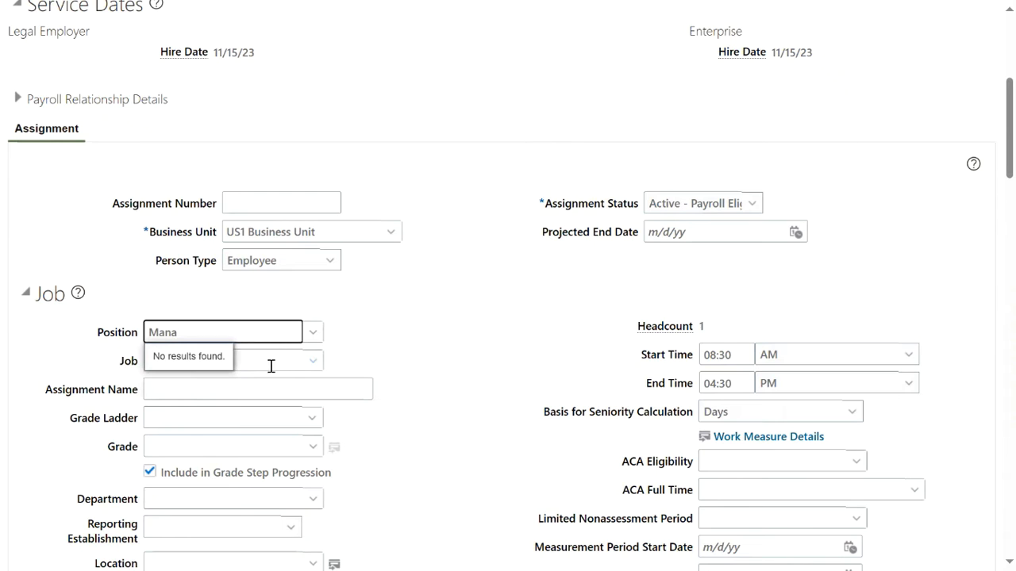
{"action": "left_click_drag", "start_coordinate": [263, 327], "coordinate": [48, 333]}
{"action": "key", "text": "BackSpace"}
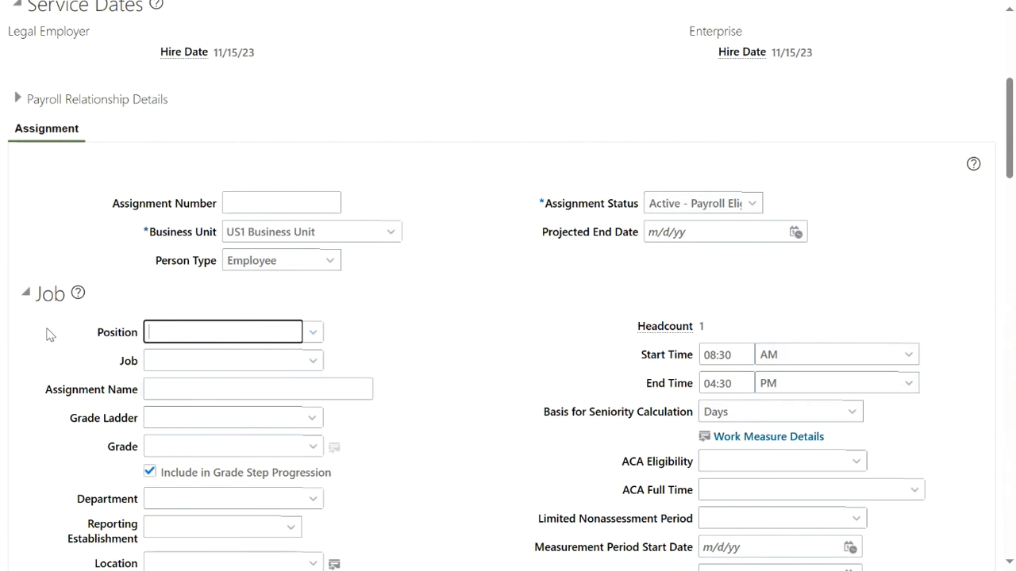
{"action": "left_click", "coordinate": [278, 357]}
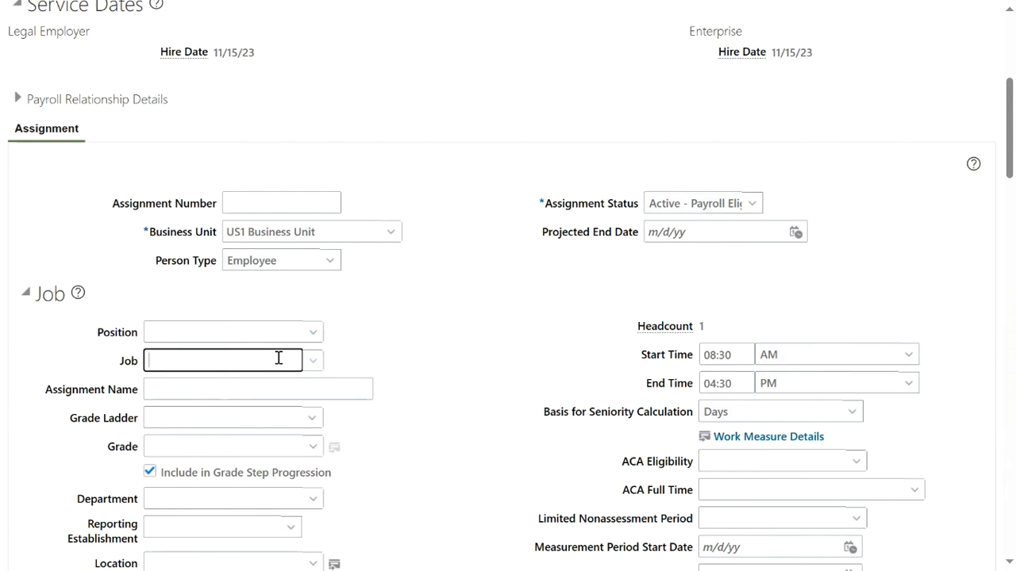
{"action": "type", "text": "Human"}
{"action": "left_click", "coordinate": [225, 390]}
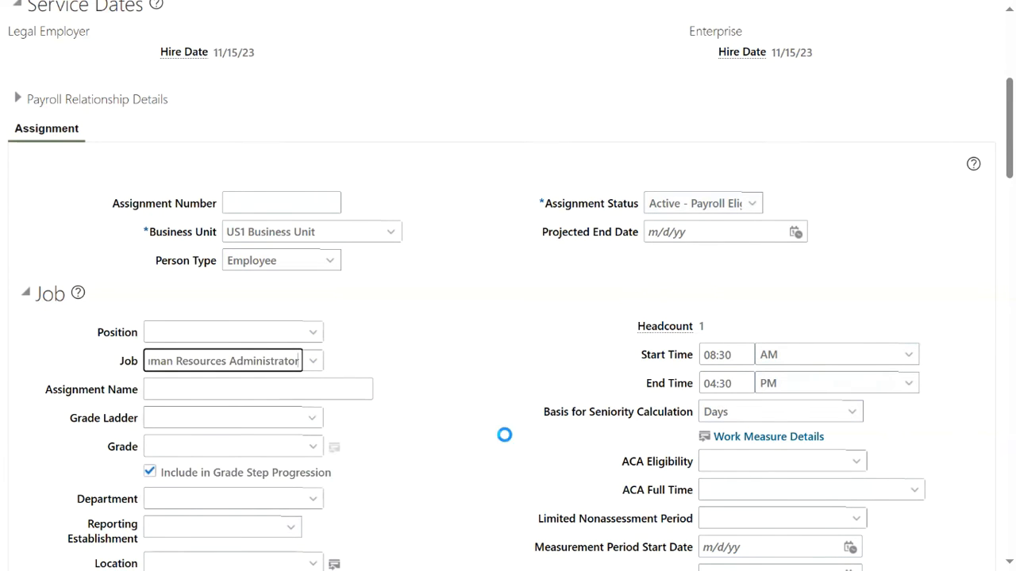
Set the work location to Headquarters and highlight the Working as a Manager setting.
{"action": "scroll", "coordinate": [444, 409], "scroll_direction": "down", "scroll_amount": 2}
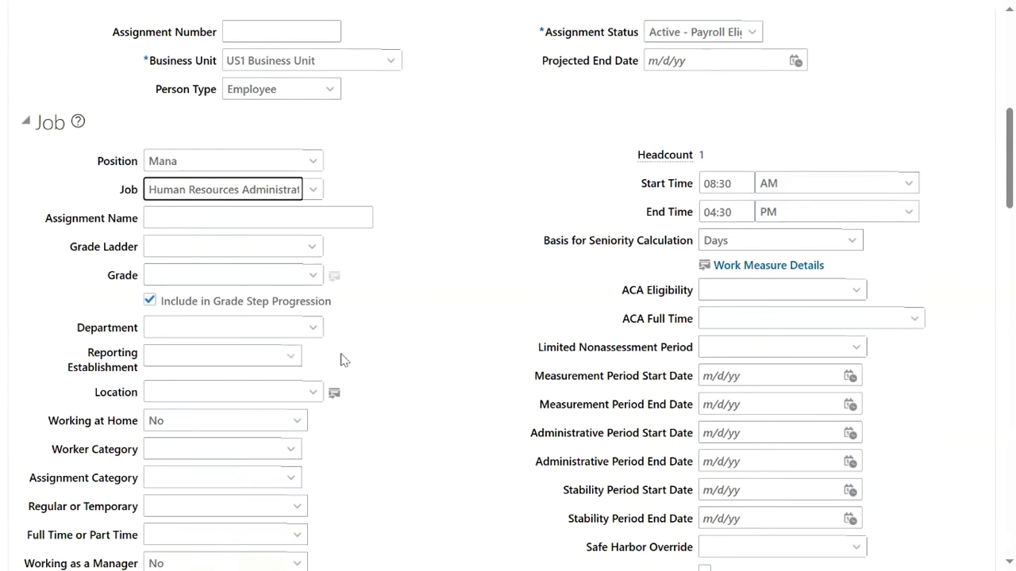
{"action": "scroll", "coordinate": [238, 365], "scroll_direction": "down", "scroll_amount": 1}
{"action": "left_click", "coordinate": [190, 303]}
{"action": "type", "text": "h"}
{"action": "left_click", "coordinate": [187, 330]}
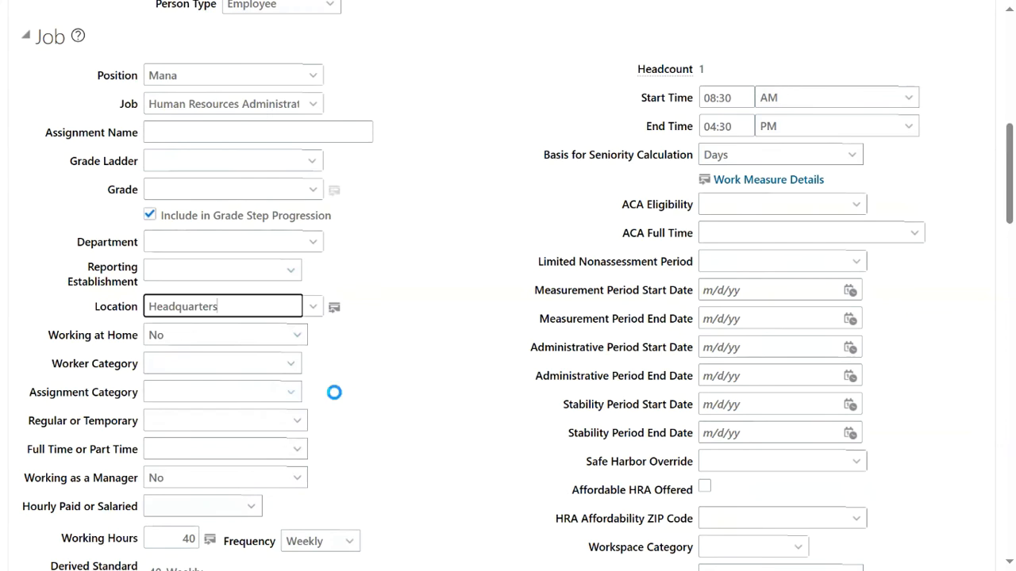
{"action": "scroll", "coordinate": [352, 413], "scroll_direction": "down", "scroll_amount": 1}
{"action": "left_click_drag", "start_coordinate": [25, 400], "coordinate": [140, 404]}
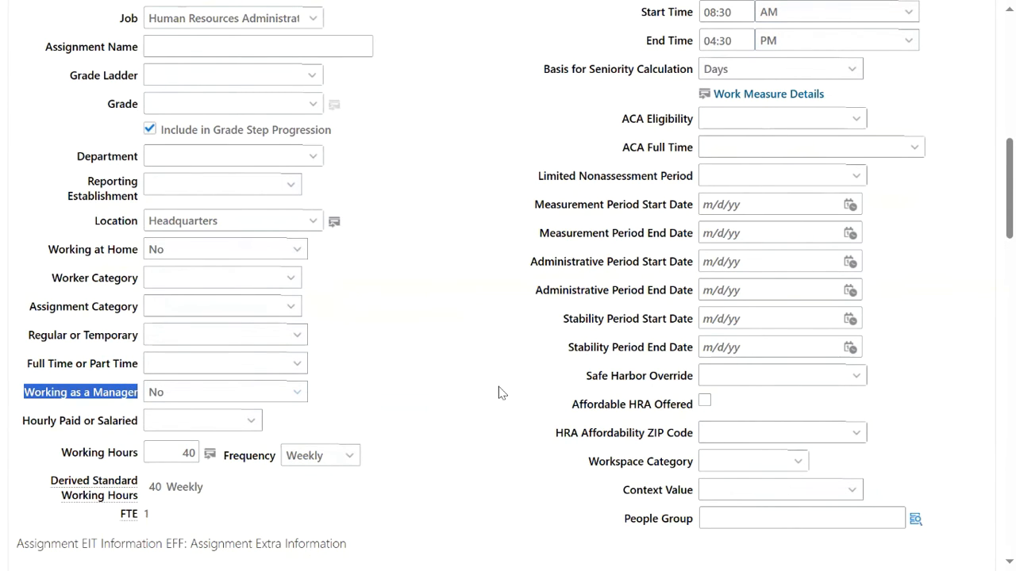
Mark the assignment as working as a manager and pick the line manager by name search.
{"action": "left_click", "coordinate": [255, 395]}
{"action": "left_click", "coordinate": [188, 433]}
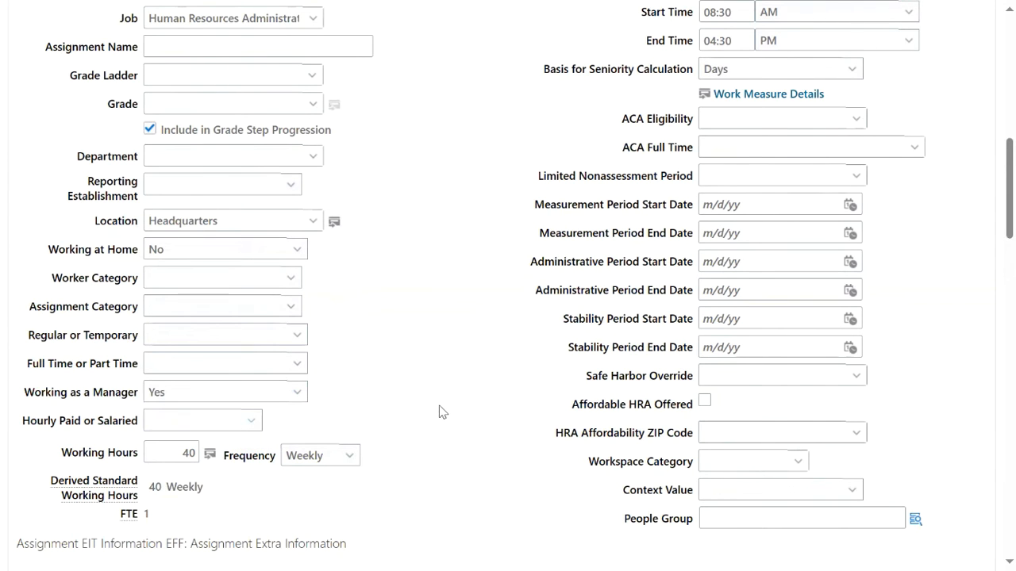
{"action": "scroll", "coordinate": [481, 413], "scroll_direction": "down", "scroll_amount": 5}
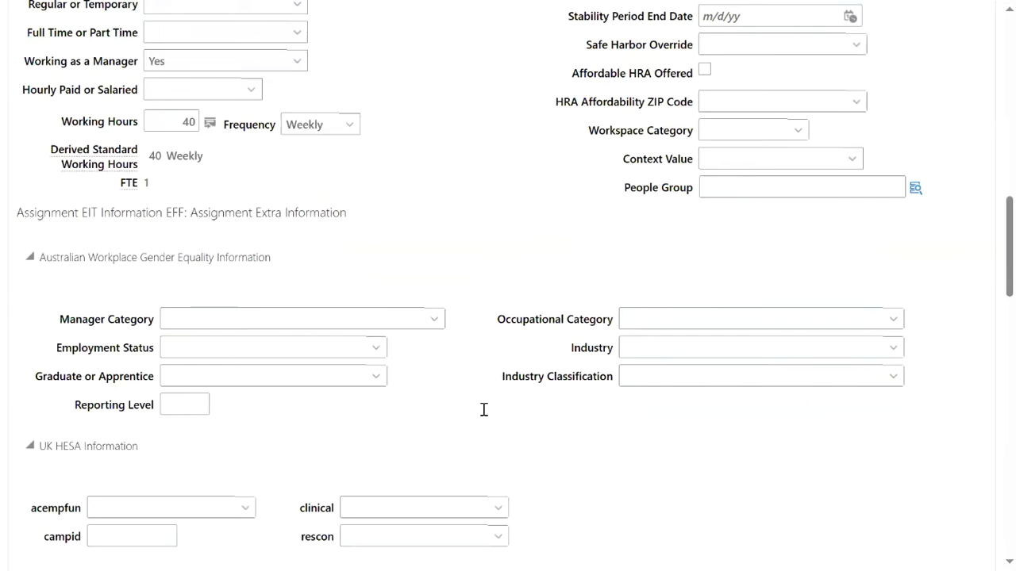
{"action": "scroll", "coordinate": [289, 381], "scroll_direction": "down", "scroll_amount": 5}
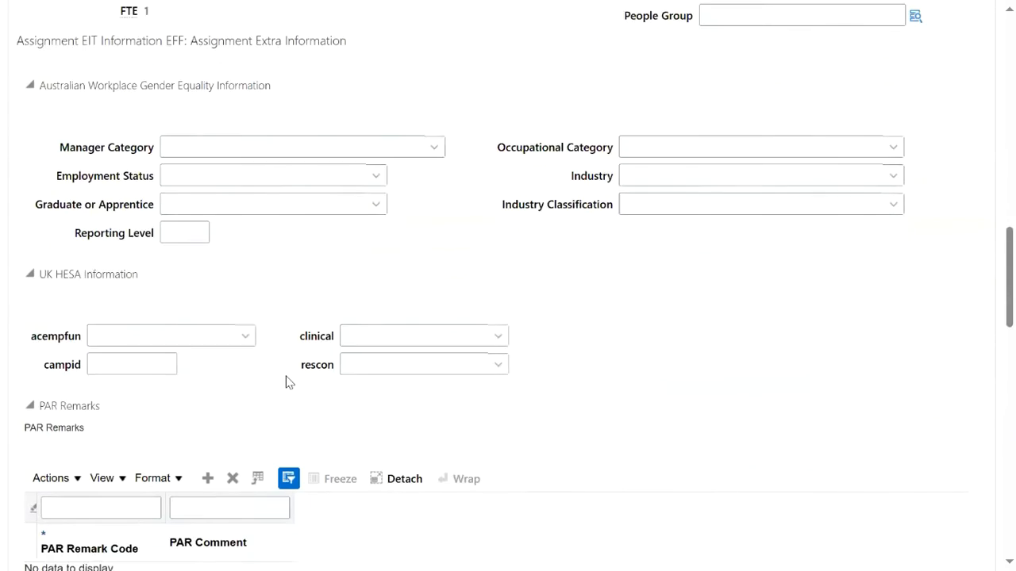
{"action": "left_click", "coordinate": [26, 292]}
{"action": "left_click", "coordinate": [193, 332]}
{"action": "type", "text": "fei"}
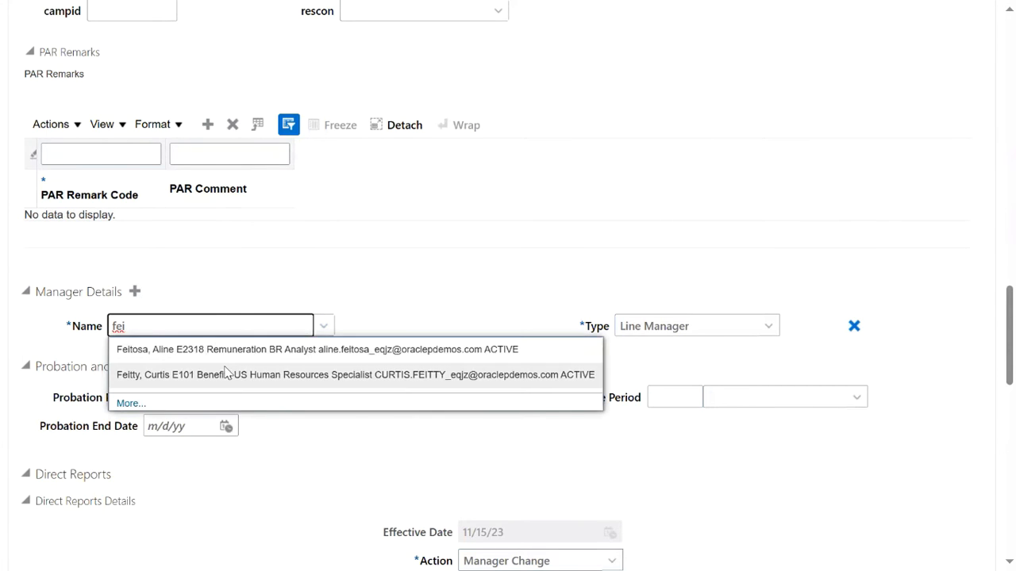
{"action": "left_click", "coordinate": [195, 374]}
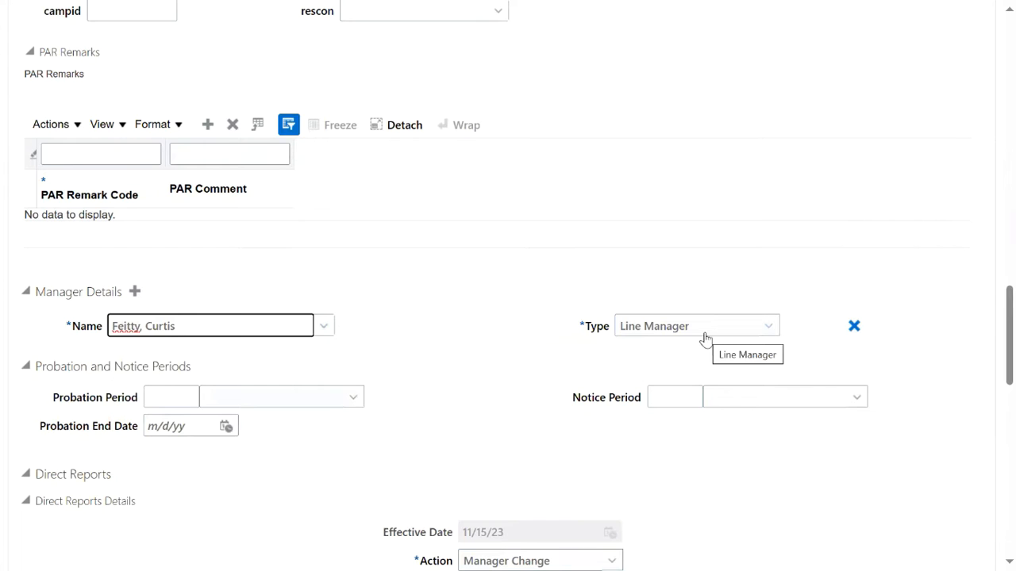
Add a second manager row for another employee with type Project Manager.
{"action": "left_click", "coordinate": [136, 292]}
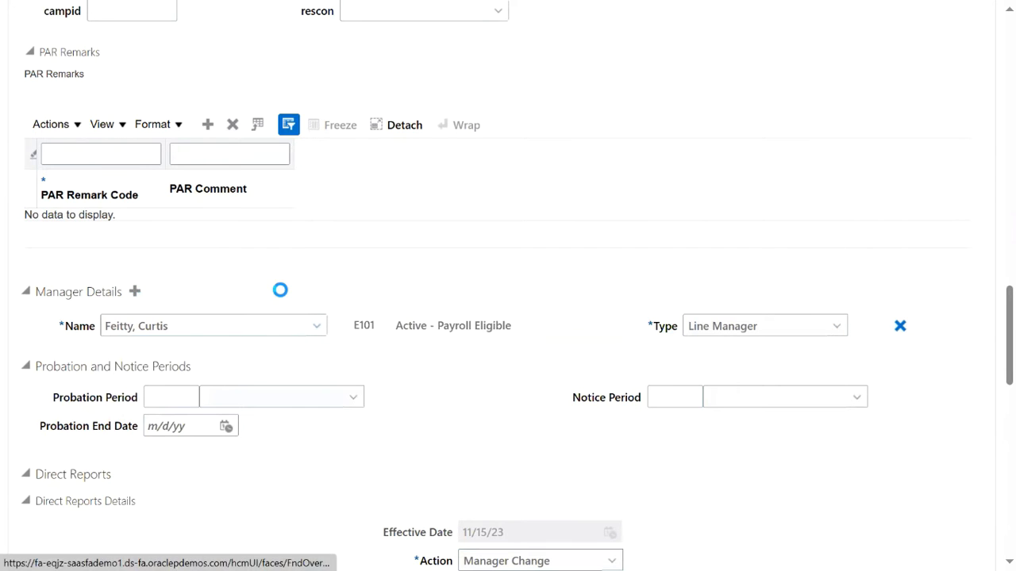
{"action": "left_click", "coordinate": [269, 327]}
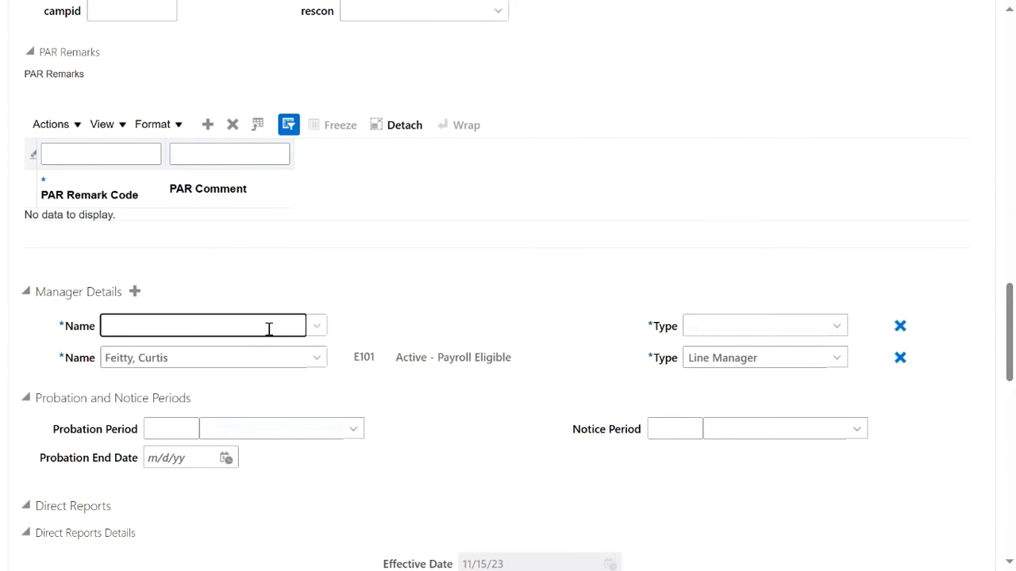
{"action": "type", "text": "mit"}
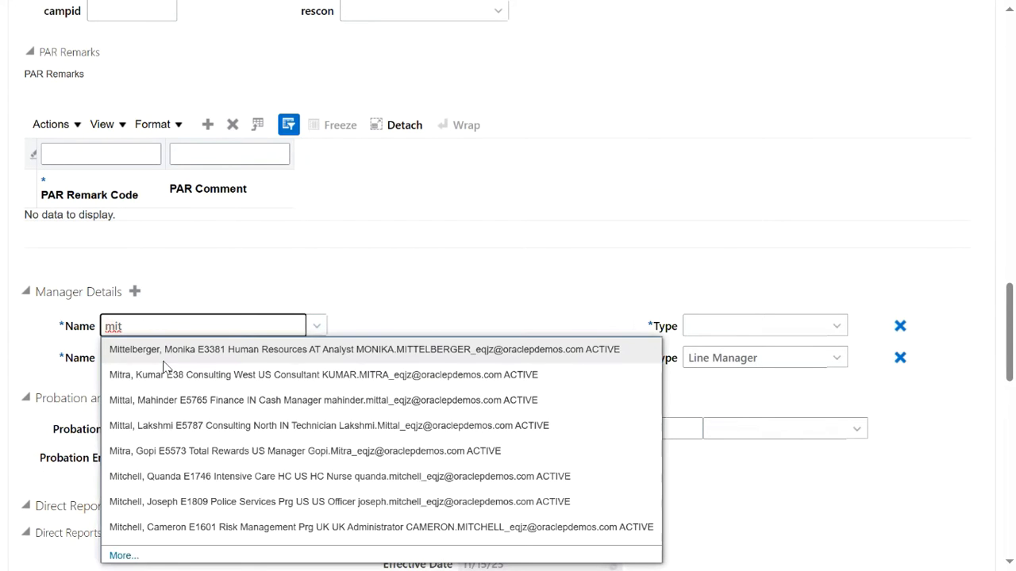
{"action": "left_click", "coordinate": [165, 369]}
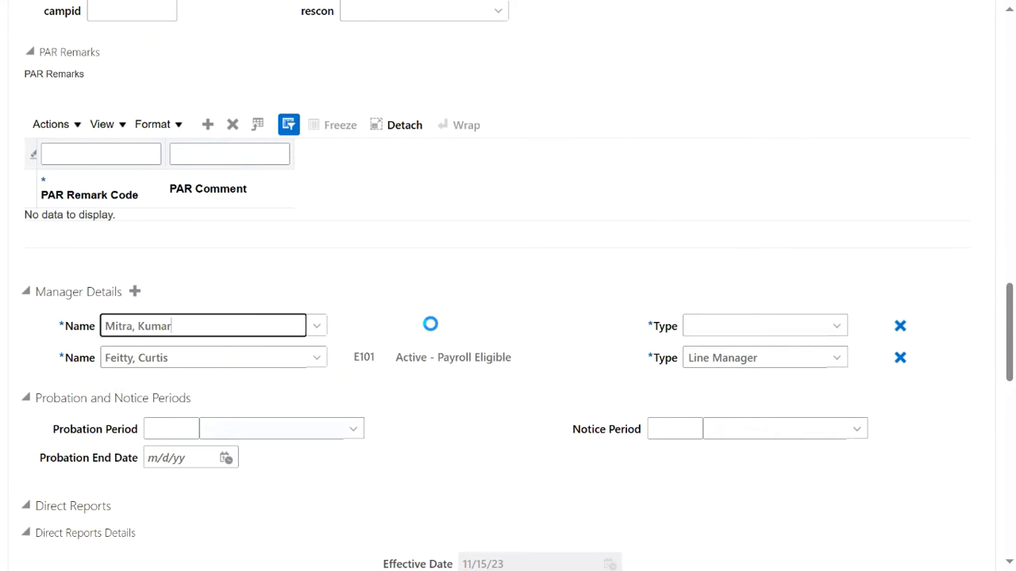
{"action": "left_click", "coordinate": [793, 332]}
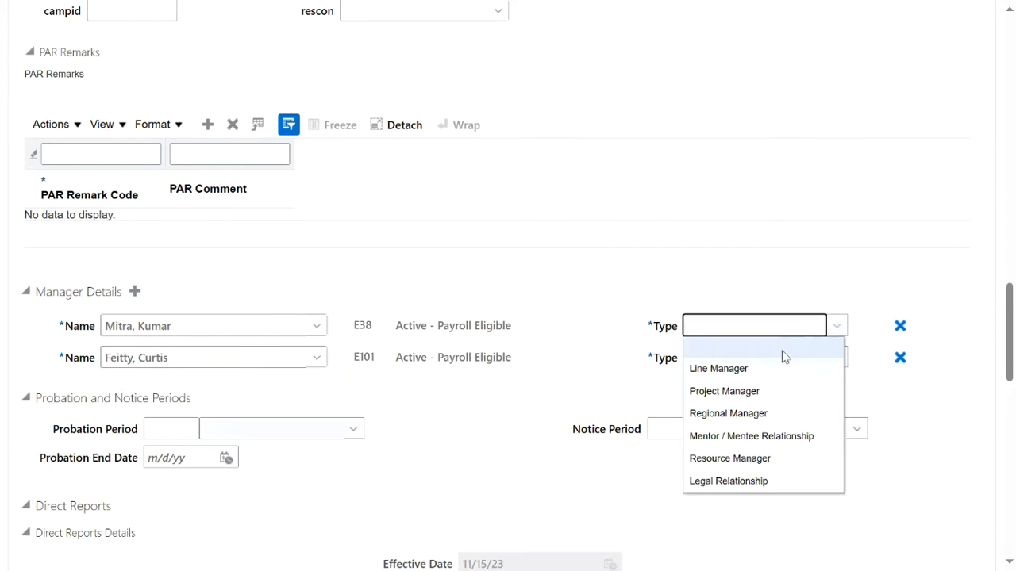
{"action": "left_click", "coordinate": [762, 393]}
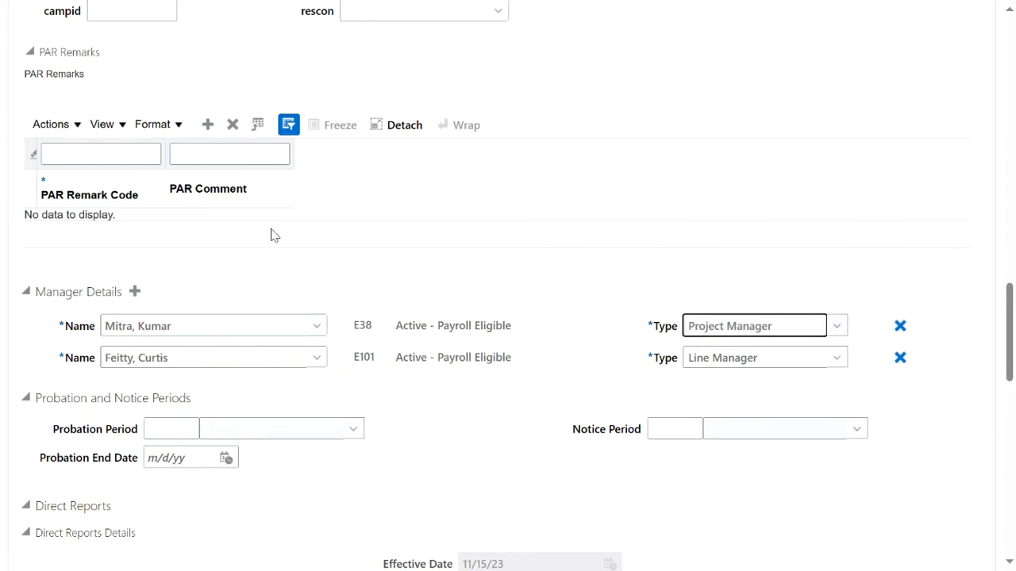
{"action": "scroll", "coordinate": [272, 233], "scroll_direction": "up", "scroll_amount": 6}
Try to continue the hire, then delete the invalid Position text 'Mana'.
{"action": "scroll", "coordinate": [270, 230], "scroll_direction": "up", "scroll_amount": 6}
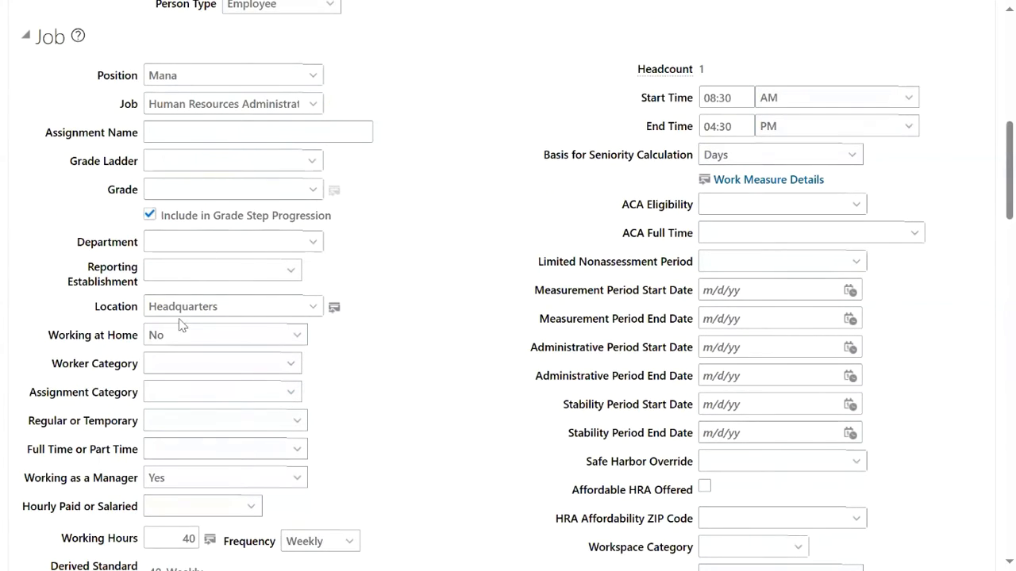
{"action": "scroll", "coordinate": [176, 321], "scroll_direction": "down", "scroll_amount": 1}
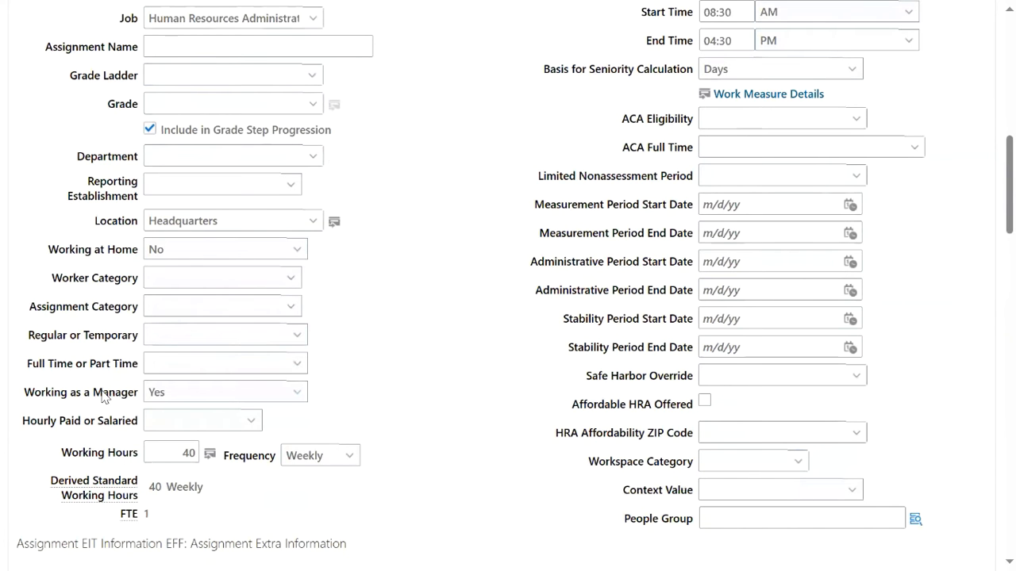
{"action": "scroll", "coordinate": [270, 369], "scroll_direction": "down", "scroll_amount": 10}
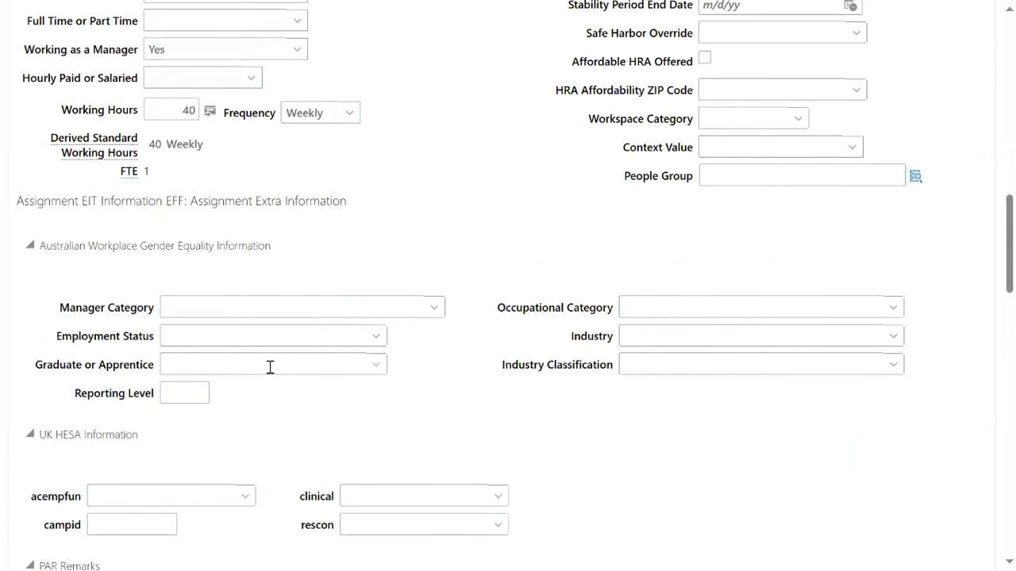
{"action": "scroll", "coordinate": [268, 373], "scroll_direction": "down", "scroll_amount": 1}
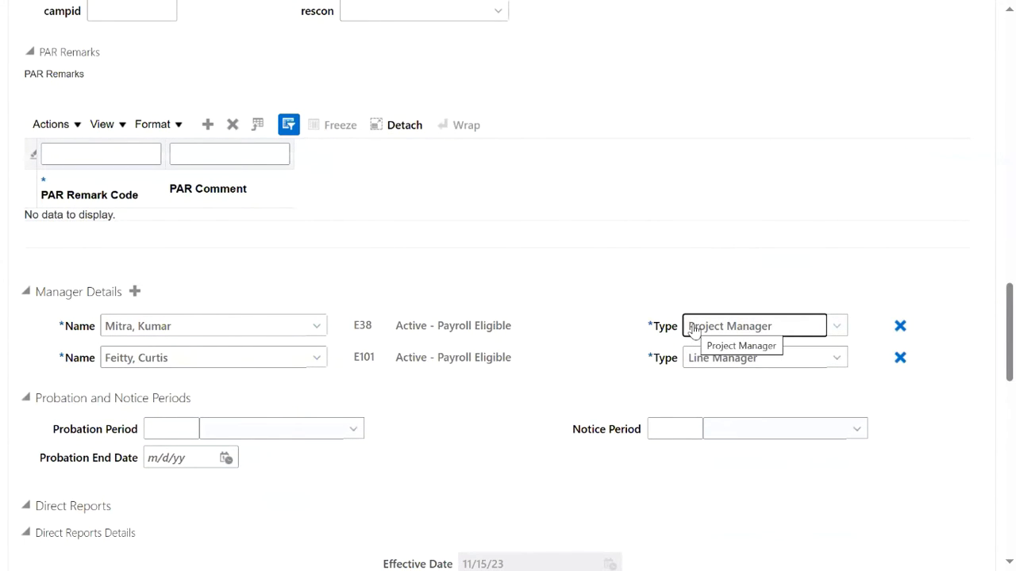
{"action": "scroll", "coordinate": [563, 290], "scroll_direction": "up", "scroll_amount": 20}
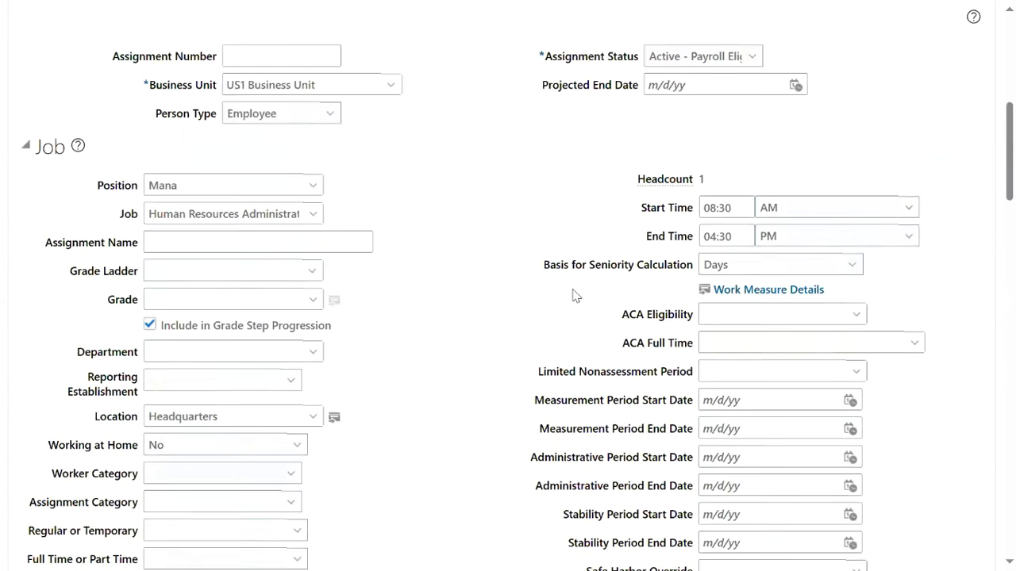
{"action": "left_click", "coordinate": [646, 133]}
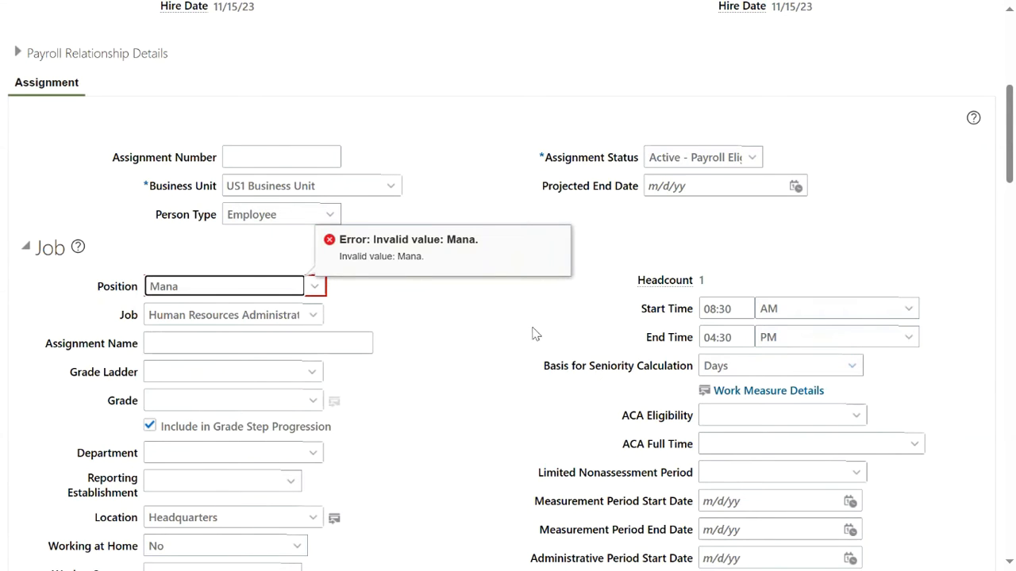
{"action": "left_click_drag", "start_coordinate": [233, 288], "coordinate": [136, 288]}
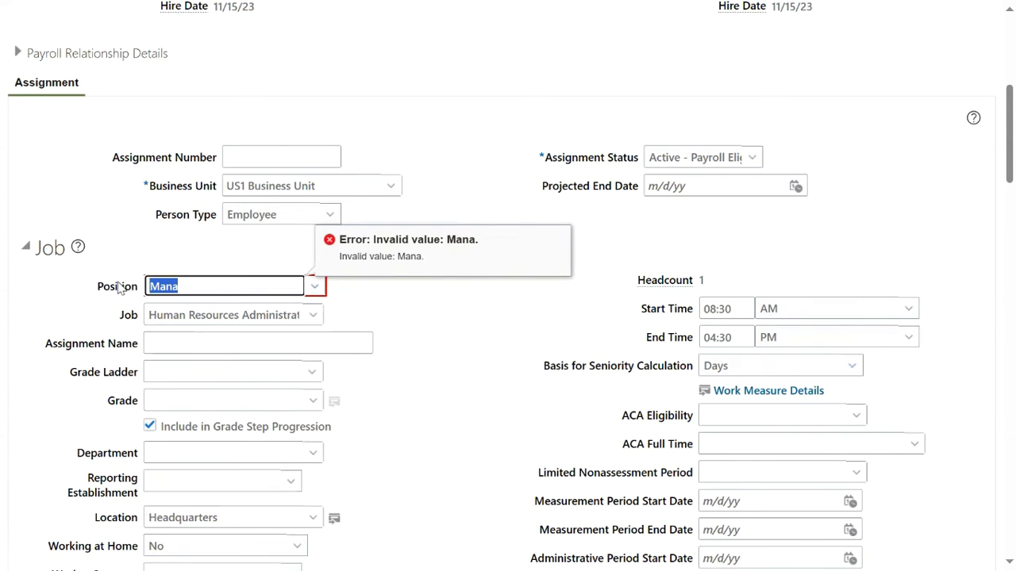
{"action": "key", "text": "BackSpace"}
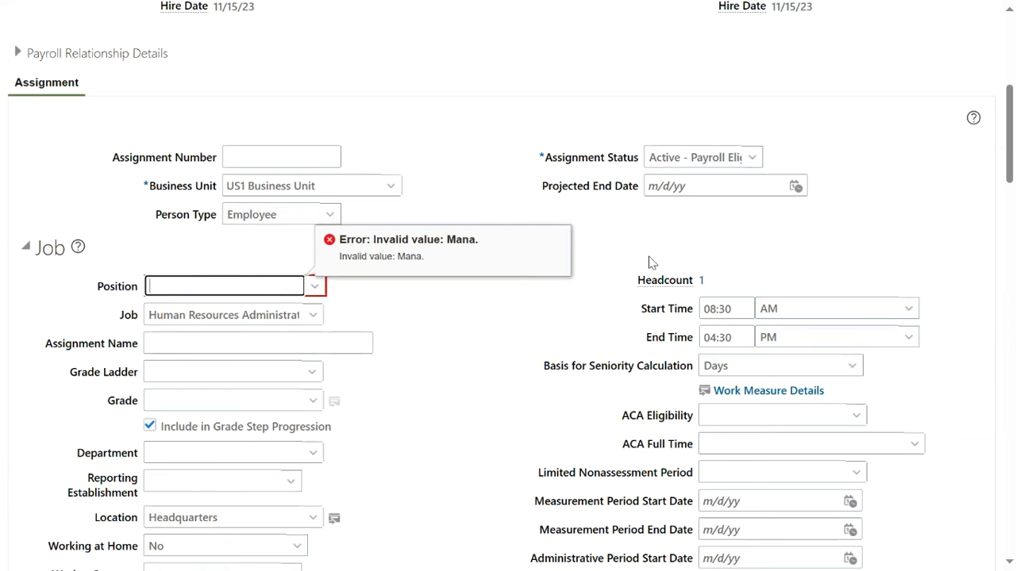
{"action": "scroll", "coordinate": [526, 268], "scroll_direction": "up", "scroll_amount": 5}
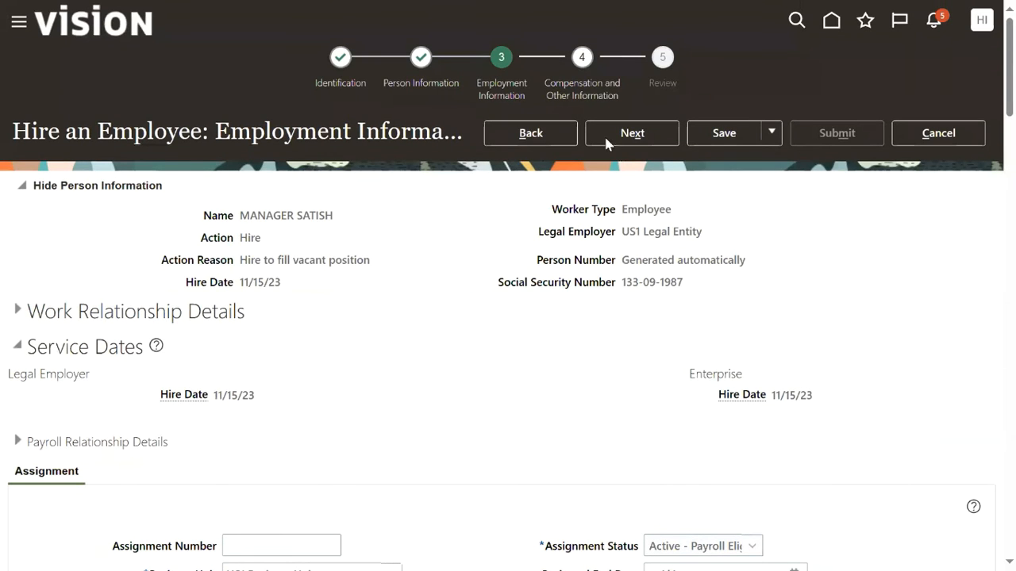
Pass through the Compensation and Other Information step to reach Review.
{"action": "left_click", "coordinate": [628, 132]}
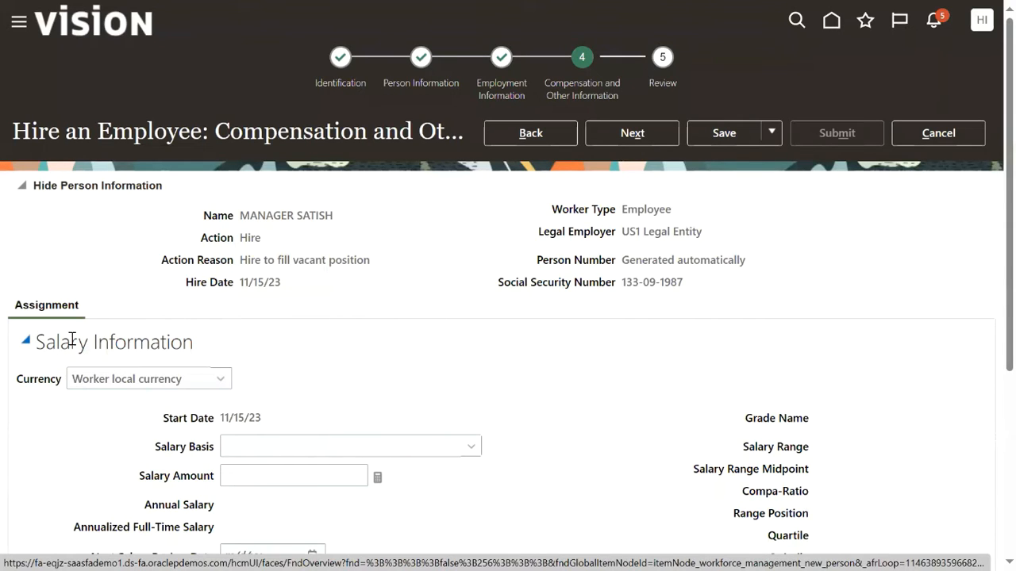
{"action": "triple_click", "coordinate": [187, 339]}
{"action": "left_click", "coordinate": [491, 403]}
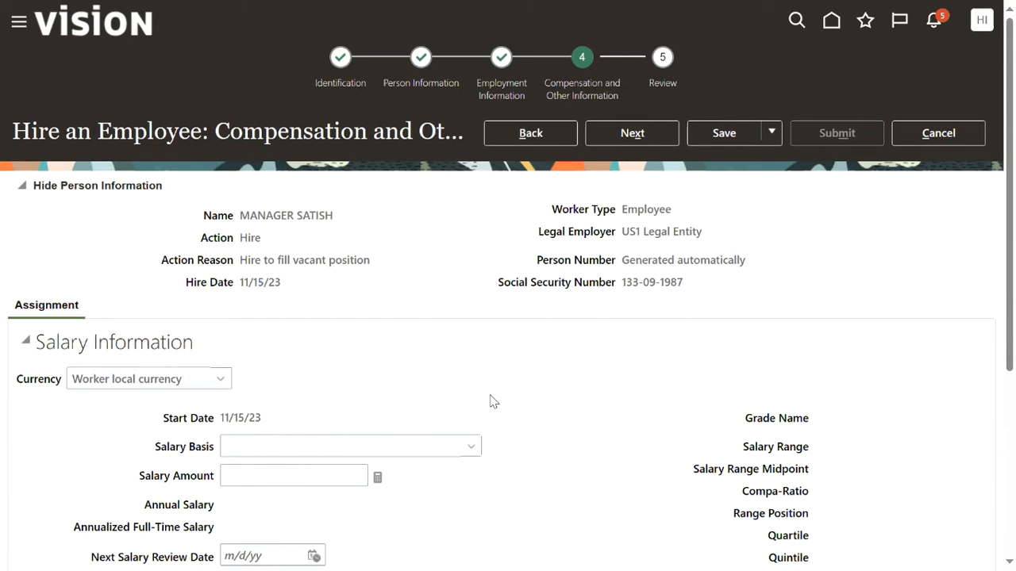
{"action": "left_click", "coordinate": [645, 133]}
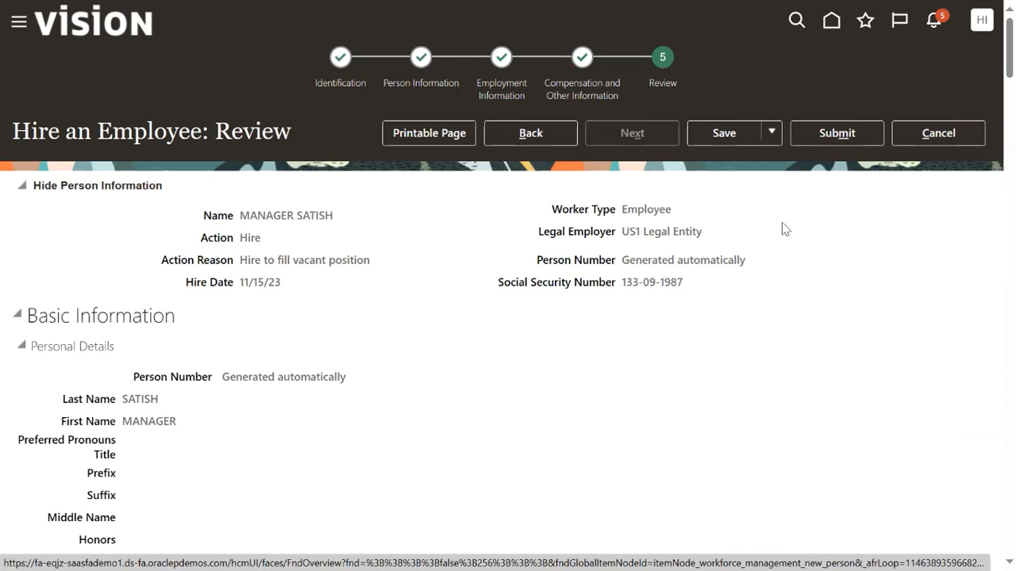
Submit the hire, answer Yes to the warning, and acknowledge the confirmation with OK.
{"action": "left_click", "coordinate": [838, 141]}
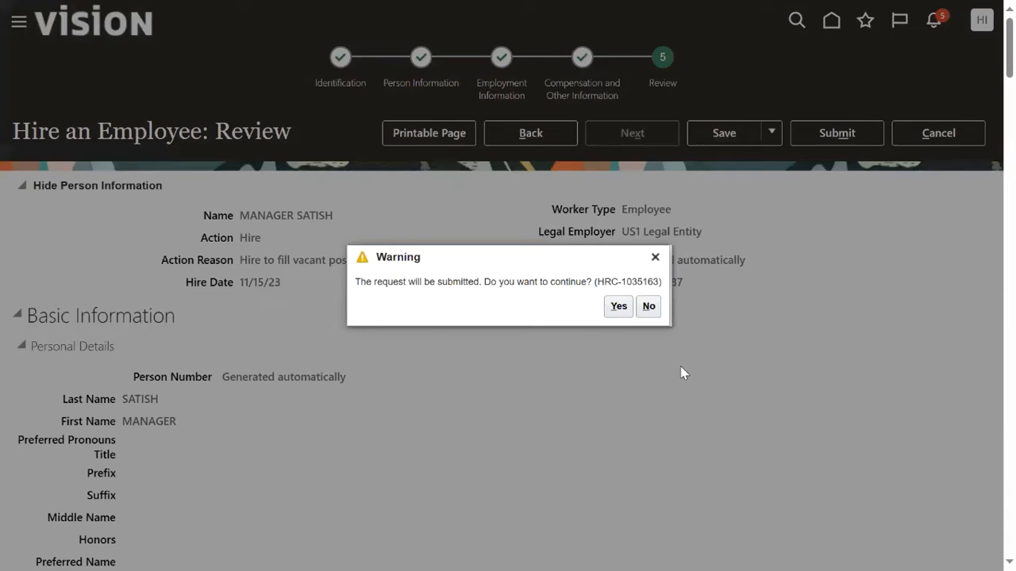
{"action": "left_click", "coordinate": [618, 306]}
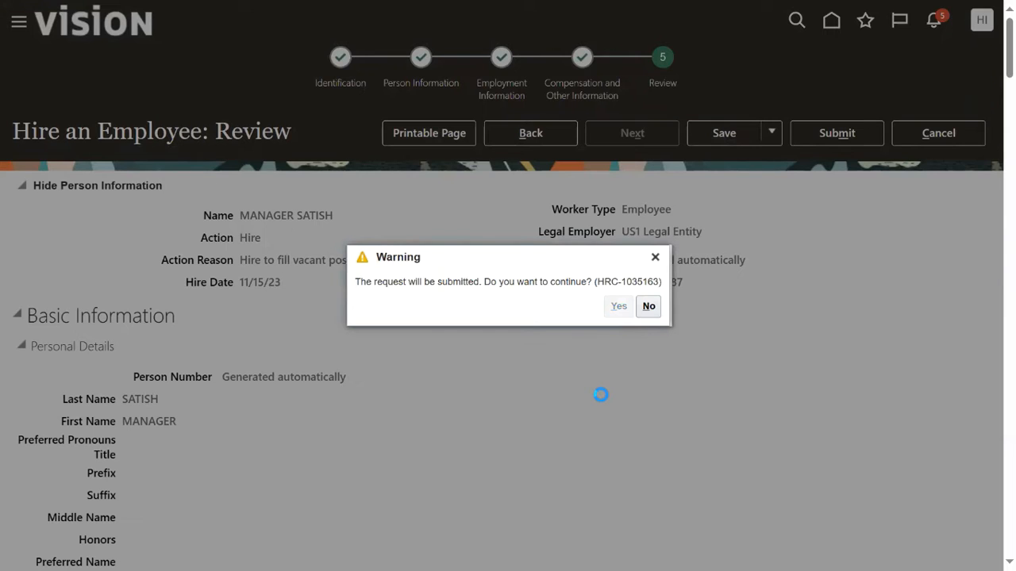
{"action": "left_click", "coordinate": [552, 306]}
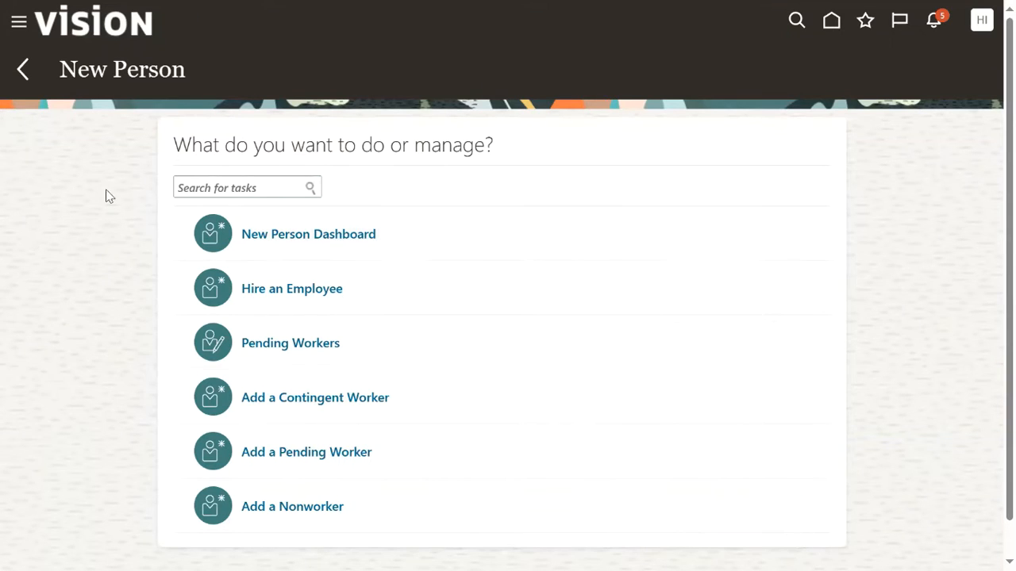
Search Person Management under My Client Groups for the new manager's name.
{"action": "left_click", "coordinate": [19, 28]}
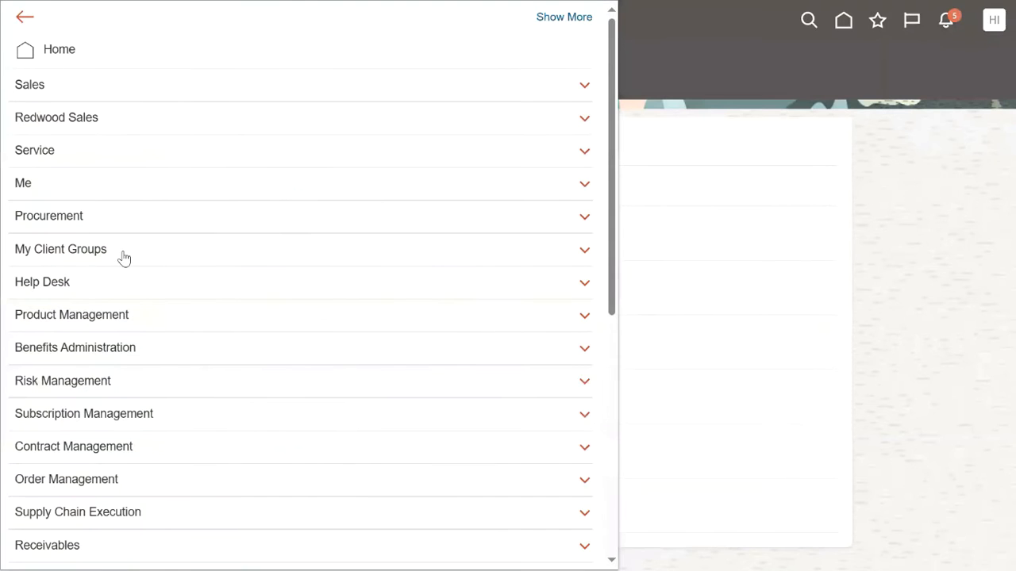
{"action": "left_click", "coordinate": [122, 250]}
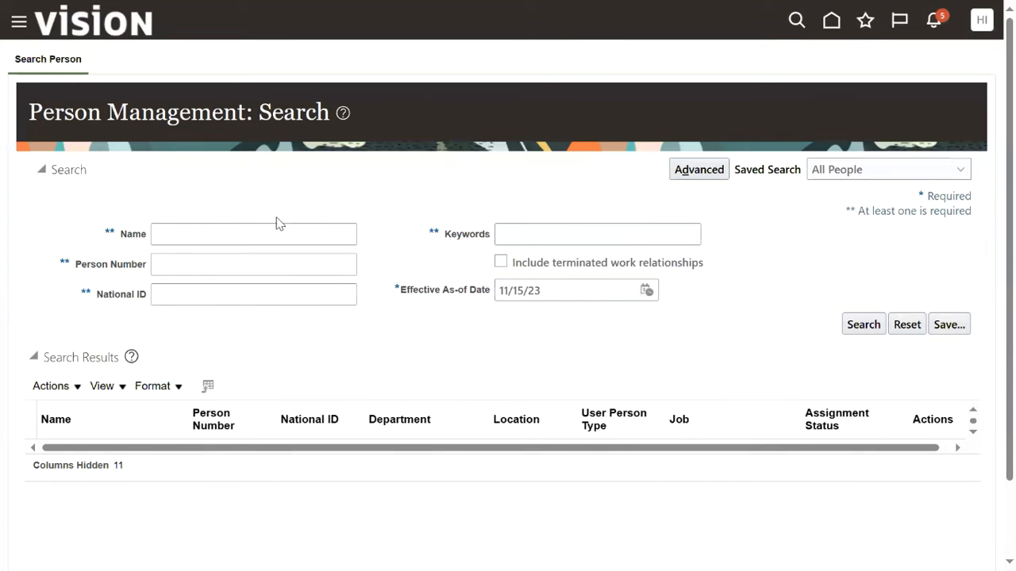
{"action": "left_click", "coordinate": [265, 233]}
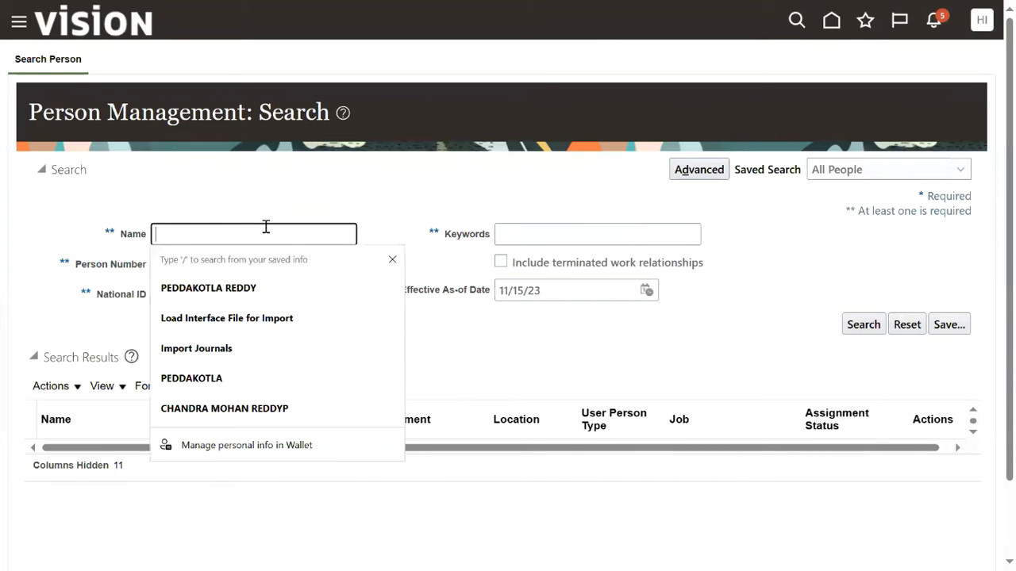
{"action": "type", "text": "SATISH"}
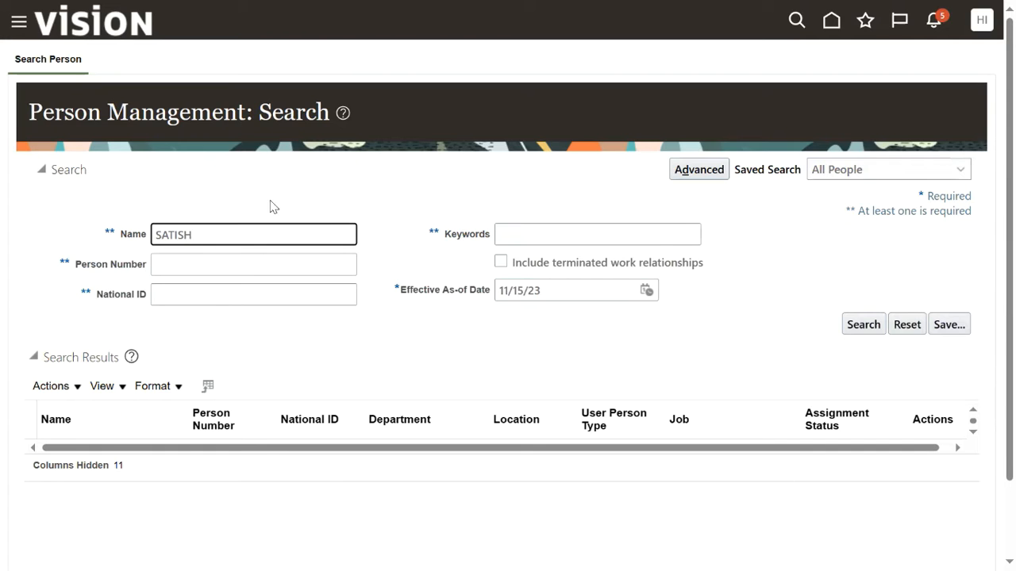
{"action": "left_click", "coordinate": [864, 324]}
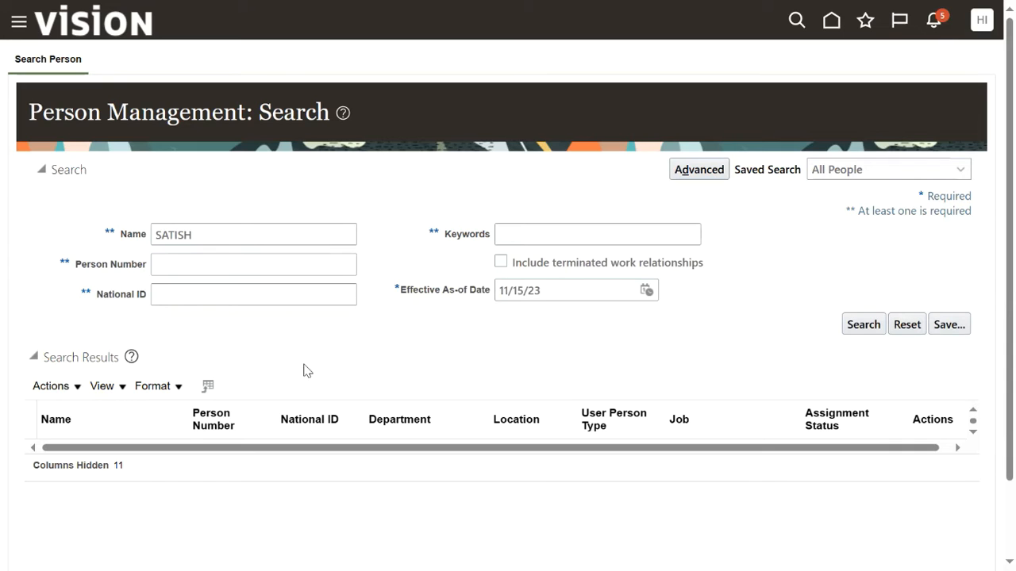
{"action": "left_click", "coordinate": [937, 22]}
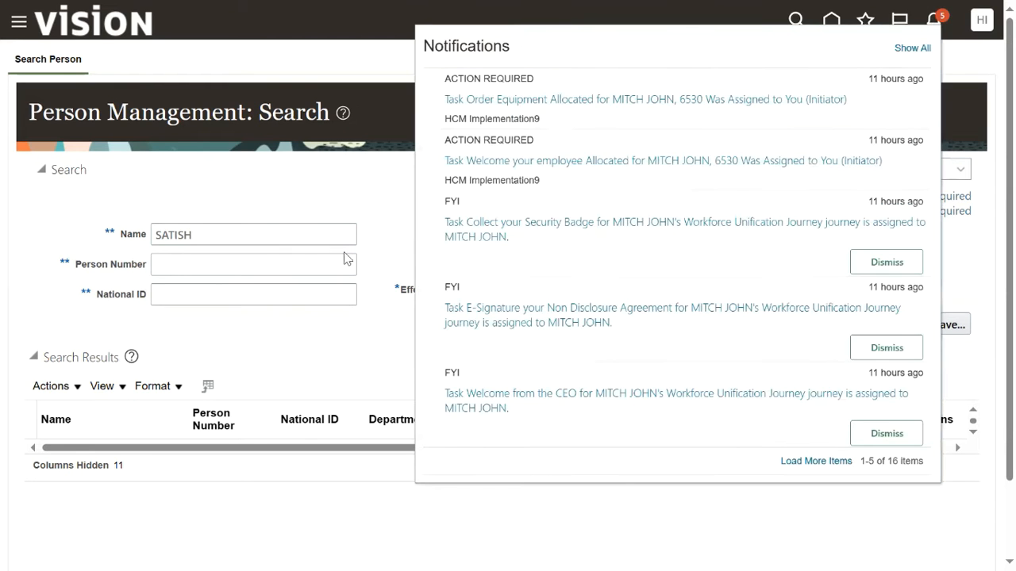
Expand the navigator's Tools group to list Transaction Console and other tools.
{"action": "left_click", "coordinate": [332, 353]}
{"action": "left_click", "coordinate": [19, 27]}
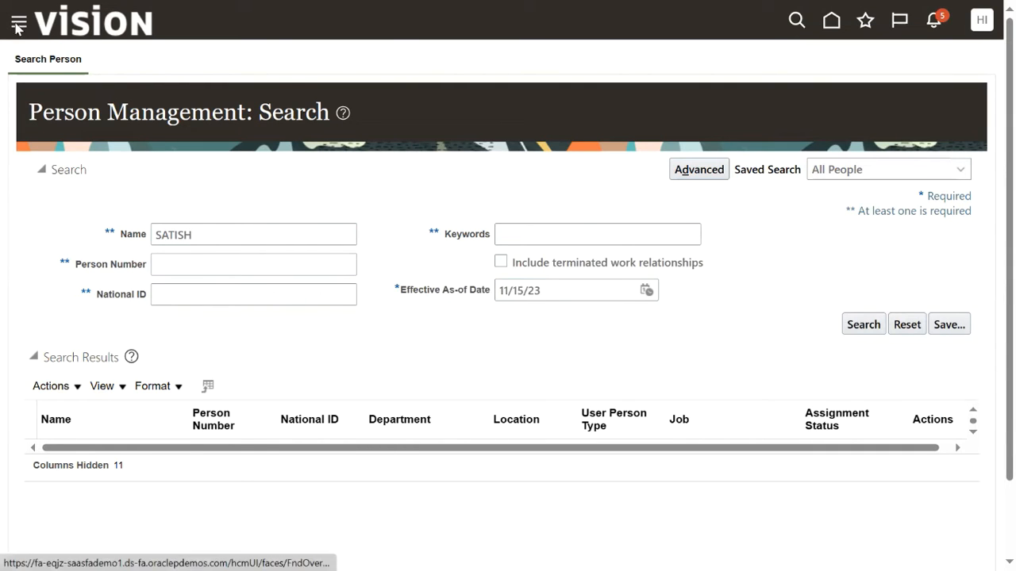
{"action": "scroll", "coordinate": [129, 400], "scroll_direction": "down", "scroll_amount": 5}
{"action": "scroll", "coordinate": [129, 400], "scroll_direction": "down", "scroll_amount": 4}
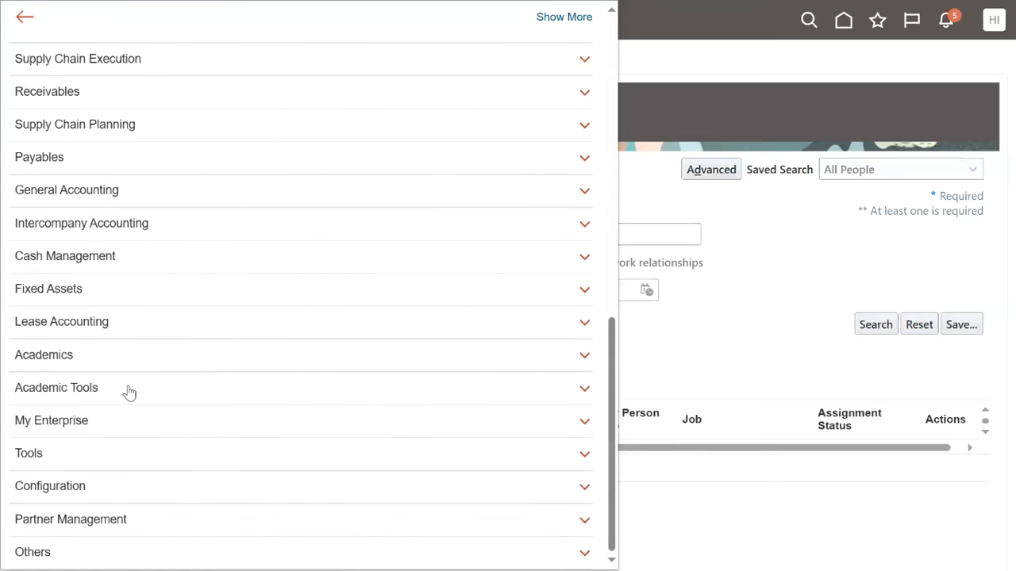
{"action": "left_click", "coordinate": [61, 456]}
{"action": "scroll", "coordinate": [159, 351], "scroll_direction": "down", "scroll_amount": 3}
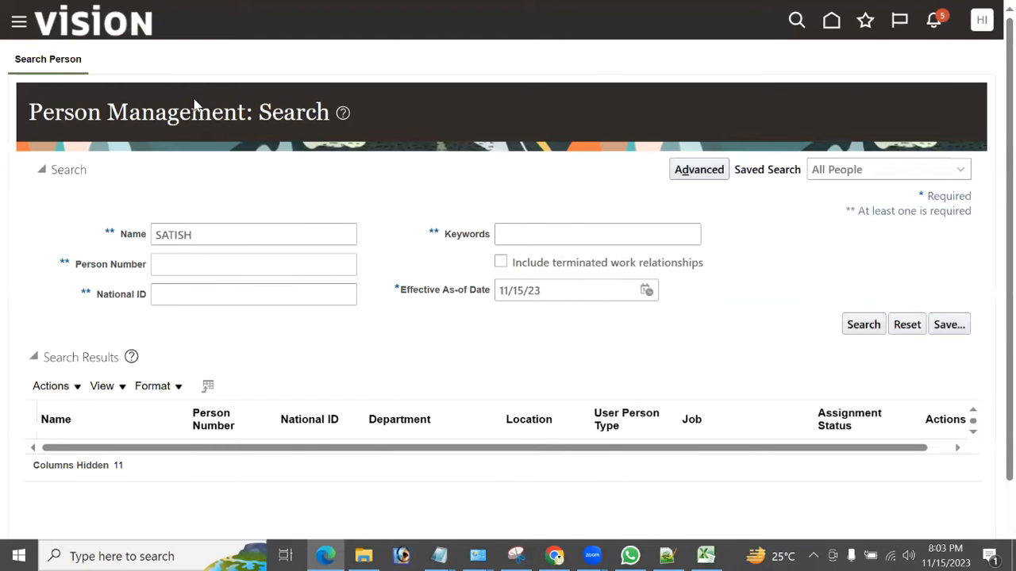
{"action": "left_click", "coordinate": [18, 27]}
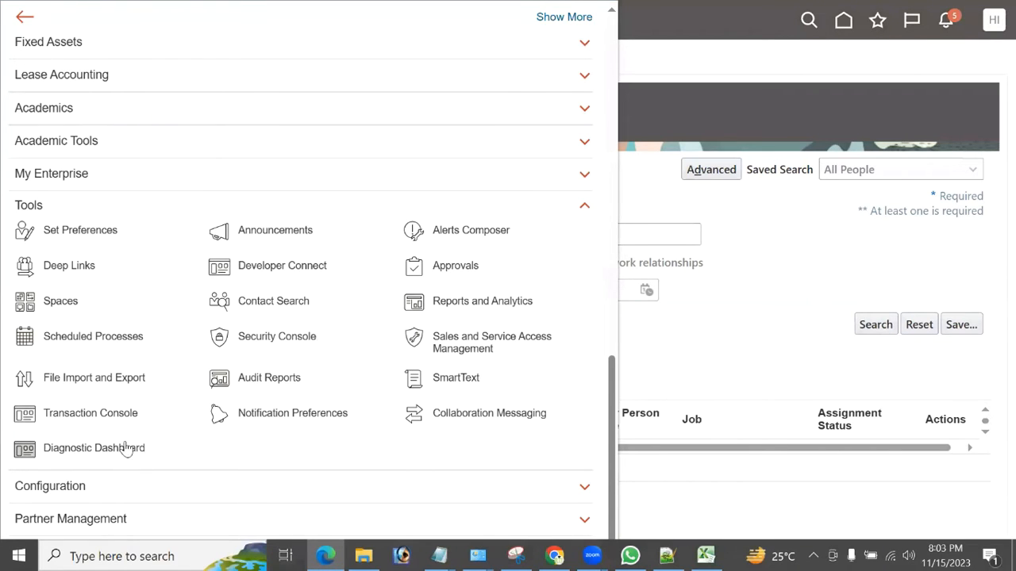
In Transaction Console, drop the Failed filter and verify the manager's hire shows Completed by Workflow System.
{"action": "left_click", "coordinate": [108, 418]}
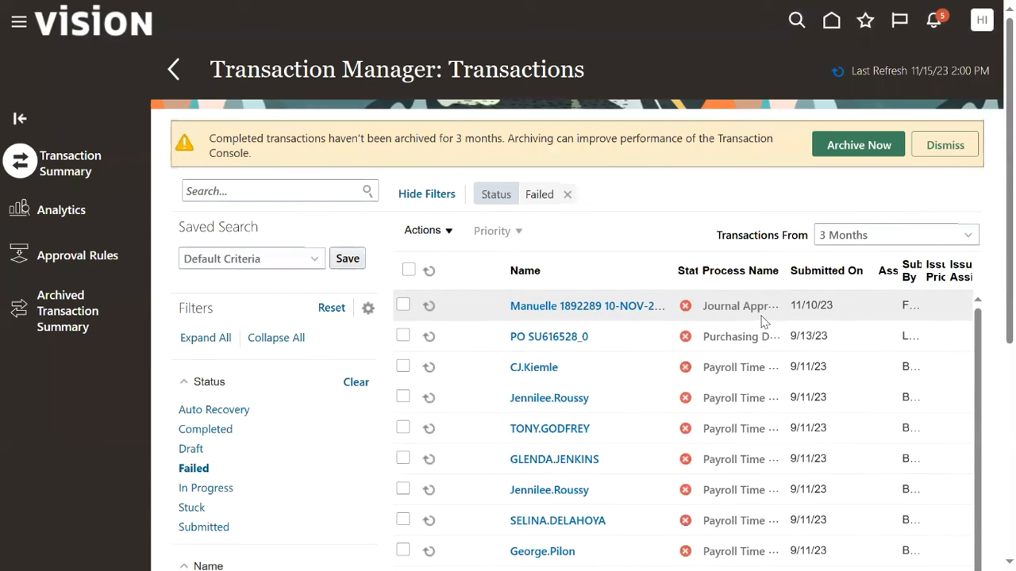
{"action": "left_click", "coordinate": [923, 156]}
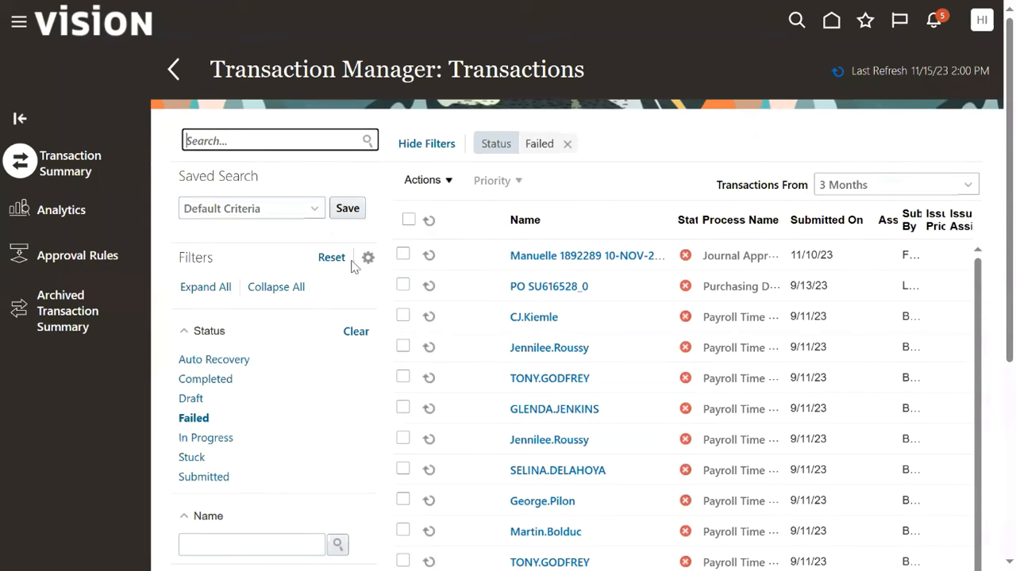
{"action": "left_click", "coordinate": [566, 144]}
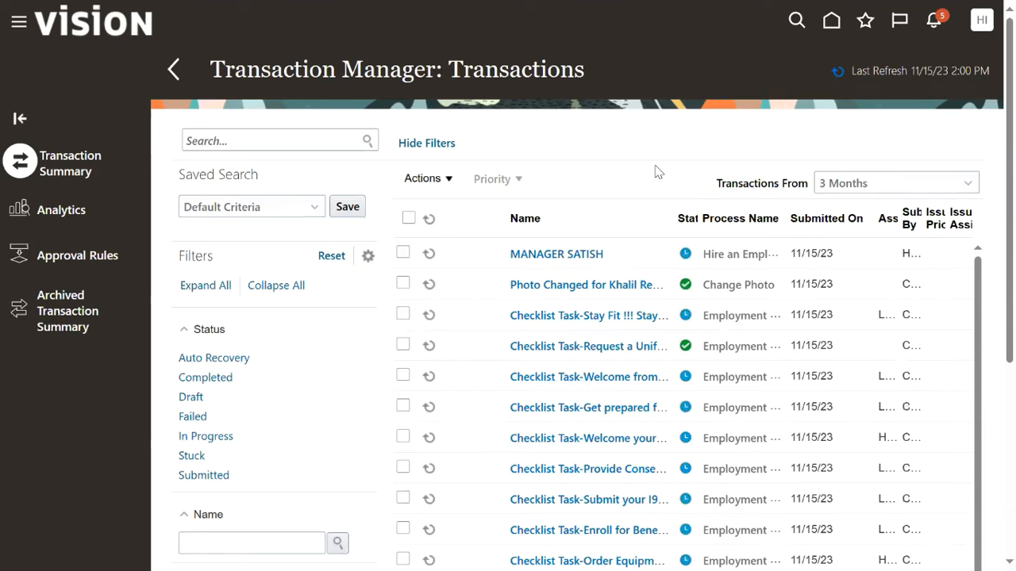
{"action": "left_click", "coordinate": [577, 260]}
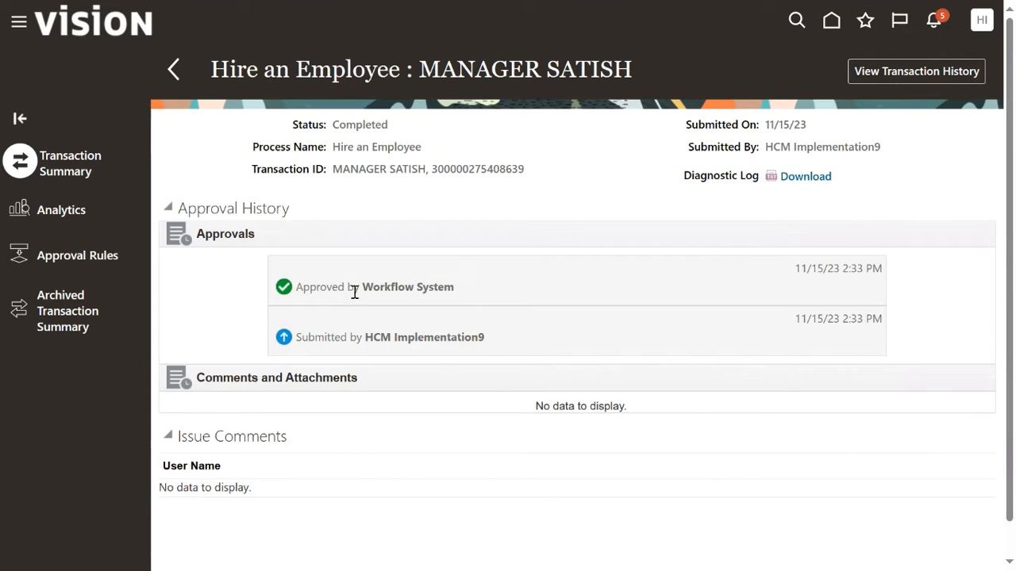
{"action": "left_click_drag", "start_coordinate": [362, 290], "coordinate": [453, 296]}
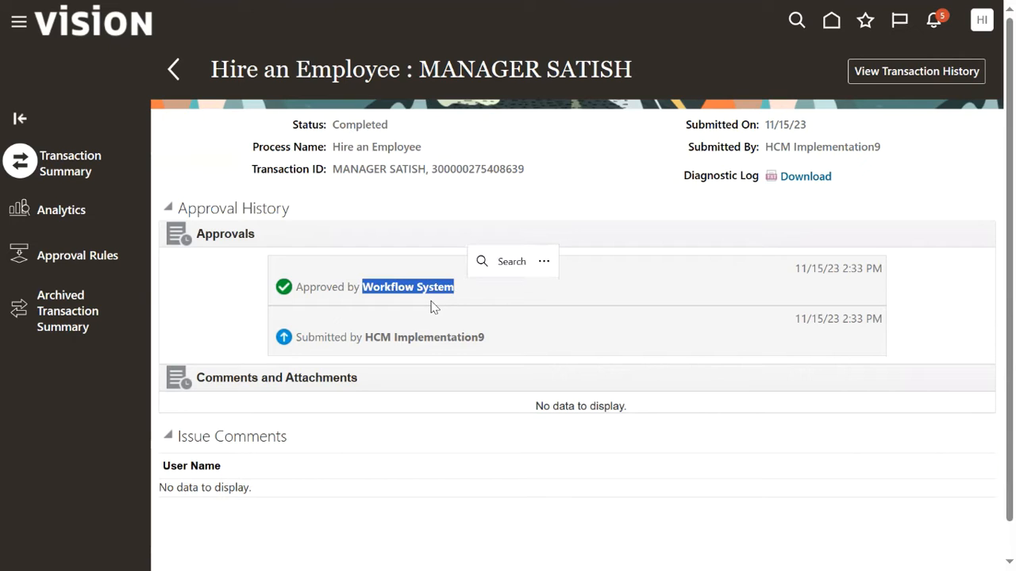
{"action": "left_click", "coordinate": [362, 227]}
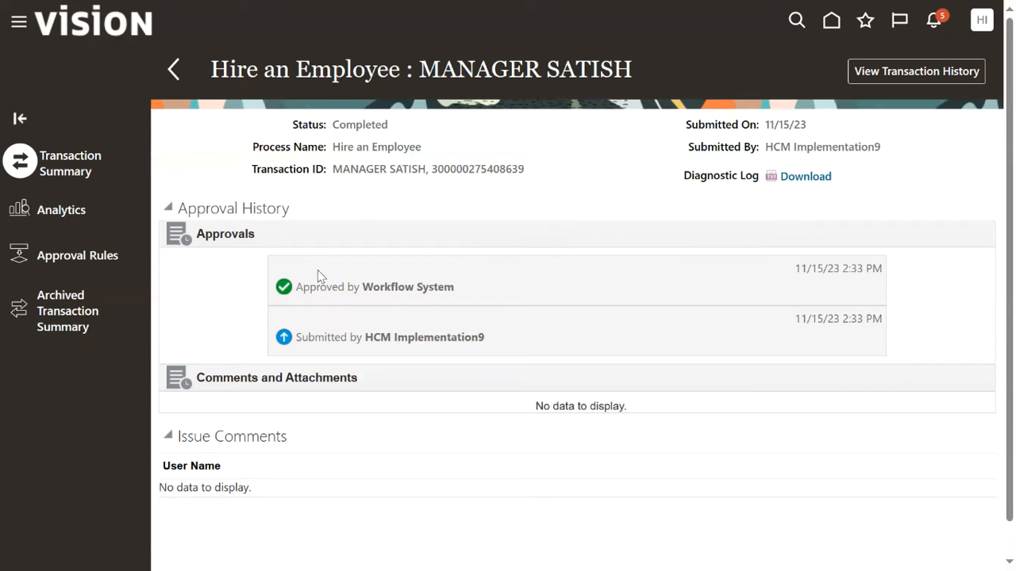
{"action": "left_click", "coordinate": [19, 22]}
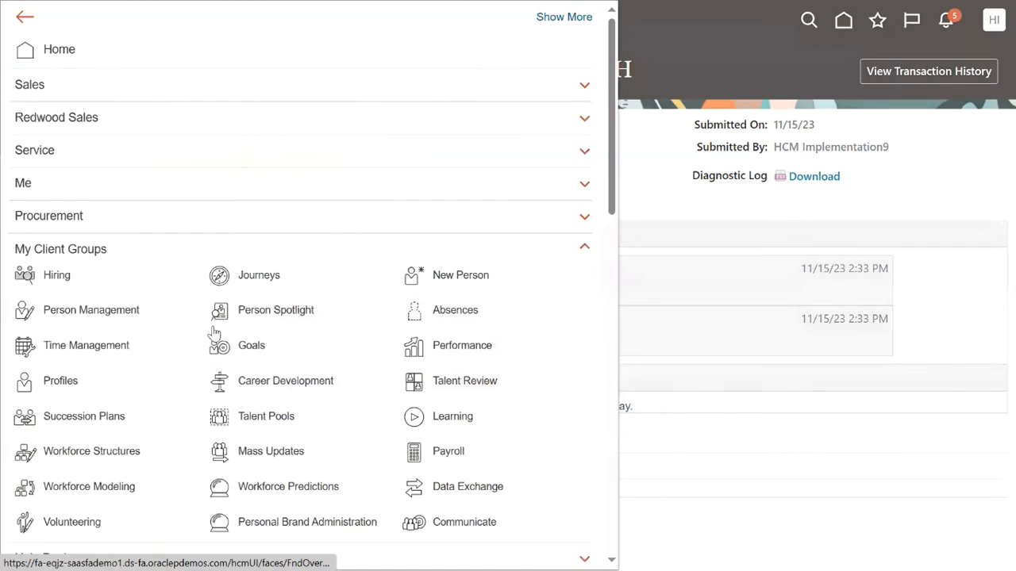
Search Person Management by the manager's name and check the employee count in the Notepad++ notes.
{"action": "left_click", "coordinate": [107, 311]}
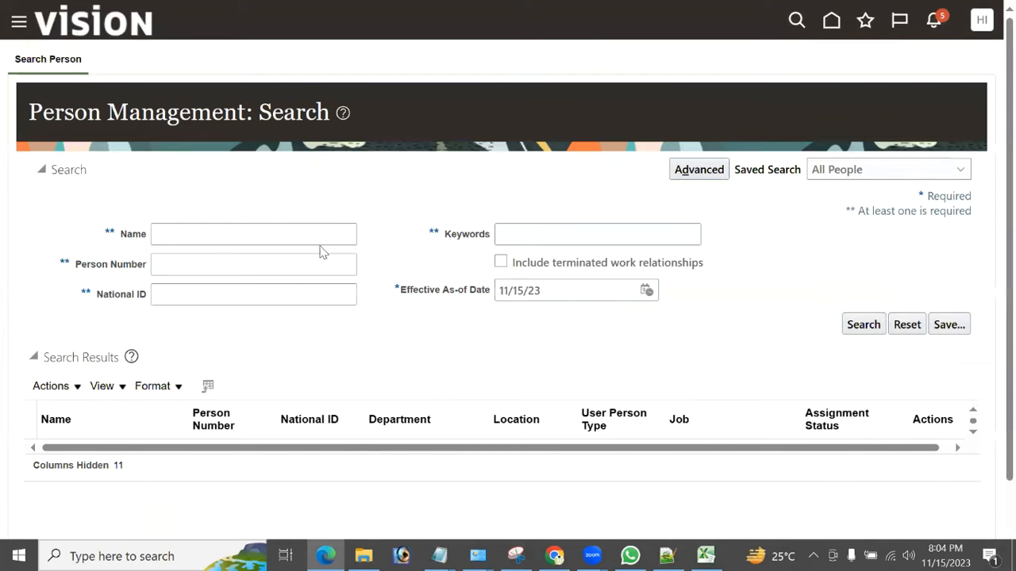
{"action": "left_click", "coordinate": [309, 230]}
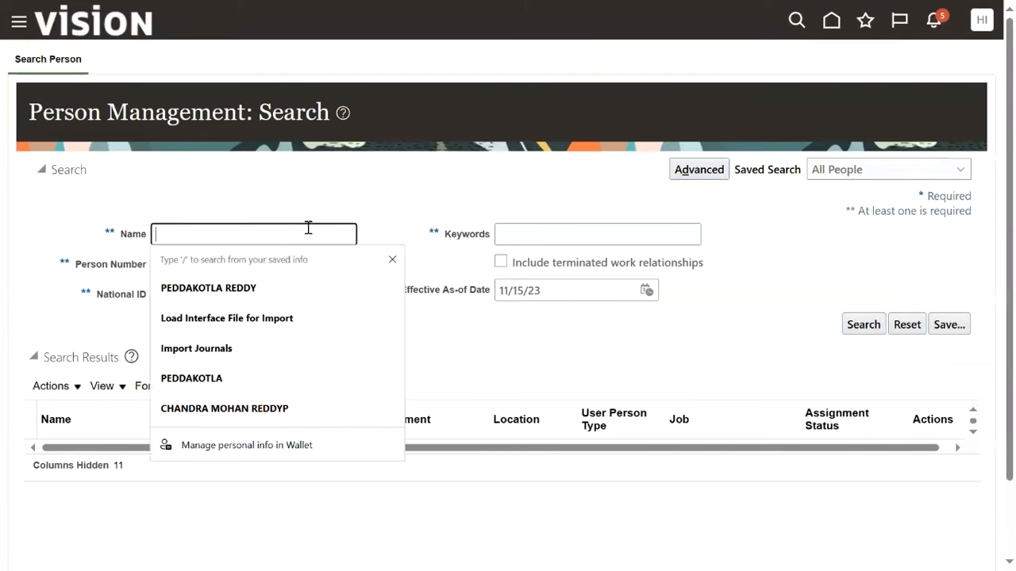
{"action": "type", "text": "SATISH"}
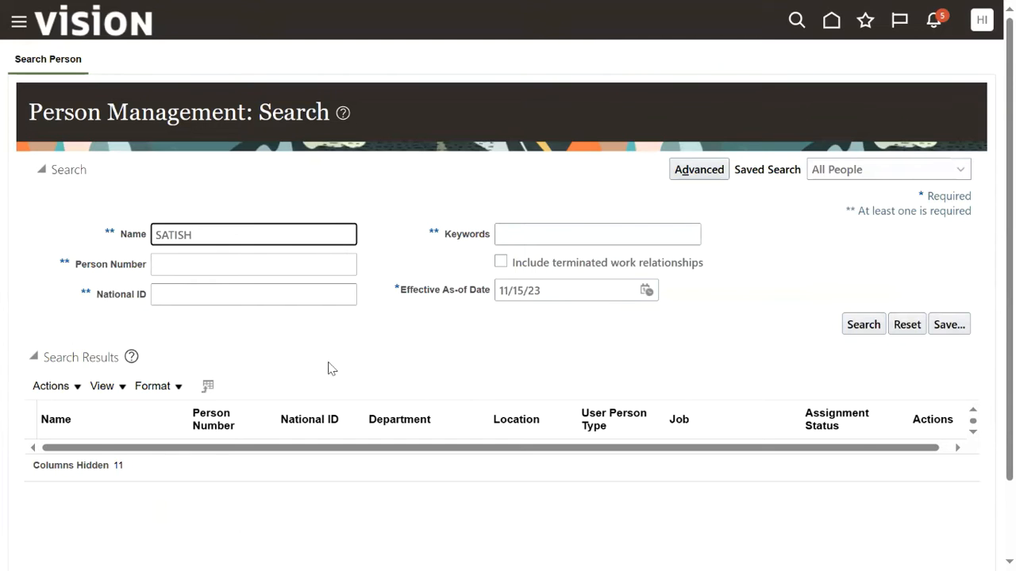
{"action": "key", "text": "Return"}
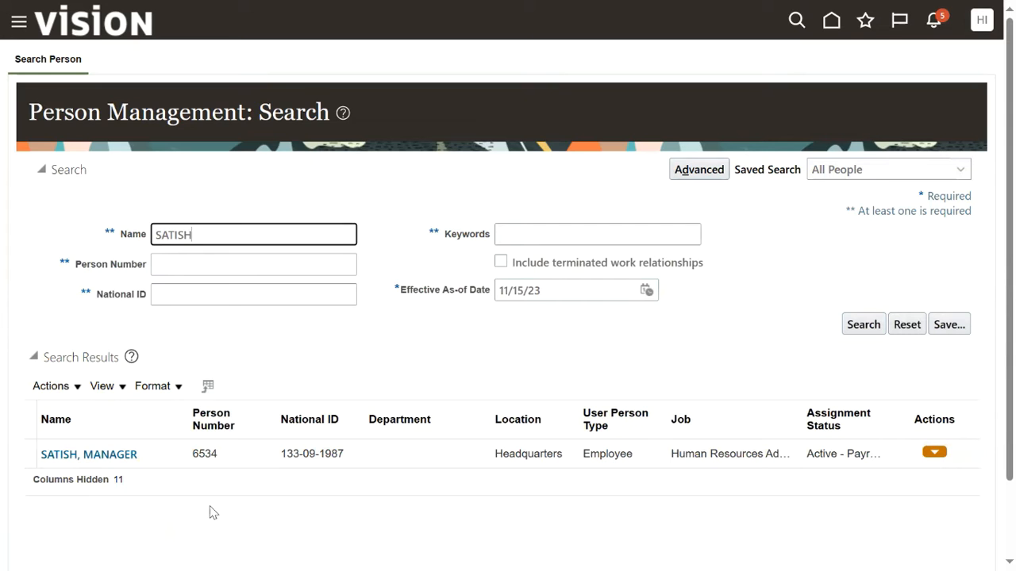
{"action": "key", "text": "alt+Tab"}
{"action": "key", "text": "alt+Tab"}
{"action": "key", "text": "alt+Tab"}
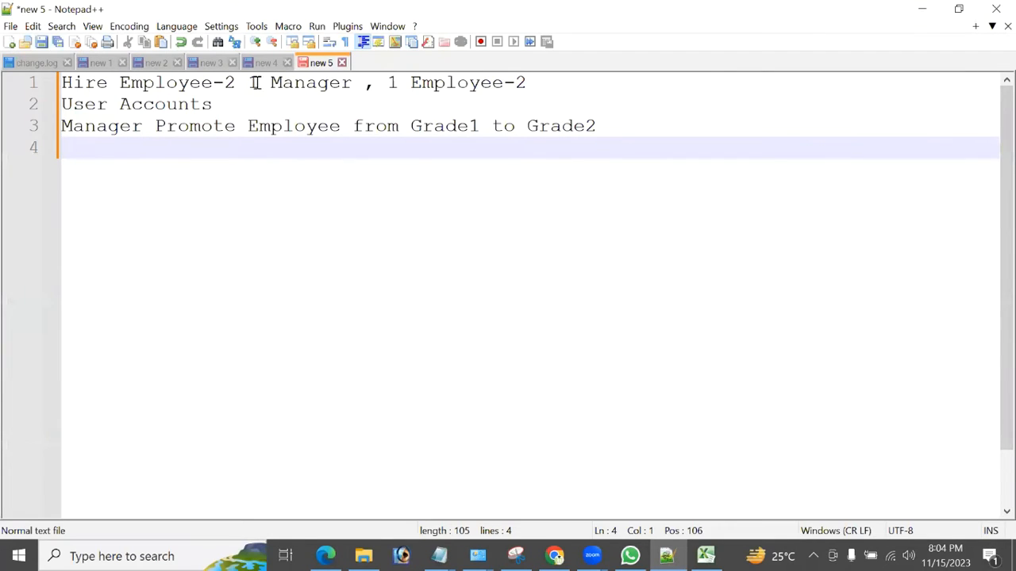
{"action": "left_click_drag", "start_coordinate": [386, 82], "coordinate": [503, 82]}
{"action": "key", "text": "alt+Tab"}
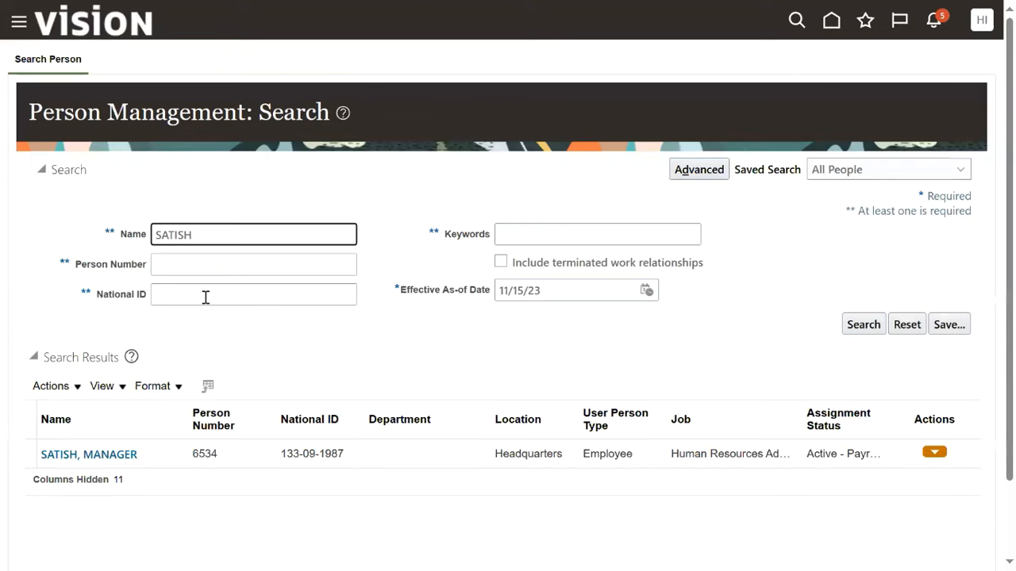
Start Hire an Employee with reason Hire to fill vacant position and legal employer US1 Legal Entity.
{"action": "left_click", "coordinate": [13, 27]}
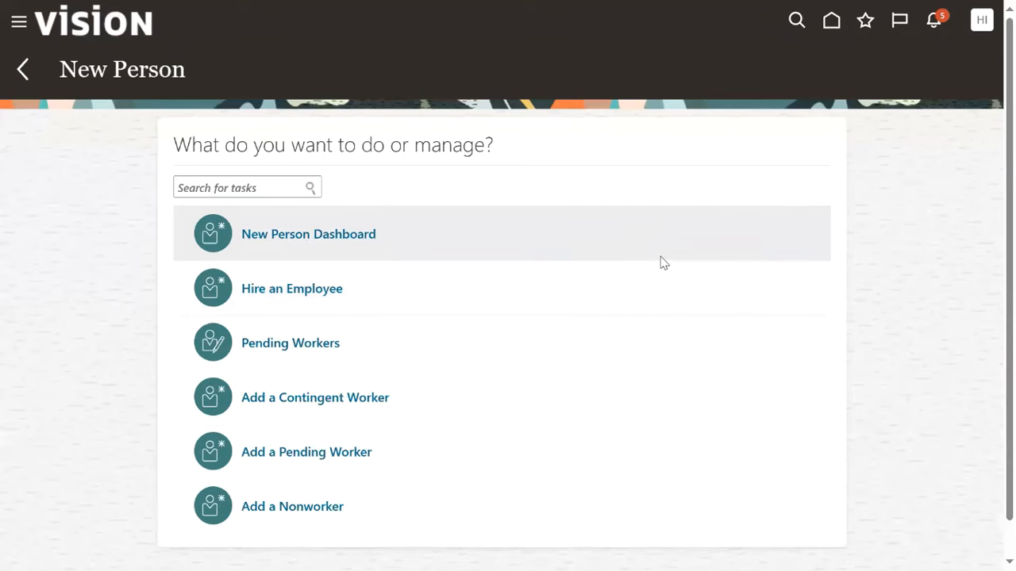
{"action": "left_click", "coordinate": [301, 292]}
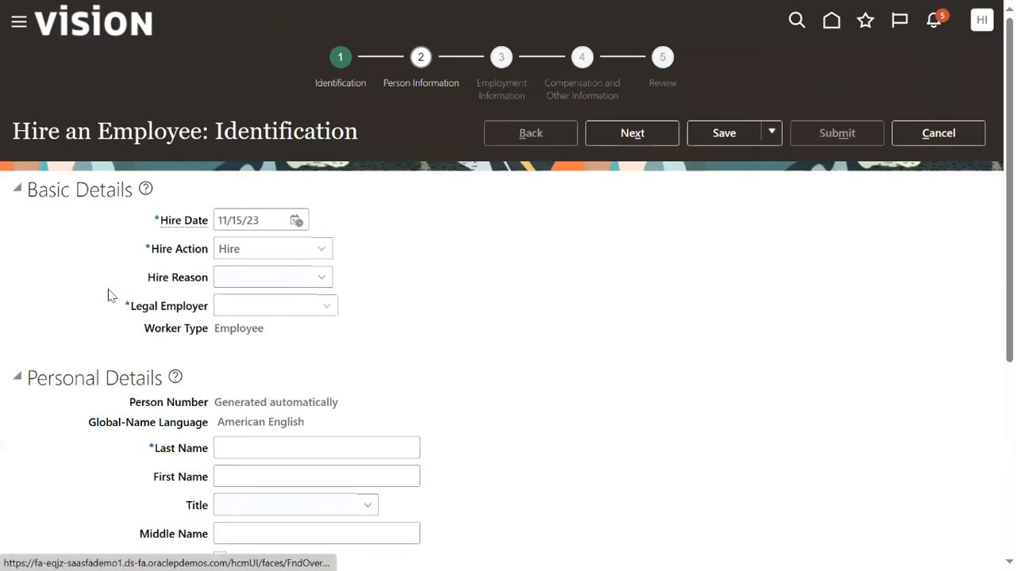
{"action": "left_click", "coordinate": [244, 288]}
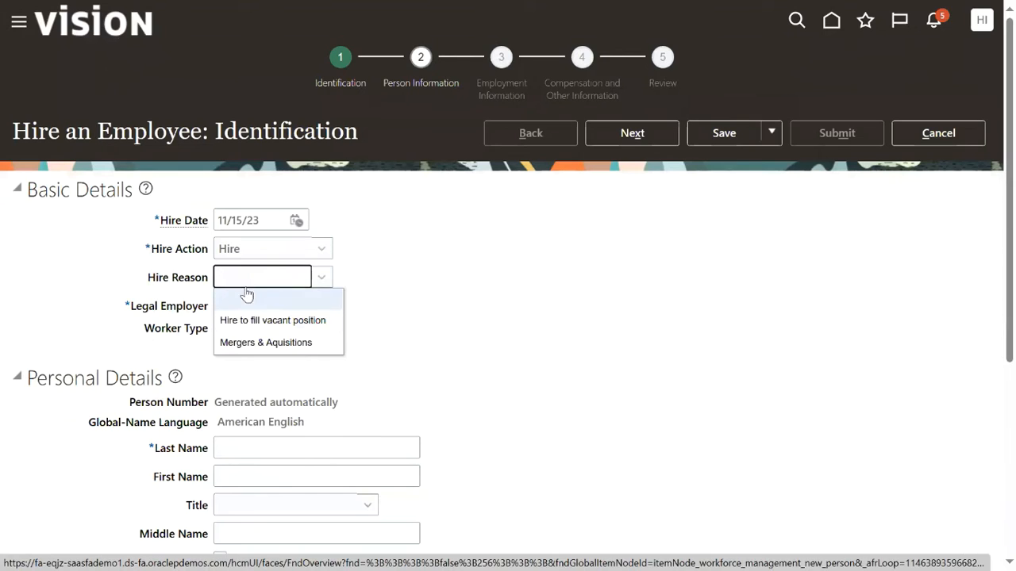
{"action": "left_click", "coordinate": [252, 320]}
{"action": "left_click", "coordinate": [269, 307]}
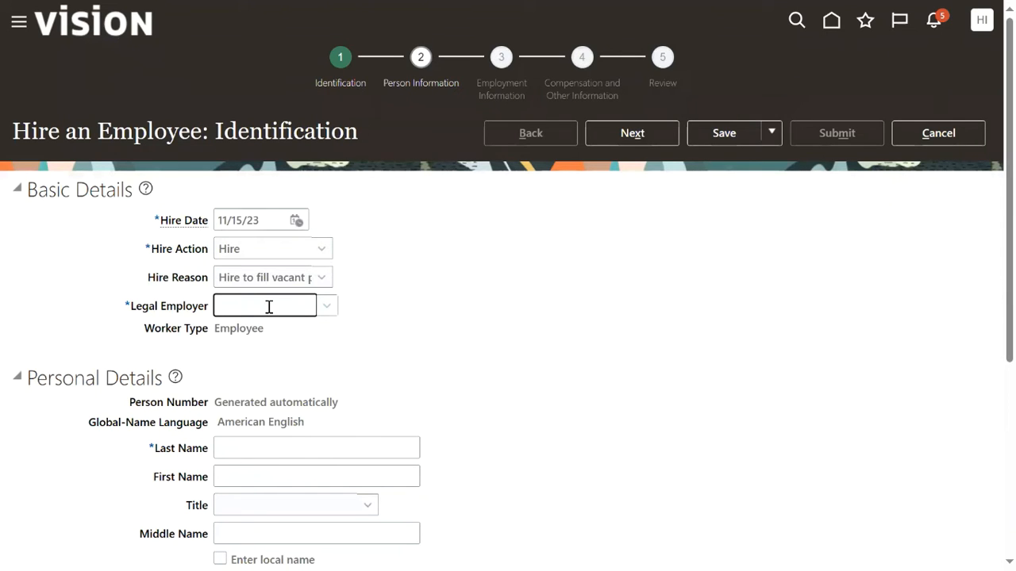
{"action": "type", "text": "us1"}
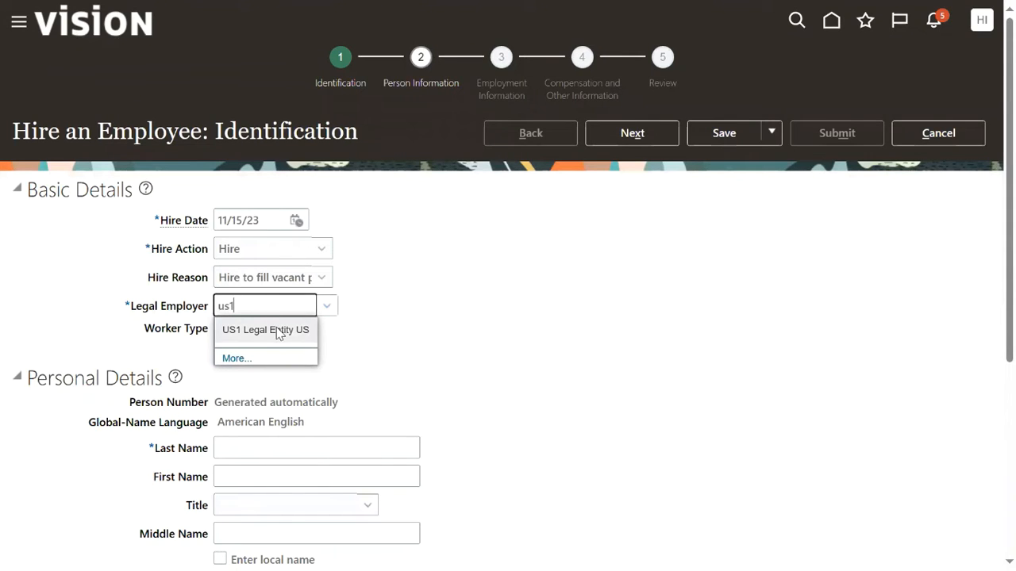
{"action": "left_click", "coordinate": [300, 331]}
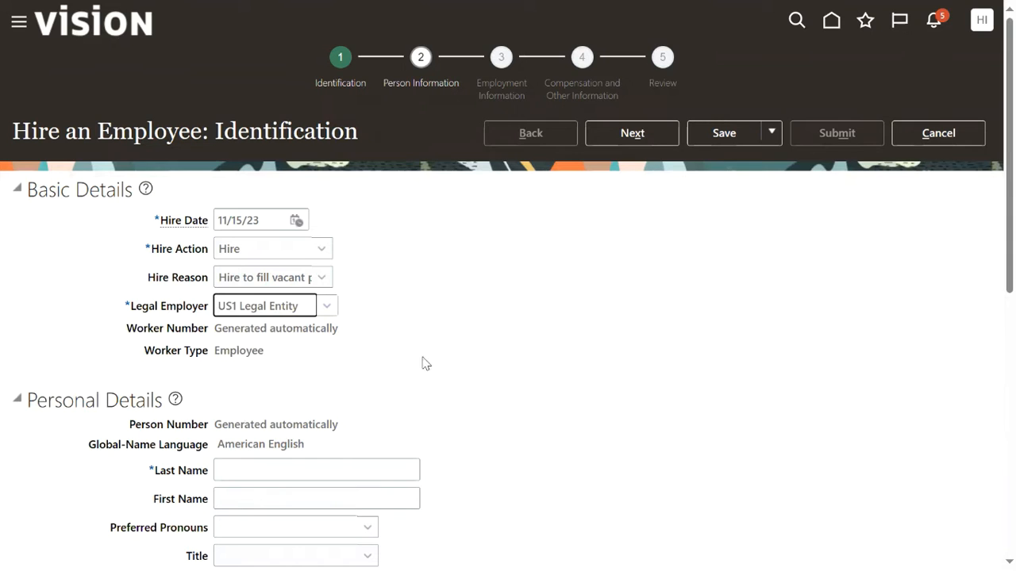
{"action": "scroll", "coordinate": [368, 370], "scroll_direction": "down", "scroll_amount": 3}
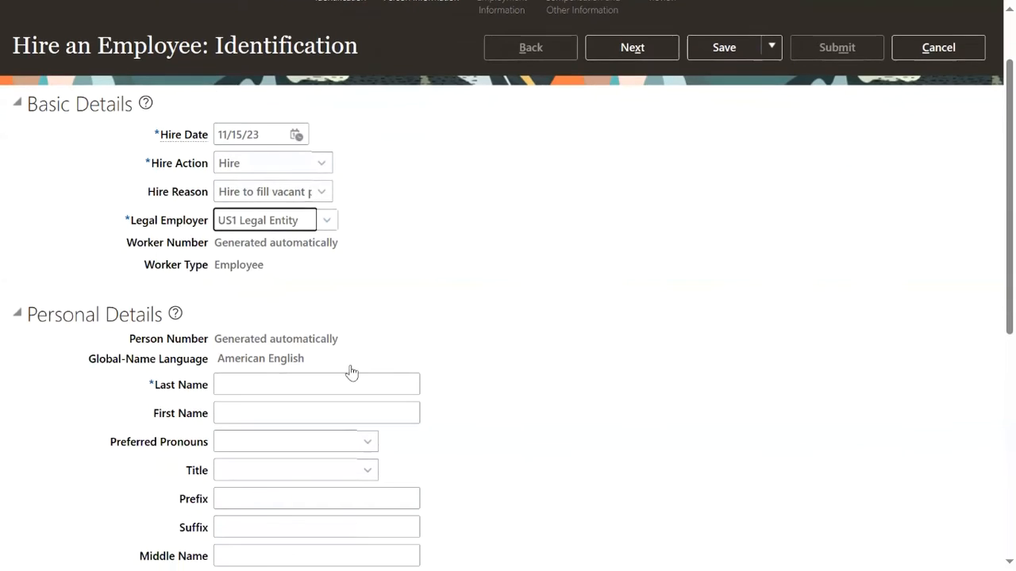
Enter the new hire's last and first names, gender Male, and date of birth.
{"action": "left_click", "coordinate": [311, 213]}
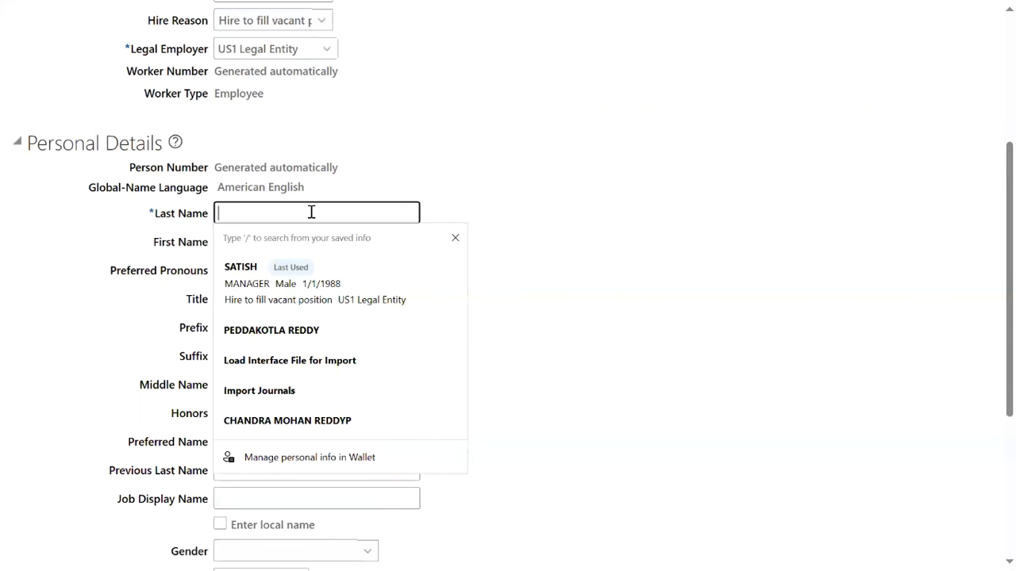
{"action": "type", "text": "VENKAT"}
{"action": "key", "text": "Tab"}
{"action": "type", "text": "Employe"}
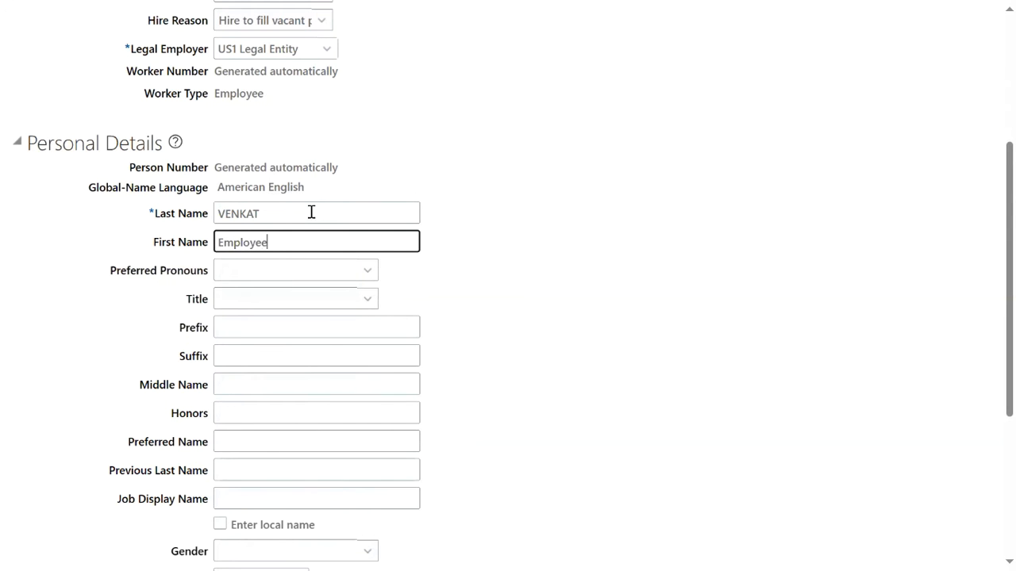
{"action": "scroll", "coordinate": [300, 385], "scroll_direction": "down", "scroll_amount": 3}
{"action": "left_click", "coordinate": [302, 297]}
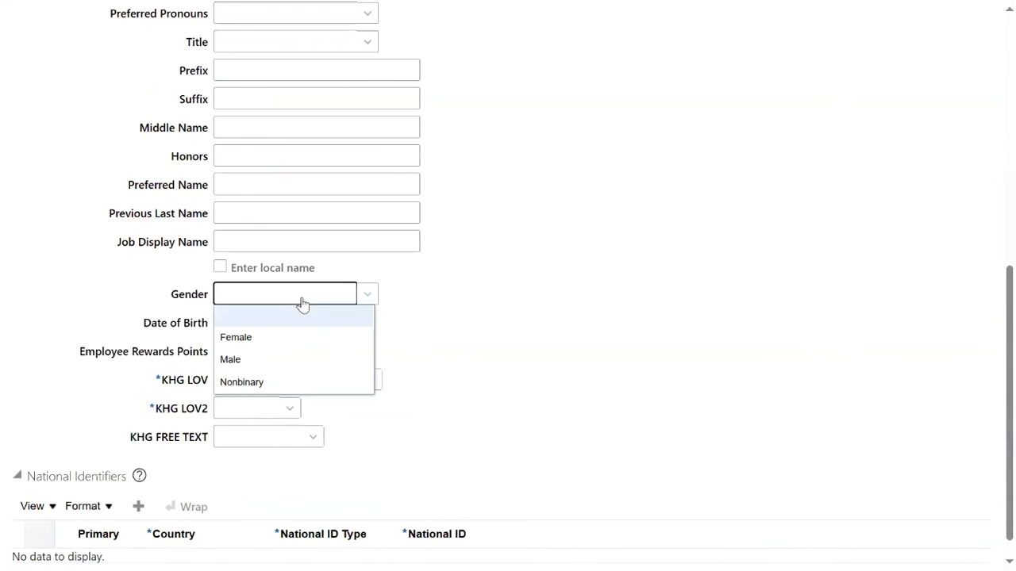
{"action": "left_click", "coordinate": [248, 359]}
{"action": "left_click", "coordinate": [227, 321]}
{"action": "type", "text": "1/4/1988"}
Set KHG LOV to Approve and KHG LOV2 to 100100.
{"action": "key", "text": "Tab"}
{"action": "key", "text": "Tab"}
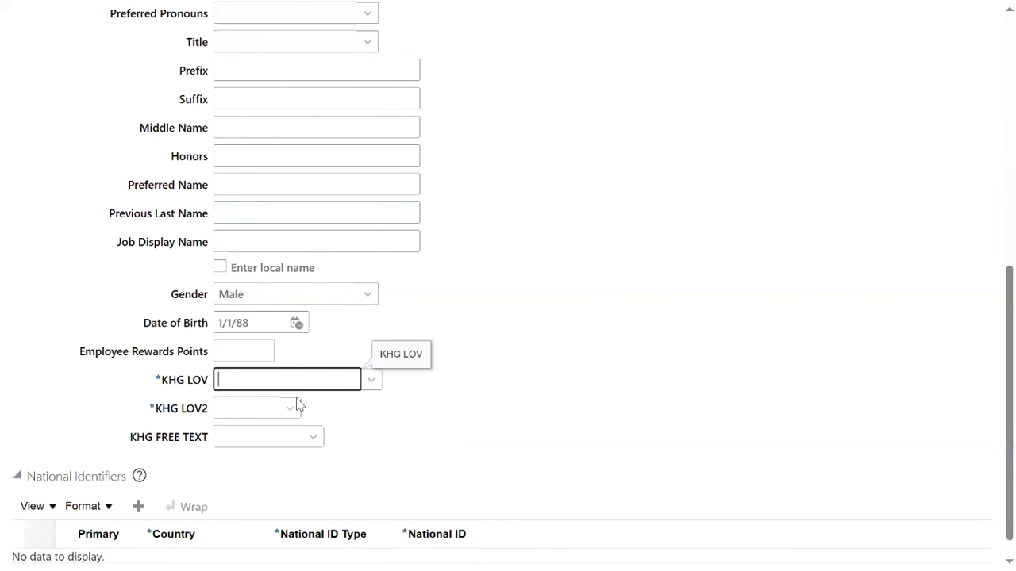
{"action": "left_click", "coordinate": [369, 380]}
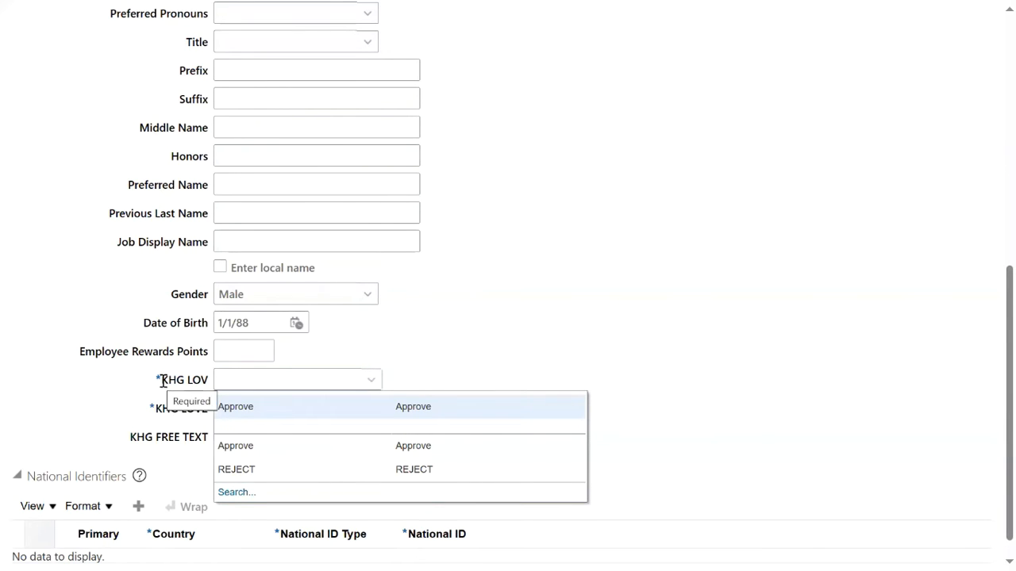
{"action": "left_click", "coordinate": [238, 409]}
{"action": "left_click", "coordinate": [279, 409]}
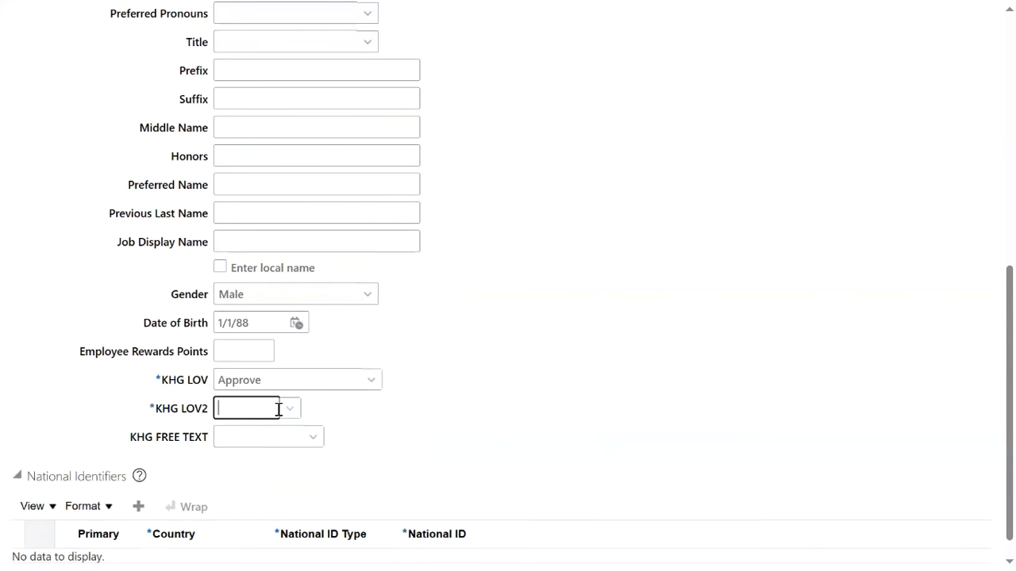
{"action": "left_click", "coordinate": [288, 409]}
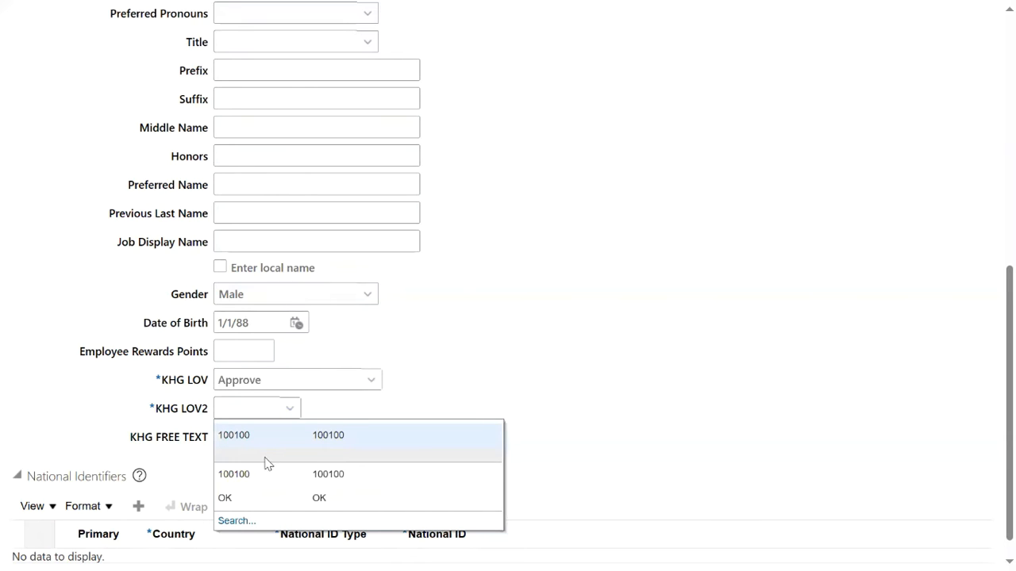
{"action": "left_click", "coordinate": [262, 476]}
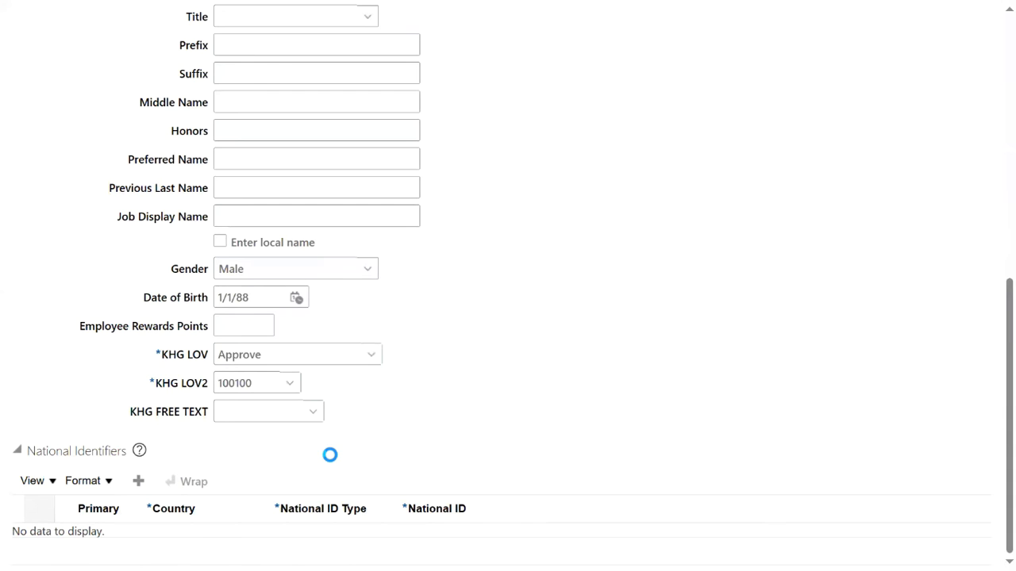
Add a Social Security Number national identifier with the hire's SSN and continue to Person Information.
{"action": "left_click", "coordinate": [324, 539]}
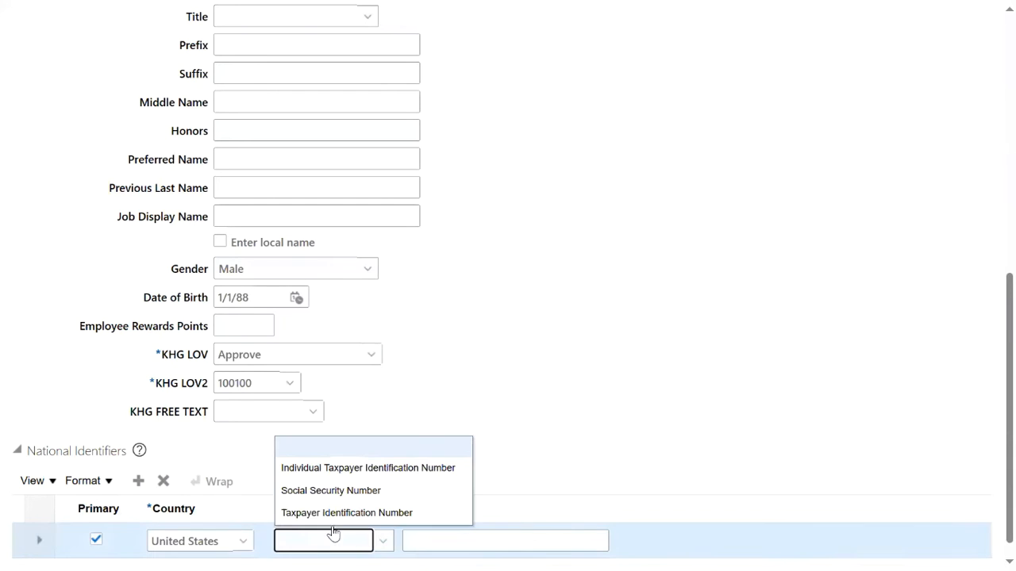
{"action": "left_click", "coordinate": [345, 494]}
{"action": "left_click", "coordinate": [431, 539]}
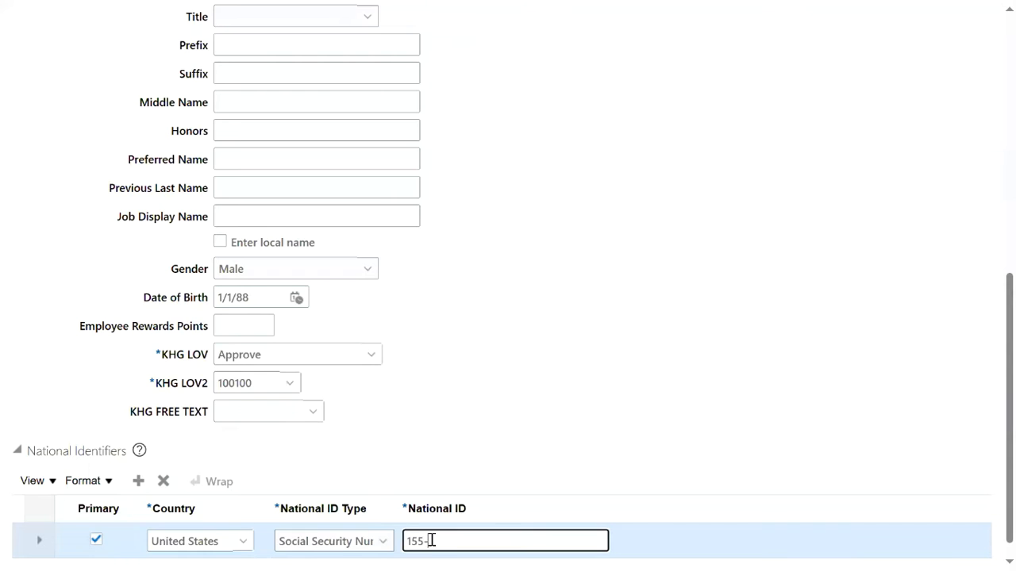
{"action": "left_click", "coordinate": [755, 303]}
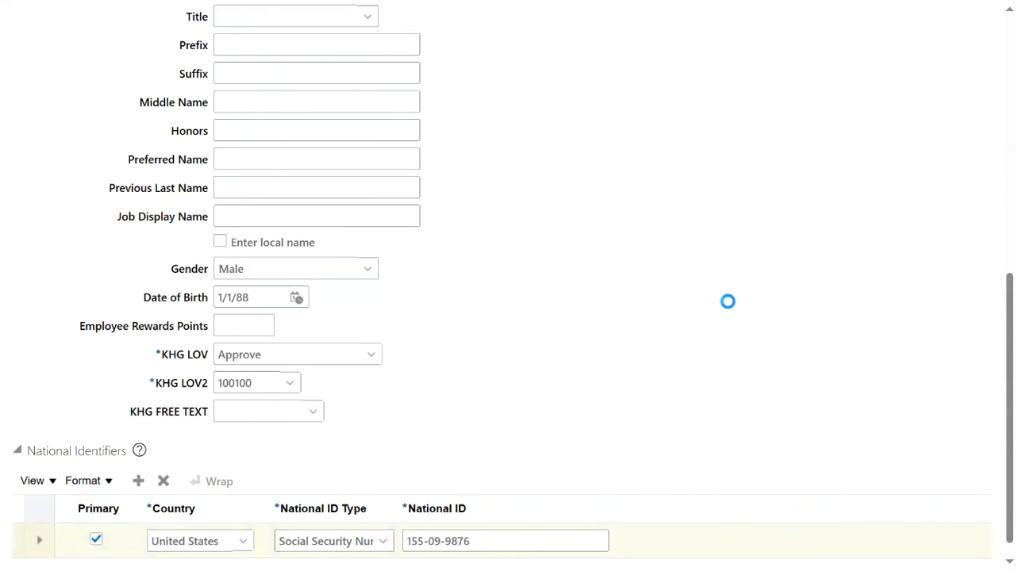
{"action": "scroll", "coordinate": [740, 305], "scroll_direction": "up", "scroll_amount": 6}
{"action": "left_click", "coordinate": [637, 134]}
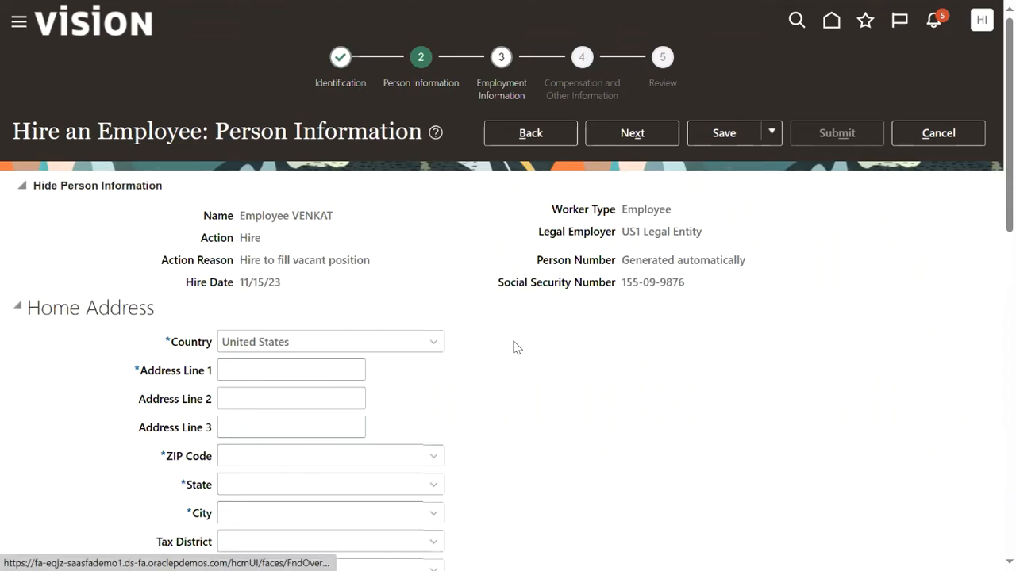
Enter home address line 'Home' with ZIP 12200 so NY and Albany fill, then go to Employment Information.
{"action": "left_click", "coordinate": [323, 369]}
{"action": "type", "text": "Home"}
{"action": "key", "text": "Tab"}
{"action": "key", "text": "Tab"}
{"action": "key", "text": "Tab"}
{"action": "type", "text": "1220"}
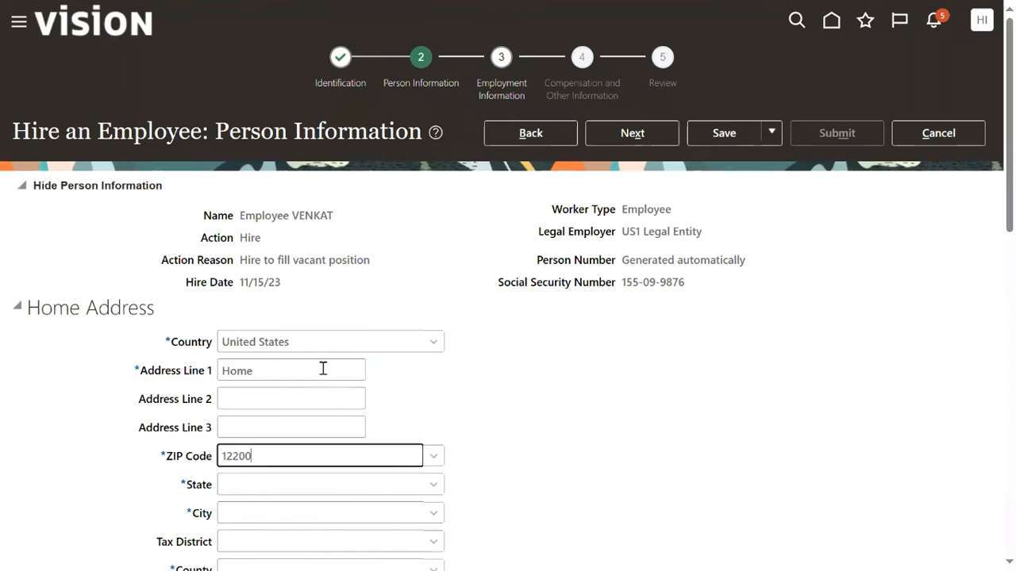
{"action": "left_click", "coordinate": [675, 353]}
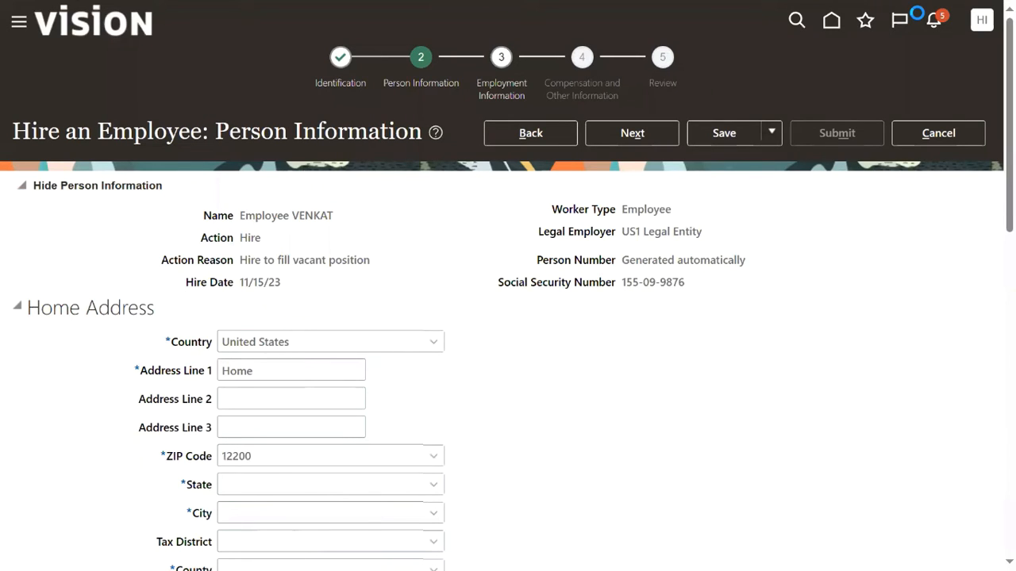
{"action": "left_click", "coordinate": [649, 146]}
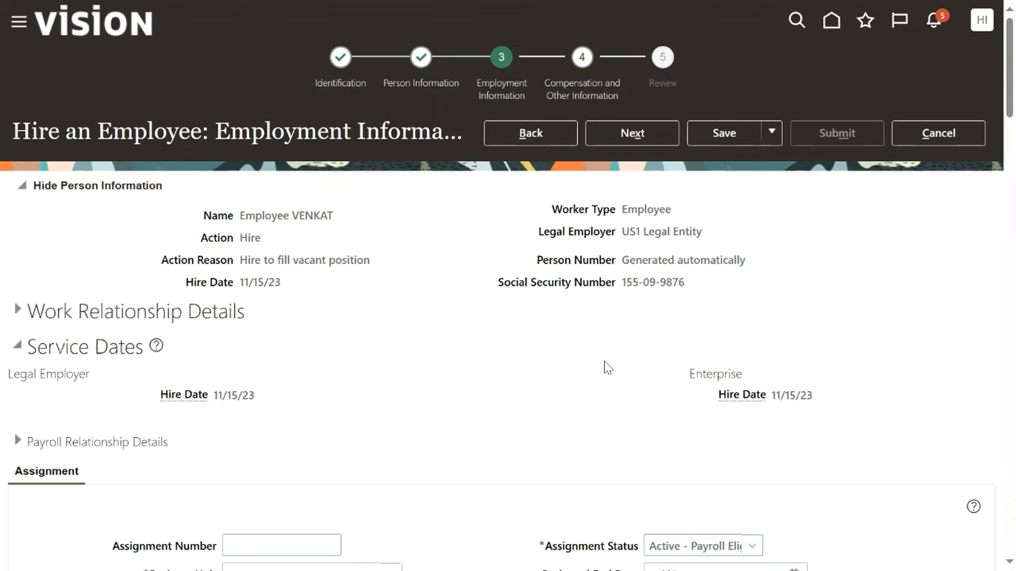
Set the business unit to US1 Business Unit and the position to Clerk.
{"action": "left_click", "coordinate": [624, 133]}
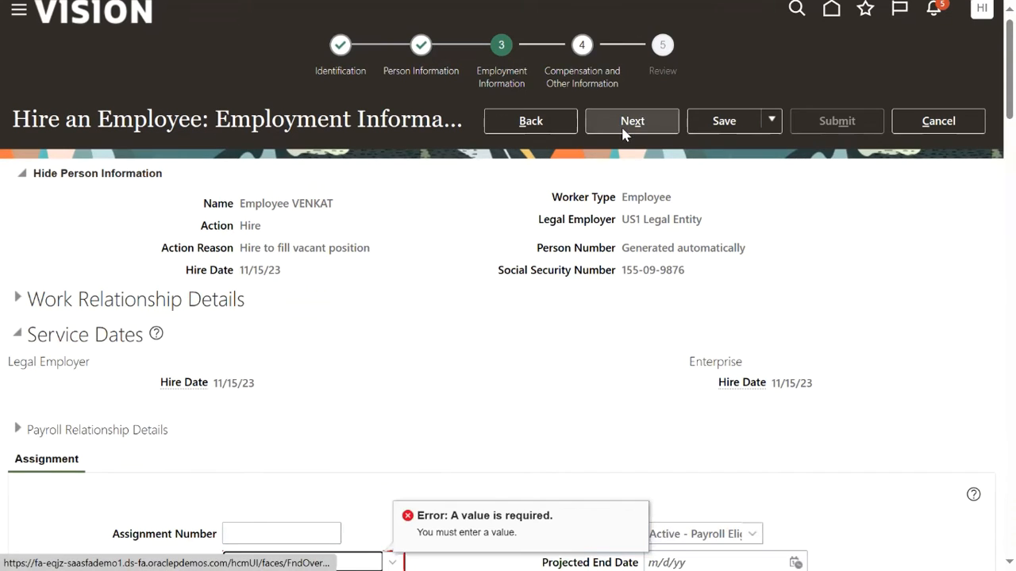
{"action": "scroll", "coordinate": [407, 403], "scroll_direction": "down", "scroll_amount": 4}
{"action": "left_click", "coordinate": [356, 222]}
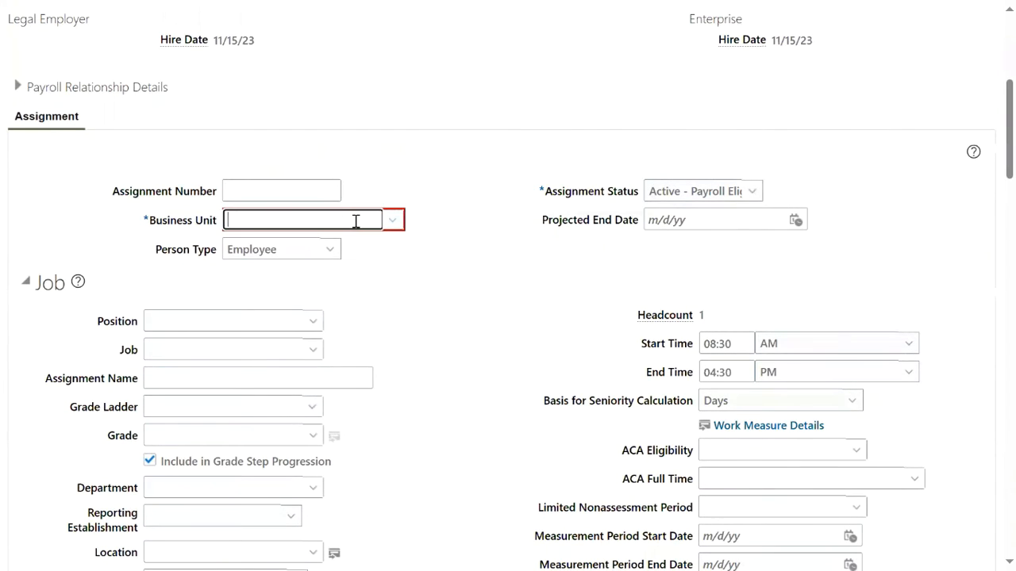
{"action": "type", "text": "us1"}
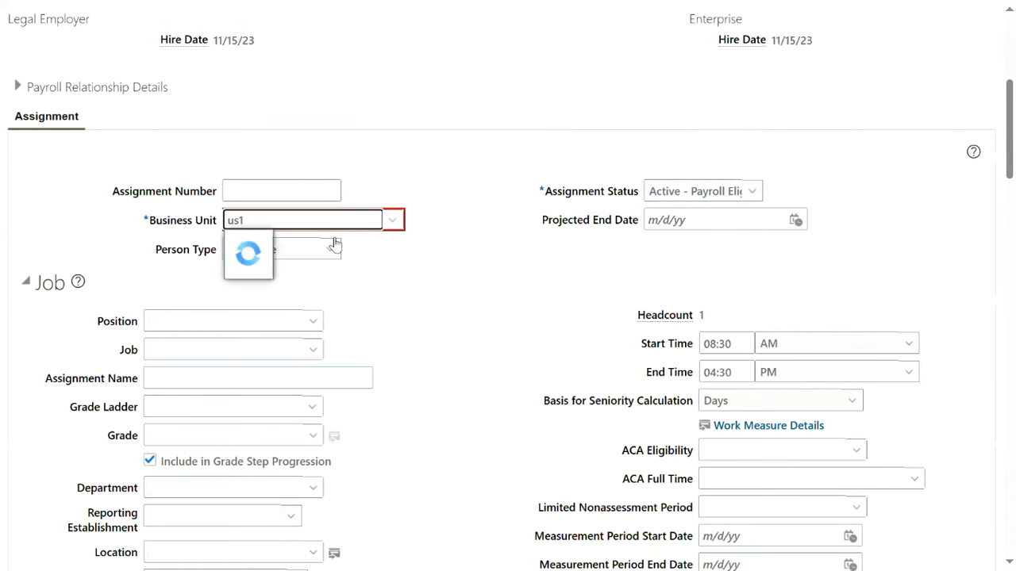
{"action": "left_click", "coordinate": [262, 242]}
{"action": "left_click", "coordinate": [224, 321]}
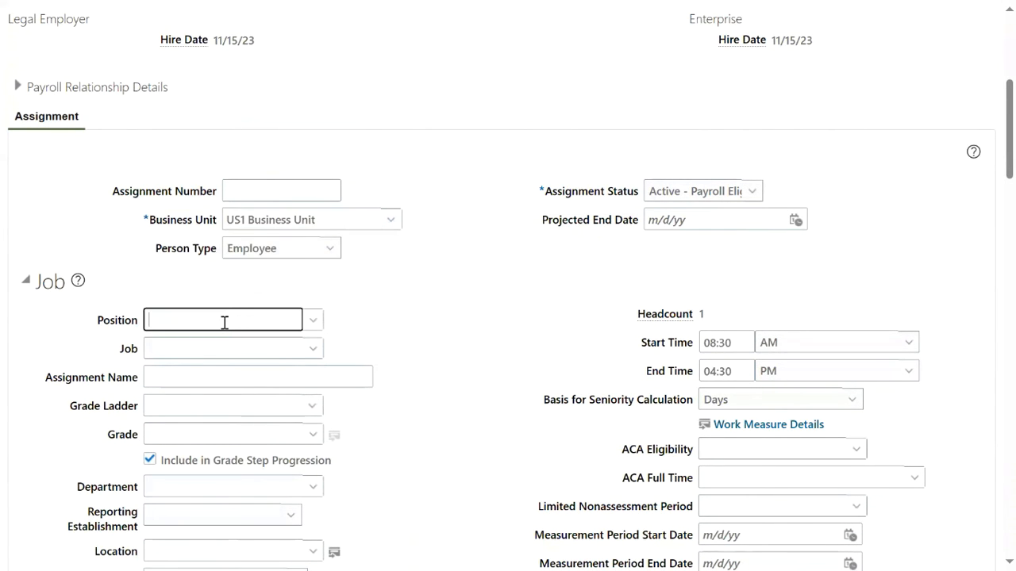
{"action": "type", "text": "clerk"}
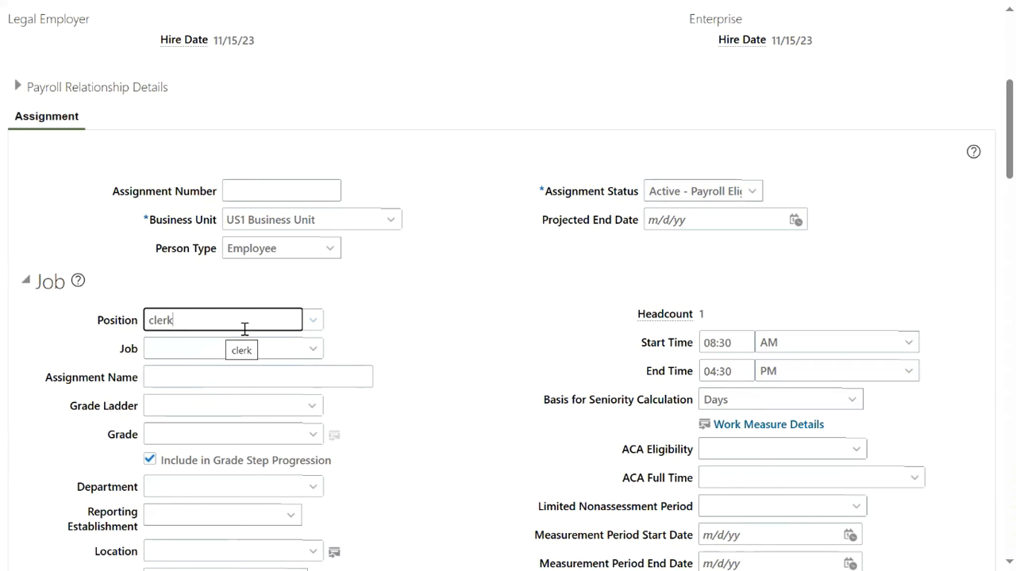
{"action": "key", "text": "BackSpace"}
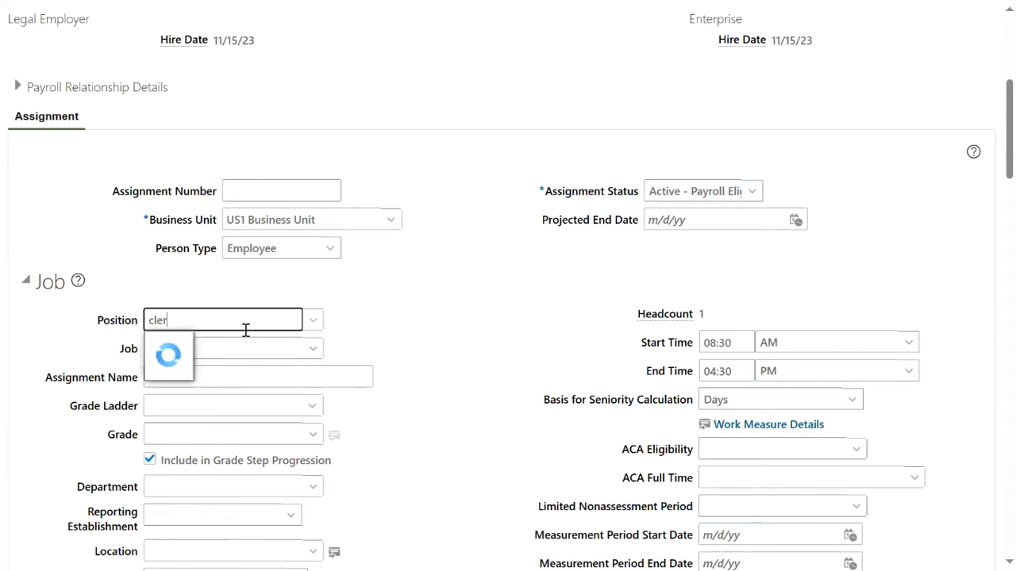
{"action": "left_click", "coordinate": [235, 341]}
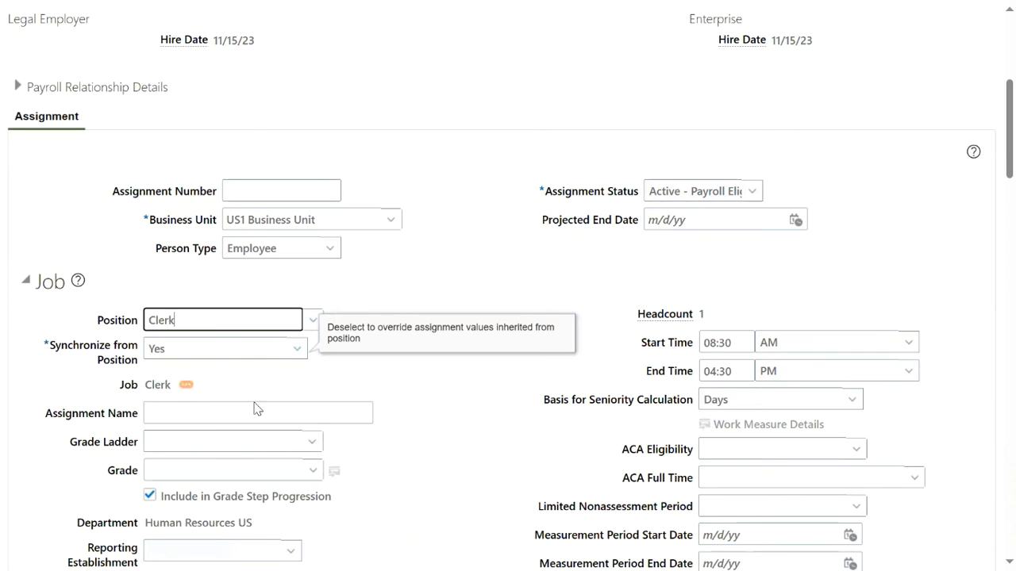
Choose grade ladder US Salaried and grade Admin01 for the assignment.
{"action": "scroll", "coordinate": [254, 436], "scroll_direction": "down", "scroll_amount": 2}
{"action": "left_click", "coordinate": [311, 356]}
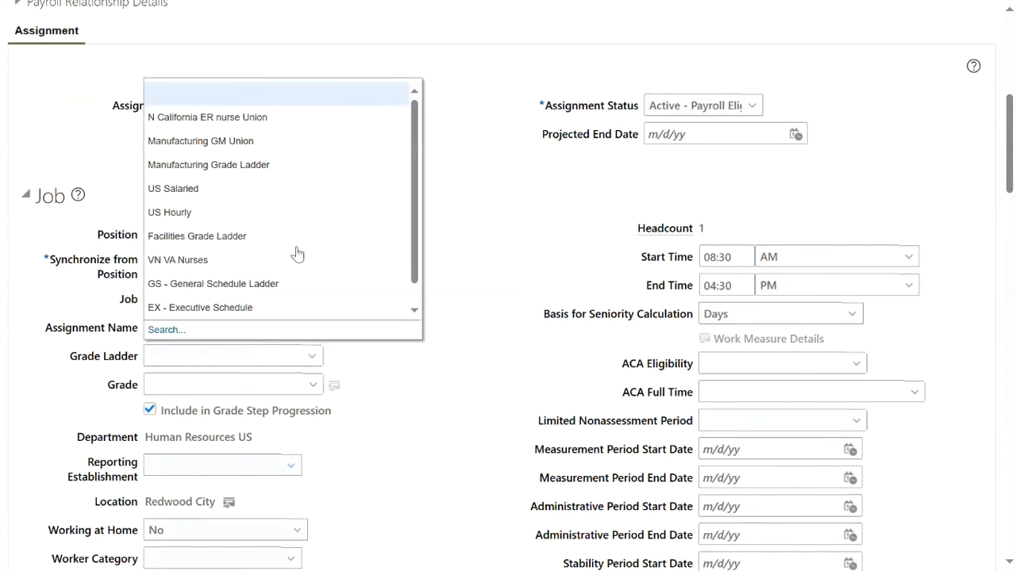
{"action": "left_click", "coordinate": [241, 191]}
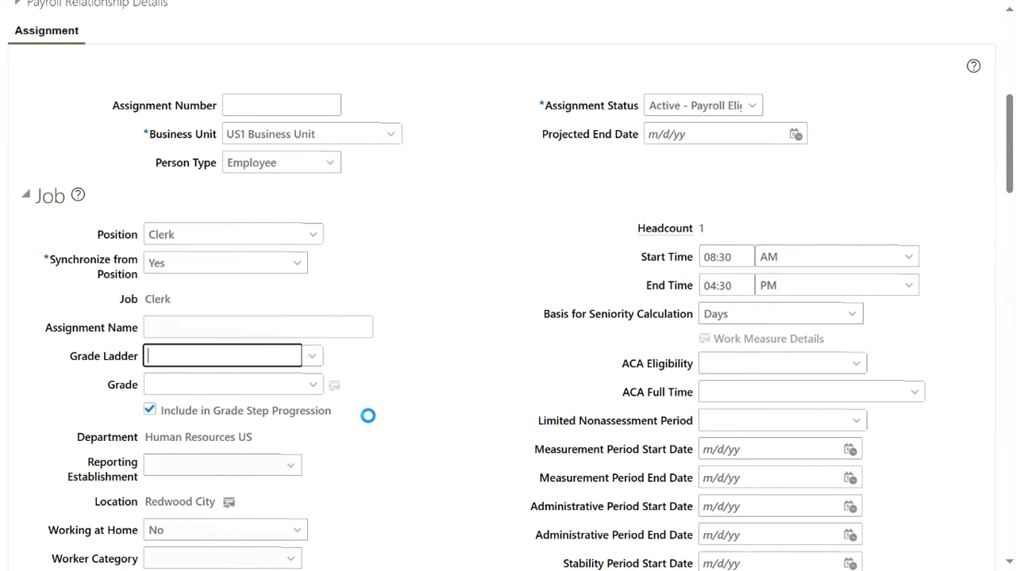
{"action": "left_click", "coordinate": [315, 388]}
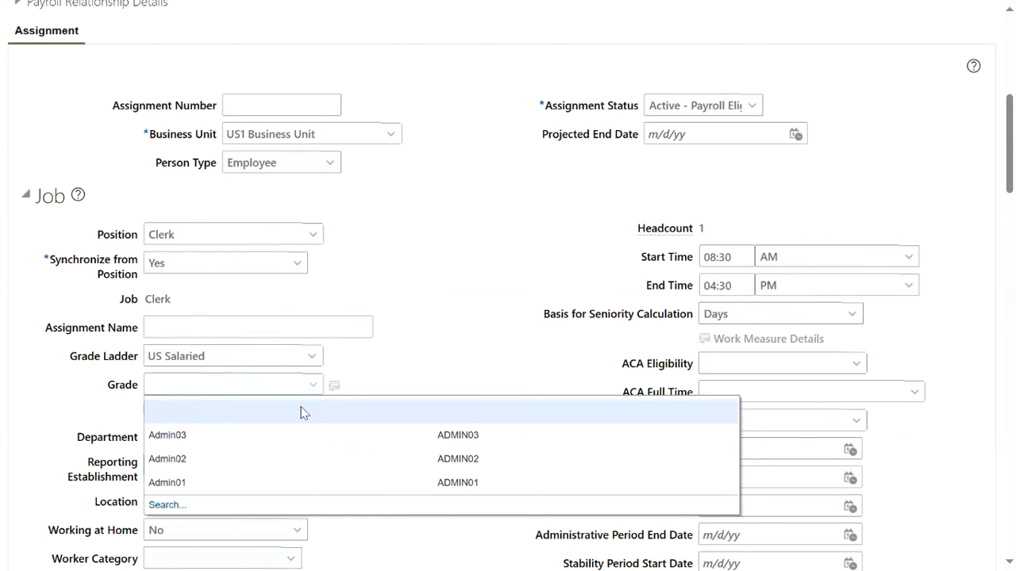
{"action": "left_click", "coordinate": [276, 488]}
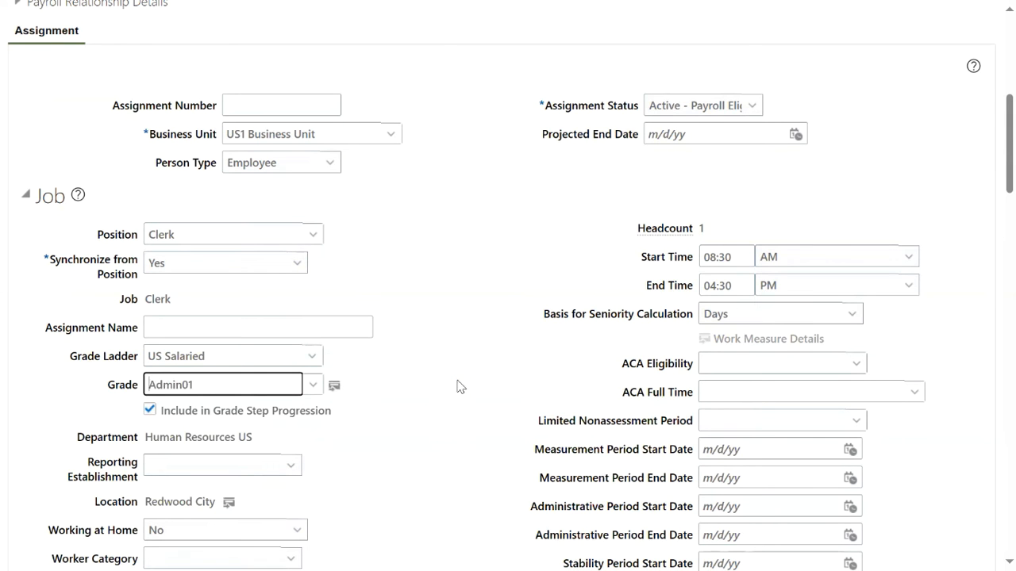
{"action": "scroll", "coordinate": [458, 387], "scroll_direction": "down", "scroll_amount": 4}
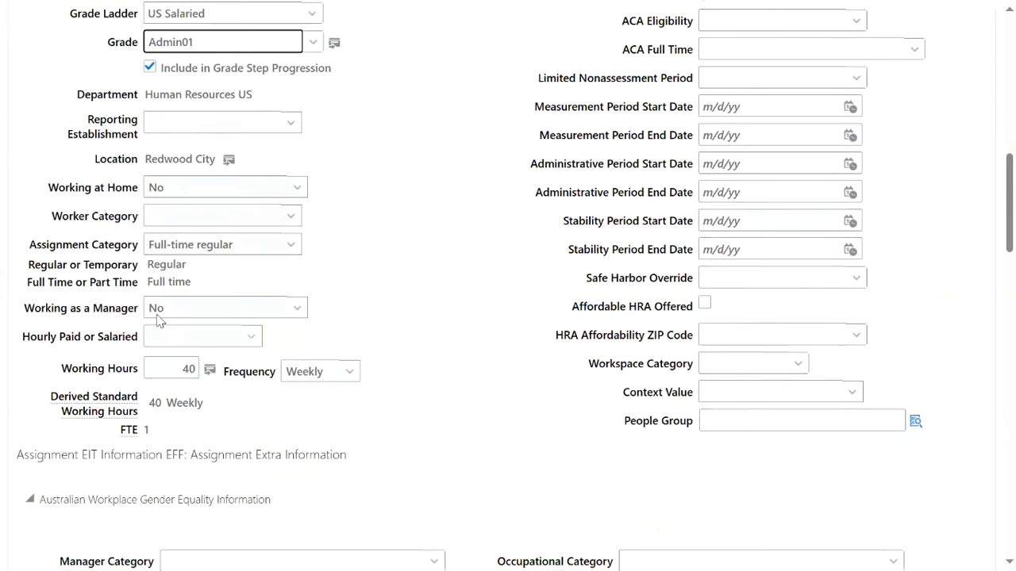
{"action": "scroll", "coordinate": [179, 425], "scroll_direction": "down", "scroll_amount": 6}
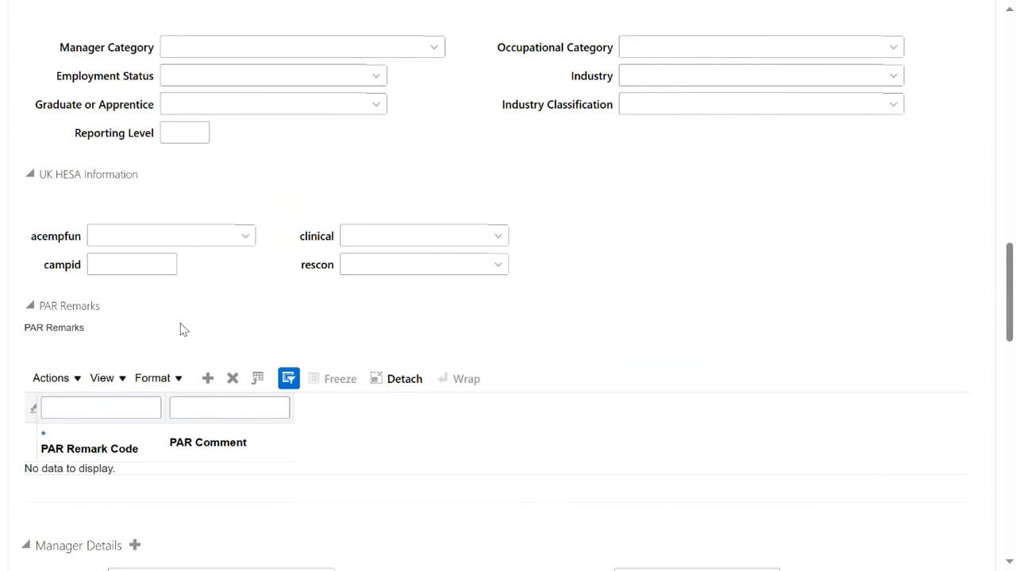
{"action": "scroll", "coordinate": [194, 361], "scroll_direction": "down", "scroll_amount": 2}
Search Manager Details for the designated manager, set them as Line Manager, and continue.
{"action": "scroll", "coordinate": [188, 368], "scroll_direction": "down", "scroll_amount": 1}
{"action": "left_click", "coordinate": [141, 321]}
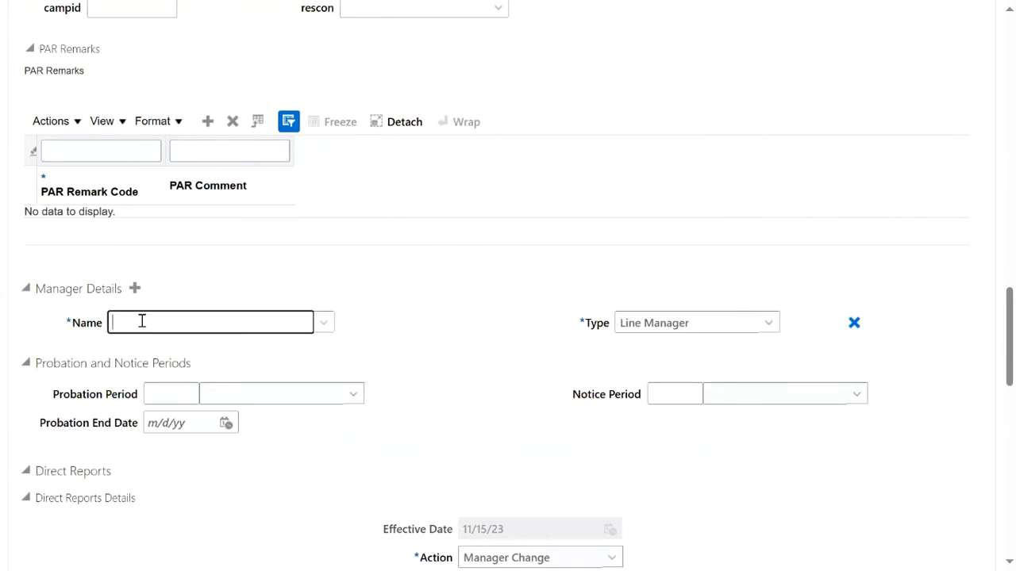
{"action": "type", "text": "mana"}
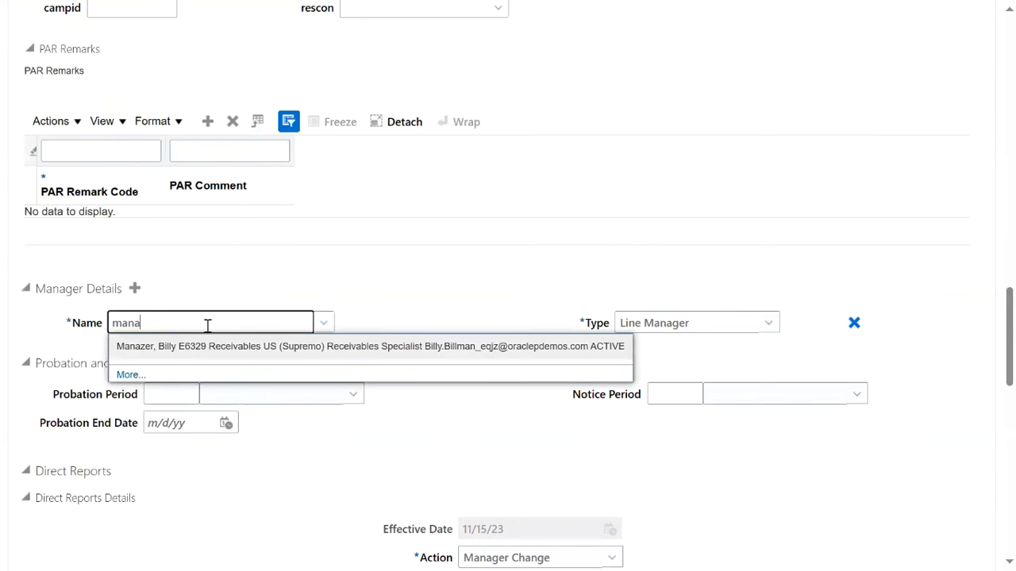
{"action": "key", "text": "BackSpace"}
{"action": "key", "text": "BackSpace"}
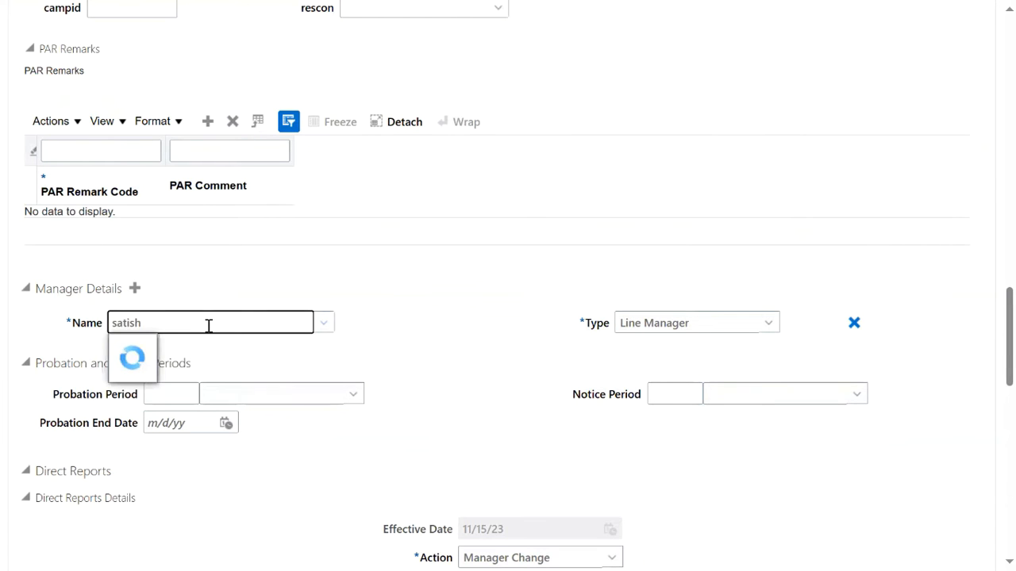
{"action": "left_click", "coordinate": [203, 350]}
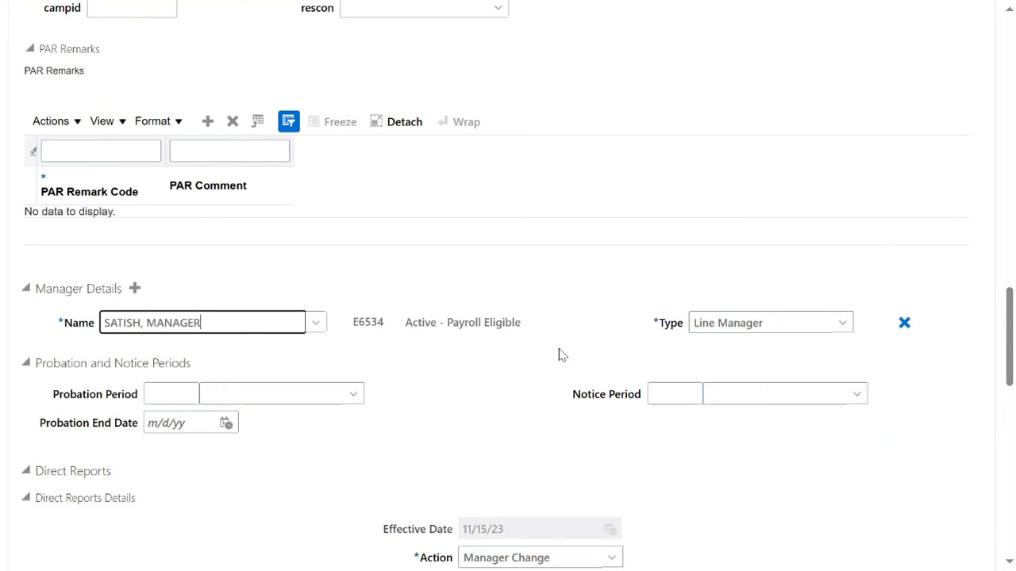
{"action": "scroll", "coordinate": [538, 402], "scroll_direction": "up", "scroll_amount": 20}
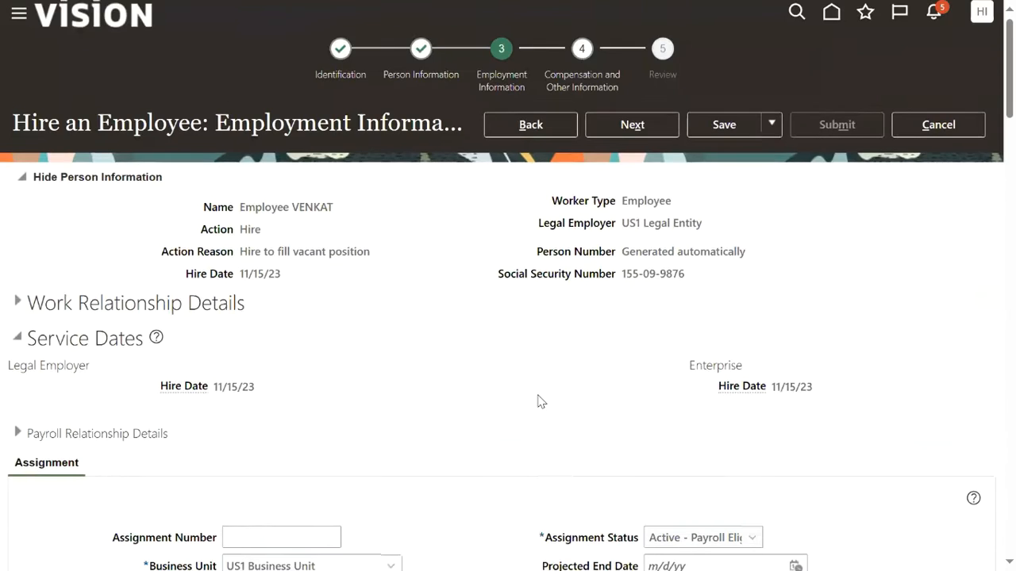
{"action": "left_click", "coordinate": [645, 134]}
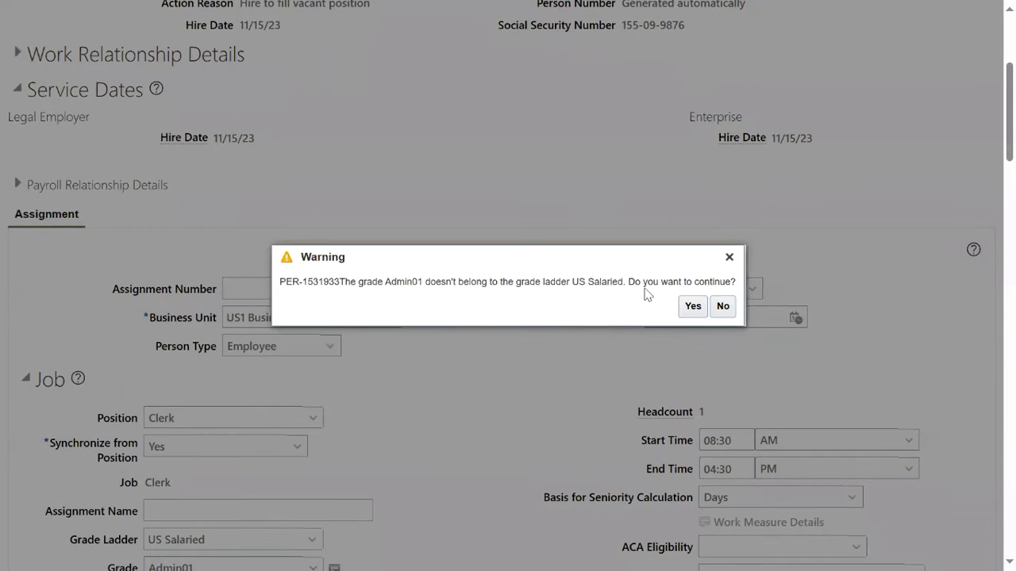
Accept the warning, move to Review, submit the hire and confirm the submission.
{"action": "left_click", "coordinate": [692, 306]}
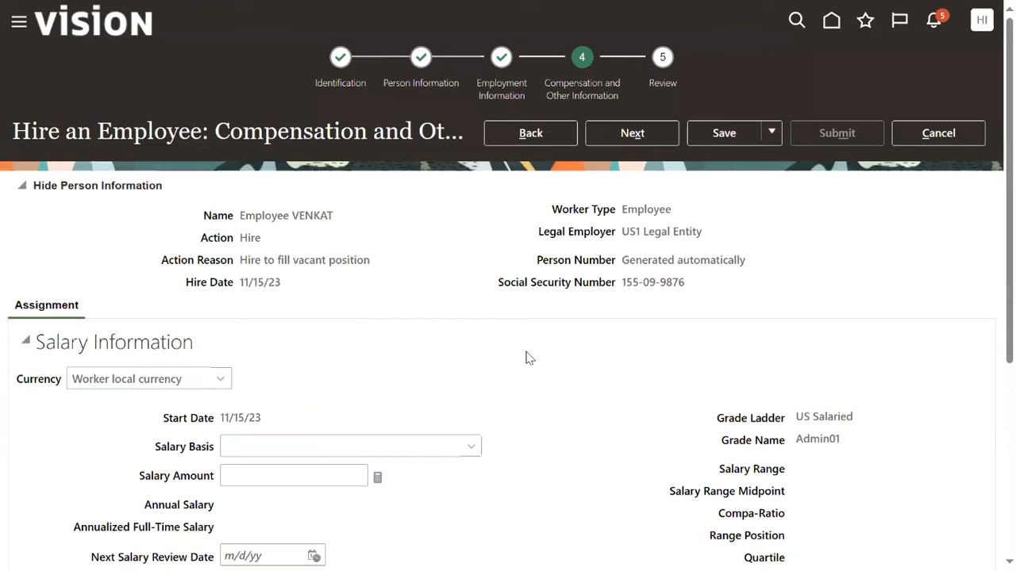
{"action": "left_click", "coordinate": [633, 134]}
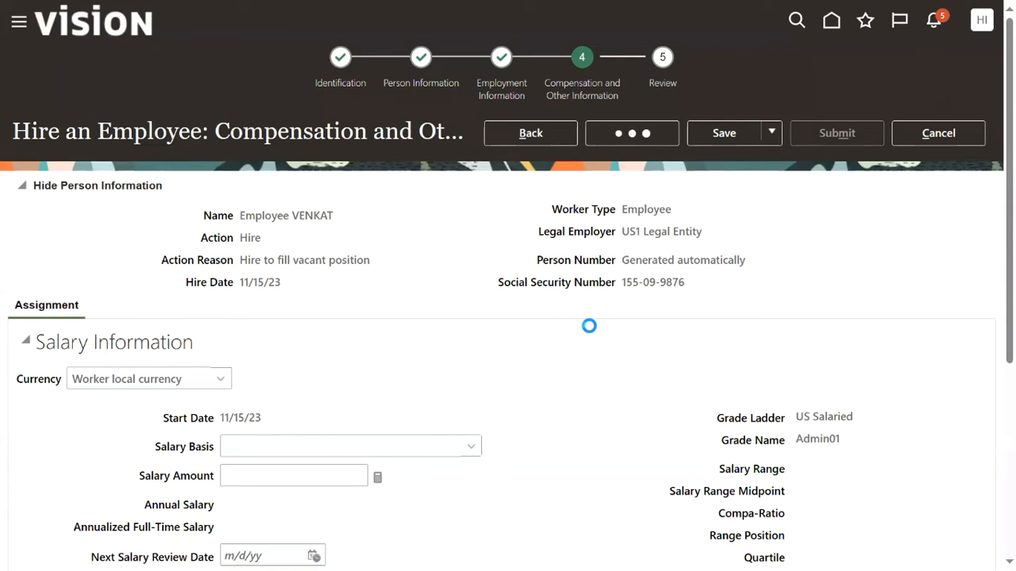
{"action": "left_click", "coordinate": [836, 133]}
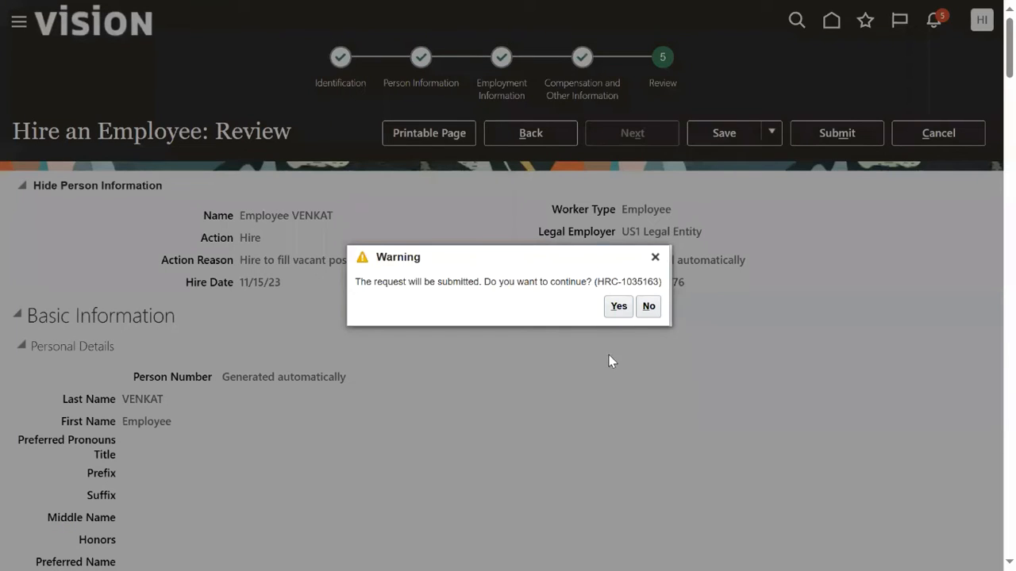
{"action": "left_click", "coordinate": [613, 309]}
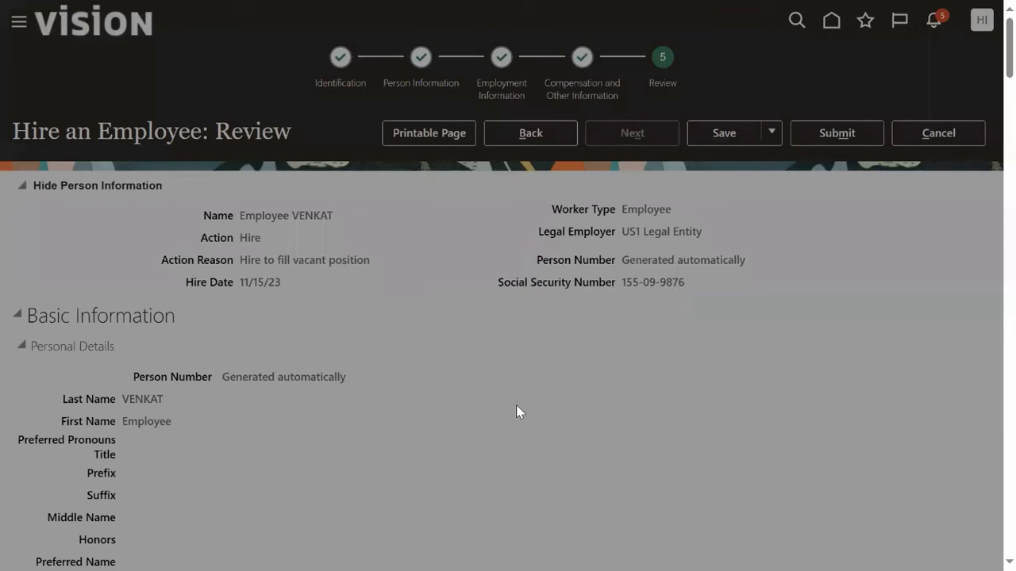
{"action": "left_click", "coordinate": [549, 311]}
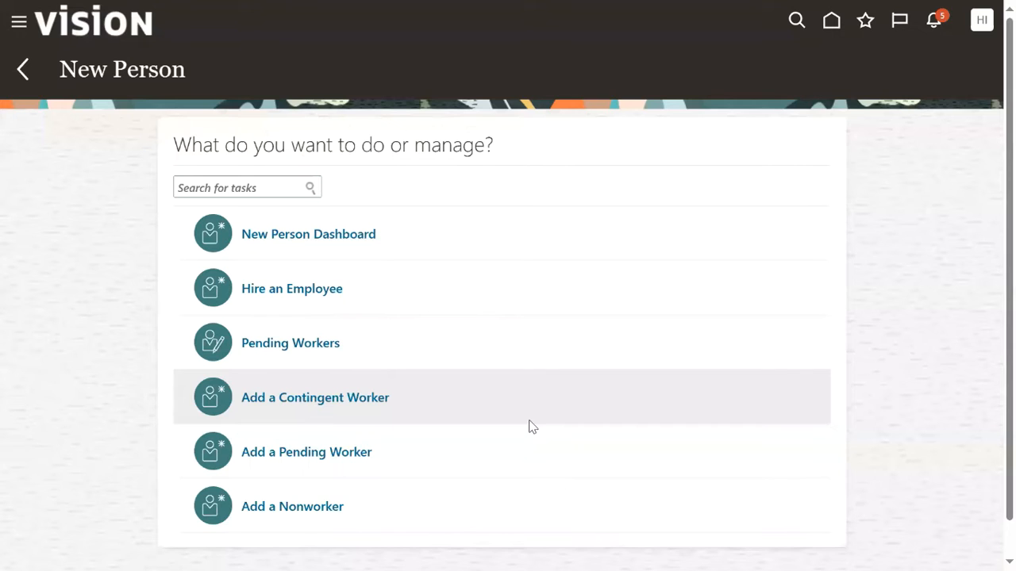
Search Person Management for the newly hired employee by name.
{"action": "left_click", "coordinate": [19, 26]}
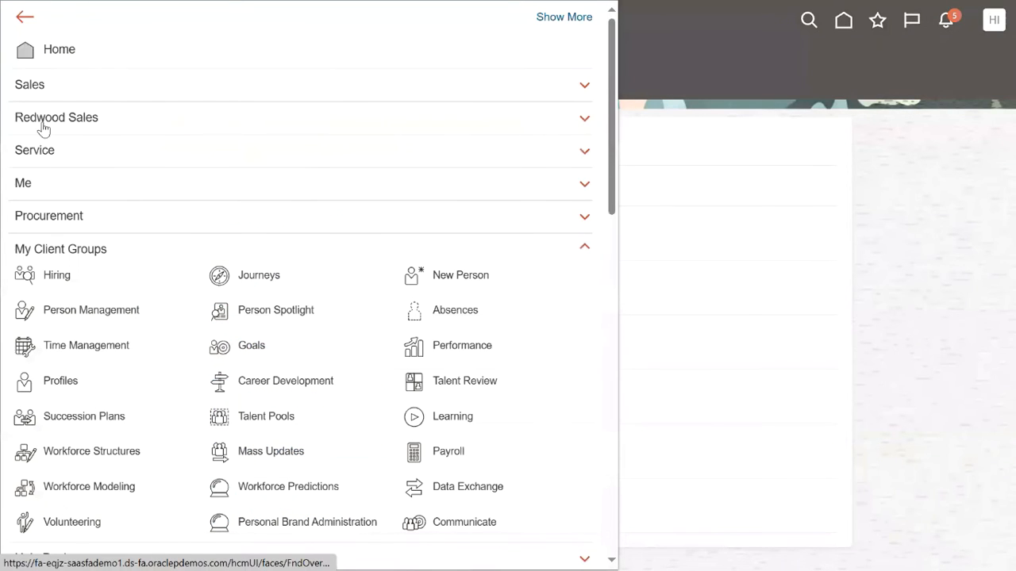
{"action": "left_click", "coordinate": [114, 308]}
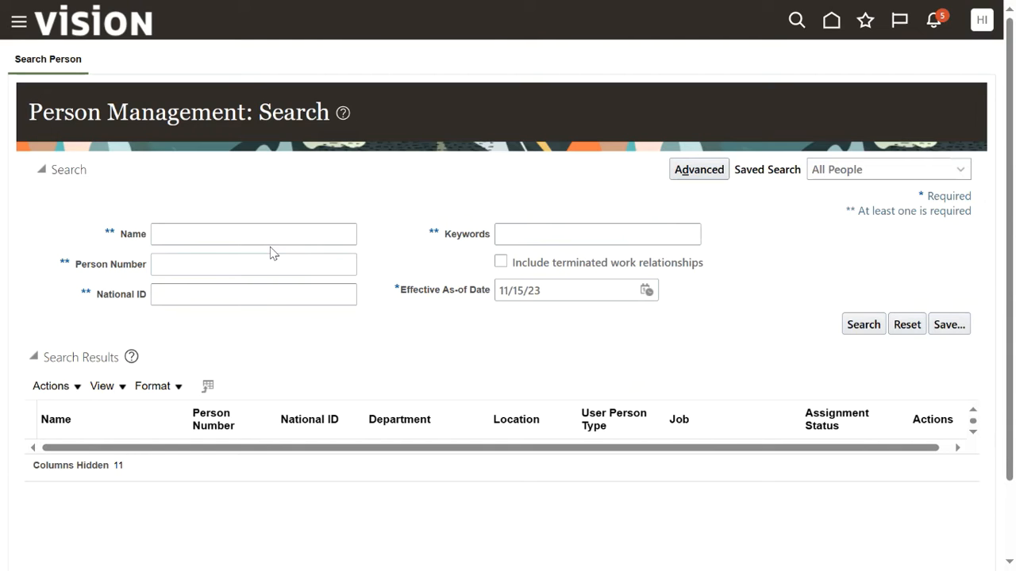
{"action": "left_click", "coordinate": [192, 233]}
{"action": "type", "text": "VENKAT"}
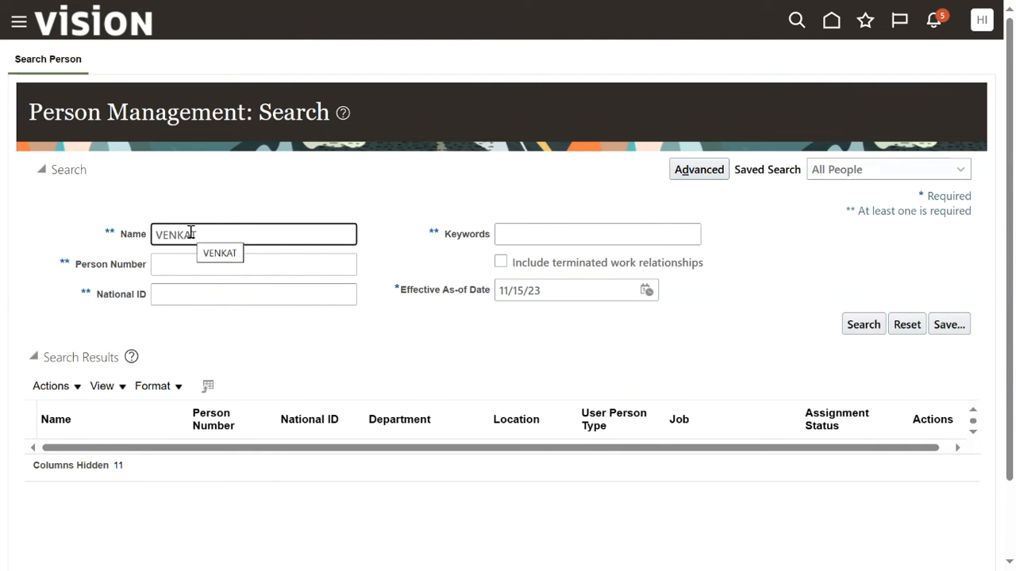
{"action": "left_click", "coordinate": [227, 251]}
{"action": "left_click", "coordinate": [849, 326]}
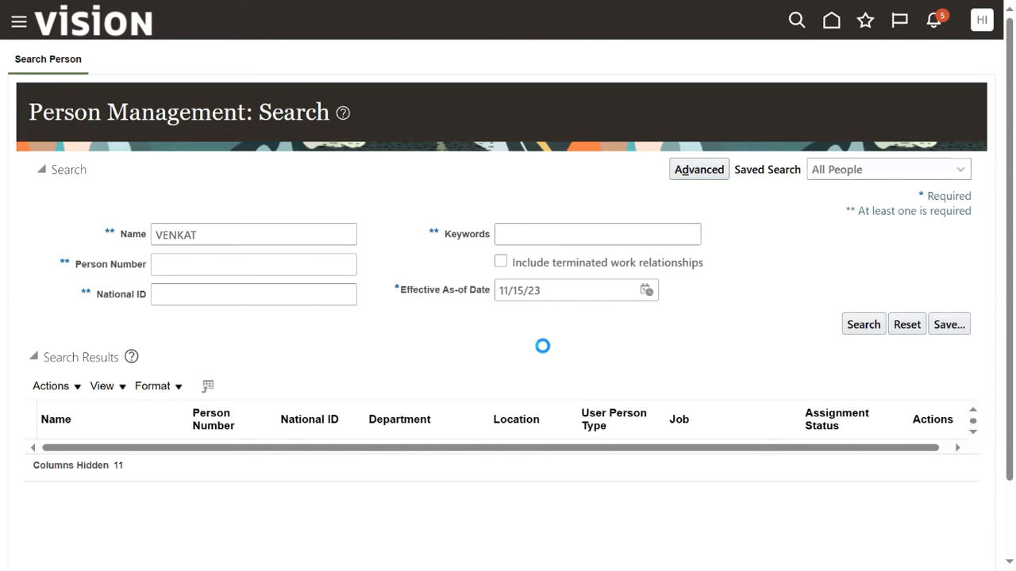
{"action": "left_click", "coordinate": [863, 324]}
{"action": "left_click", "coordinate": [861, 327]}
{"action": "left_click", "coordinate": [855, 330]}
{"action": "left_click", "coordinate": [863, 324]}
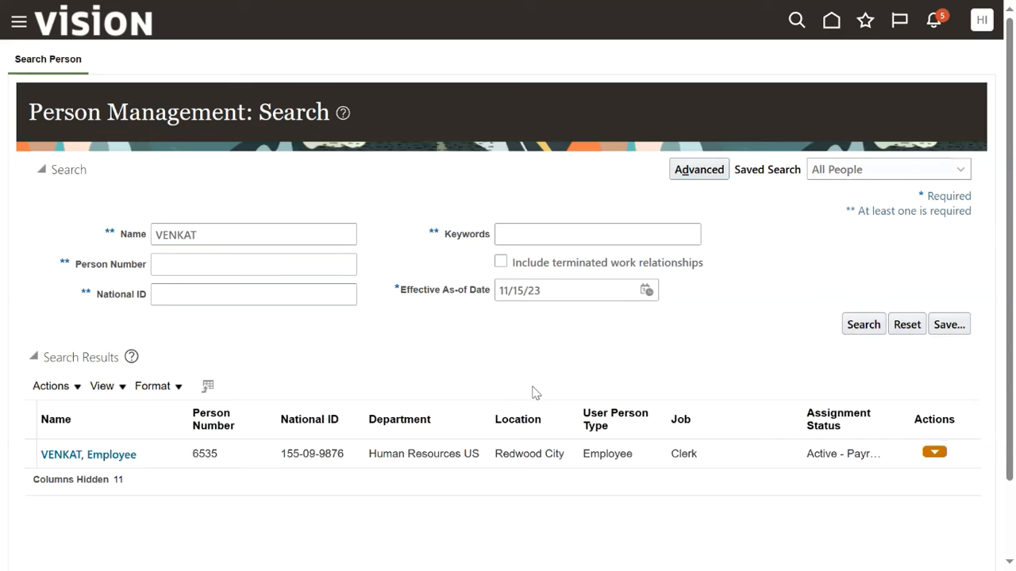
Open the employee's employment record and check the line manager under Manager Details.
{"action": "left_click", "coordinate": [103, 459]}
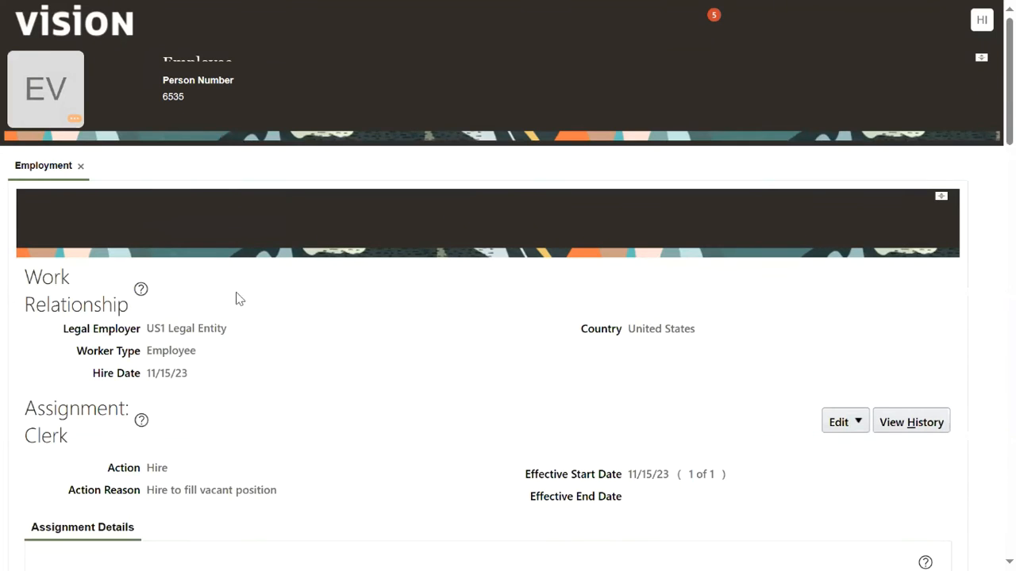
{"action": "scroll", "coordinate": [254, 302], "scroll_direction": "down", "scroll_amount": 3}
{"action": "scroll", "coordinate": [270, 308], "scroll_direction": "down", "scroll_amount": 8}
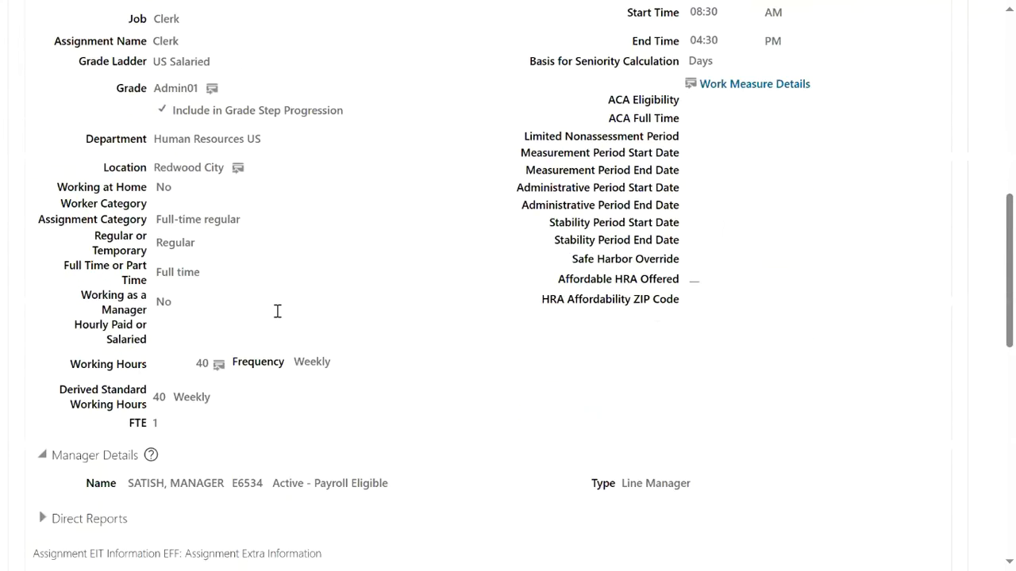
{"action": "scroll", "coordinate": [280, 309], "scroll_direction": "down", "scroll_amount": 1}
{"action": "left_click_drag", "start_coordinate": [128, 226], "coordinate": [233, 233]}
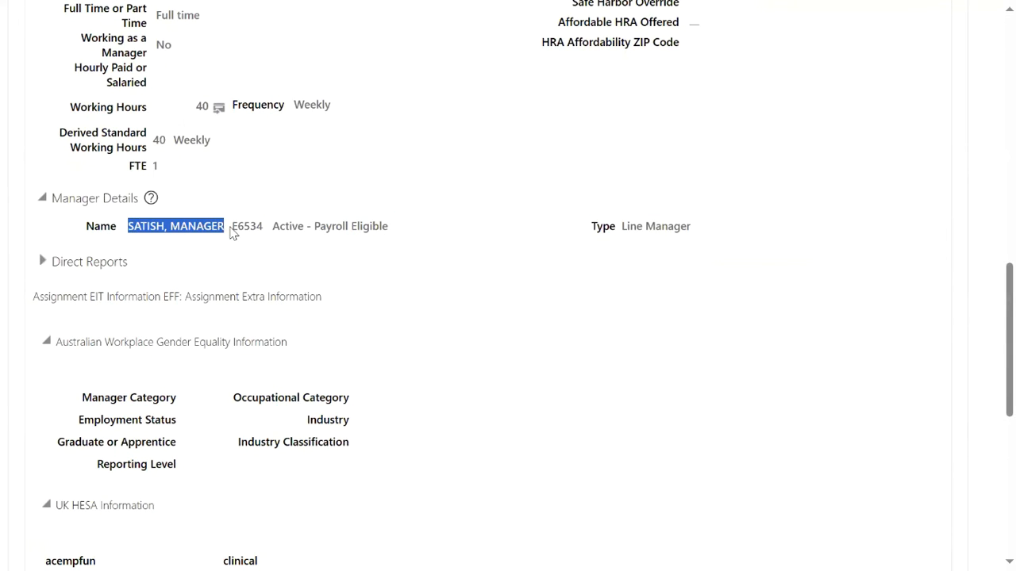
{"action": "left_click", "coordinate": [560, 228]}
{"action": "scroll", "coordinate": [715, 317], "scroll_direction": "up", "scroll_amount": 11}
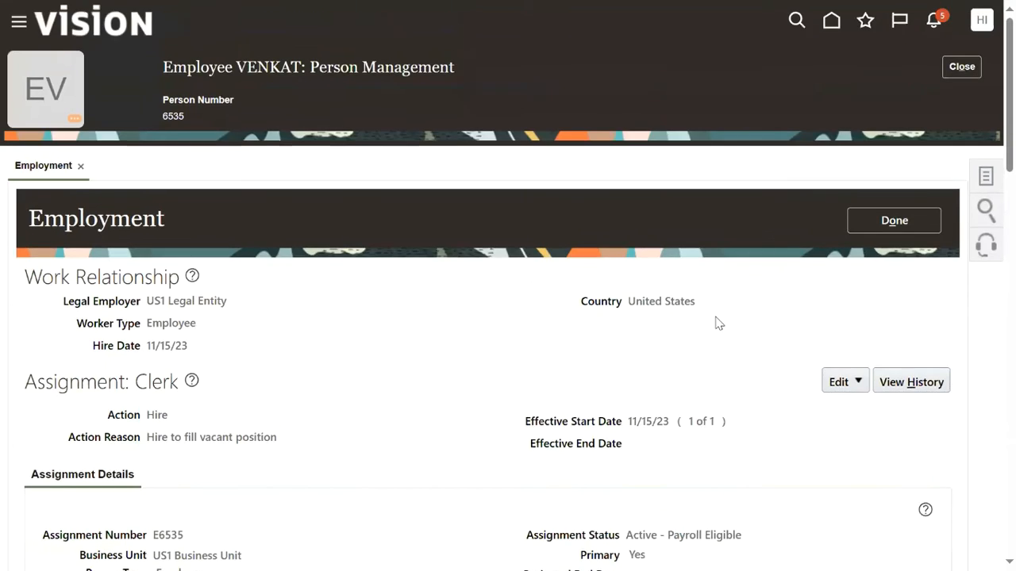
{"action": "scroll", "coordinate": [714, 315], "scroll_direction": "down", "scroll_amount": 1}
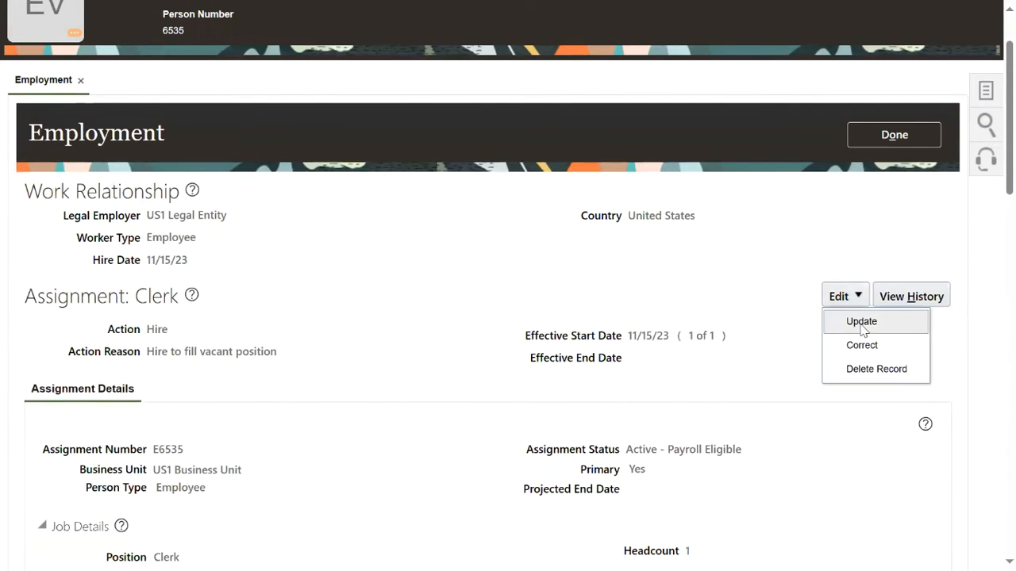
Start an employment update with action Manager Change, effective 11/15/23, and find Manager Details.
{"action": "left_click", "coordinate": [801, 322]}
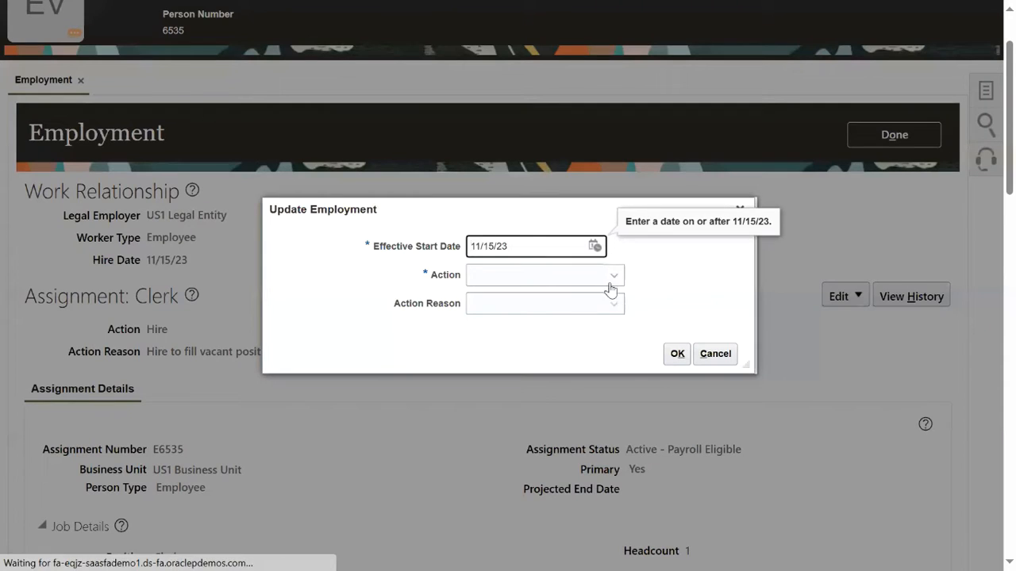
{"action": "left_click", "coordinate": [596, 279]}
{"action": "scroll", "coordinate": [577, 408], "scroll_direction": "down", "scroll_amount": 2}
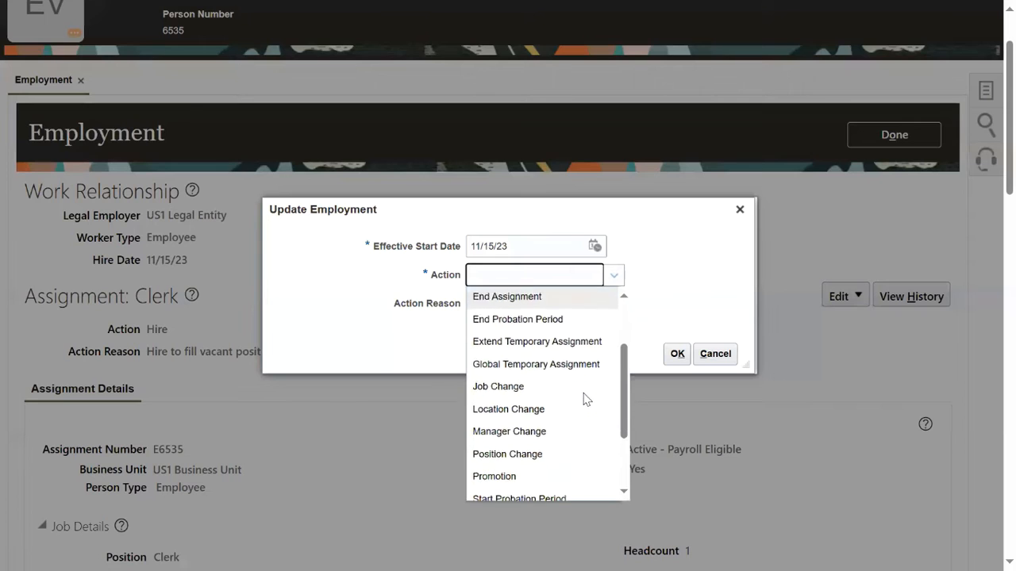
{"action": "left_click", "coordinate": [565, 423]}
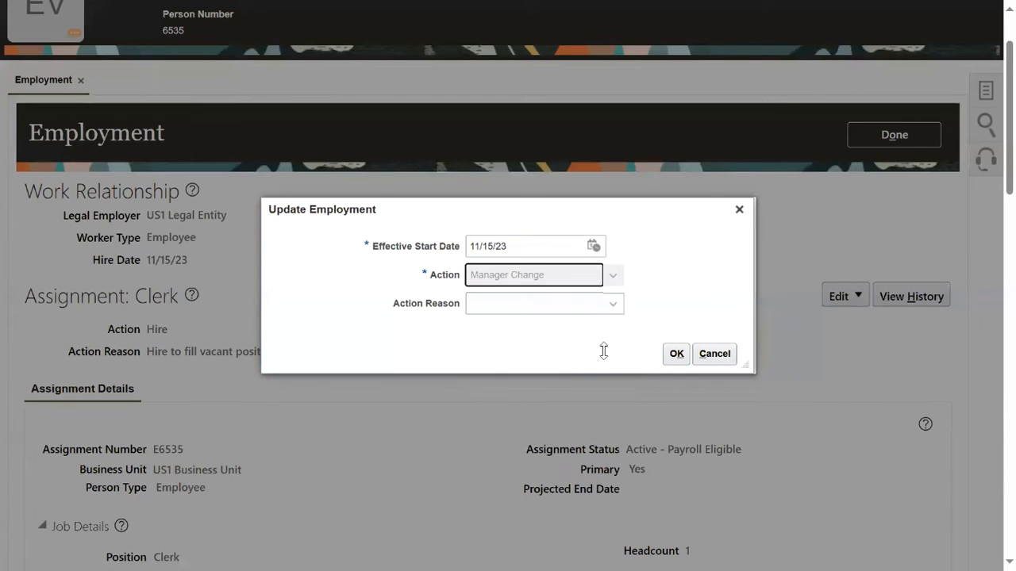
{"action": "left_click", "coordinate": [677, 354]}
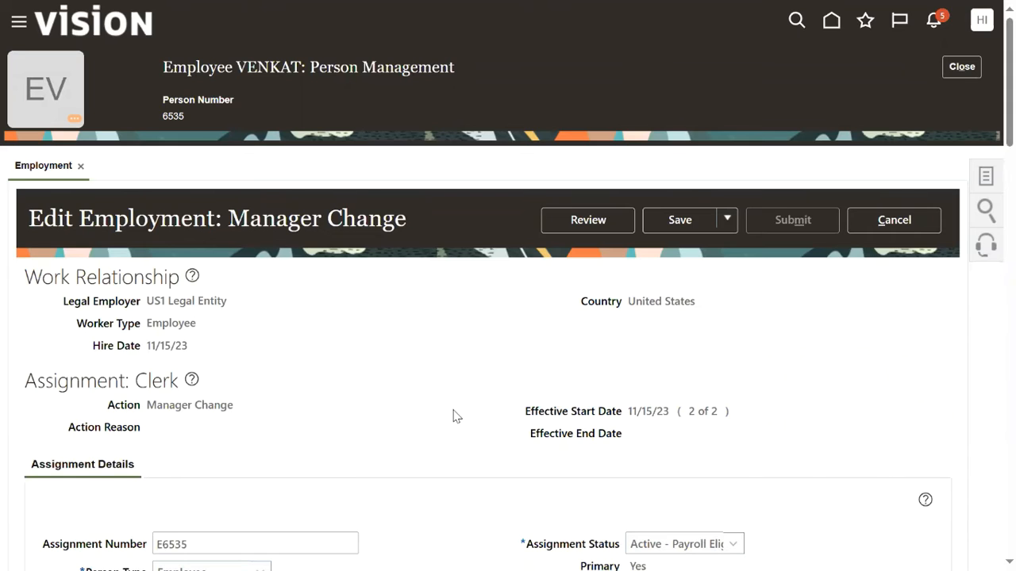
{"action": "scroll", "coordinate": [494, 389], "scroll_direction": "down", "scroll_amount": 15}
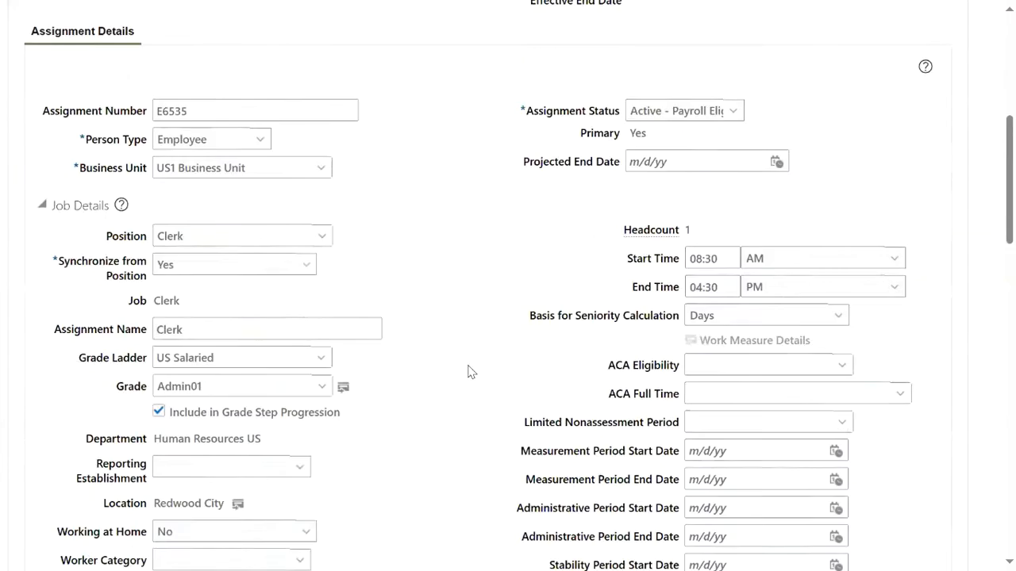
{"action": "scroll", "coordinate": [404, 365], "scroll_direction": "down", "scroll_amount": 5}
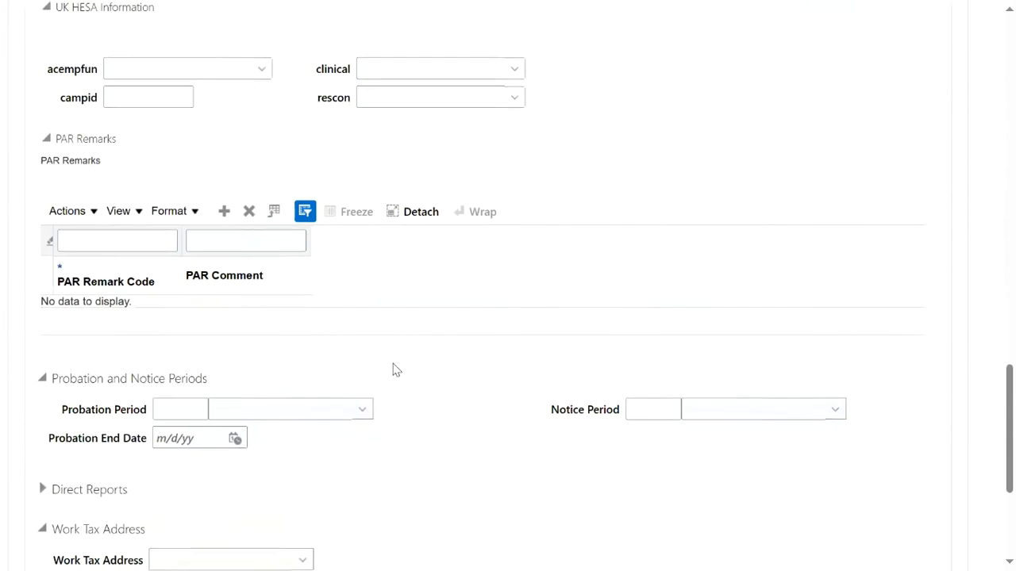
{"action": "scroll", "coordinate": [167, 301], "scroll_direction": "up", "scroll_amount": 8}
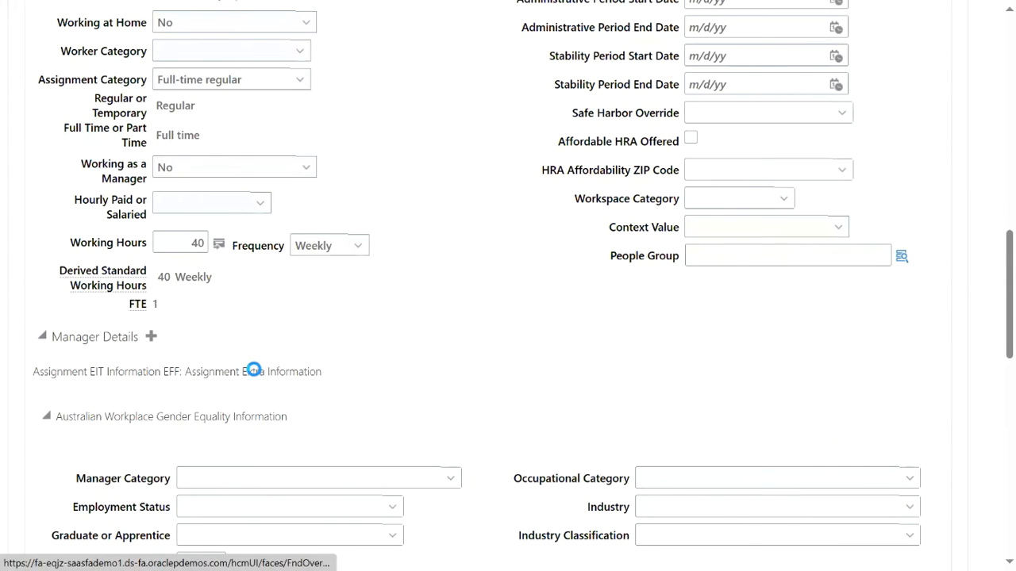
Add a manager row, select the new manager by name, and set type Regional Manager.
{"action": "left_click", "coordinate": [150, 337]}
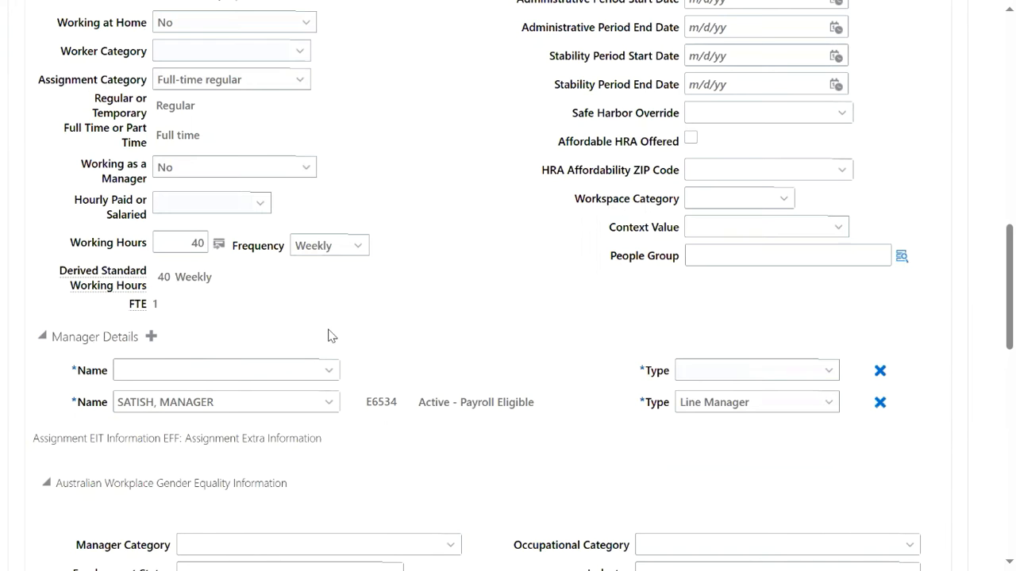
{"action": "left_click", "coordinate": [269, 367]}
{"action": "type", "text": "JMES"}
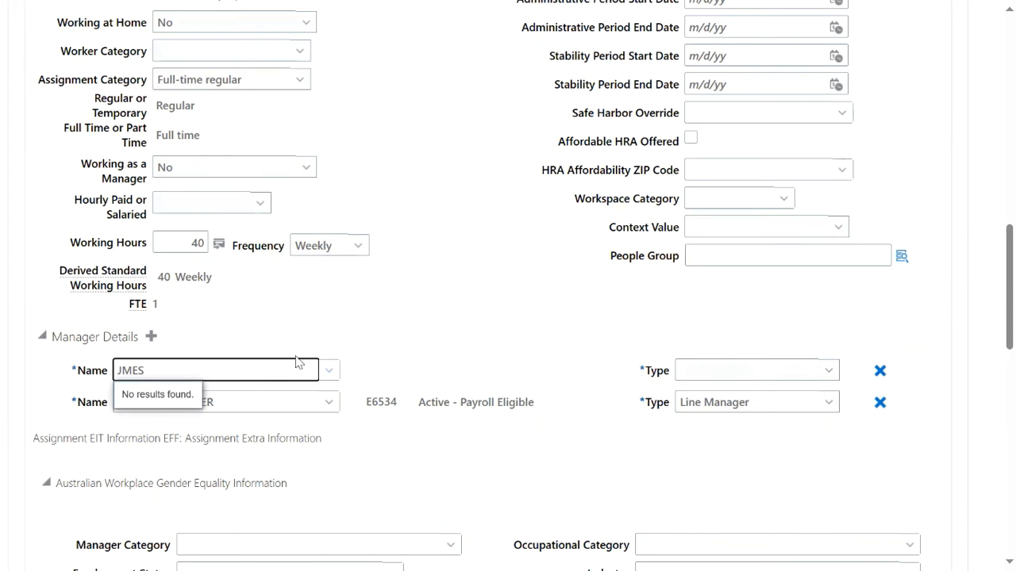
{"action": "left_click_drag", "start_coordinate": [110, 367], "coordinate": [18, 364]}
{"action": "left_click", "coordinate": [309, 275]}
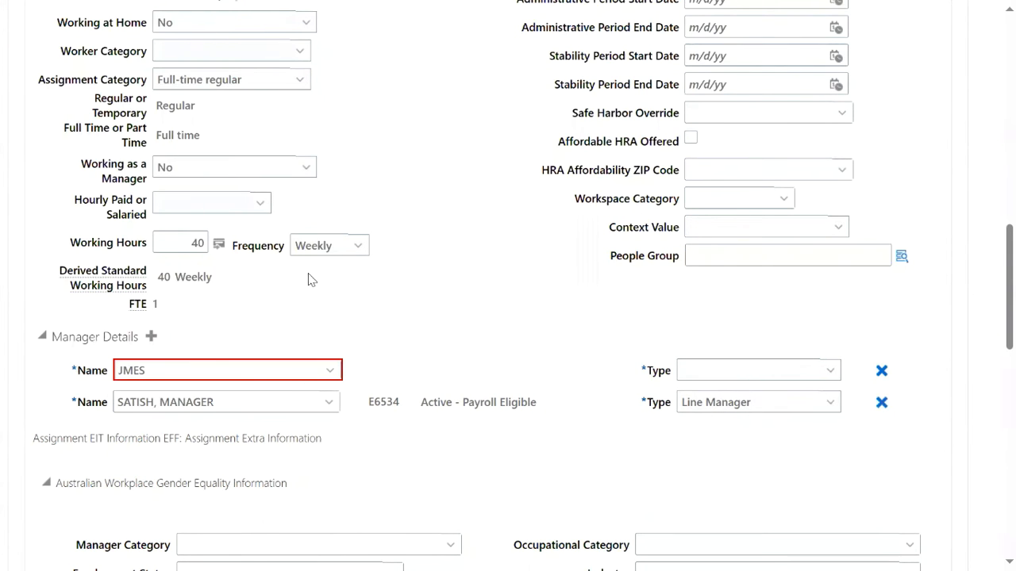
{"action": "left_click", "coordinate": [120, 371]}
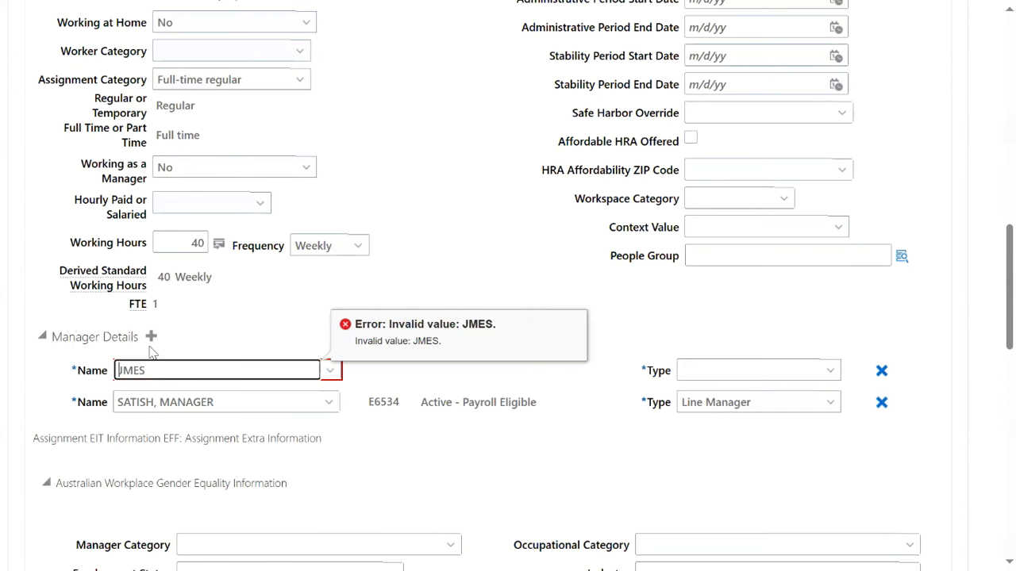
{"action": "type", "text": "A"}
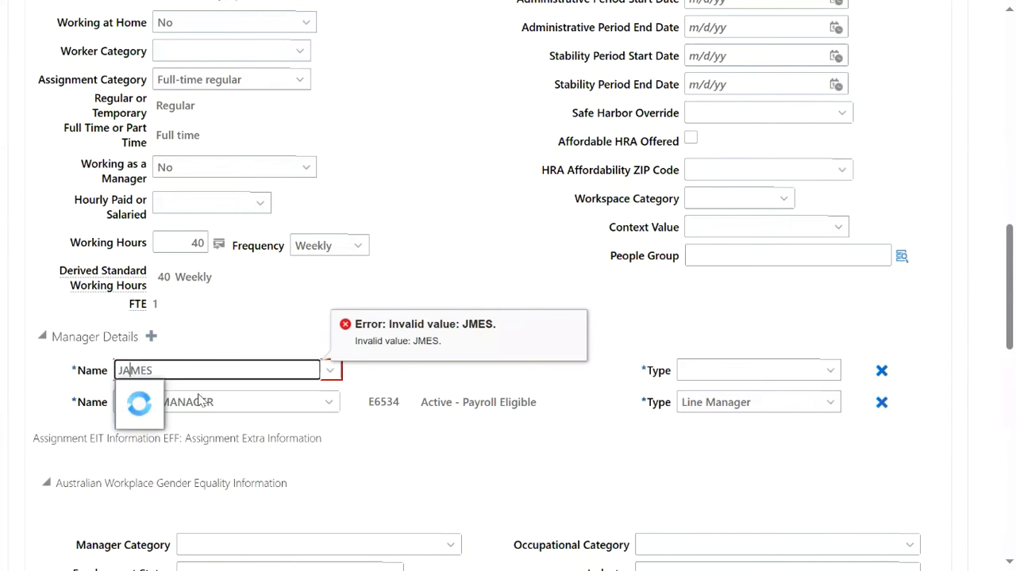
{"action": "left_click", "coordinate": [295, 255]}
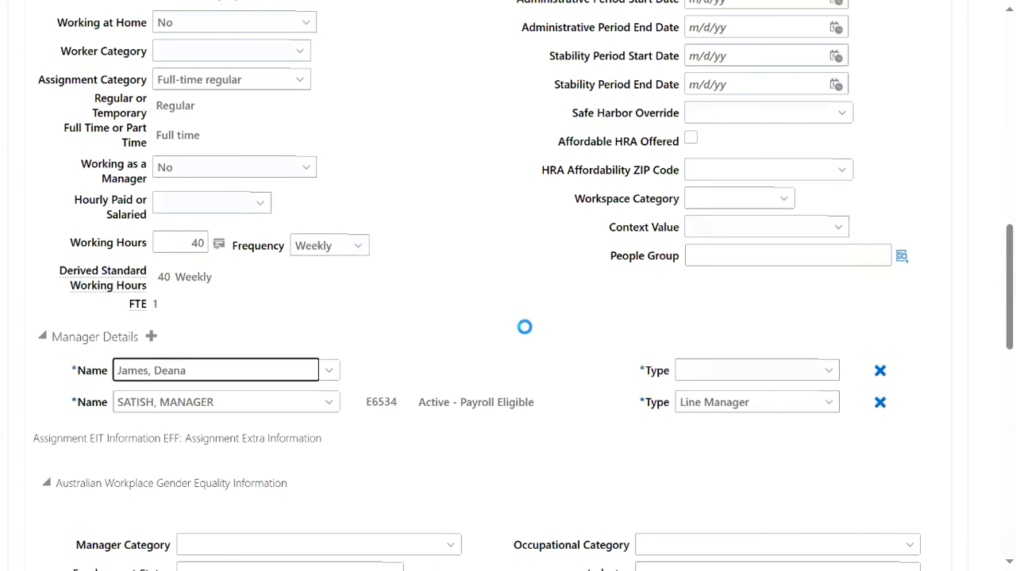
{"action": "left_click", "coordinate": [725, 372]}
{"action": "left_click", "coordinate": [723, 455]}
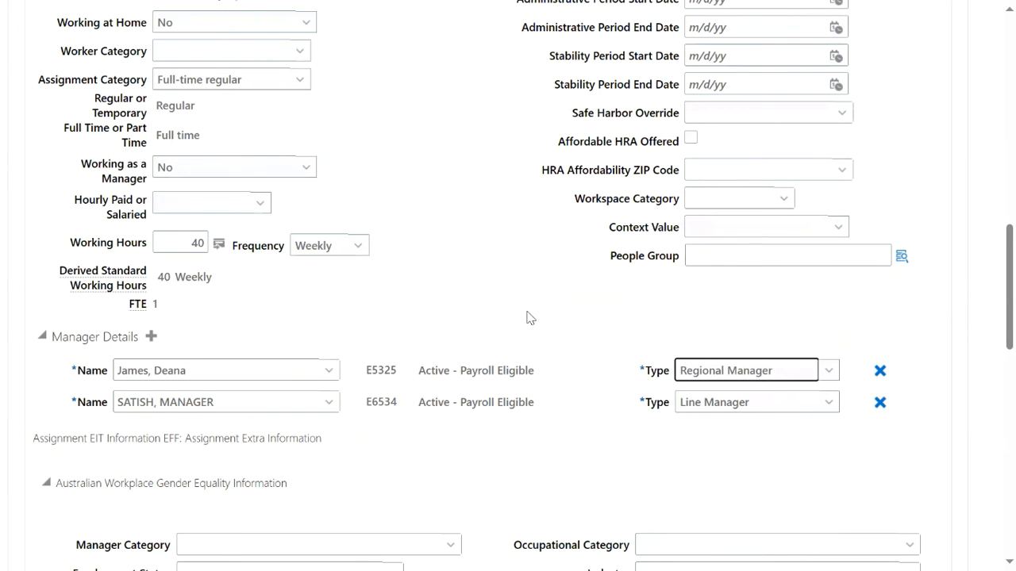
{"action": "scroll", "coordinate": [517, 262], "scroll_direction": "up", "scroll_amount": 15}
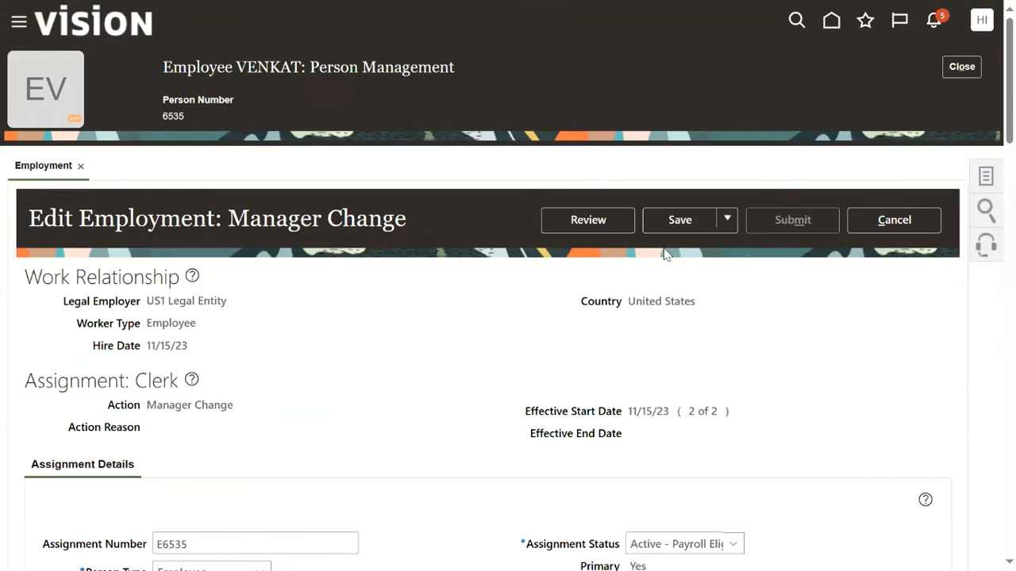
Review the manager change, accept the grade ladder warning, then submit and confirm.
{"action": "left_click", "coordinate": [583, 228]}
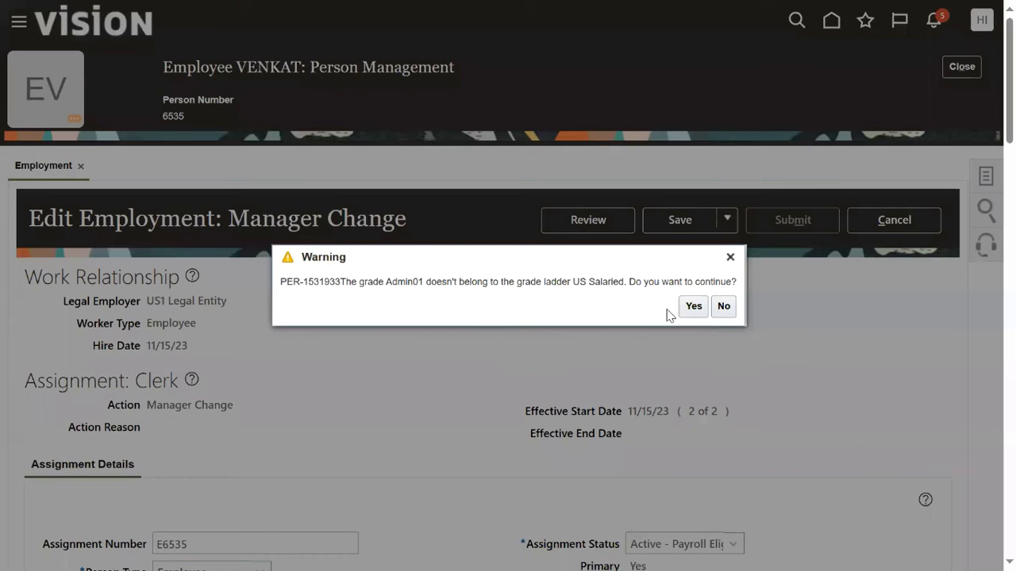
{"action": "left_click", "coordinate": [692, 306]}
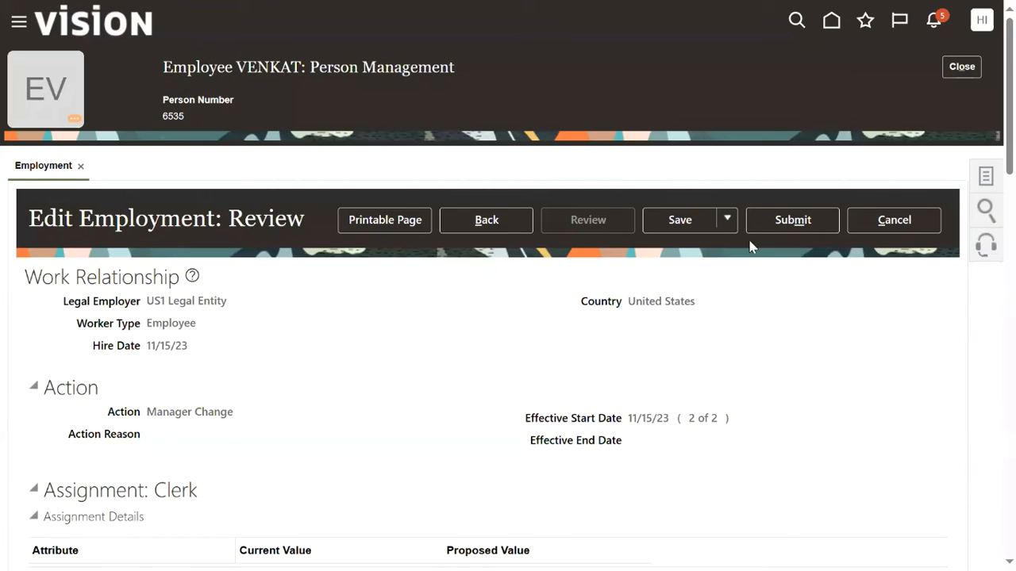
{"action": "left_click", "coordinate": [752, 229]}
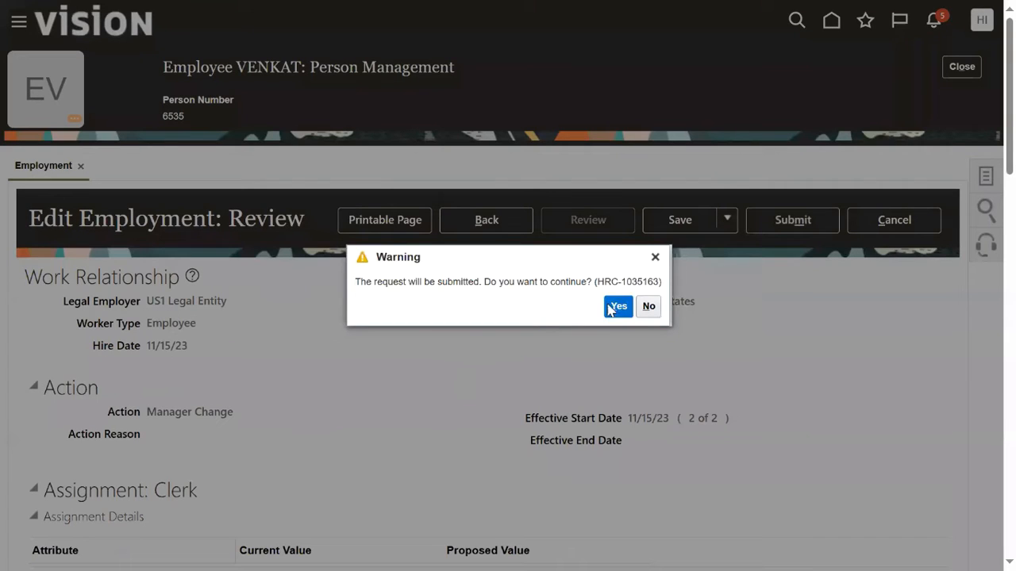
{"action": "left_click", "coordinate": [617, 306]}
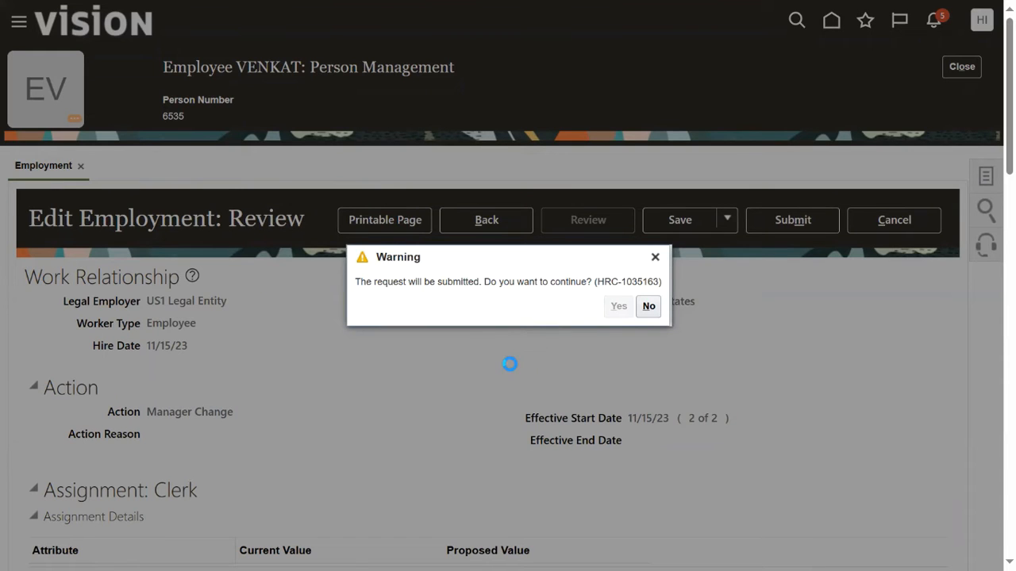
Select the 'User Accounts' line in the Notepad++ 'new 5' notes, then return to the browser.
{"action": "key", "text": "alt+Tab"}
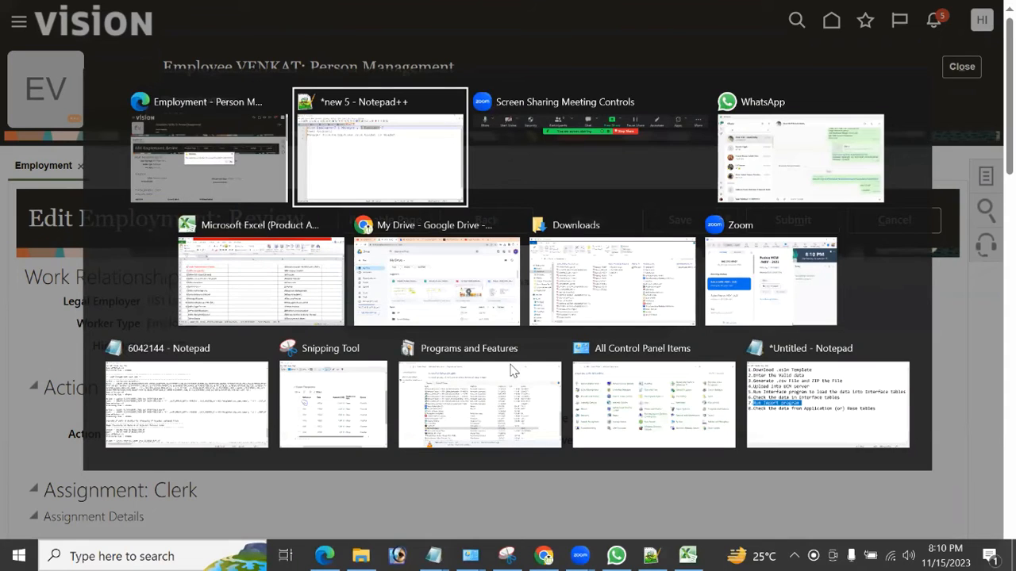
{"action": "left_click", "coordinate": [215, 104]}
{"action": "left_click_drag", "start_coordinate": [159, 109], "coordinate": [53, 110]}
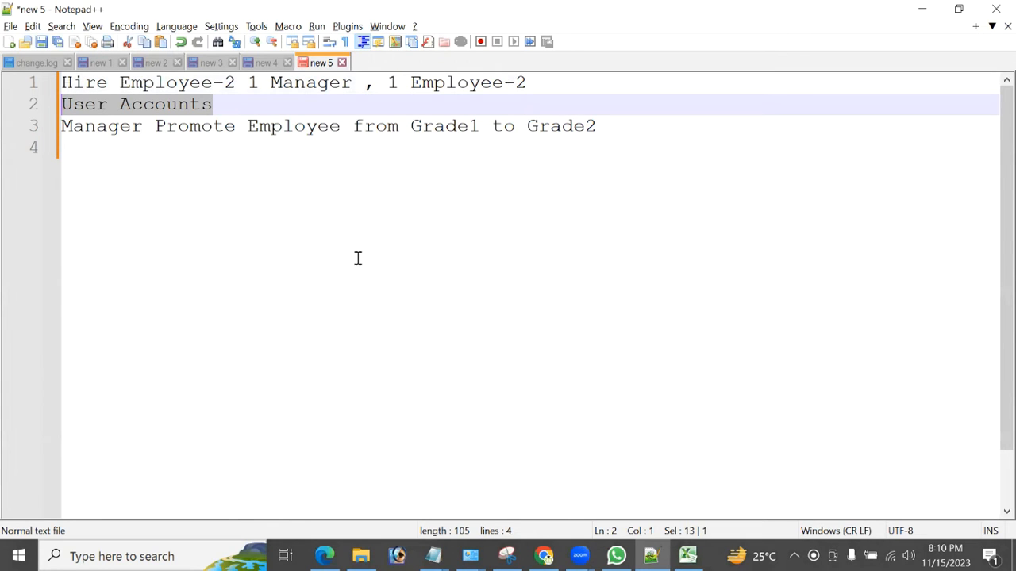
{"action": "left_click", "coordinate": [325, 556]}
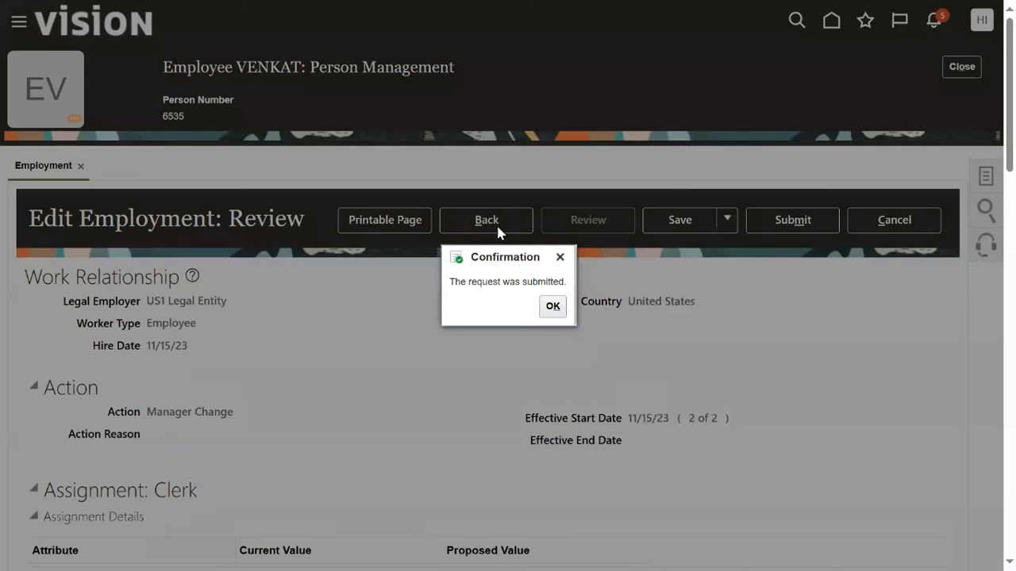
Acknowledge the submitted request, finish and close the employee's pages, and browse the Navigator toward Security Console.
{"action": "left_click", "coordinate": [550, 306]}
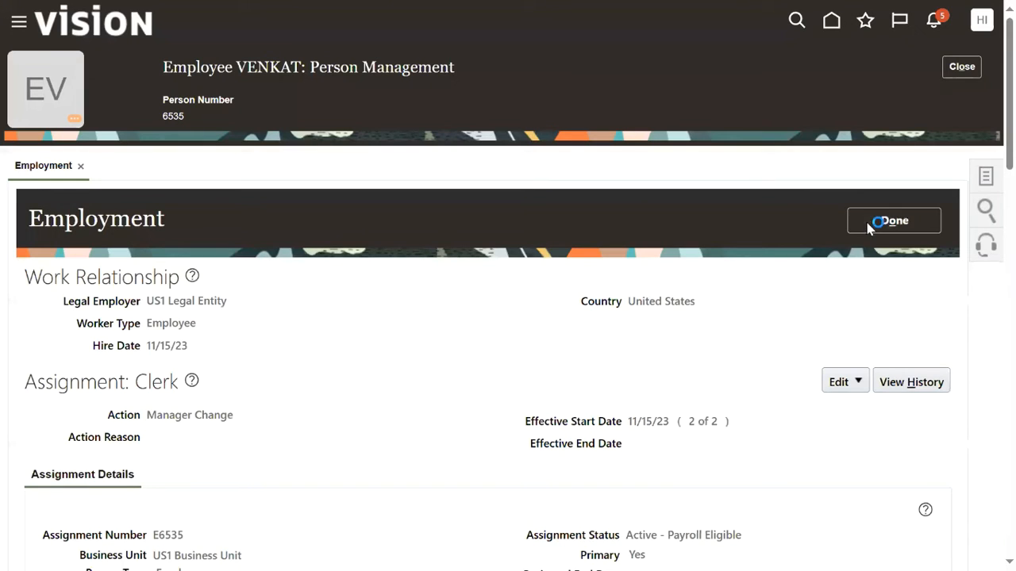
{"action": "left_click", "coordinate": [873, 220]}
{"action": "left_click", "coordinate": [958, 70]}
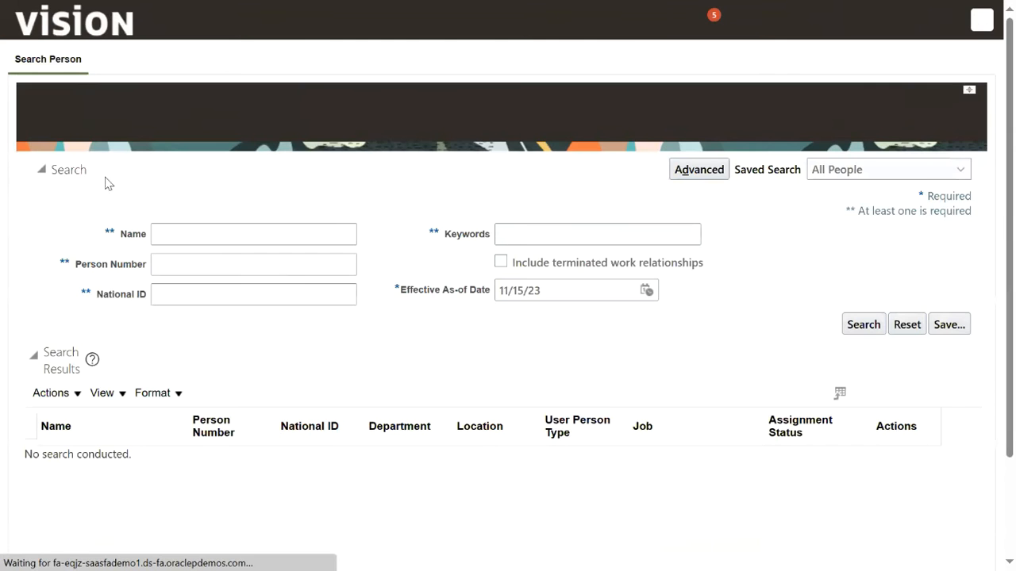
{"action": "left_click", "coordinate": [19, 26]}
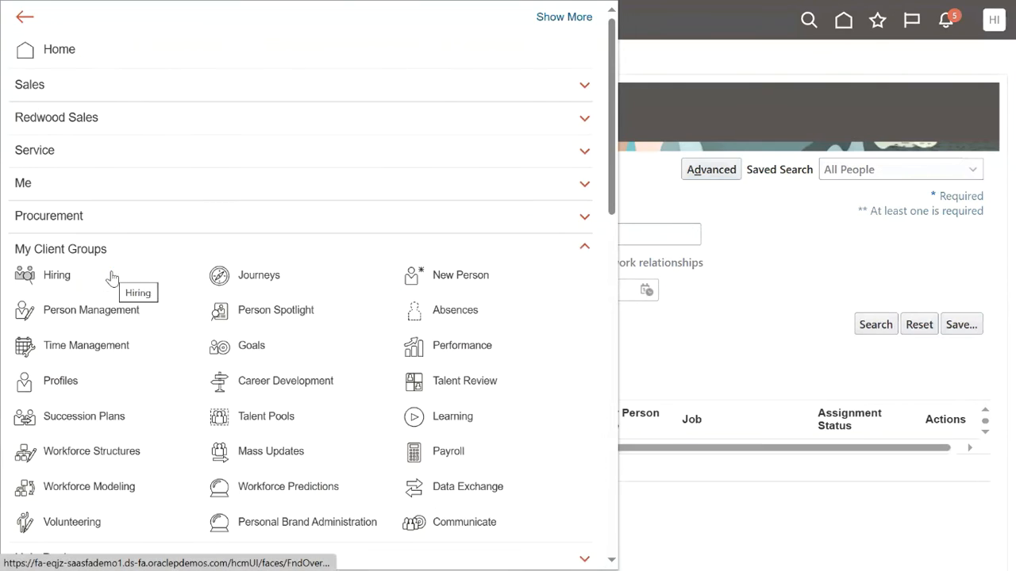
{"action": "scroll", "coordinate": [151, 373], "scroll_direction": "down", "scroll_amount": 10}
{"action": "scroll", "coordinate": [151, 386], "scroll_direction": "down", "scroll_amount": 3}
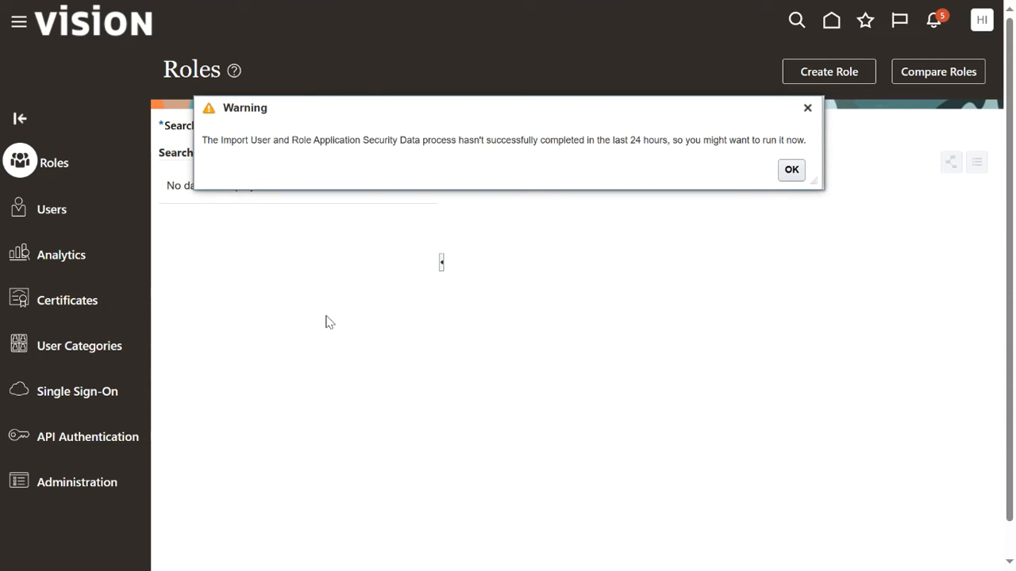
Dismiss the import warning and search user accounts for 'manager'.
{"action": "left_click", "coordinate": [791, 170]}
{"action": "left_click", "coordinate": [57, 214]}
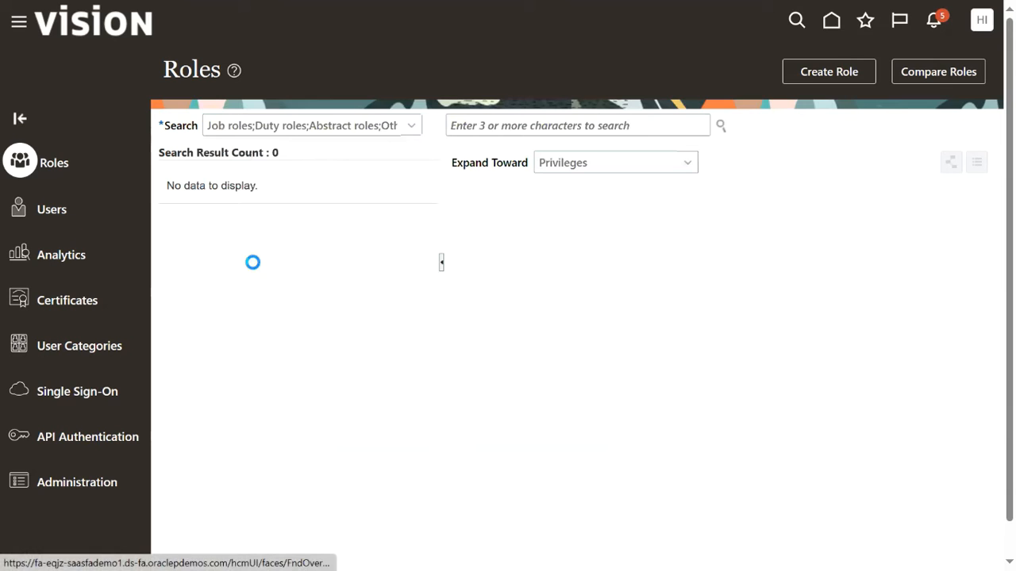
{"action": "left_click", "coordinate": [637, 127]}
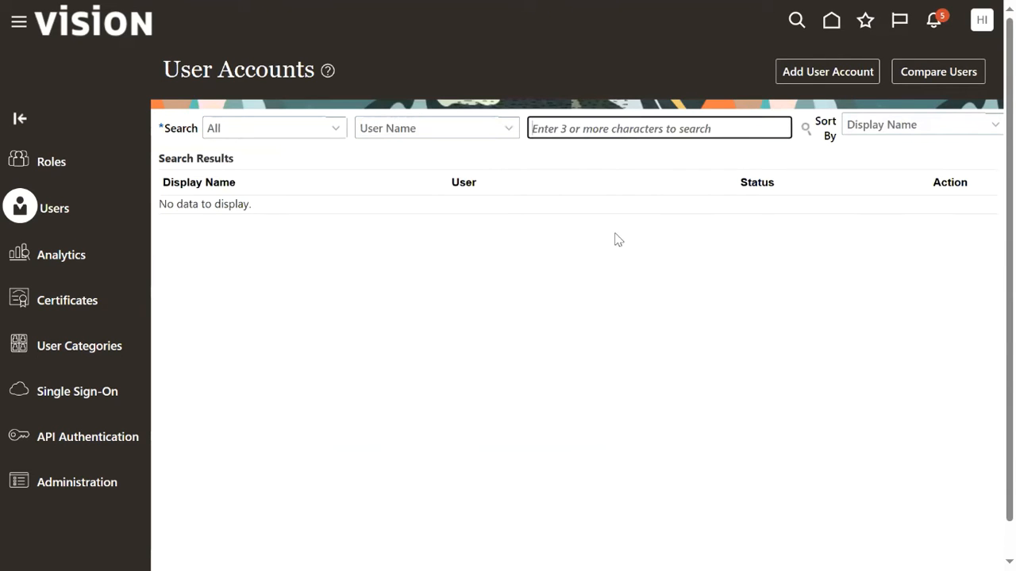
{"action": "left_click", "coordinate": [606, 328]}
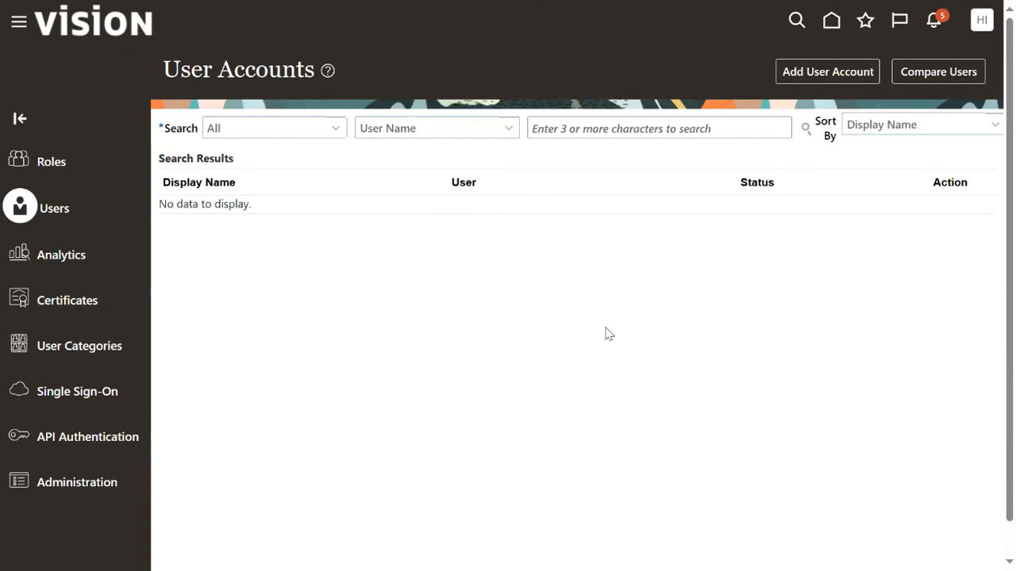
{"action": "left_click", "coordinate": [695, 135]}
{"action": "type", "text": "satish"}
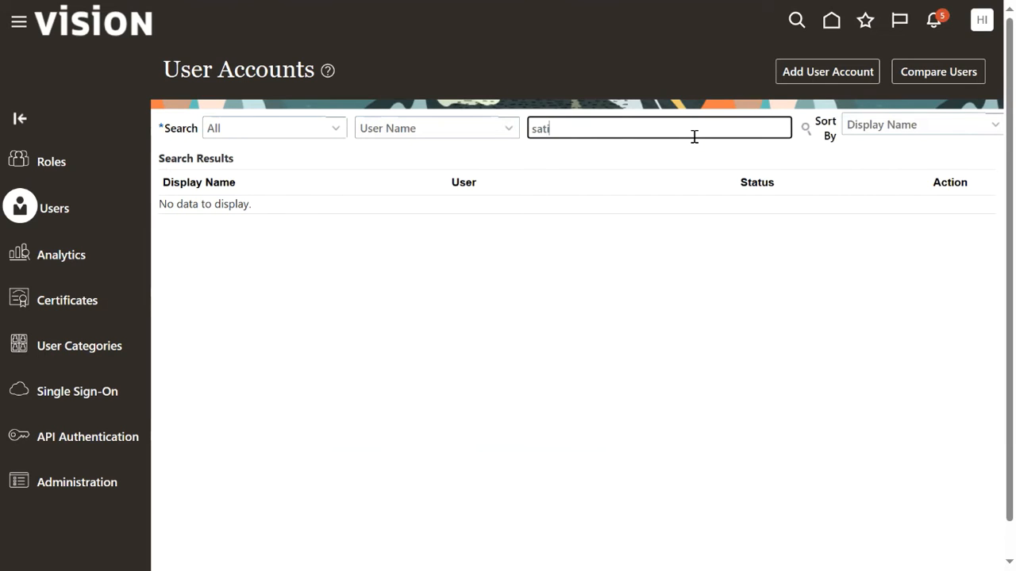
{"action": "key", "text": "BackSpace"}
{"action": "type", "text": "h"}
{"action": "key", "text": "ctrl+a"}
{"action": "type", "text": "manager"}
{"action": "key", "text": "Return"}
Open the manager's user account, enter edit mode, then cancel without changes.
{"action": "left_click", "coordinate": [585, 221]}
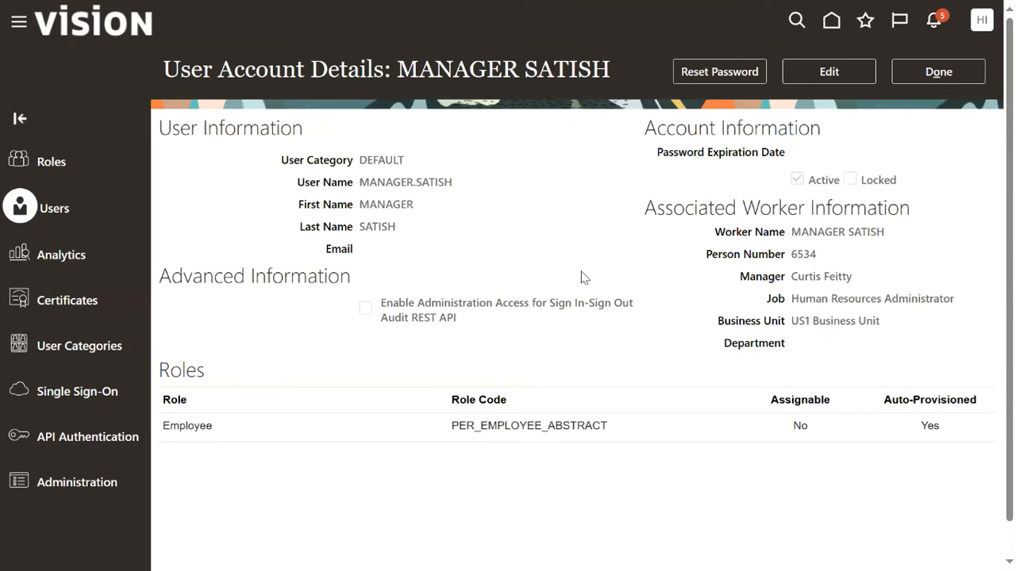
{"action": "left_click", "coordinate": [828, 73]}
{"action": "left_click_drag", "start_coordinate": [433, 191], "coordinate": [234, 191]}
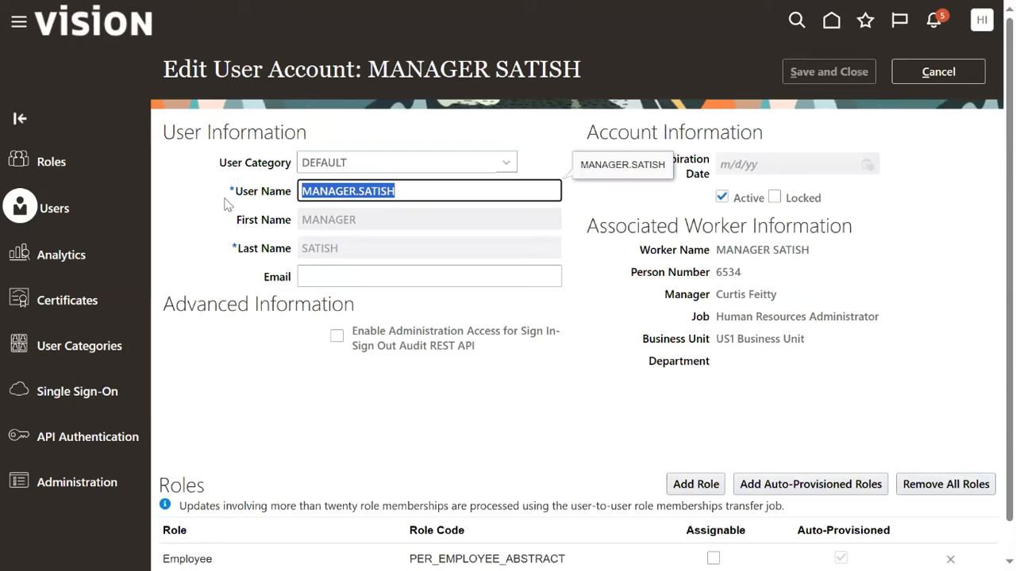
{"action": "left_click", "coordinate": [595, 349]}
{"action": "left_click", "coordinate": [912, 75]}
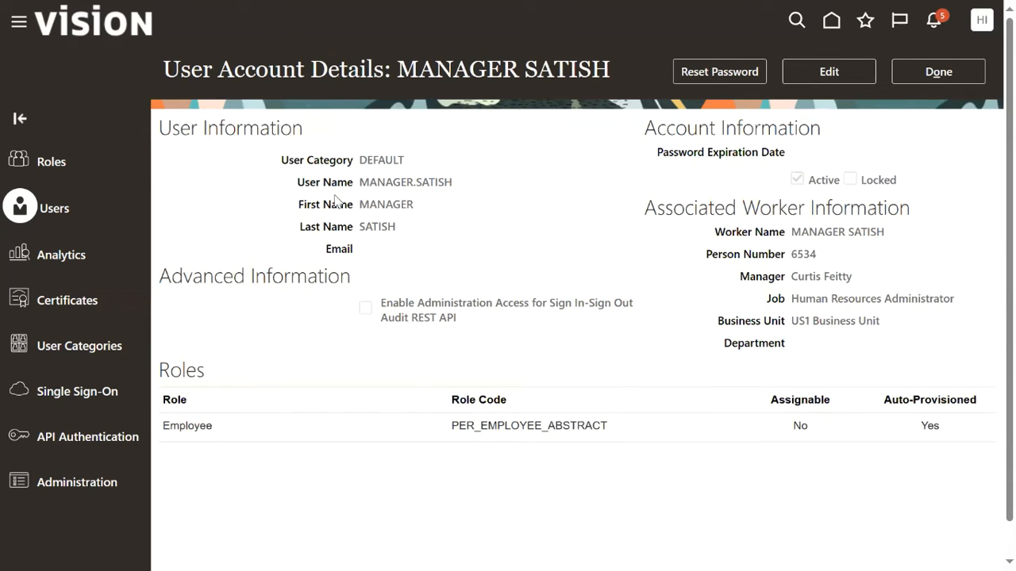
{"action": "left_click_drag", "start_coordinate": [359, 183], "coordinate": [460, 205]}
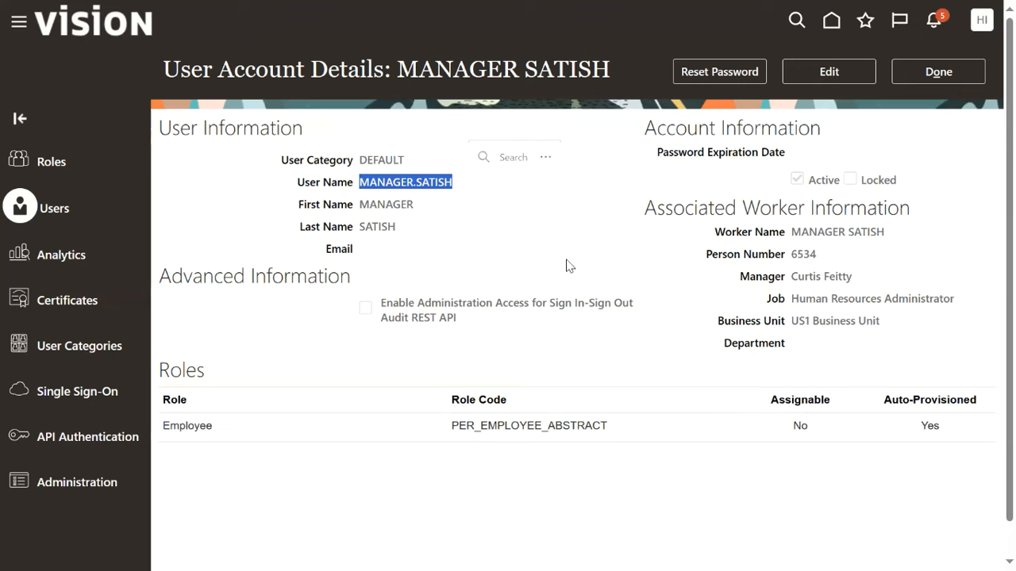
{"action": "left_click", "coordinate": [230, 208]}
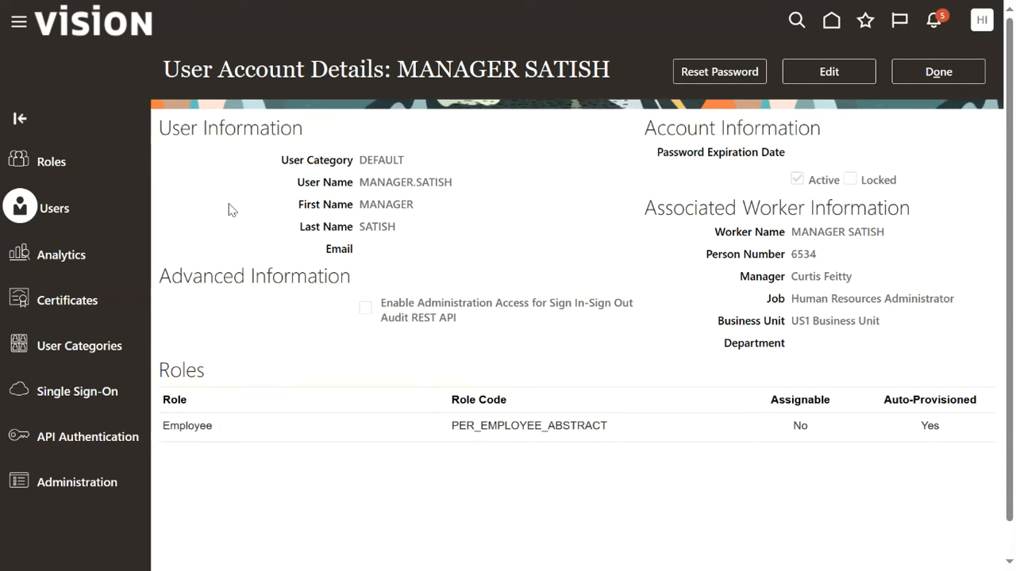
Inspect the DEFAULT category's FirstName.LastName rule in edit mode, then cancel back to the categories list.
{"action": "left_click", "coordinate": [87, 353]}
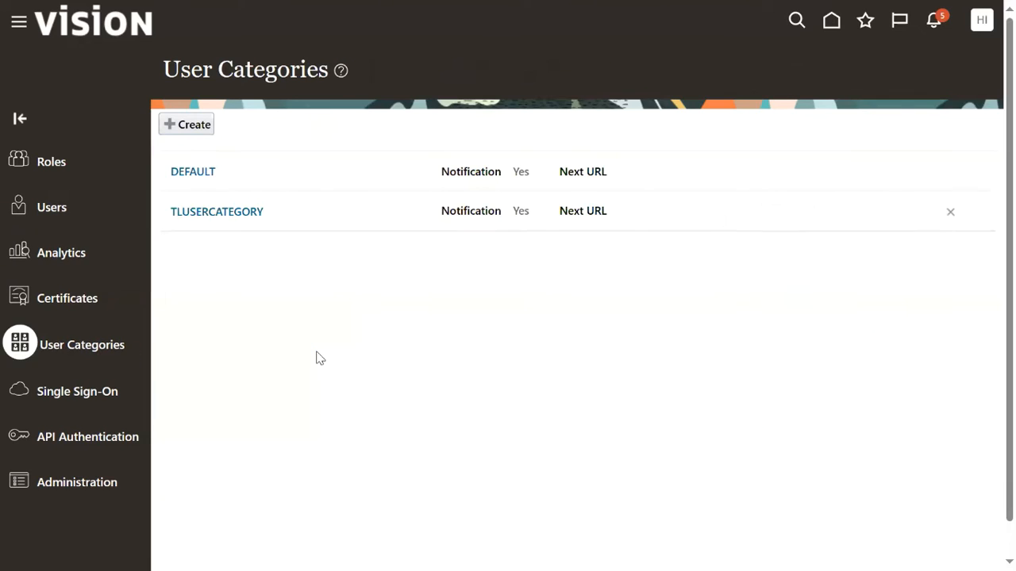
{"action": "left_click", "coordinate": [202, 176]}
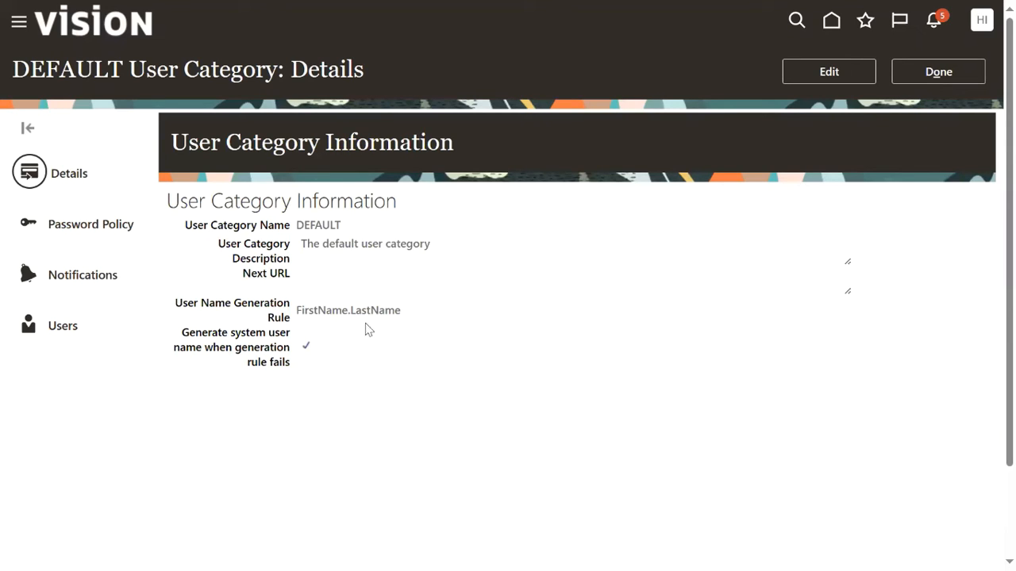
{"action": "left_click_drag", "start_coordinate": [295, 316], "coordinate": [411, 318]}
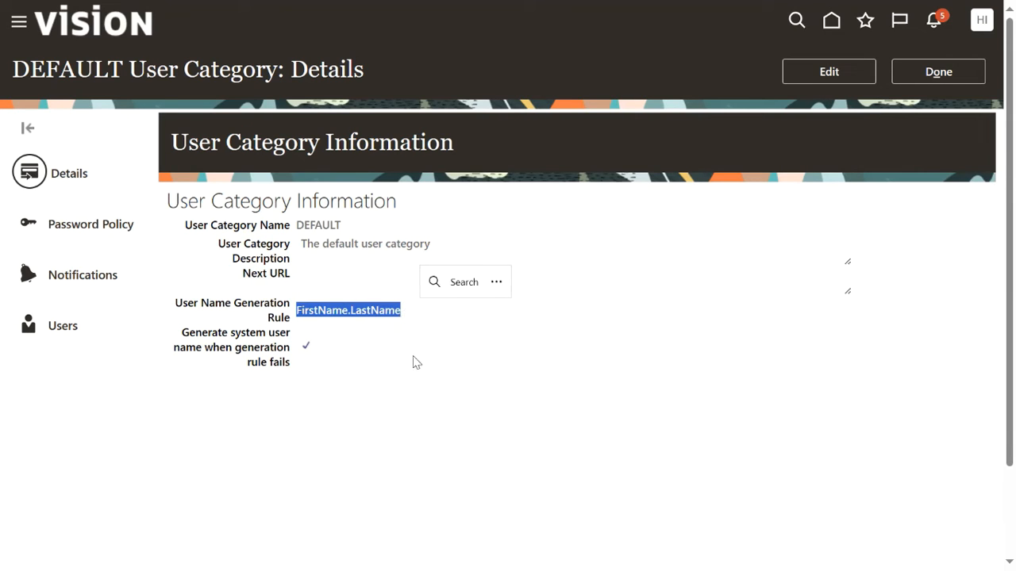
{"action": "left_click", "coordinate": [445, 356]}
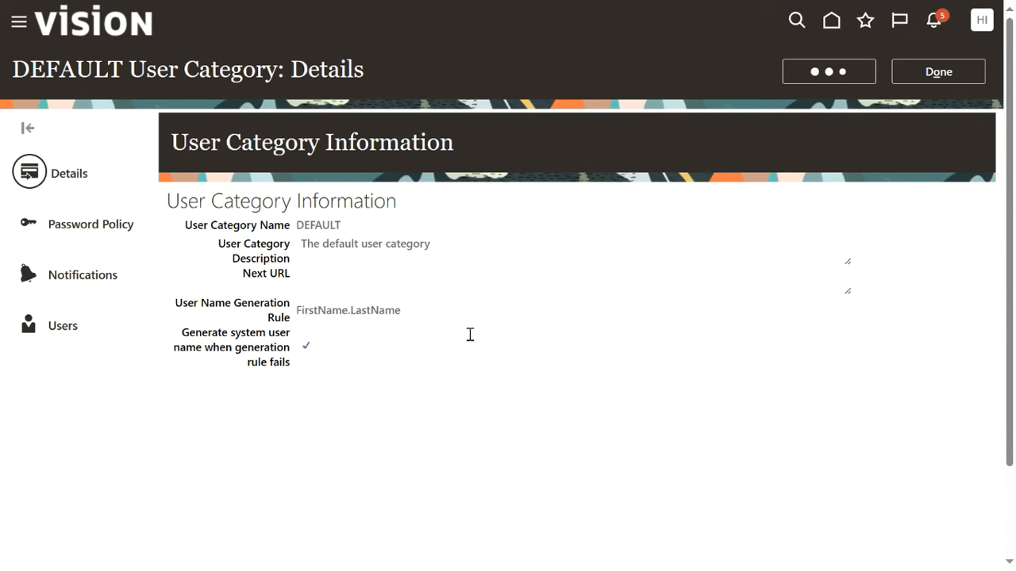
{"action": "left_click", "coordinate": [309, 359]}
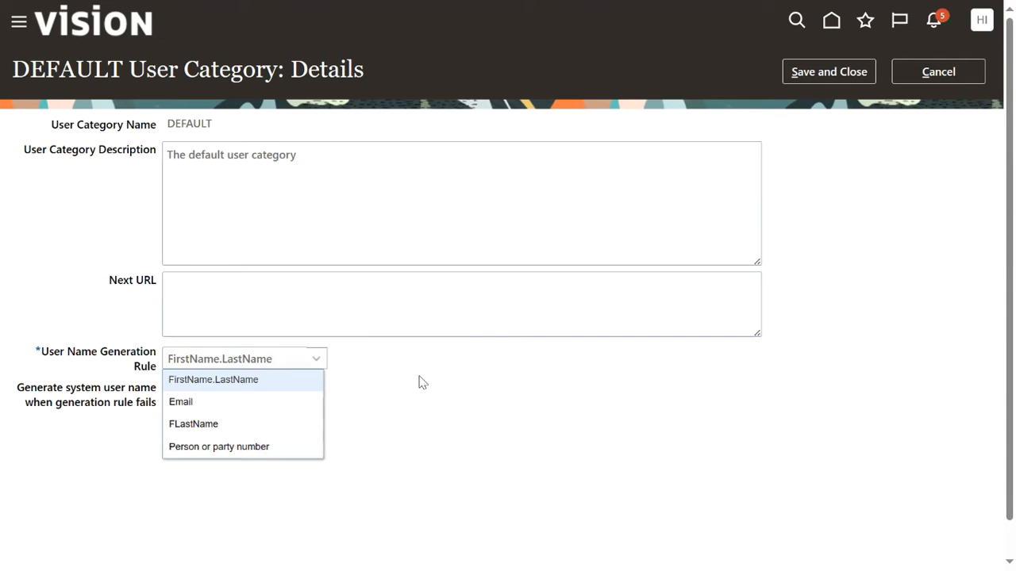
{"action": "left_click", "coordinate": [640, 412]}
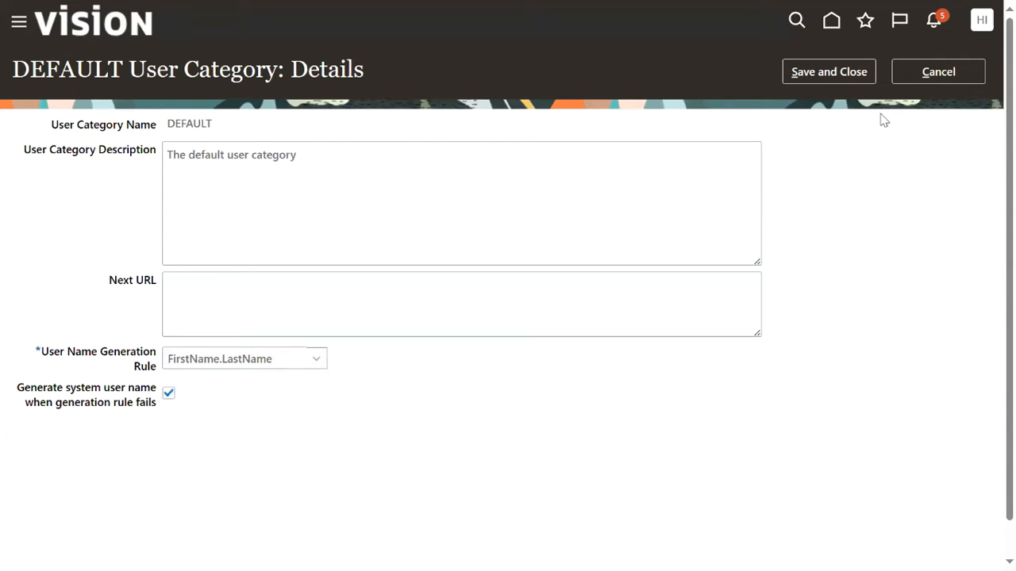
{"action": "left_click", "coordinate": [922, 73]}
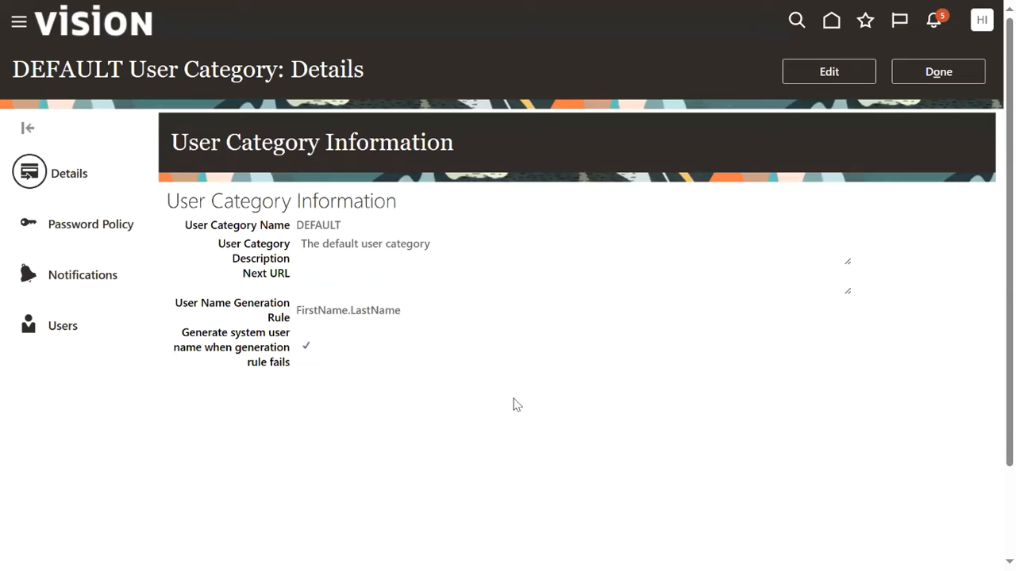
{"action": "left_click", "coordinate": [966, 72]}
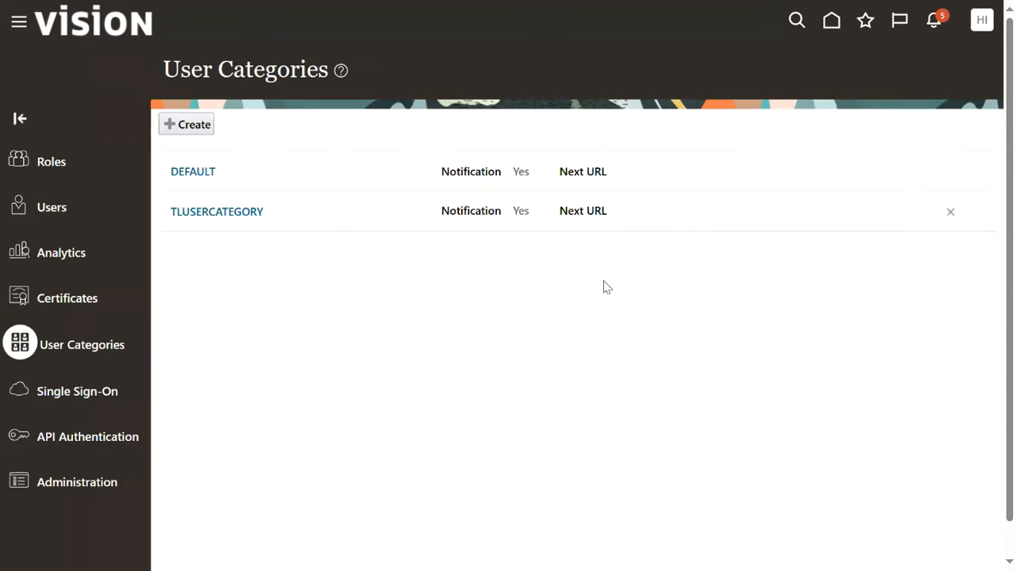
Search user accounts for 'MANAGE' and open the manager's account.
{"action": "left_click", "coordinate": [51, 209]}
{"action": "left_click", "coordinate": [660, 129]}
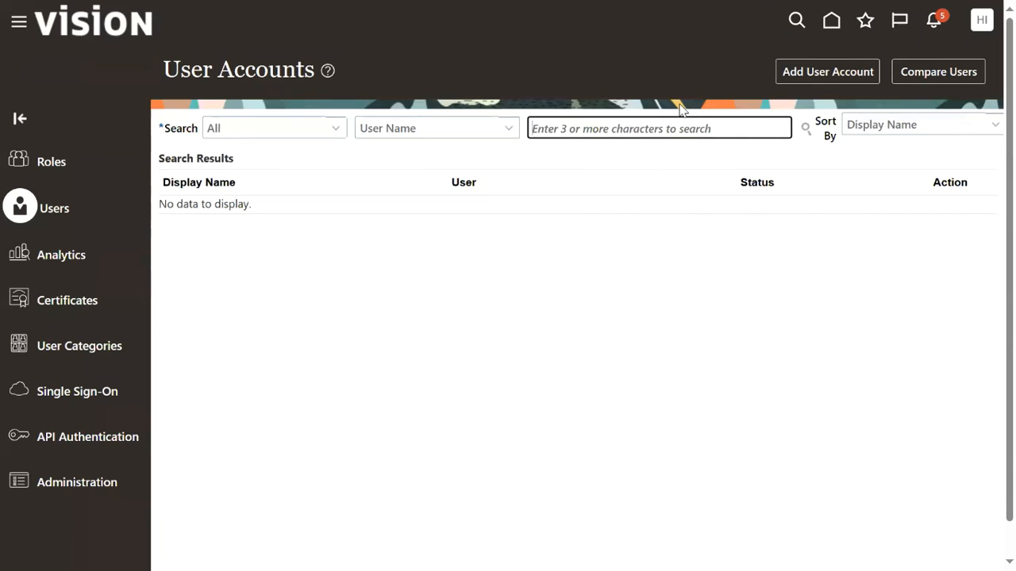
{"action": "type", "text": "MANAGE"}
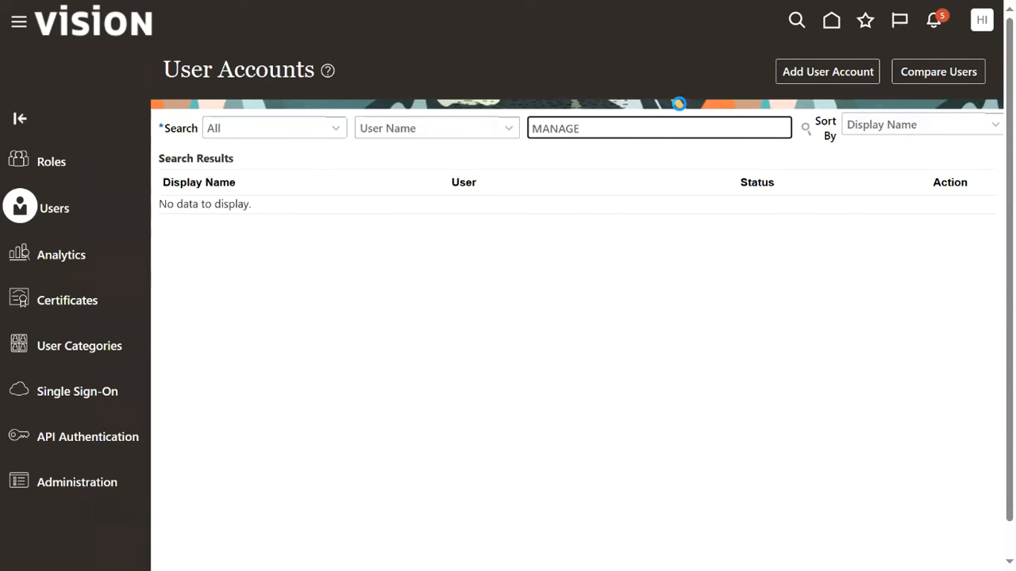
{"action": "left_click", "coordinate": [580, 223]}
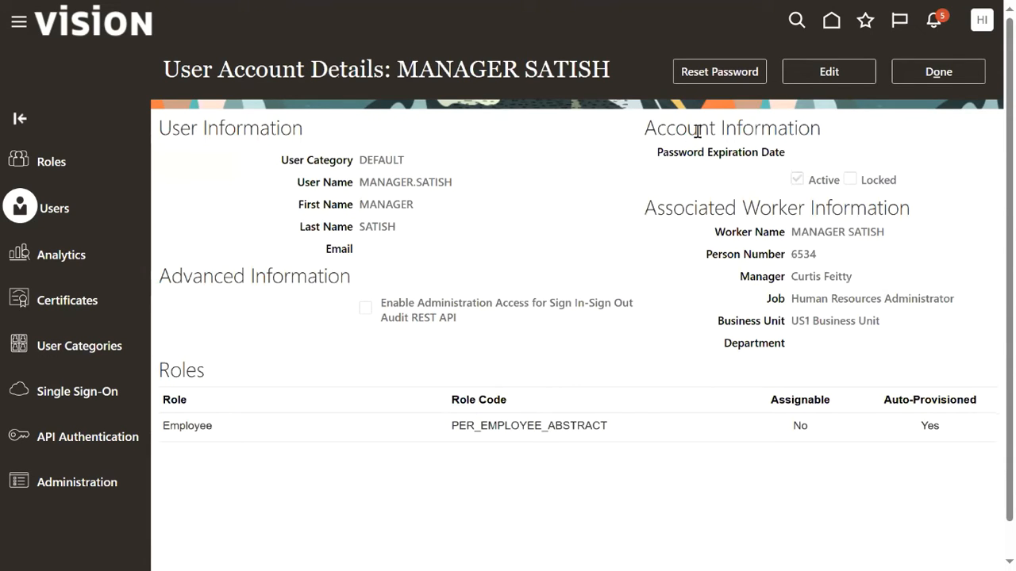
Reset the manager's password manually, entering and confirming a new password.
{"action": "left_click", "coordinate": [719, 73]}
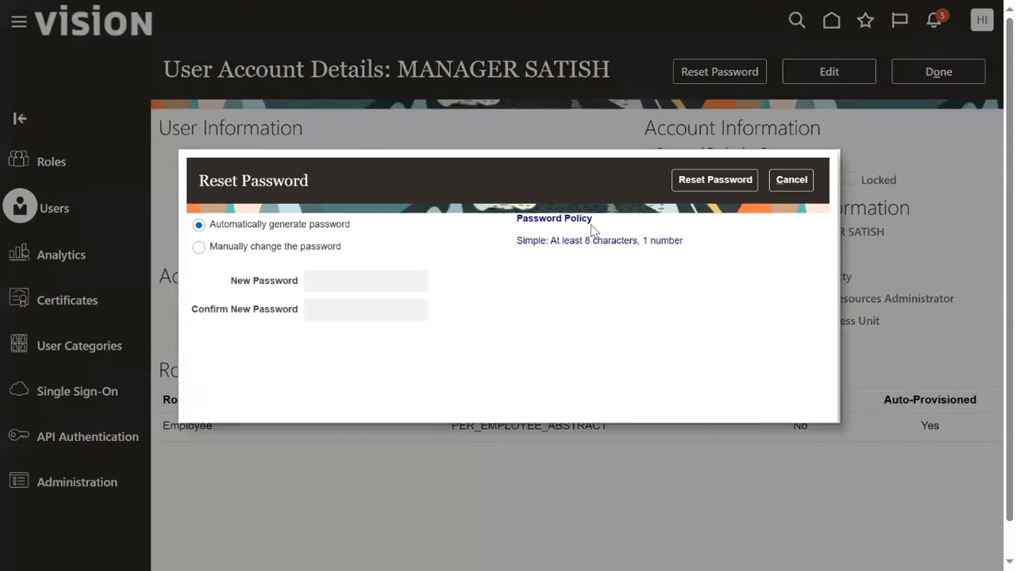
{"action": "left_click", "coordinate": [333, 247]}
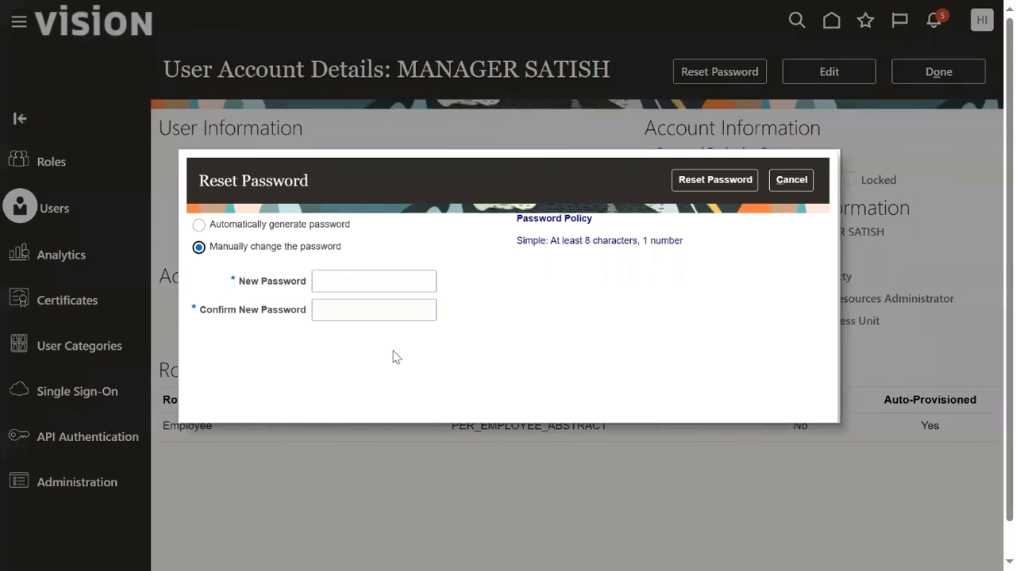
{"action": "left_click", "coordinate": [389, 280]}
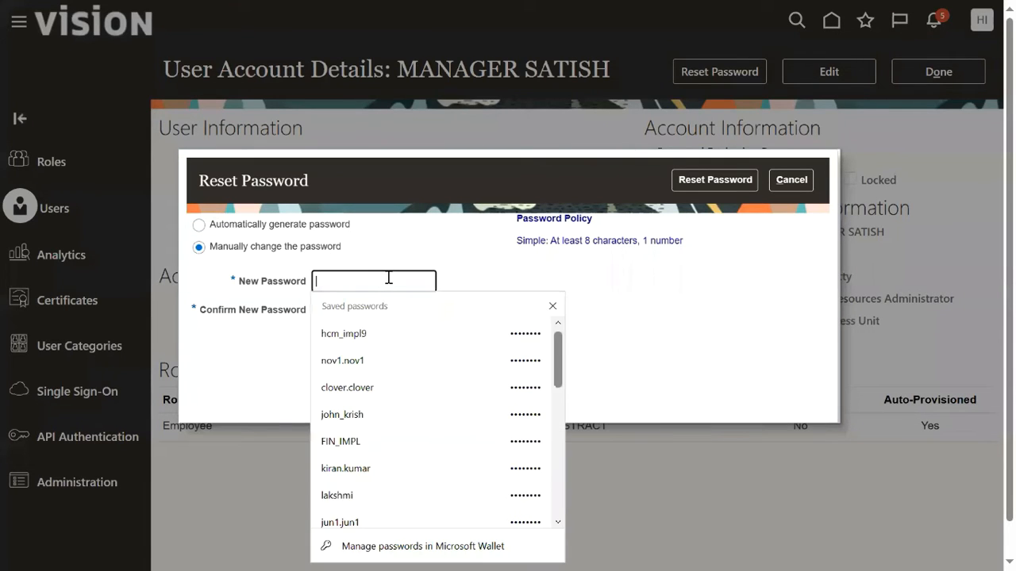
{"action": "type", "text": "W"}
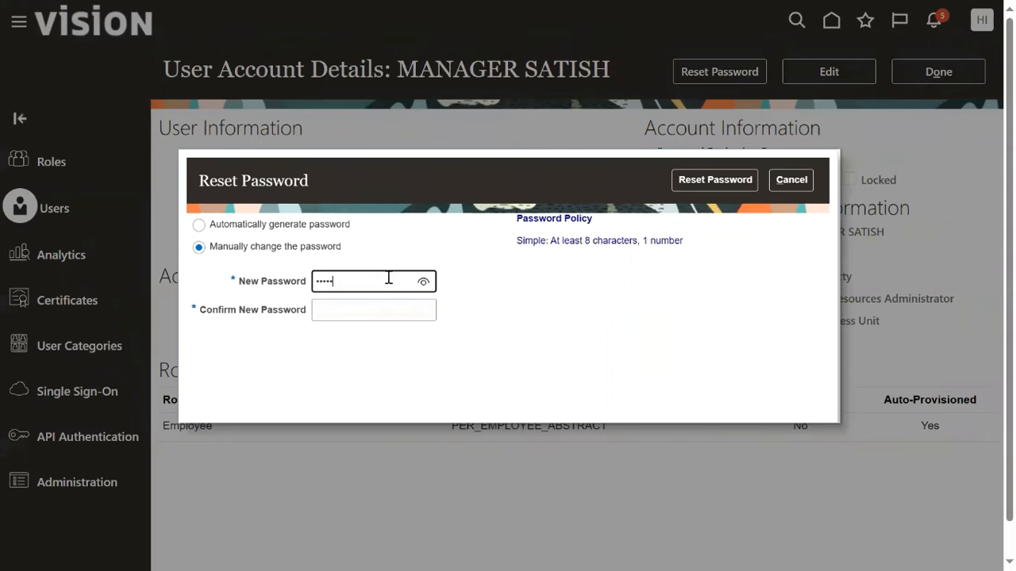
{"action": "left_click", "coordinate": [419, 309]}
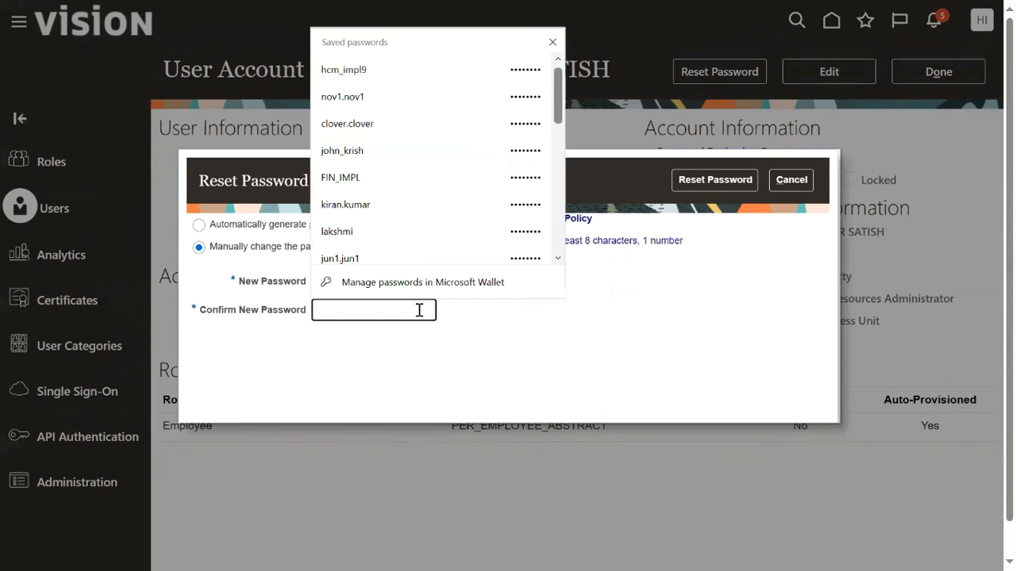
{"action": "type", "text": "We1"}
{"action": "left_click", "coordinate": [715, 179]}
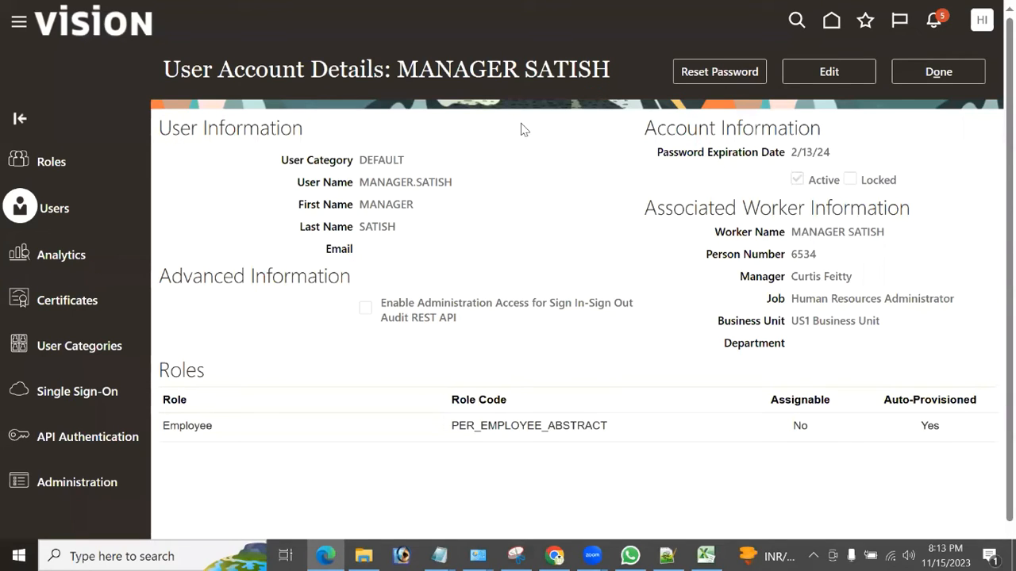
{"action": "left_click_drag", "start_coordinate": [967, 462], "coordinate": [847, 382]}
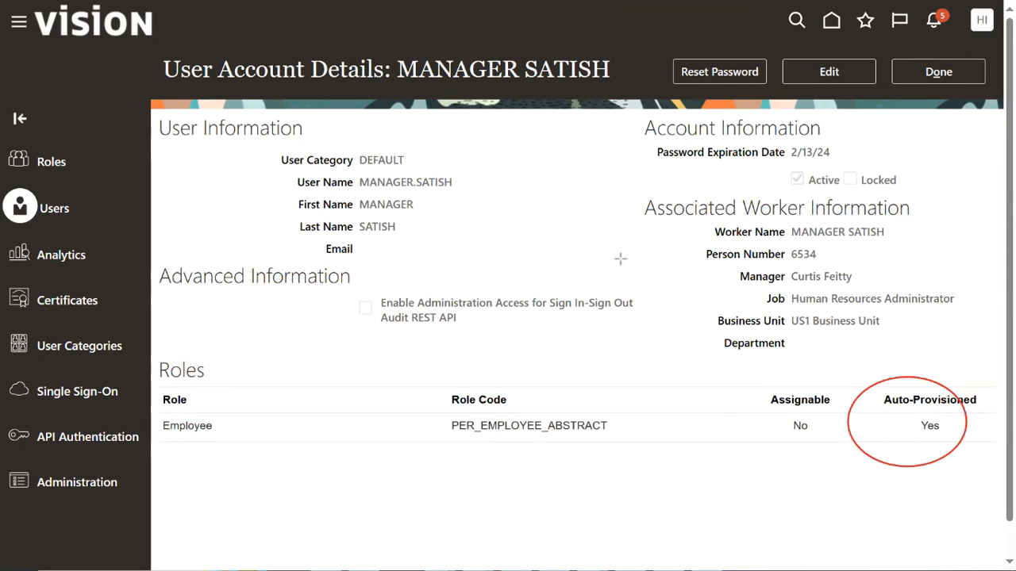
{"action": "left_click_drag", "start_coordinate": [249, 463], "coordinate": [136, 409]}
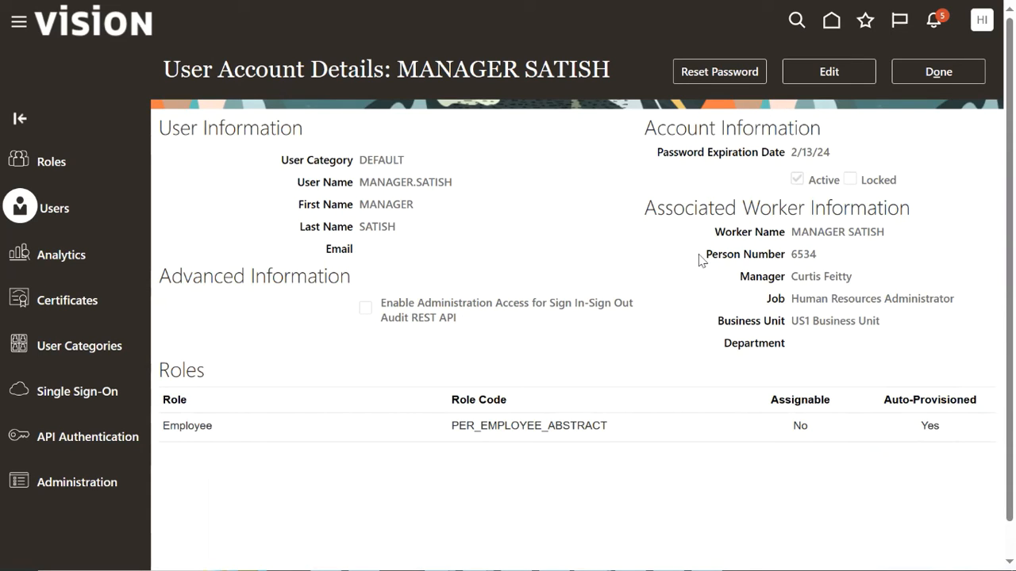
Find the role via 'LINE MAN', add Line Manager to the manager's account, and save.
{"action": "left_click", "coordinate": [836, 79]}
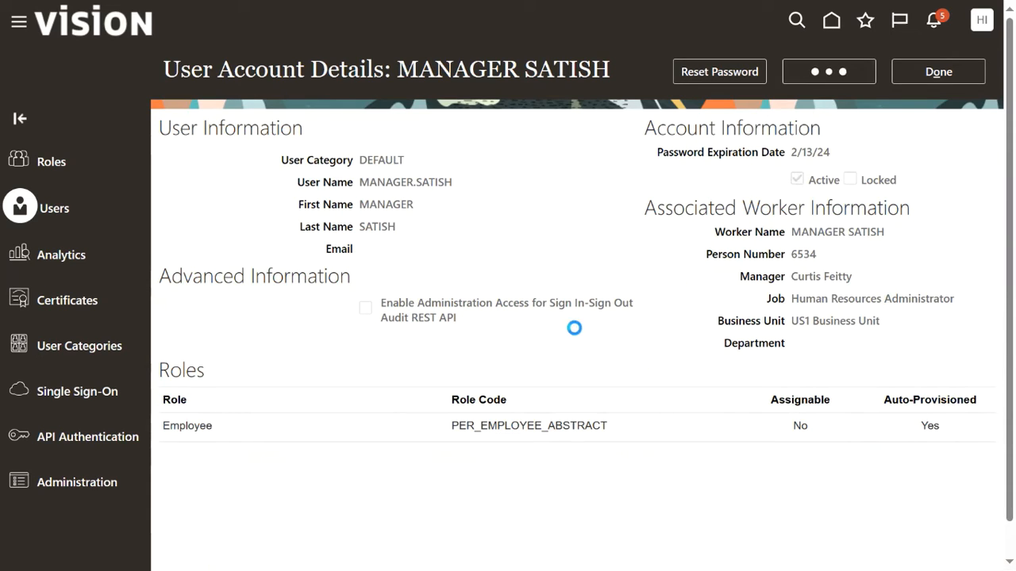
{"action": "scroll", "coordinate": [585, 415], "scroll_direction": "down", "scroll_amount": 1}
{"action": "left_click", "coordinate": [677, 450]}
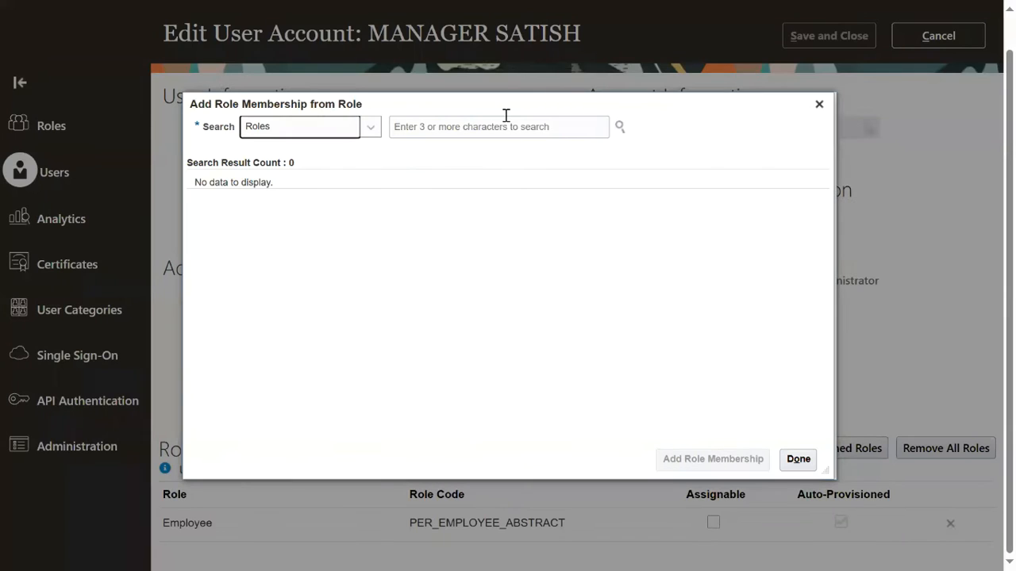
{"action": "left_click", "coordinate": [534, 128]}
{"action": "type", "text": "LINE MAN"}
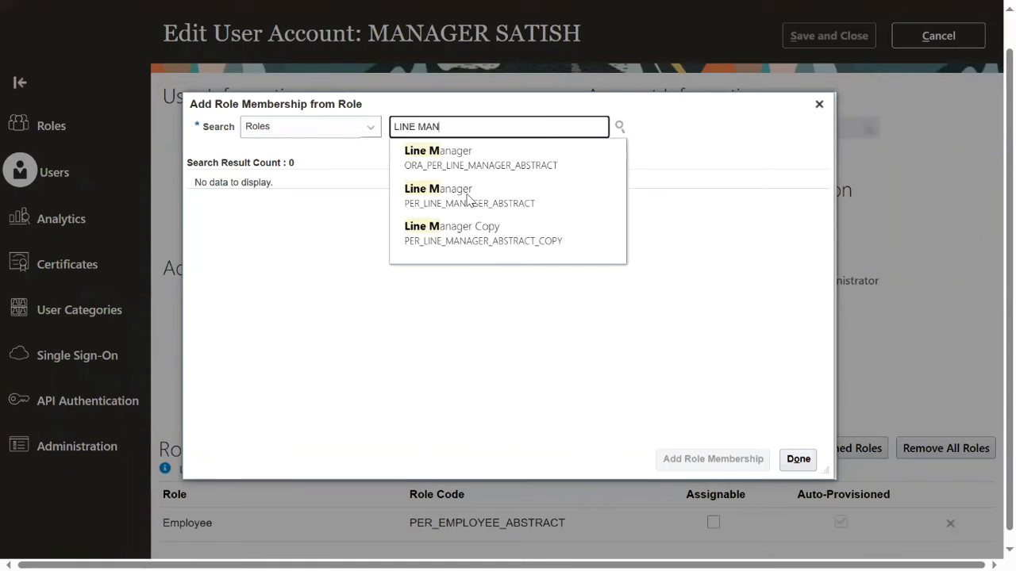
{"action": "left_click", "coordinate": [468, 199]}
{"action": "left_click_drag", "start_coordinate": [309, 208], "coordinate": [314, 207]}
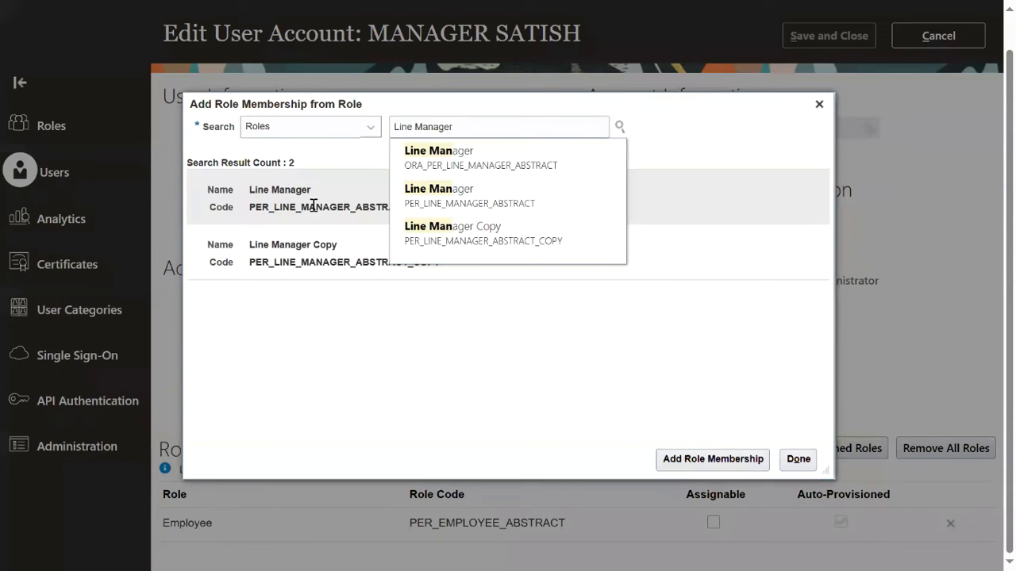
{"action": "left_click", "coordinate": [740, 461]}
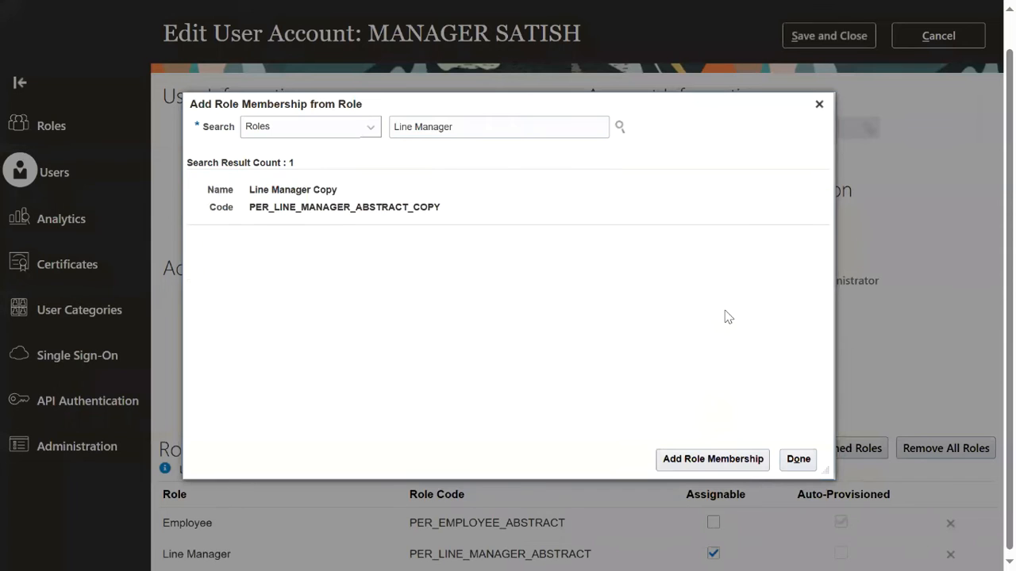
{"action": "left_click", "coordinate": [798, 461]}
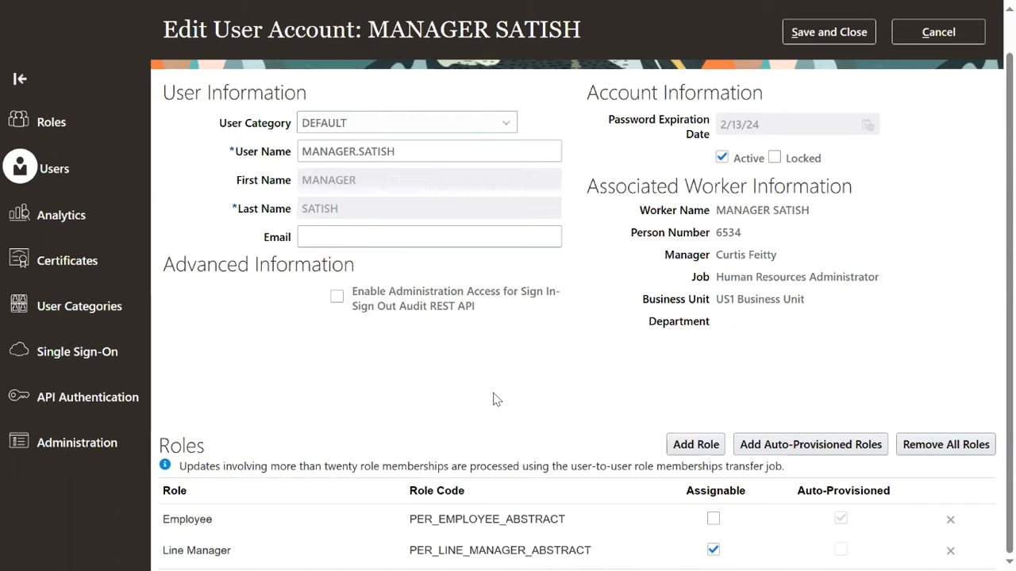
{"action": "scroll", "coordinate": [841, 119], "scroll_direction": "up", "scroll_amount": 1}
{"action": "left_click", "coordinate": [831, 73]}
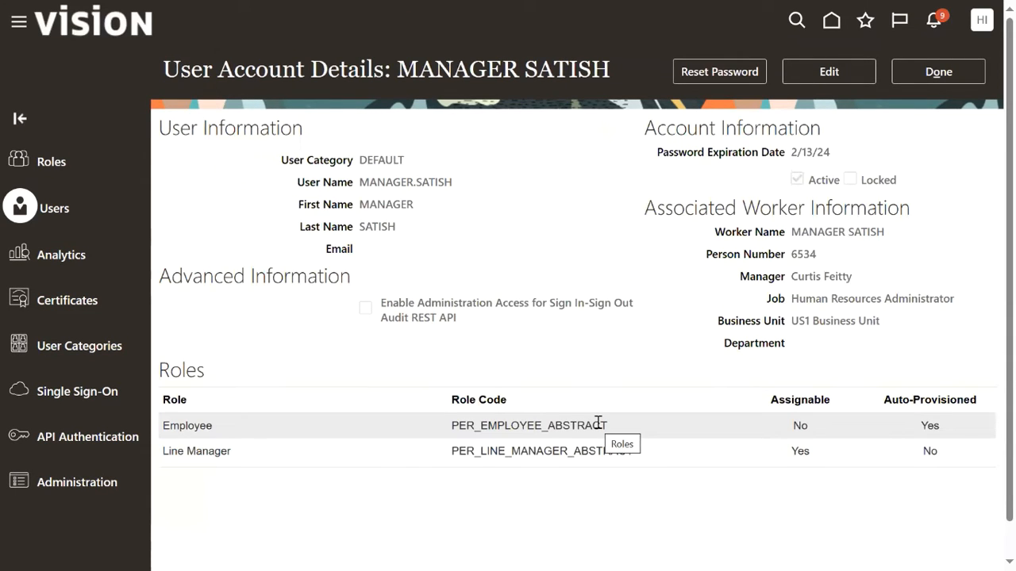
Search user accounts for 'emp', open the new employee's account, and start a password reset.
{"action": "left_click", "coordinate": [927, 70]}
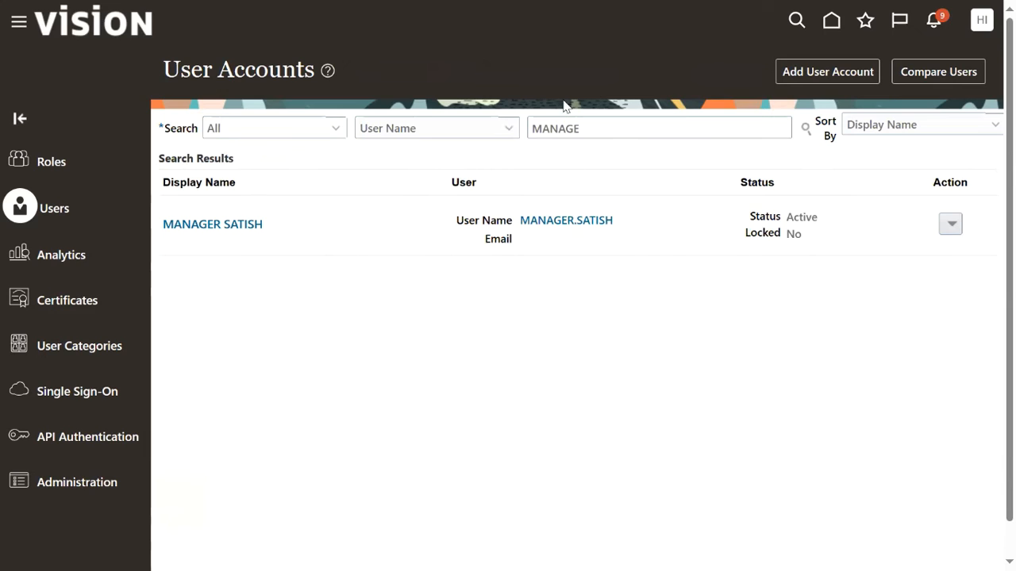
{"action": "left_click", "coordinate": [608, 129]}
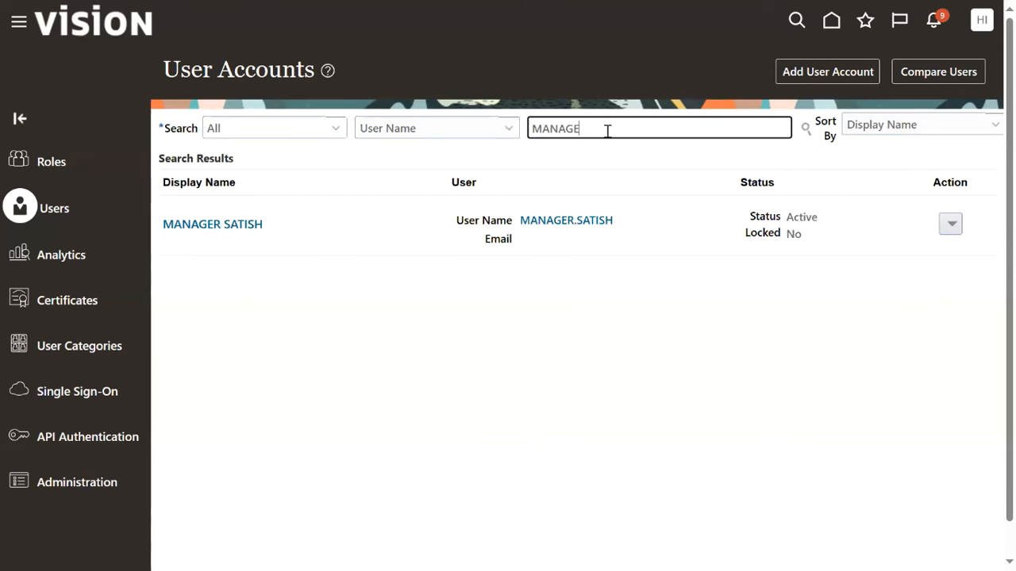
{"action": "double_click", "coordinate": [608, 130]}
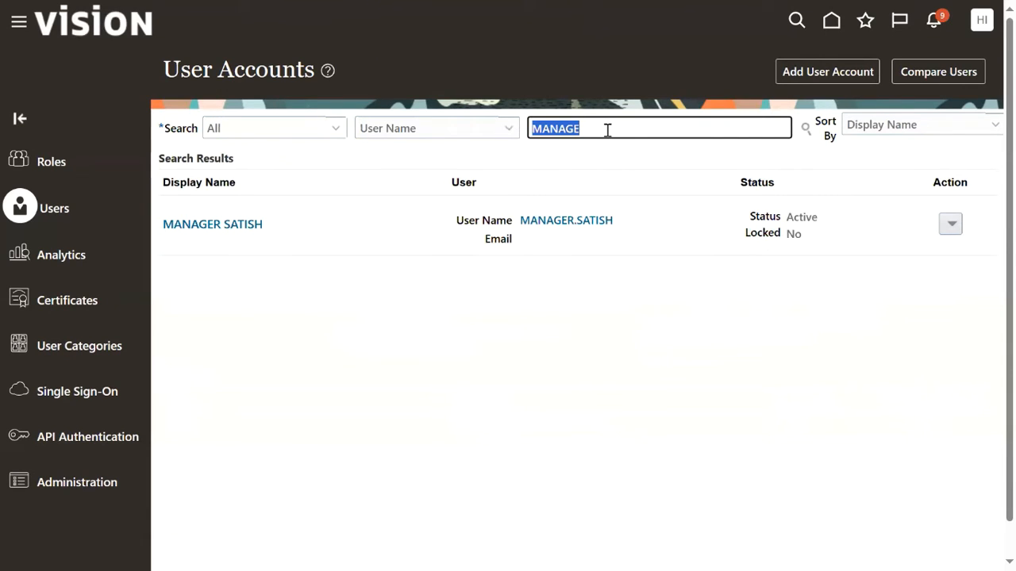
{"action": "type", "text": "emp"}
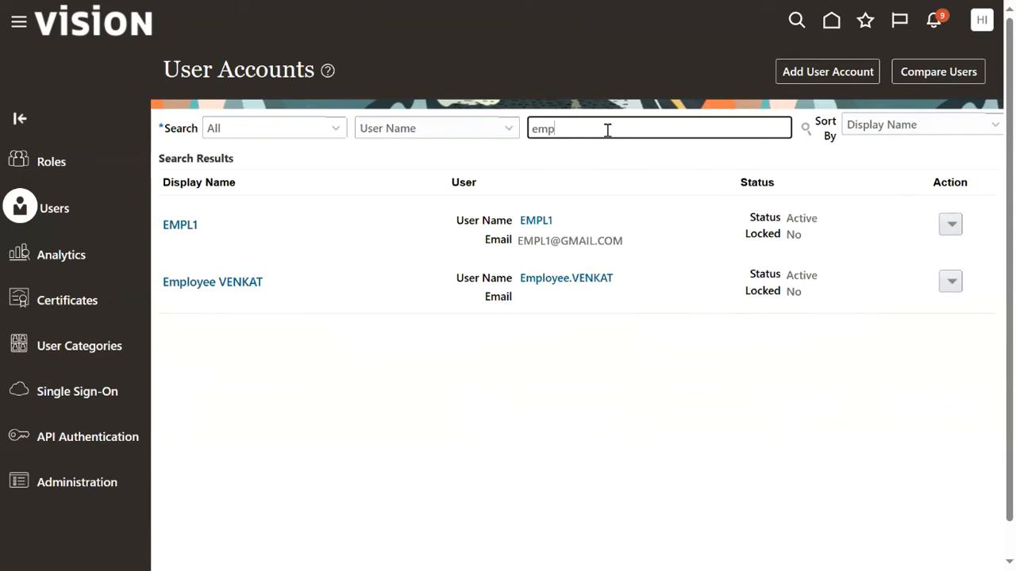
{"action": "left_click", "coordinate": [584, 277]}
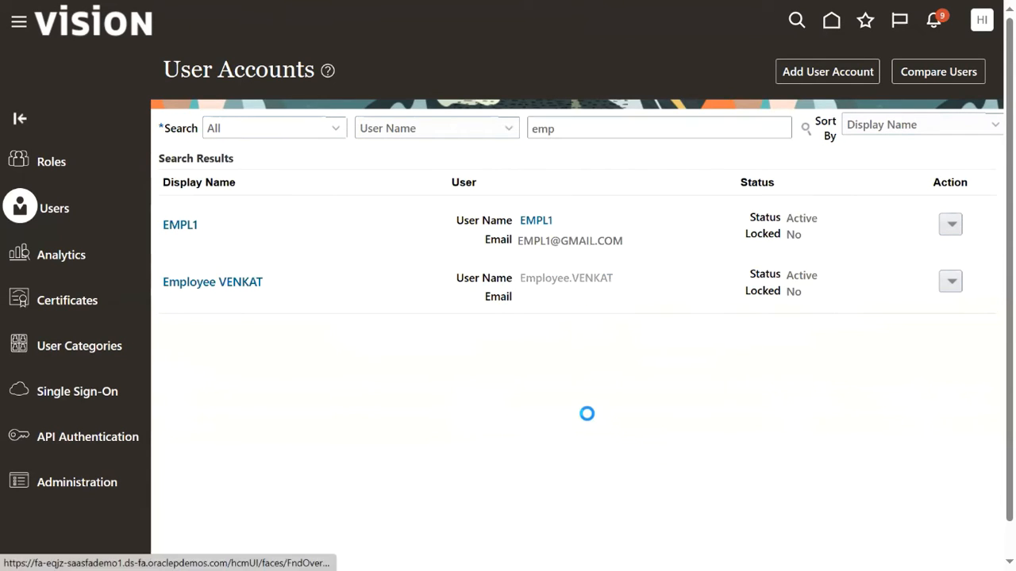
{"action": "left_click", "coordinate": [720, 71]}
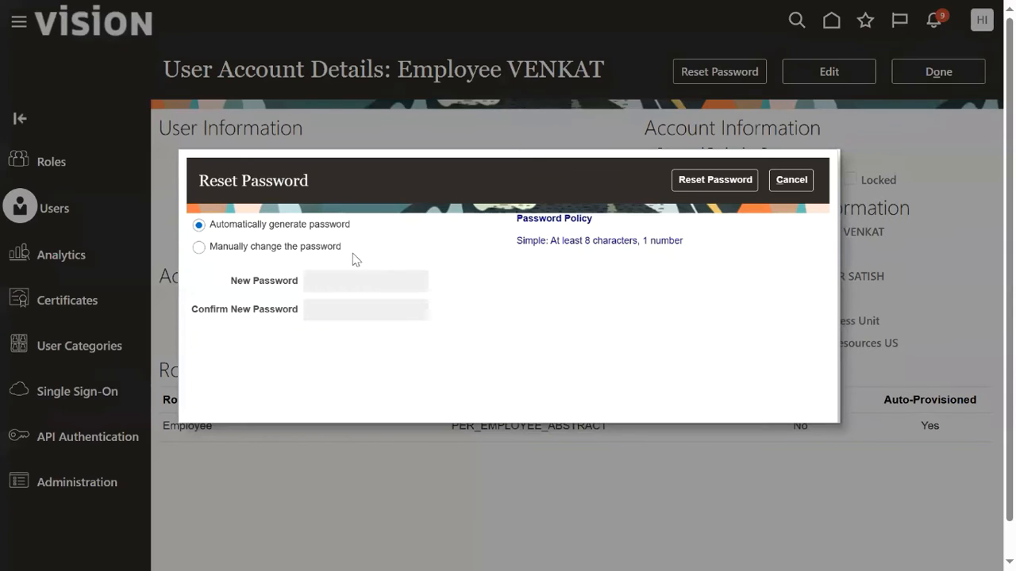
Manually set and confirm the employee's new password, apply it, and close the account details.
{"action": "left_click", "coordinate": [325, 251]}
{"action": "left_click", "coordinate": [371, 288]}
{"action": "type", "text": "********"}
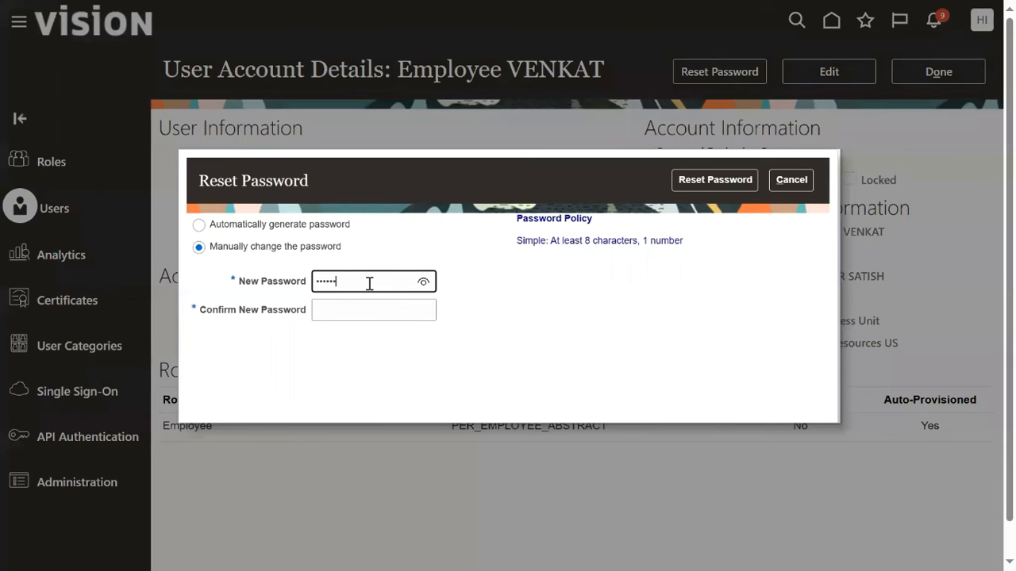
{"action": "left_click", "coordinate": [364, 306]}
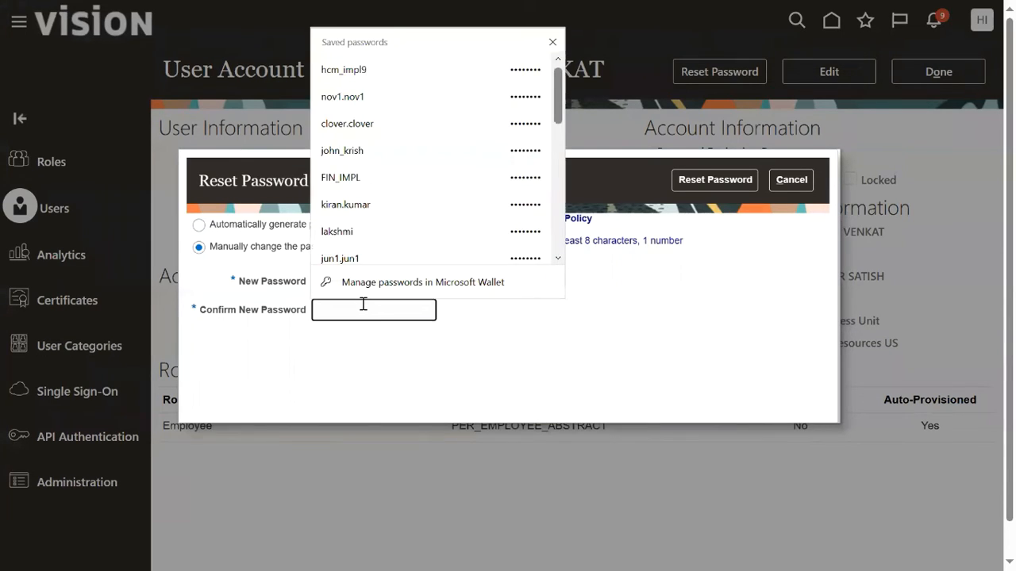
{"action": "type", "text": "********"}
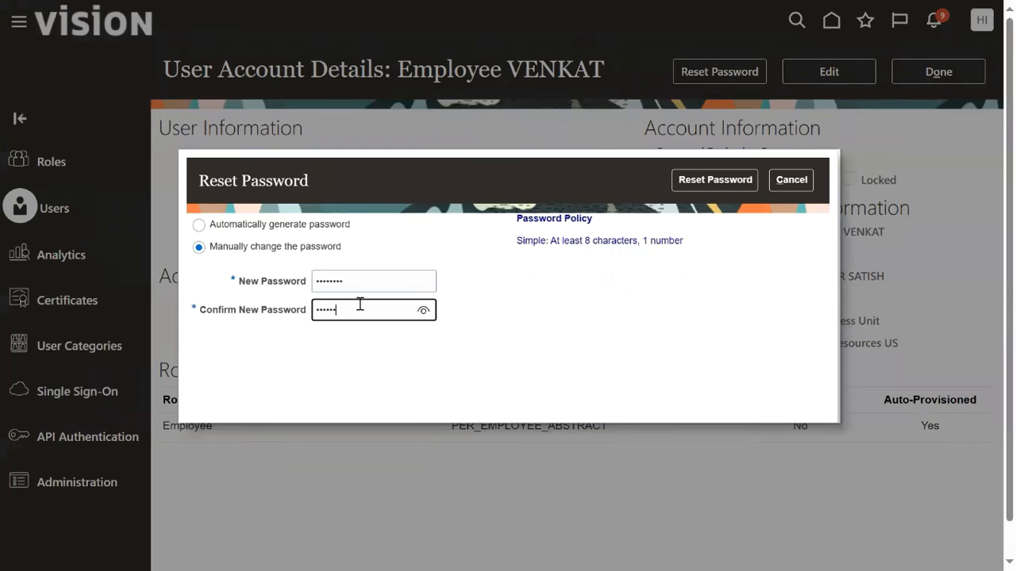
{"action": "left_click", "coordinate": [715, 180]}
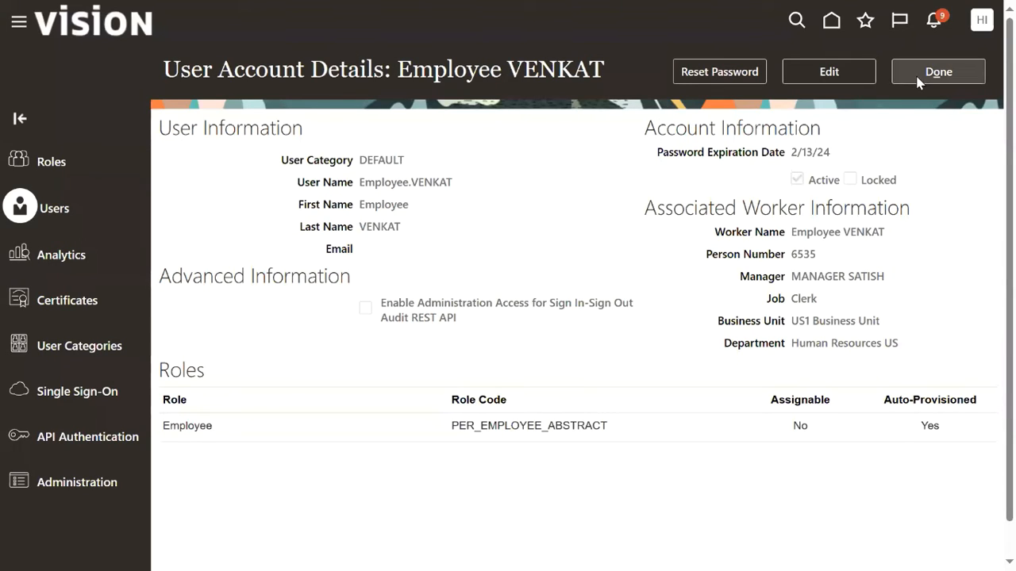
{"action": "left_click", "coordinate": [918, 77]}
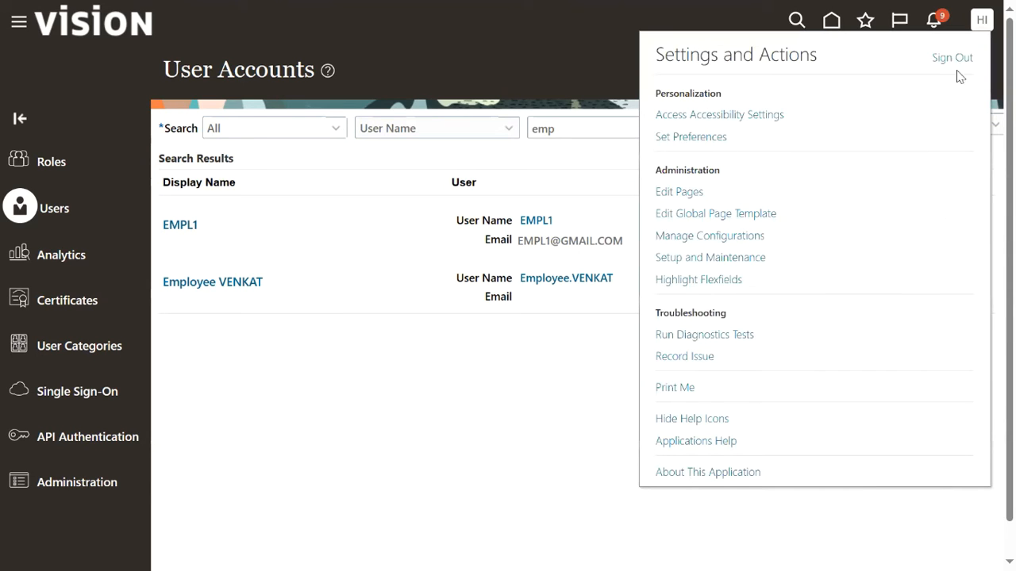
Sign out as administrator and sign in with the employee's user ID and new password.
{"action": "left_click", "coordinate": [958, 59]}
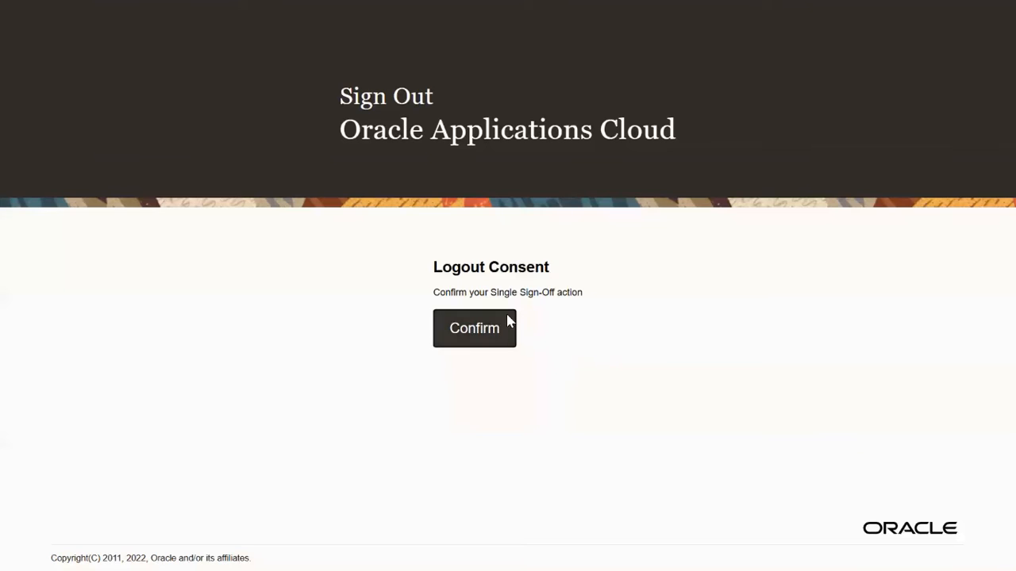
{"action": "left_click", "coordinate": [508, 321]}
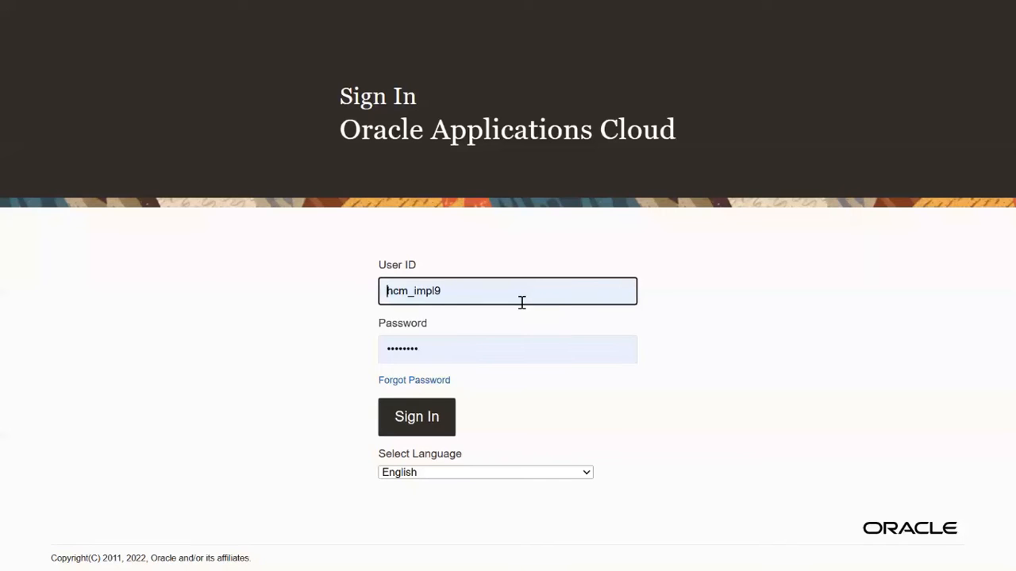
{"action": "double_click", "coordinate": [521, 300]}
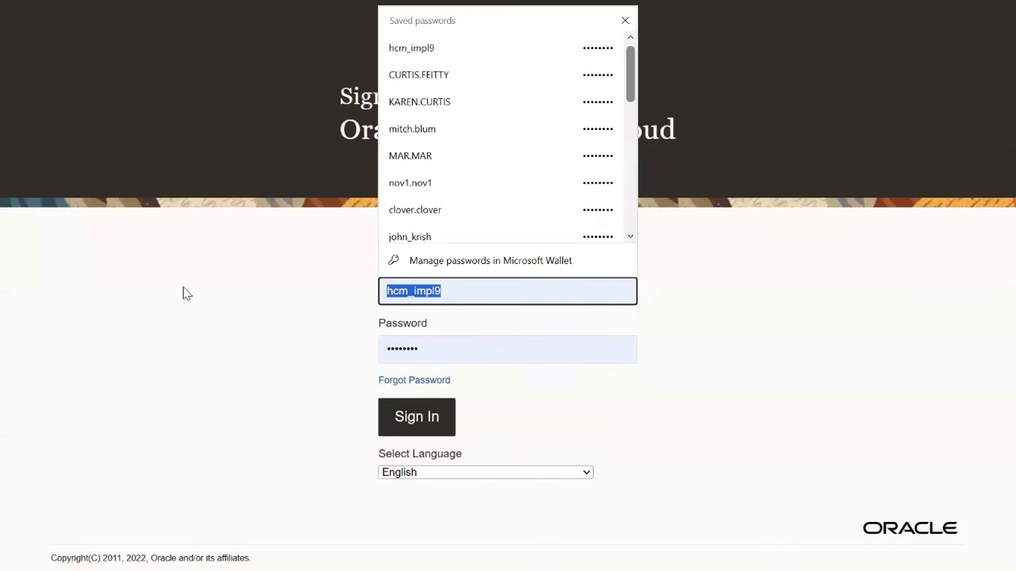
{"action": "type", "text": "employee."}
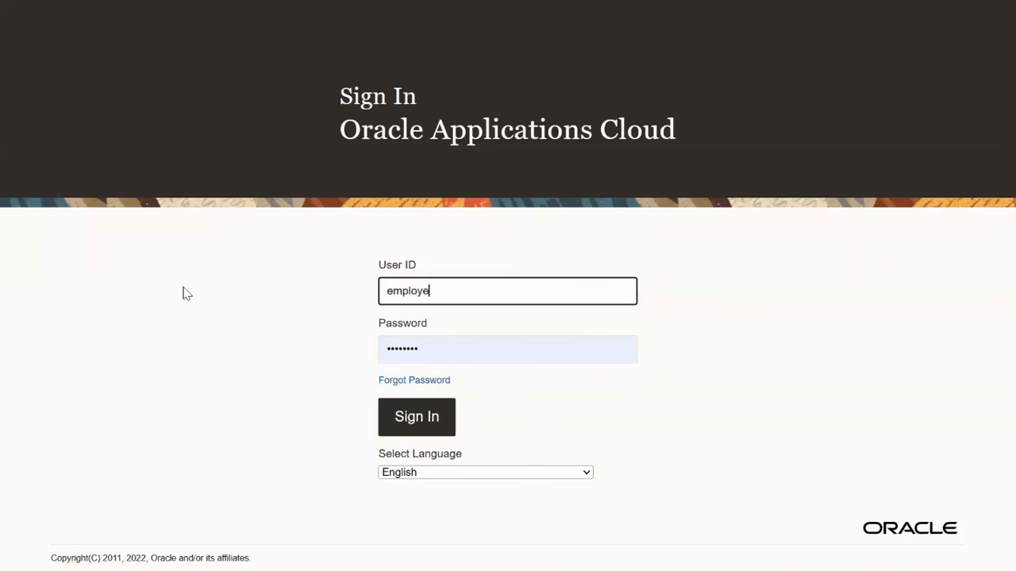
{"action": "type", "text": "venkat"}
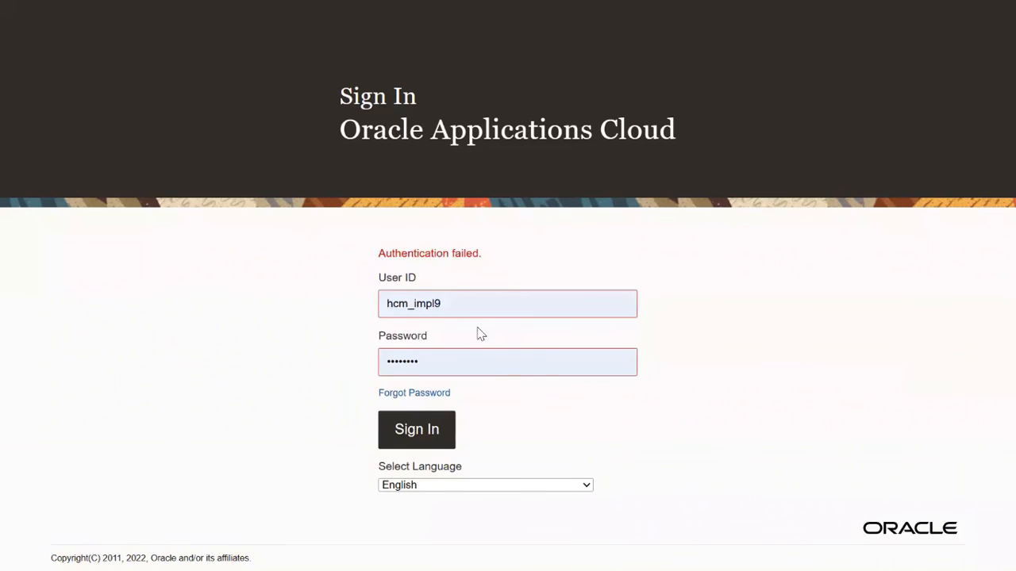
{"action": "double_click", "coordinate": [485, 310]}
{"action": "type", "text": "em"}
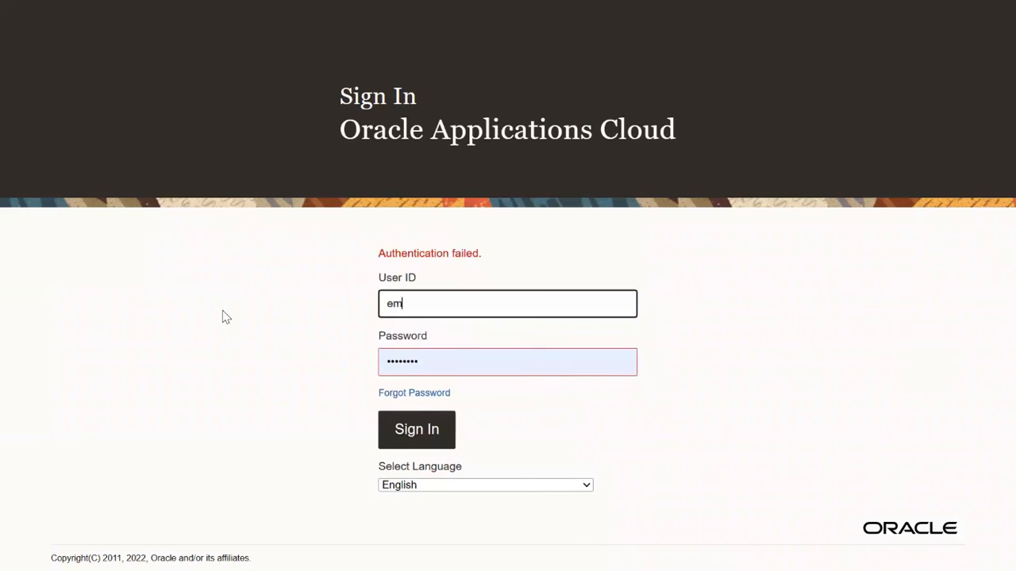
{"action": "type", "text": "ployee.venkat"}
{"action": "key", "text": "Tab"}
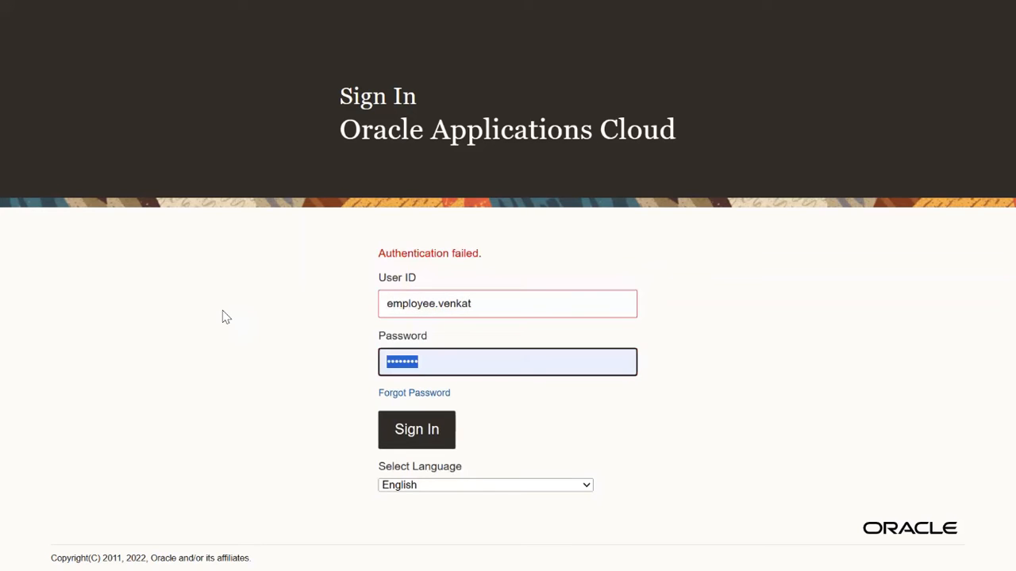
{"action": "type", "text": "Welcome1"}
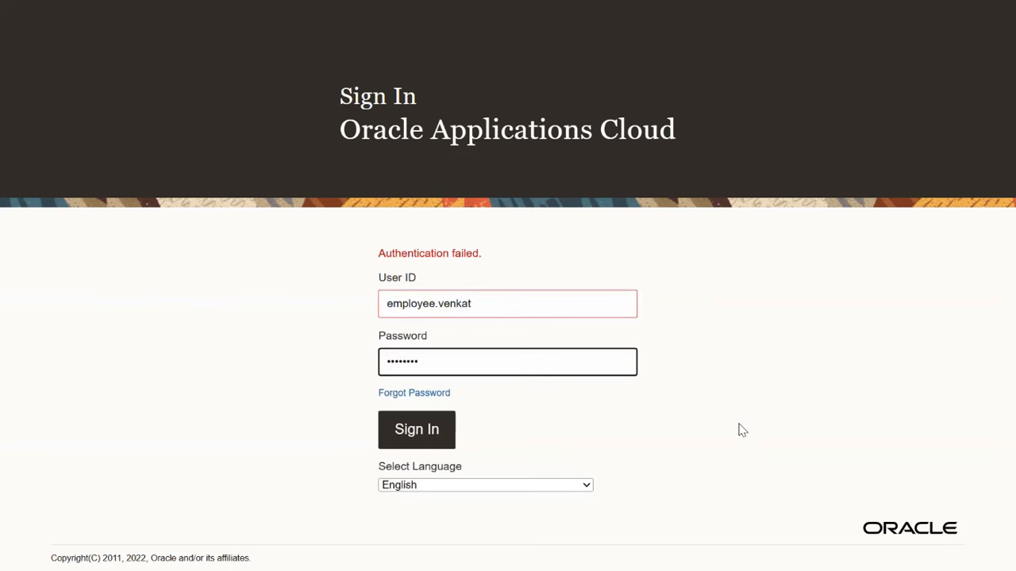
{"action": "key", "text": "Return"}
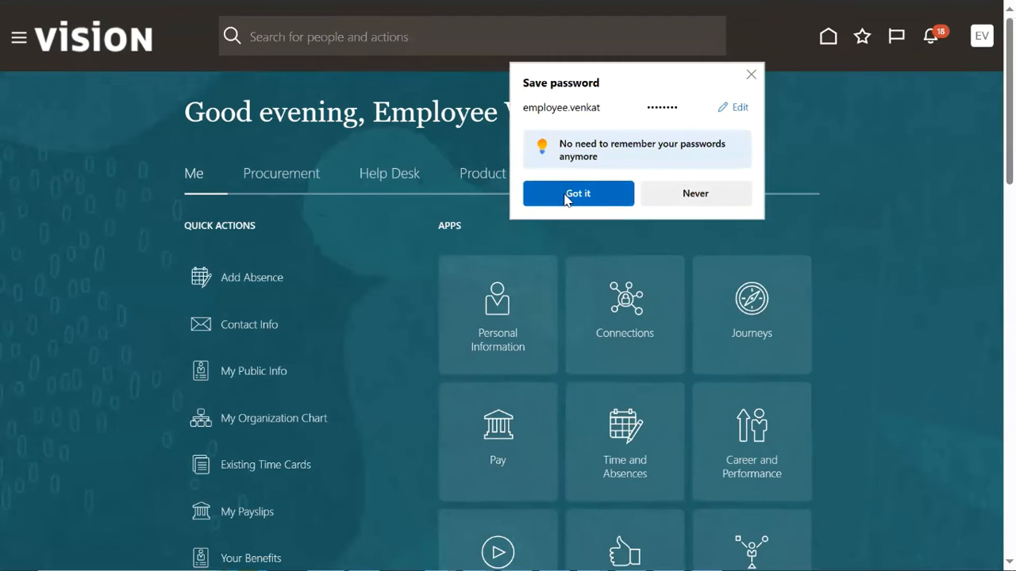
Dismiss the save-password prompt and open Personal Information from the Me navigation section.
{"action": "left_click", "coordinate": [566, 195]}
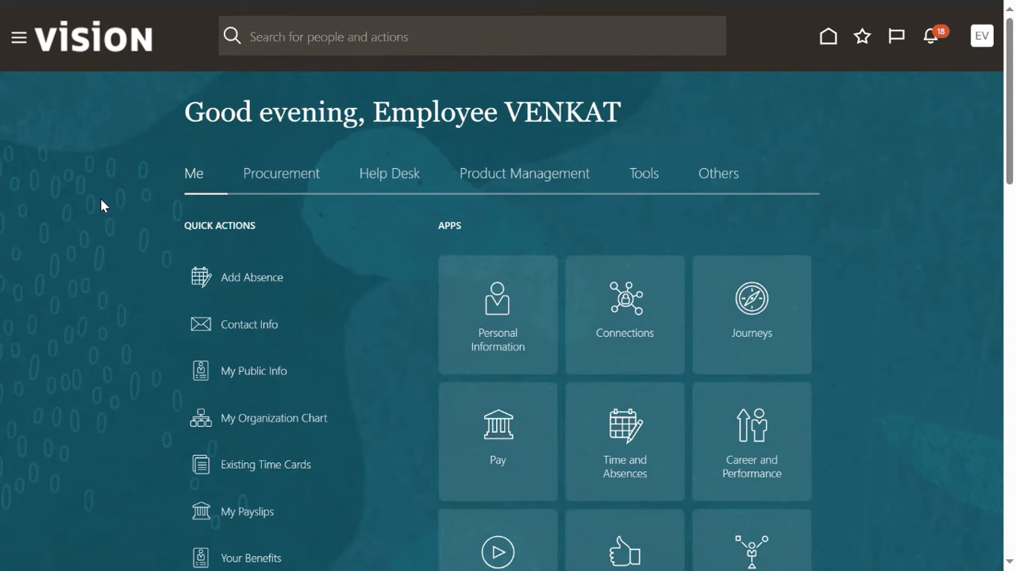
{"action": "left_click", "coordinate": [18, 38]}
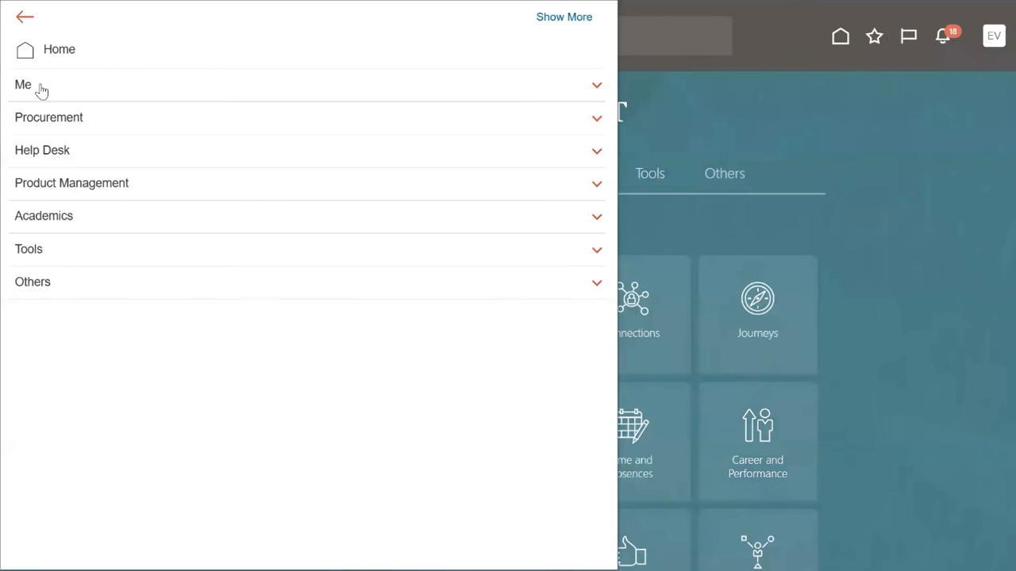
{"action": "left_click", "coordinate": [36, 89]}
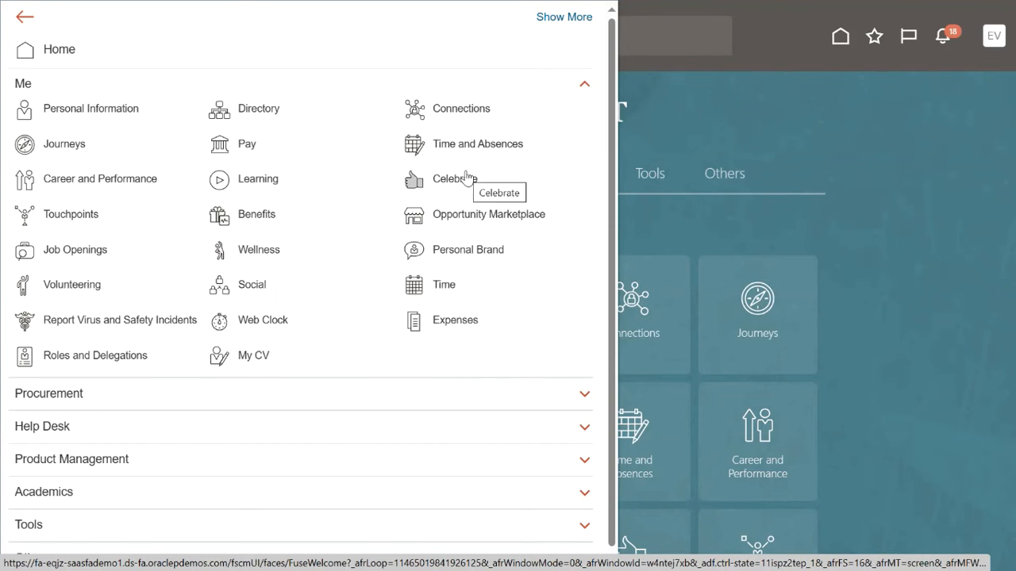
{"action": "left_click", "coordinate": [99, 117]}
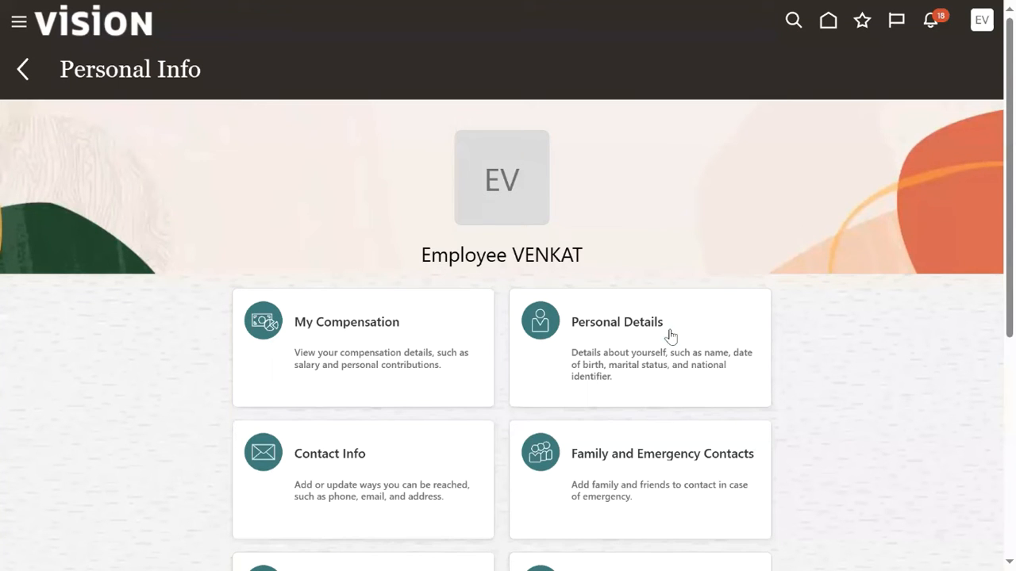
{"action": "scroll", "coordinate": [648, 352], "scroll_direction": "down", "scroll_amount": 2}
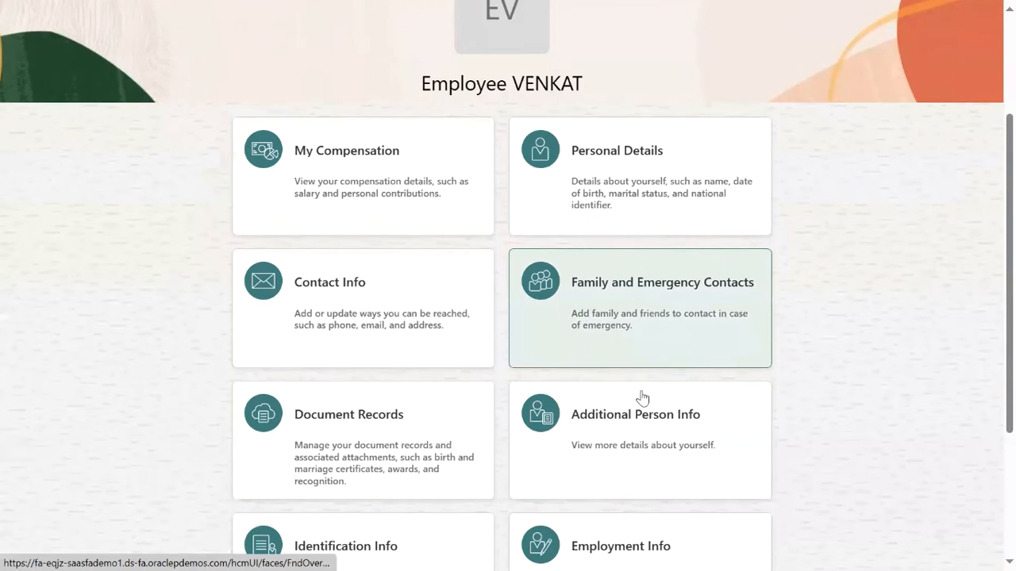
{"action": "scroll", "coordinate": [682, 400], "scroll_direction": "down", "scroll_amount": 2}
{"action": "scroll", "coordinate": [718, 350], "scroll_direction": "down", "scroll_amount": 1}
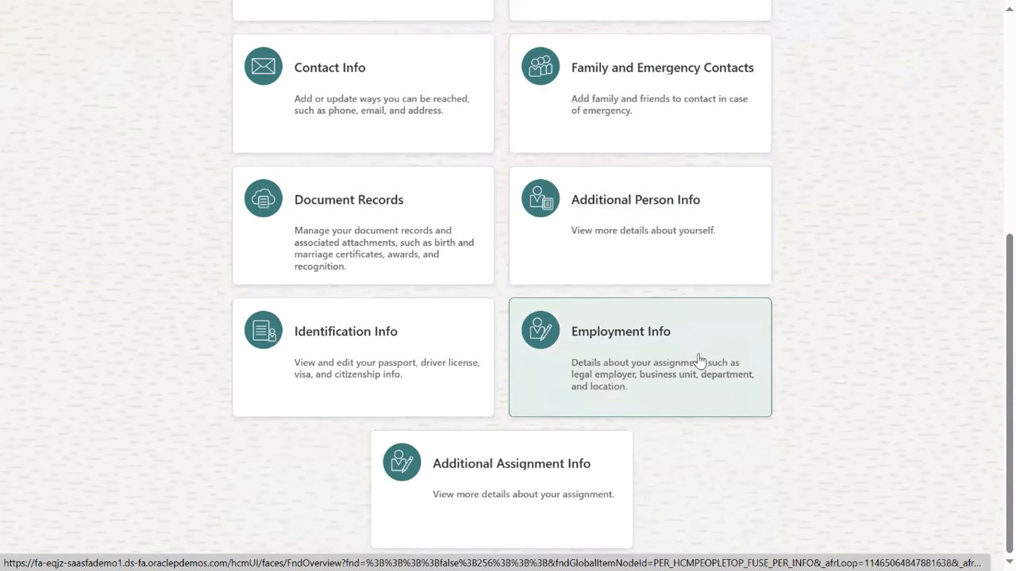
Open Employment Info and review the assignment: Clerk, Human Resources US, Admin01, Redwood City.
{"action": "left_click", "coordinate": [698, 360]}
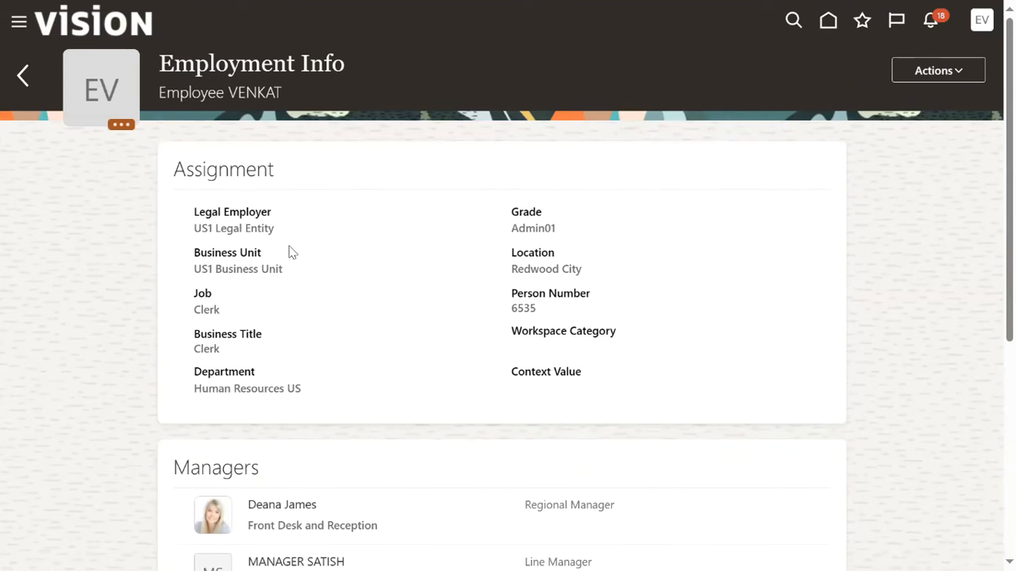
{"action": "left_click_drag", "start_coordinate": [195, 227], "coordinate": [295, 238]}
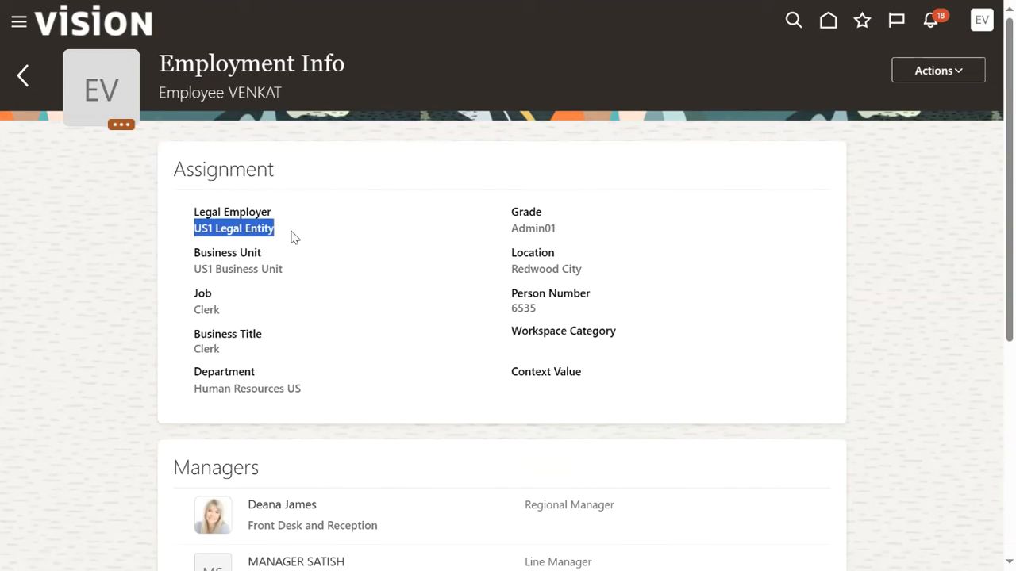
{"action": "left_click_drag", "start_coordinate": [194, 269], "coordinate": [294, 279]}
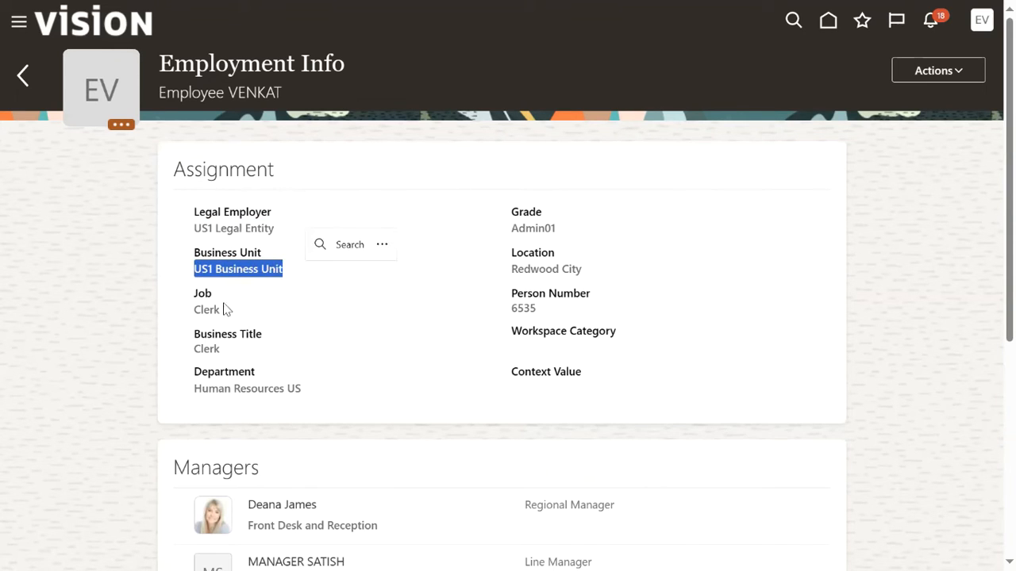
{"action": "left_click_drag", "start_coordinate": [190, 318], "coordinate": [255, 318]}
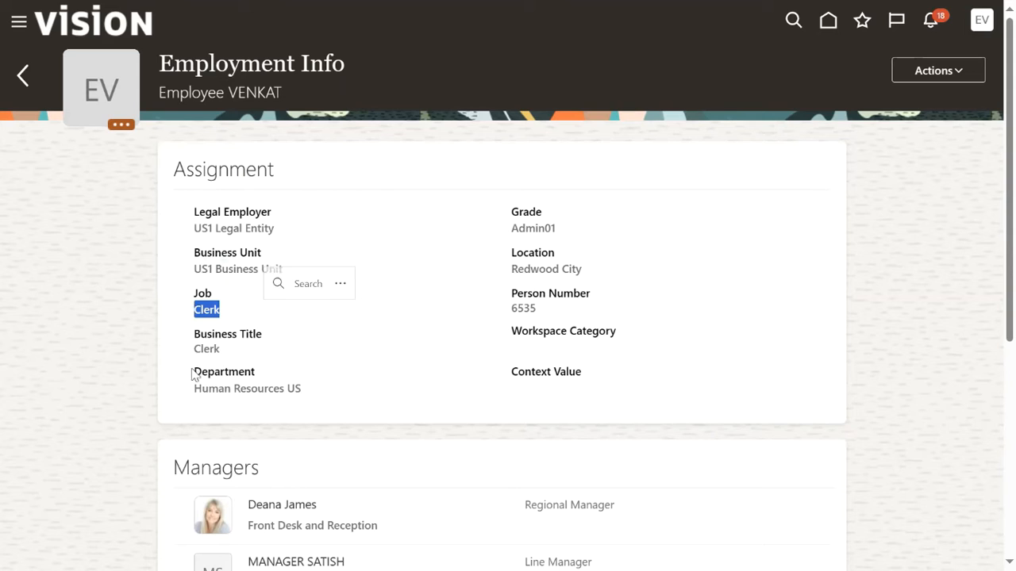
{"action": "left_click_drag", "start_coordinate": [197, 390], "coordinate": [325, 399]}
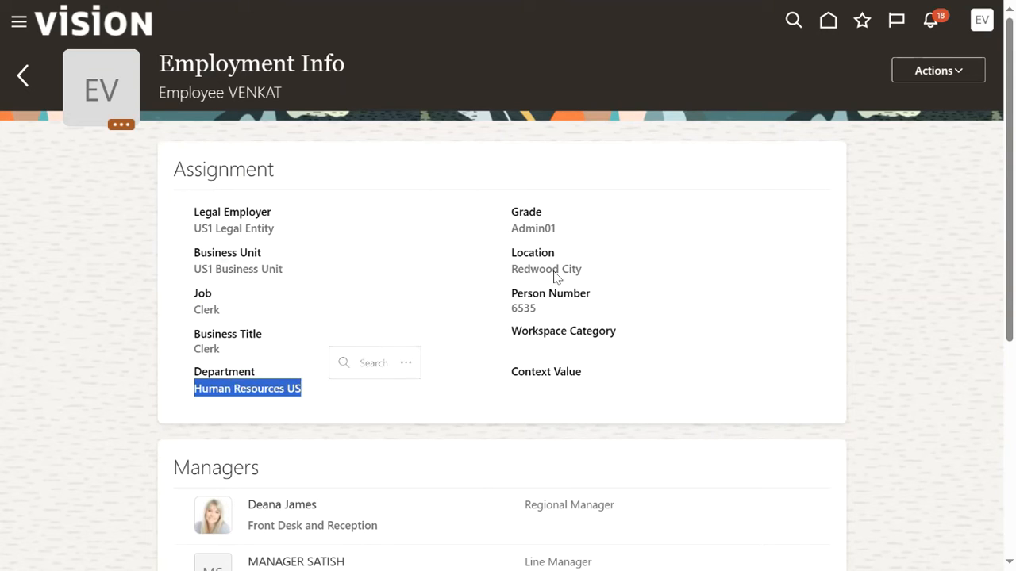
{"action": "left_click_drag", "start_coordinate": [510, 228], "coordinate": [568, 233]}
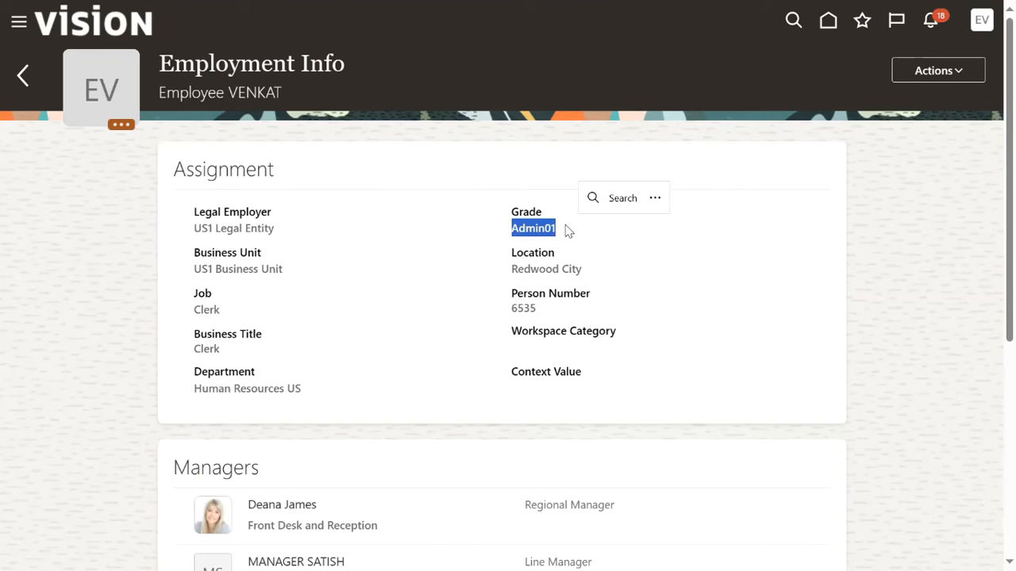
{"action": "left_click_drag", "start_coordinate": [513, 270], "coordinate": [585, 283]}
{"action": "left_click_drag", "start_coordinate": [512, 309], "coordinate": [546, 311]}
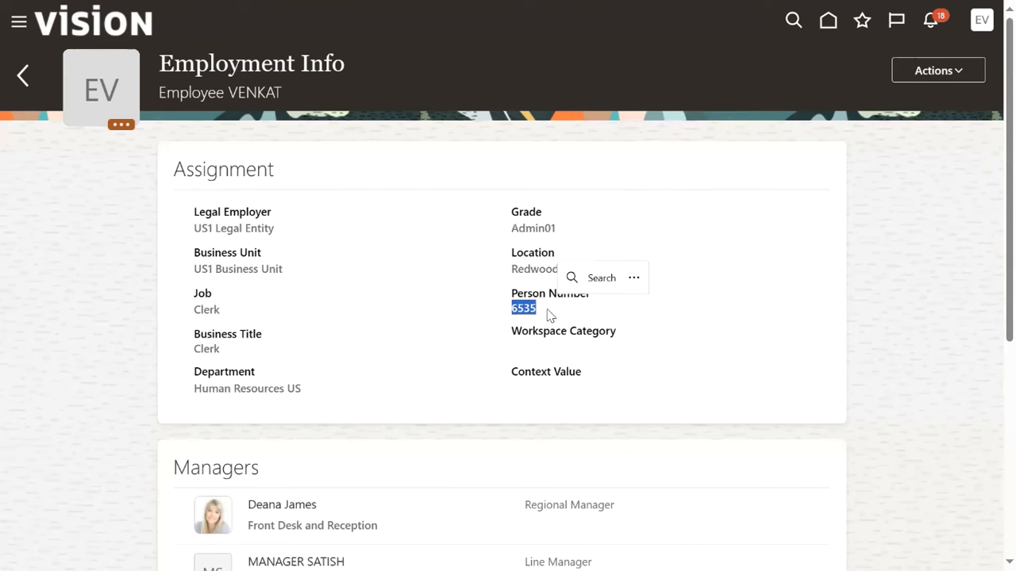
{"action": "scroll", "coordinate": [540, 361], "scroll_direction": "down", "scroll_amount": 3}
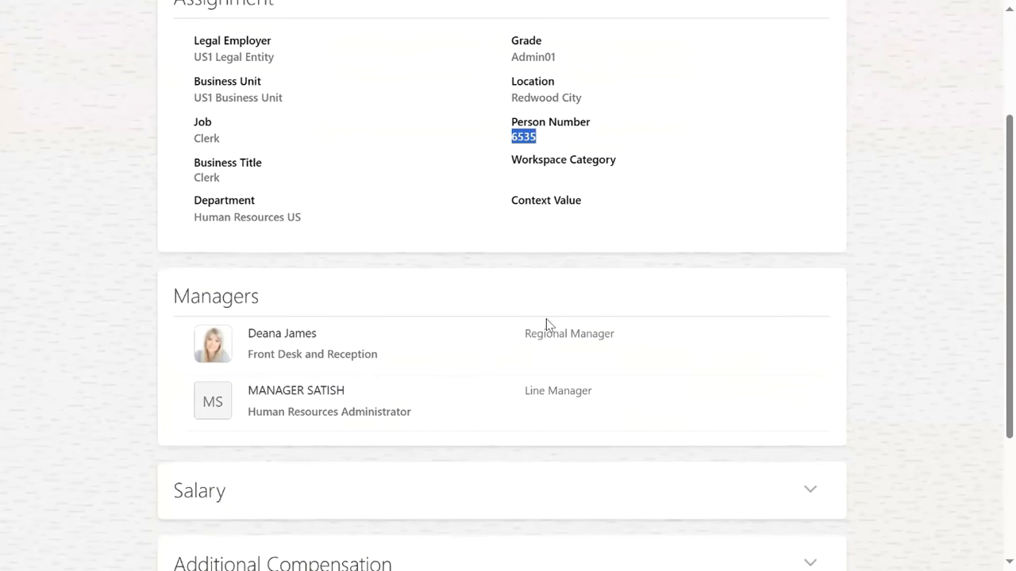
Confirm the listed line manager, expand Employment History, and open the person's actions badge.
{"action": "left_click_drag", "start_coordinate": [175, 295], "coordinate": [265, 299]}
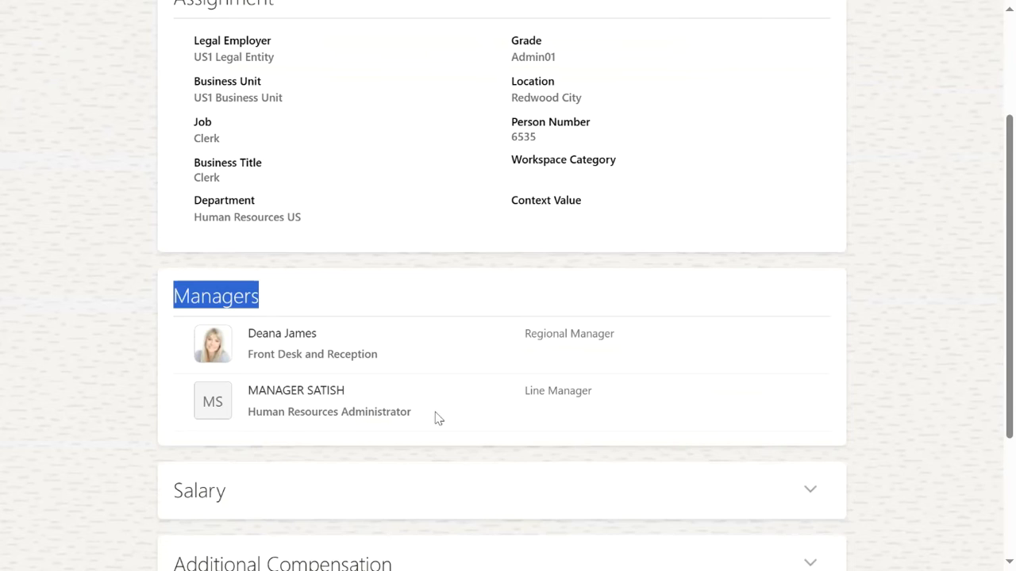
{"action": "left_click", "coordinate": [528, 396]}
{"action": "left_click_drag", "start_coordinate": [308, 390], "coordinate": [354, 394]}
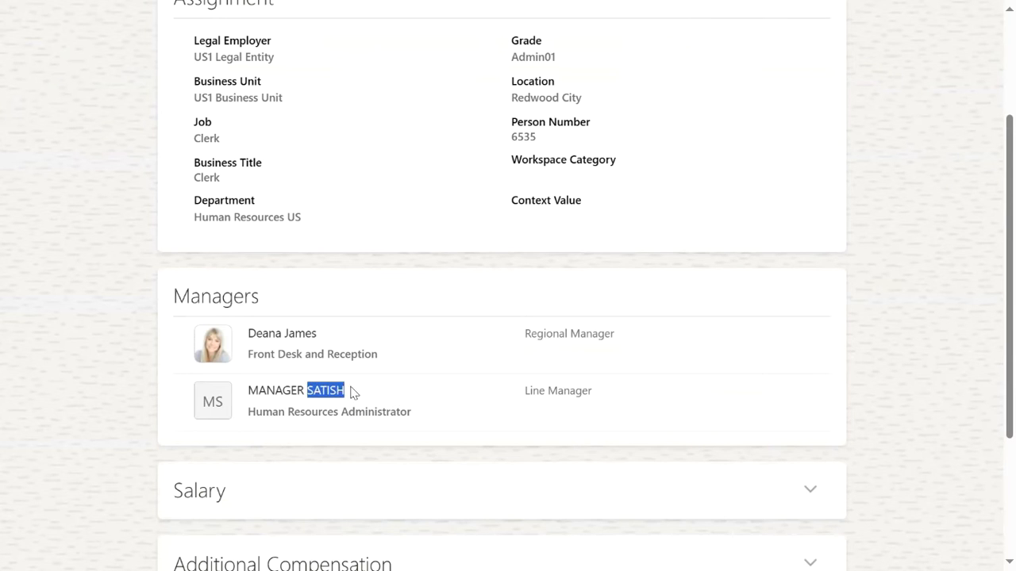
{"action": "left_click", "coordinate": [538, 393]}
{"action": "scroll", "coordinate": [265, 352], "scroll_direction": "down", "scroll_amount": 2}
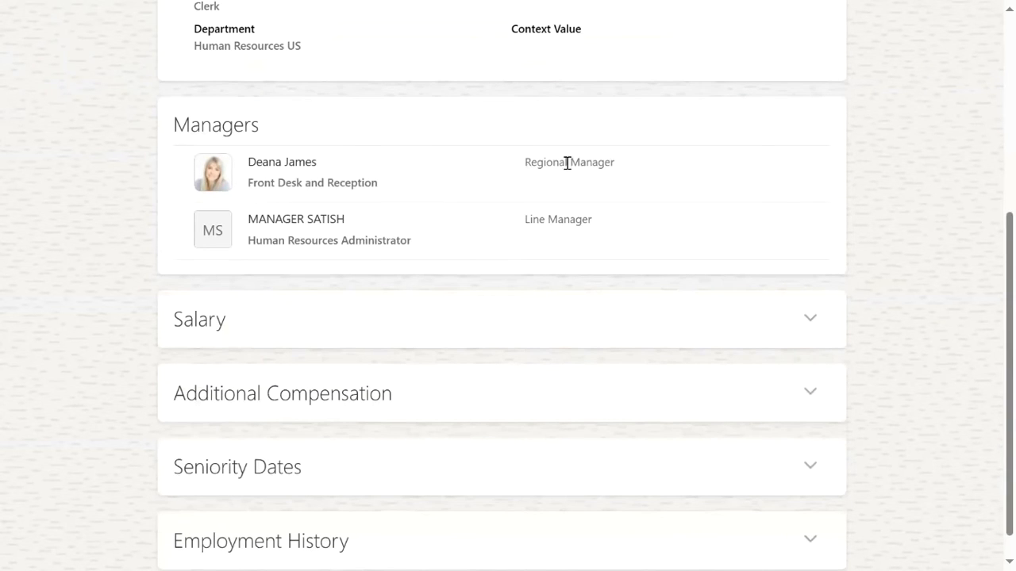
{"action": "scroll", "coordinate": [516, 370], "scroll_direction": "down", "scroll_amount": 1}
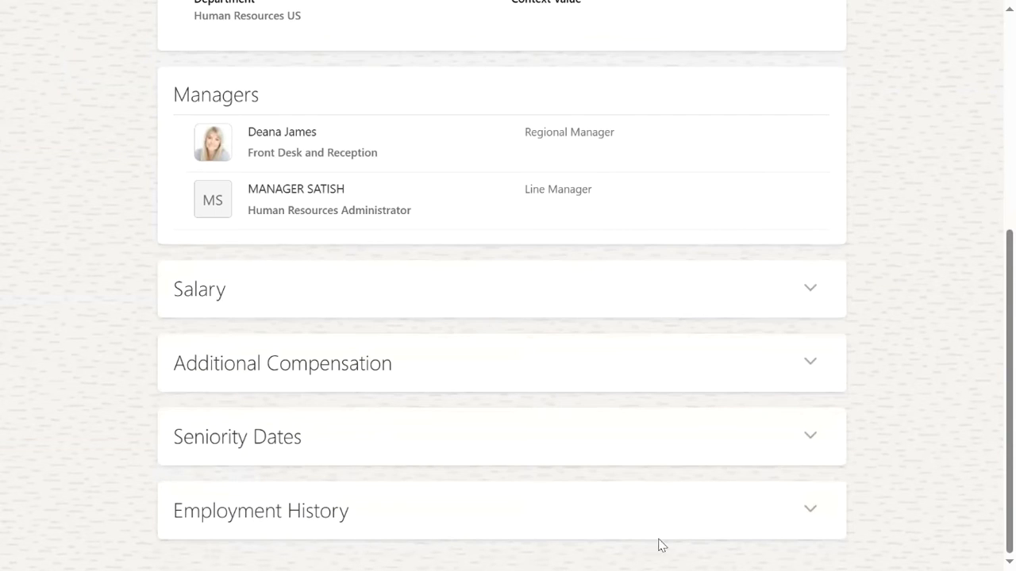
{"action": "left_click", "coordinate": [790, 510]}
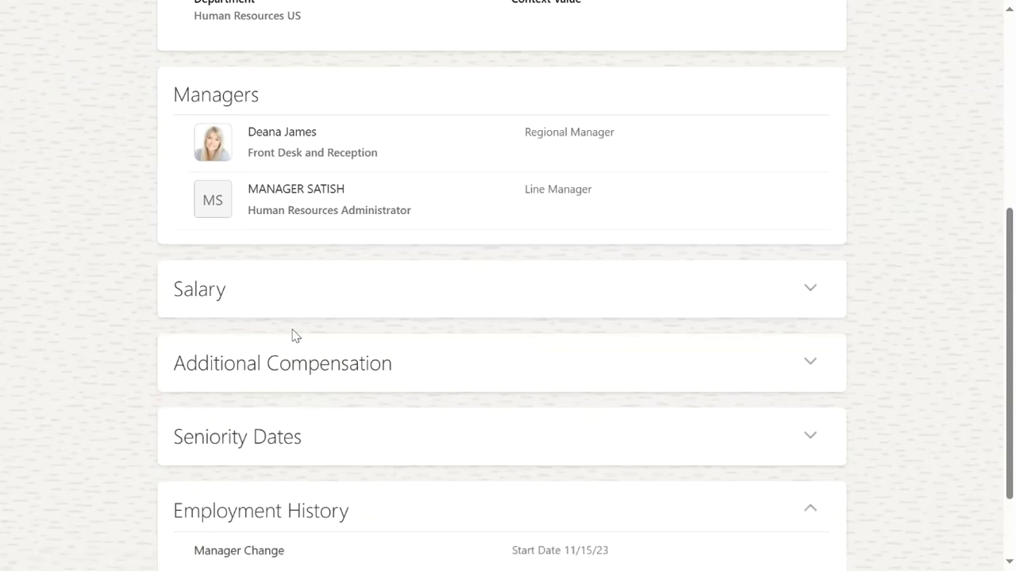
{"action": "scroll", "coordinate": [447, 397], "scroll_direction": "down", "scroll_amount": 1}
{"action": "scroll", "coordinate": [449, 391], "scroll_direction": "up", "scroll_amount": 4}
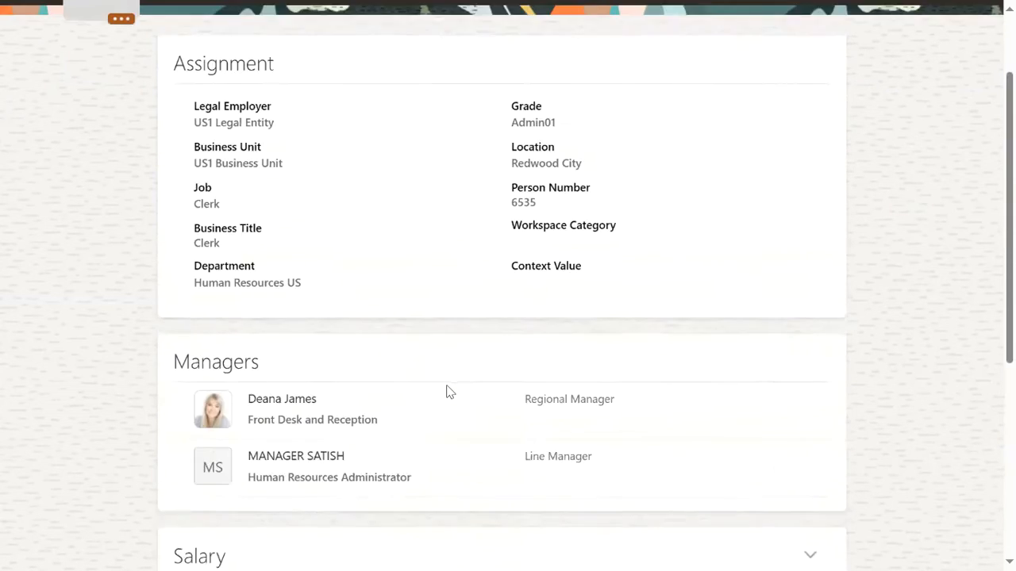
{"action": "scroll", "coordinate": [447, 392], "scroll_direction": "up", "scroll_amount": 1}
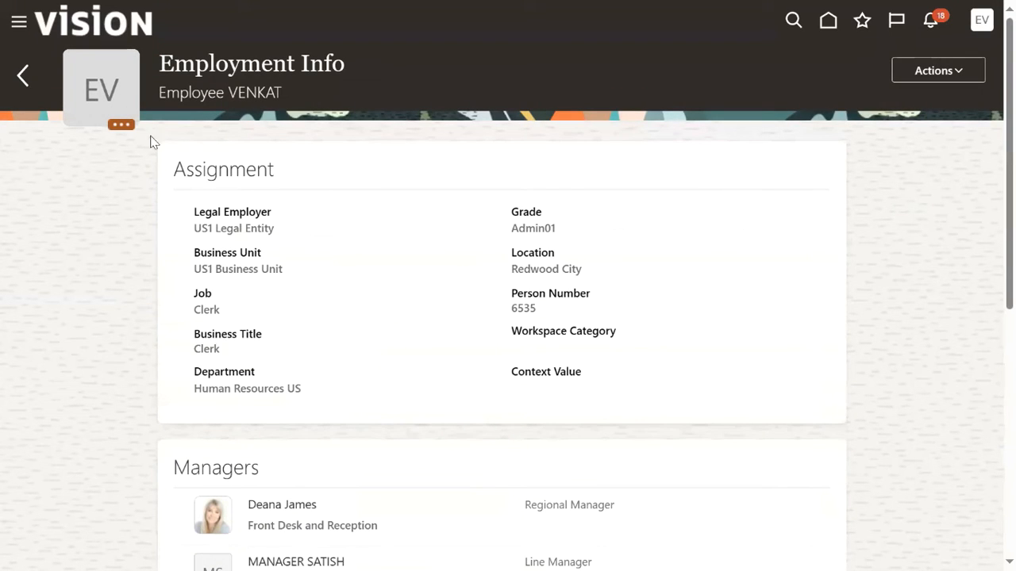
{"action": "left_click", "coordinate": [121, 124]}
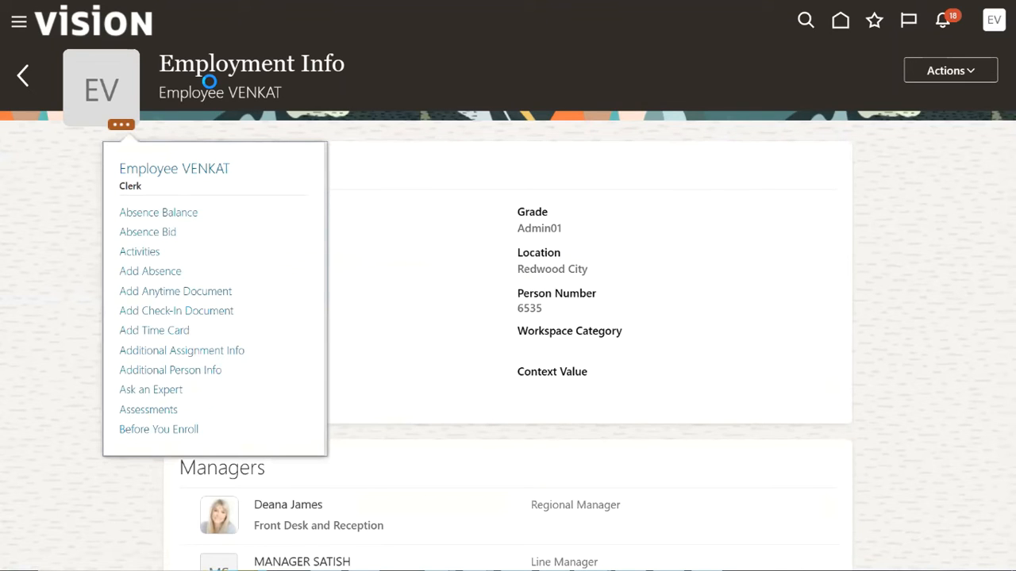
Sign out of the employee account and sign in with the manager's user ID and password.
{"action": "left_click", "coordinate": [993, 23]}
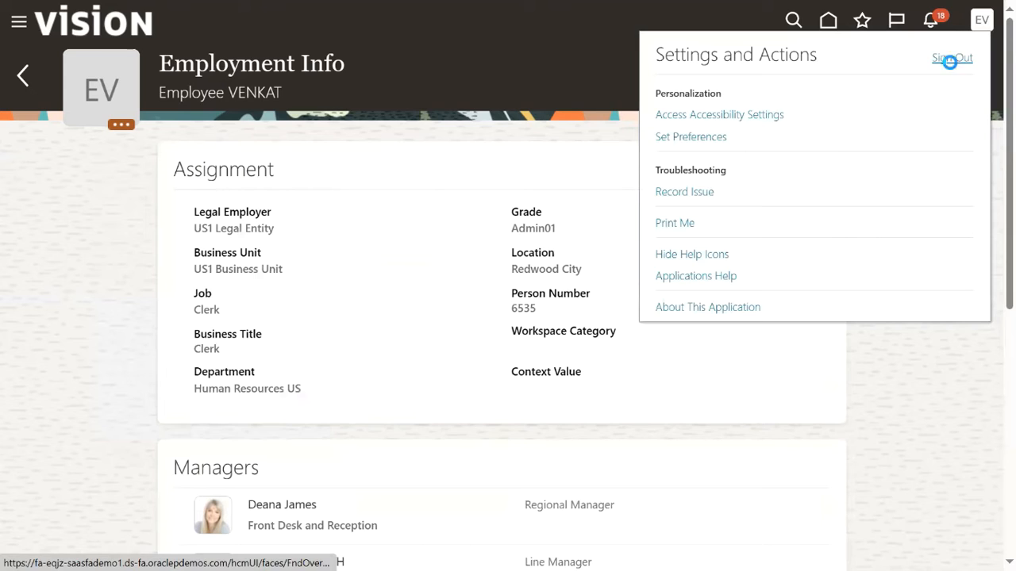
{"action": "left_click", "coordinate": [949, 64]}
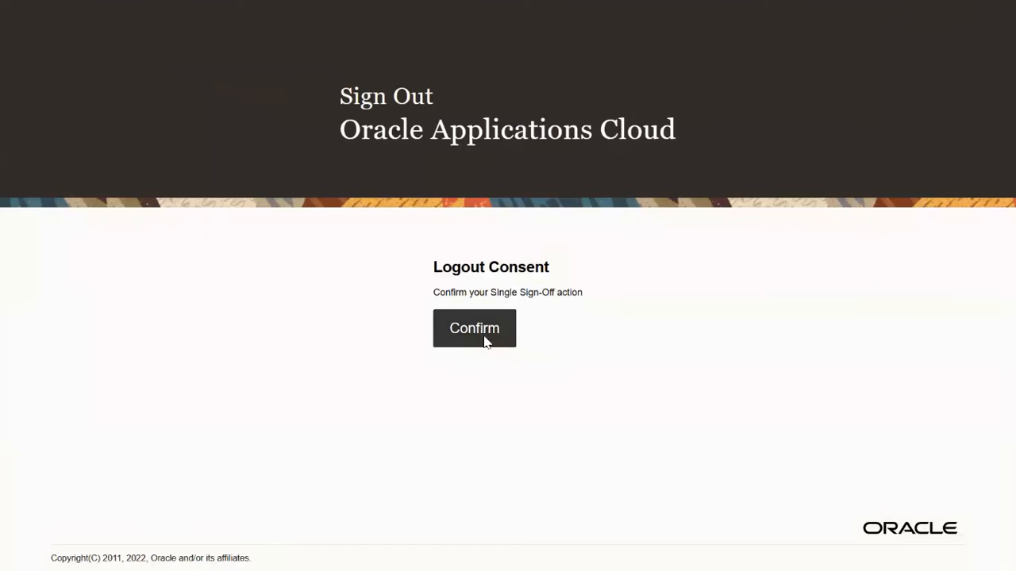
{"action": "left_click", "coordinate": [475, 329]}
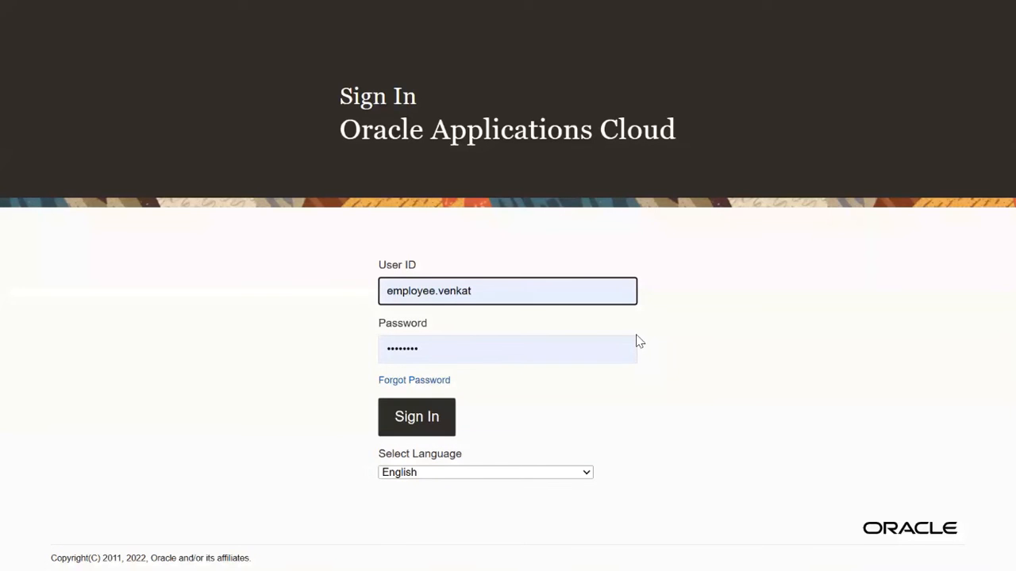
{"action": "left_click", "coordinate": [514, 291]}
{"action": "key", "text": "ctrl+a"}
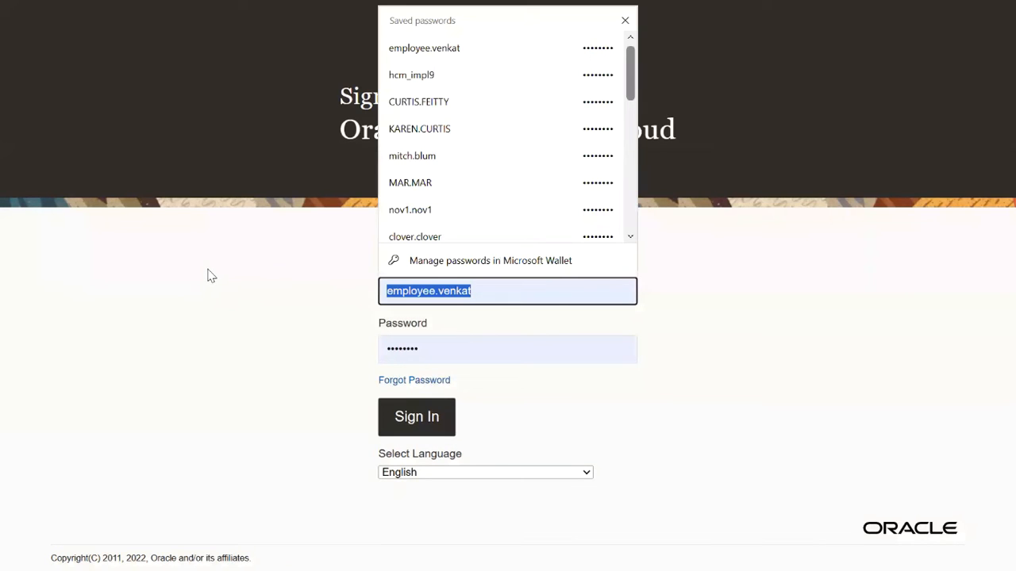
{"action": "type", "text": "manager.satish"}
{"action": "key", "text": "Tab"}
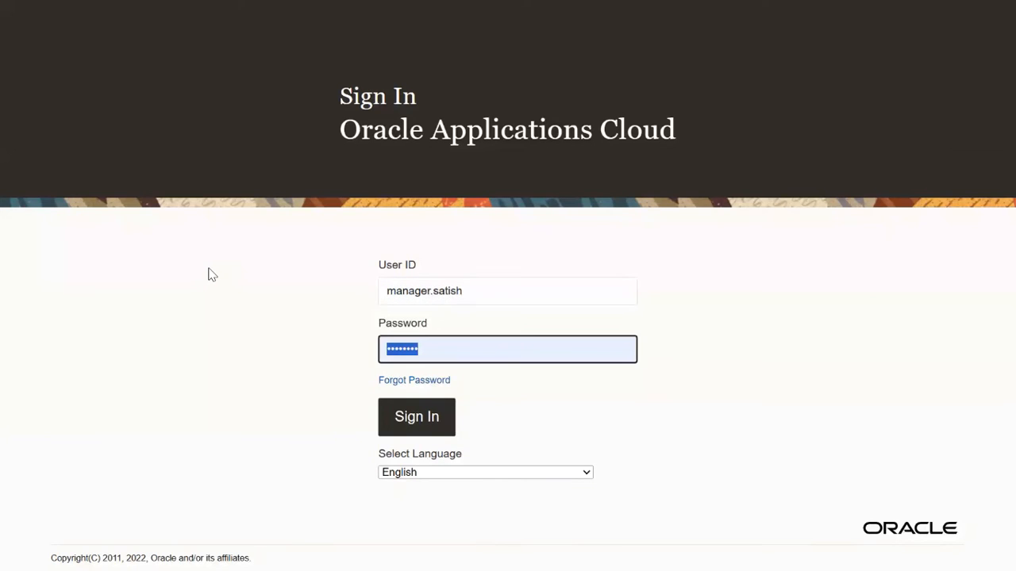
{"action": "type", "text": "W"}
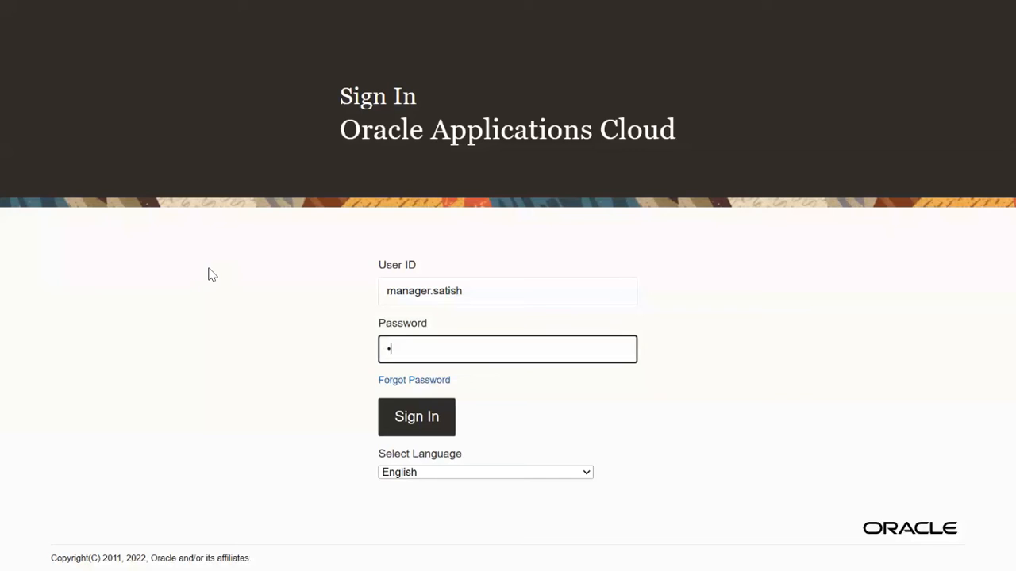
{"action": "type", "text": "elcome1"}
{"action": "left_click", "coordinate": [419, 436]}
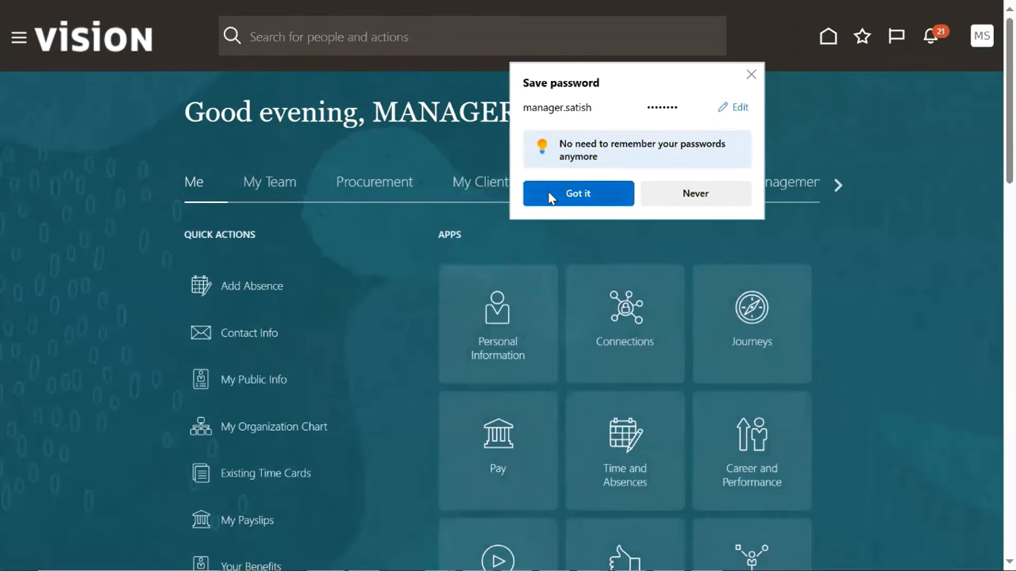
Dismiss the save-password prompt and show the Navigator listing the Me and My Team work areas.
{"action": "left_click", "coordinate": [578, 127]}
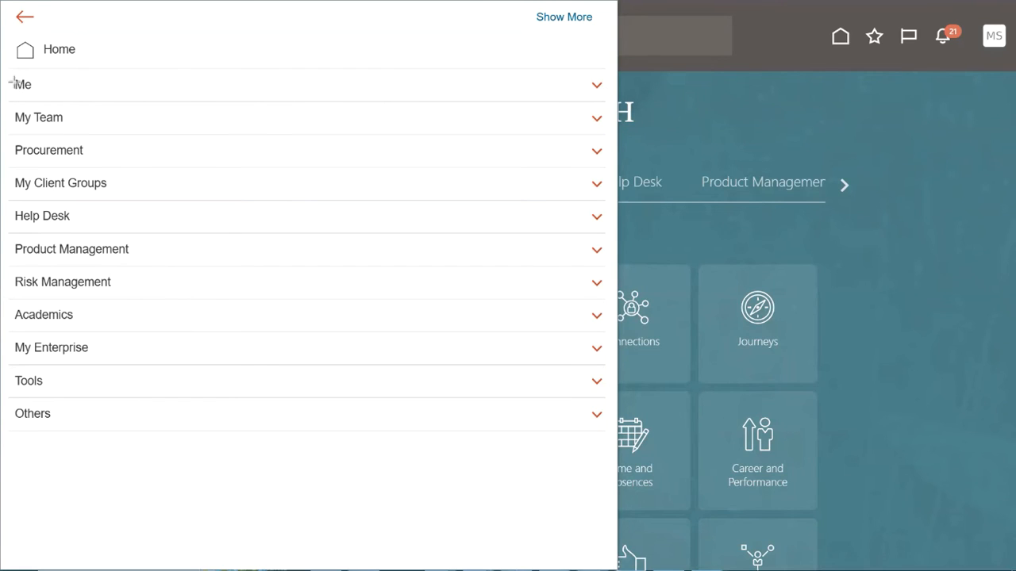
{"action": "mouse_move", "coordinate": [10, 76]}
{"action": "left_mouse_down"}
{"action": "mouse_move", "coordinate": [39, 94]}
{"action": "mouse_move", "coordinate": [25, 127]}
{"action": "mouse_move", "coordinate": [76, 128]}
{"action": "left_mouse_up"}
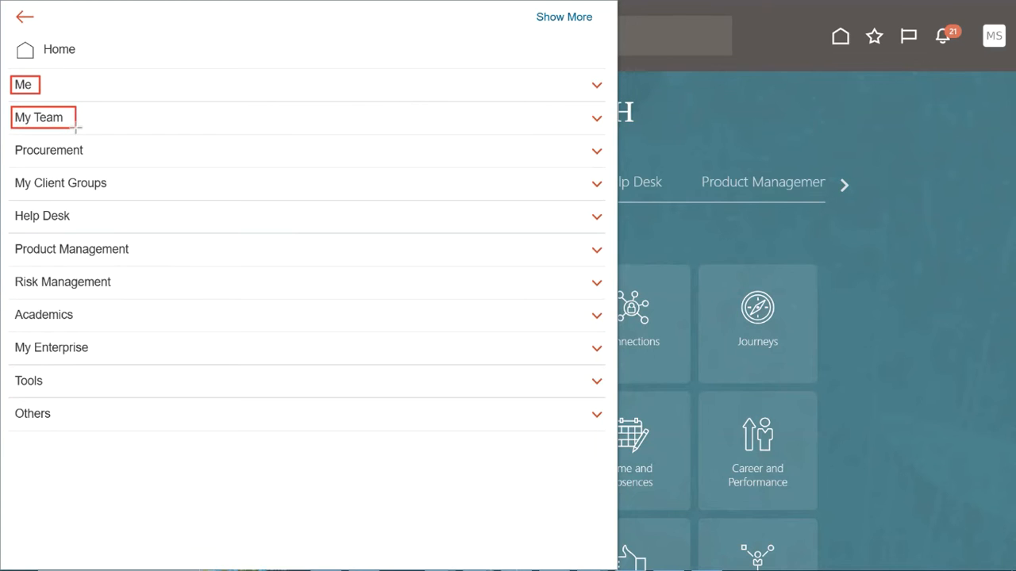
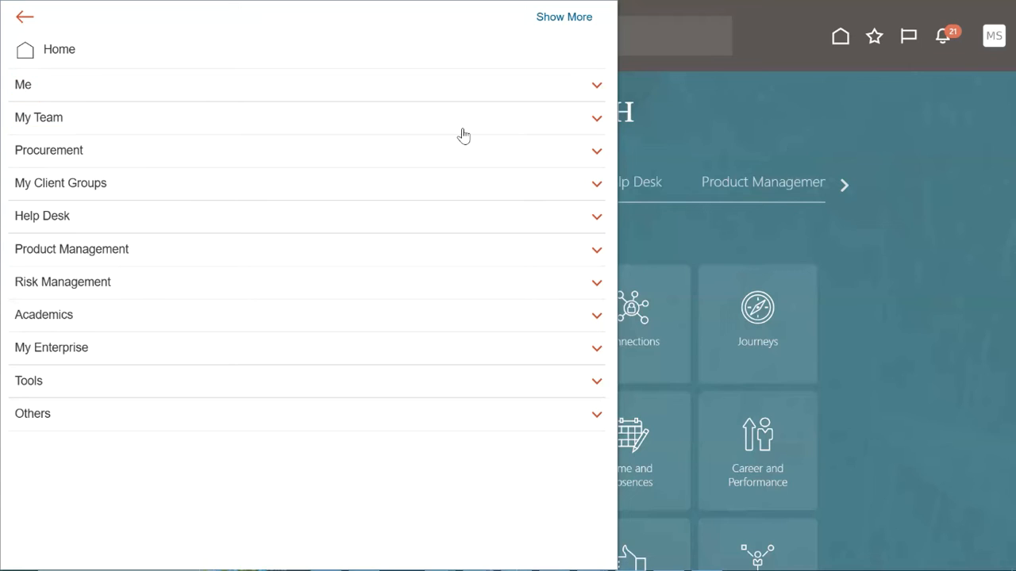
Open the My Team overview from the Navigator to see the team's Clerk.
{"action": "left_click", "coordinate": [113, 125]}
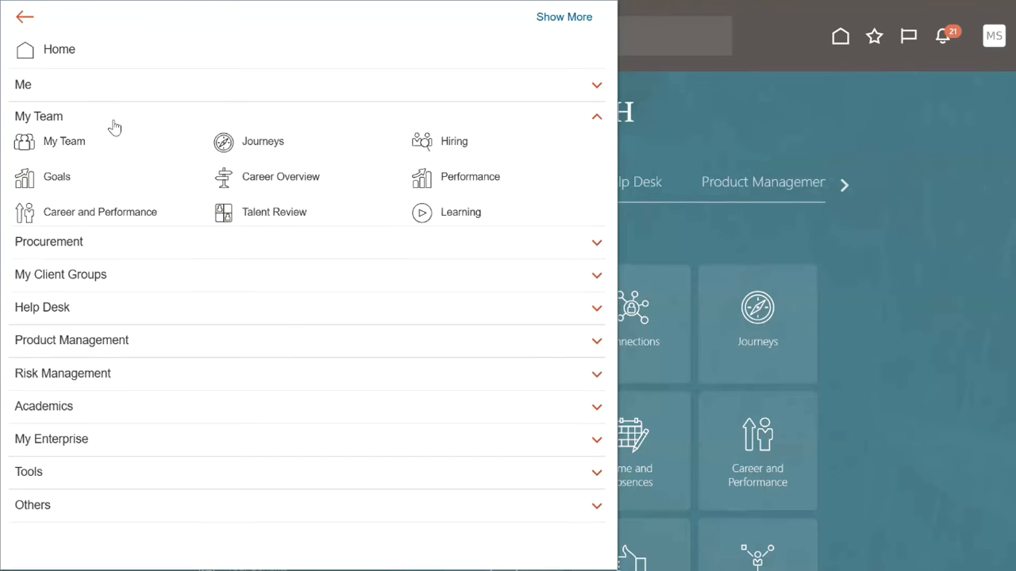
{"action": "left_click", "coordinate": [60, 88]}
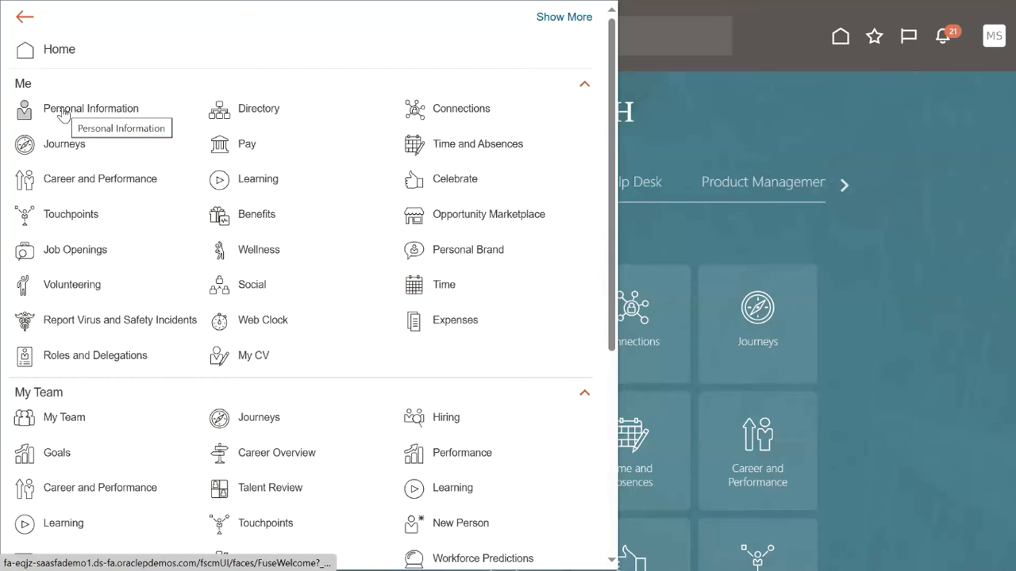
{"action": "left_click", "coordinate": [24, 86]}
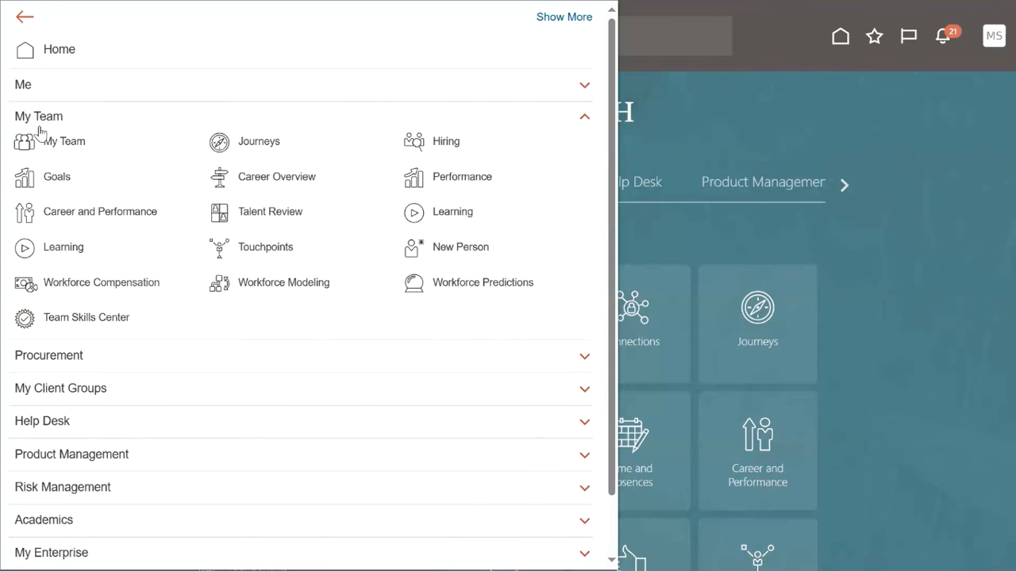
{"action": "left_click", "coordinate": [48, 151]}
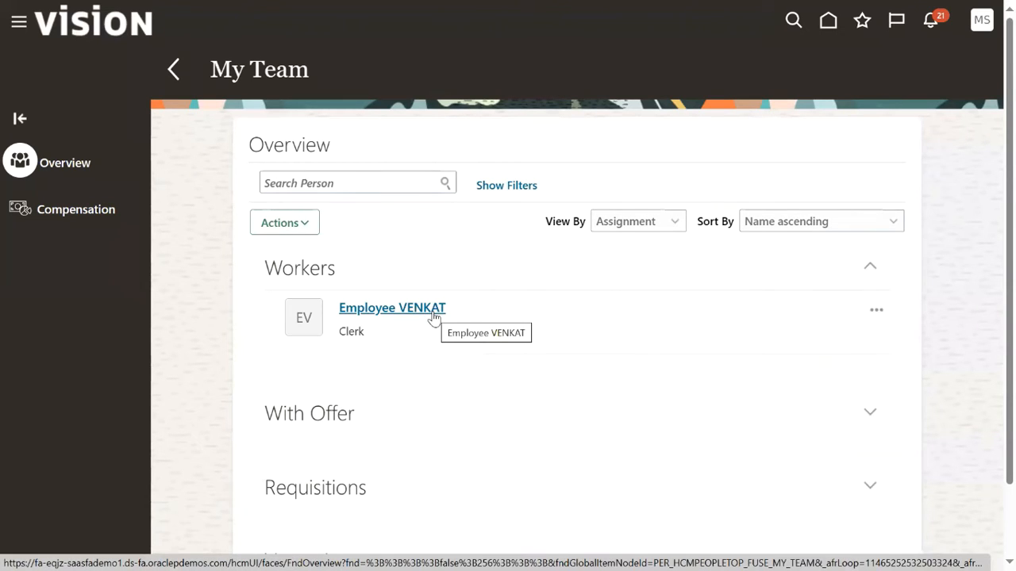
Choose Promote from the Clerk's row actions menu to start the Promote US Employee journey.
{"action": "left_click", "coordinate": [875, 313]}
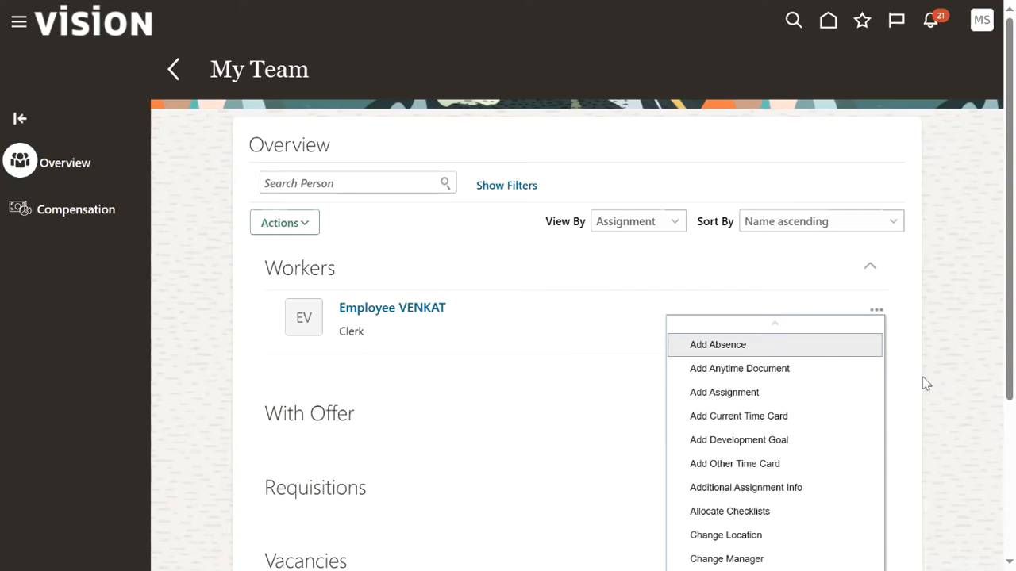
{"action": "scroll", "coordinate": [828, 447], "scroll_direction": "down", "scroll_amount": 3}
{"action": "scroll", "coordinate": [921, 464], "scroll_direction": "down", "scroll_amount": 3}
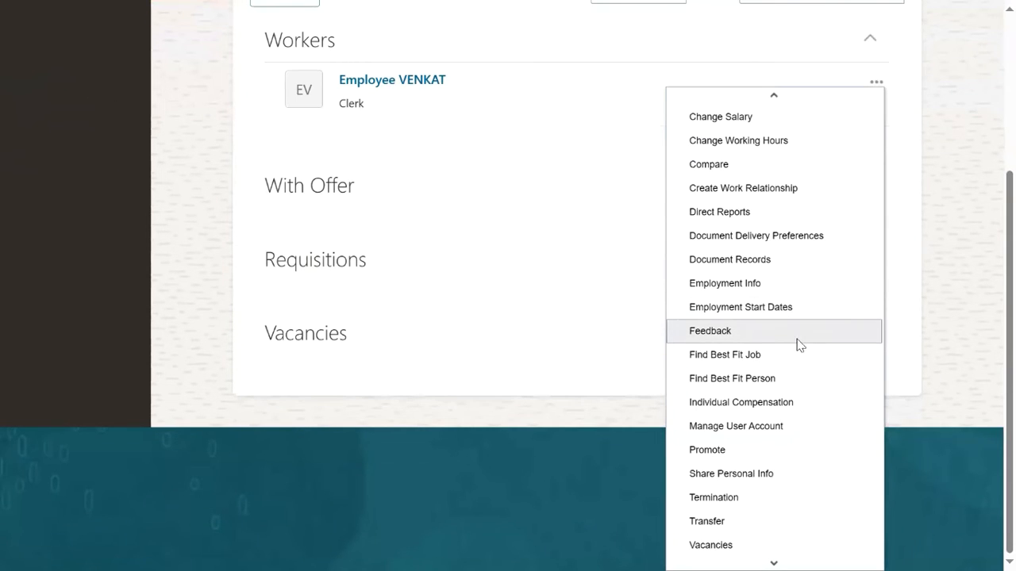
{"action": "scroll", "coordinate": [785, 401], "scroll_direction": "down", "scroll_amount": 3}
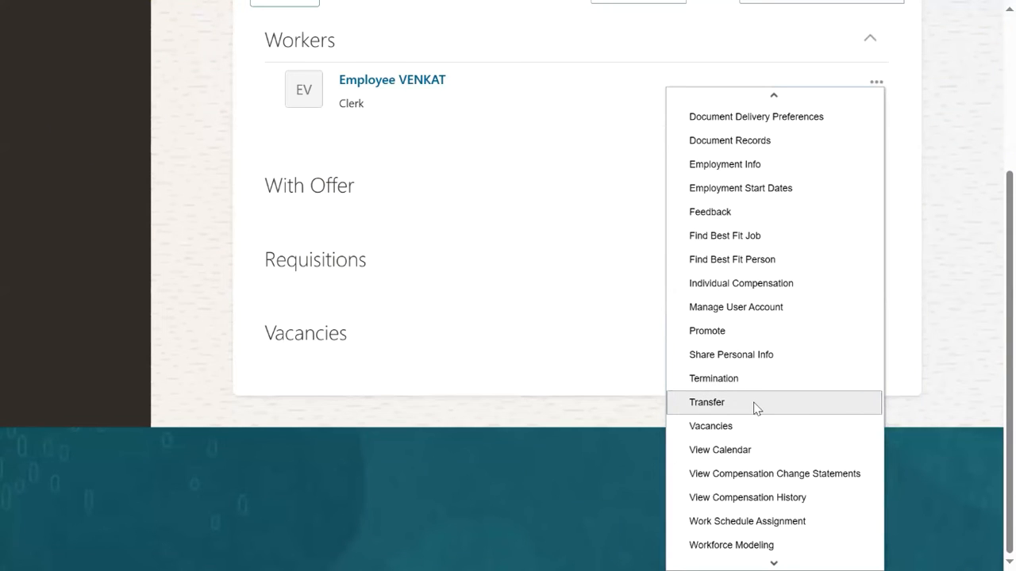
{"action": "scroll", "coordinate": [746, 511], "scroll_direction": "down", "scroll_amount": 1}
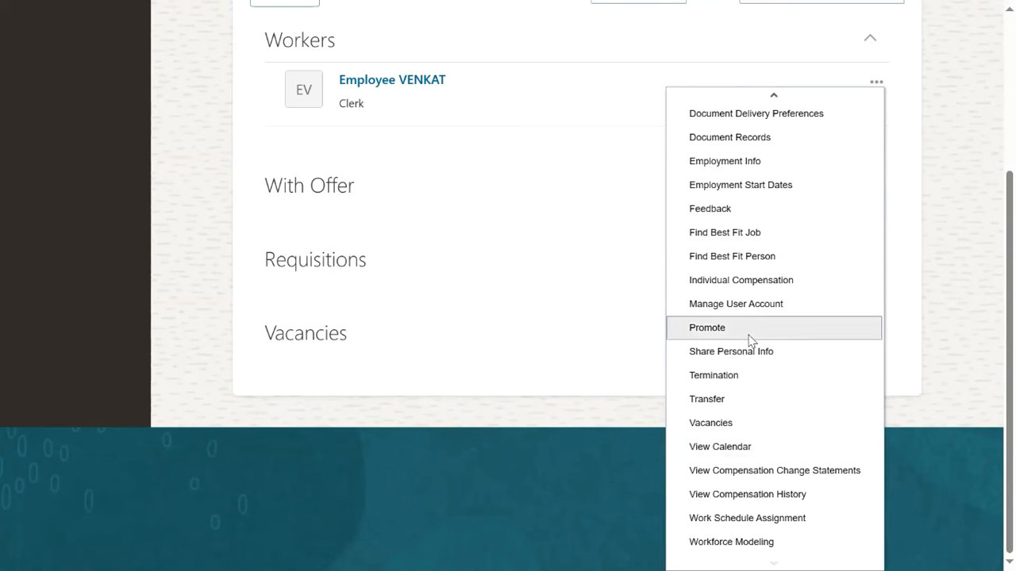
{"action": "scroll", "coordinate": [749, 339], "scroll_direction": "up", "scroll_amount": 3}
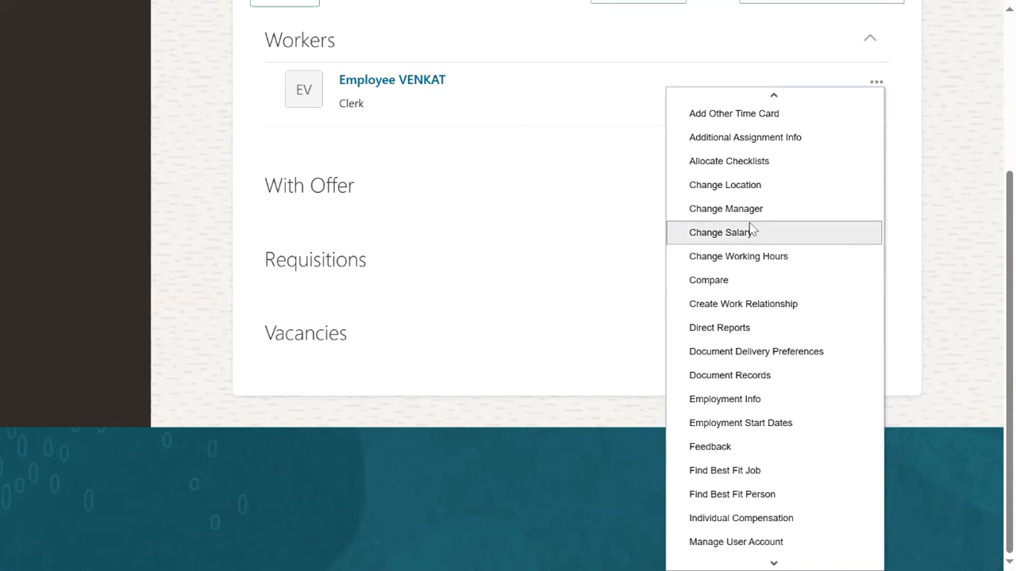
{"action": "scroll", "coordinate": [751, 229], "scroll_direction": "up", "scroll_amount": 2}
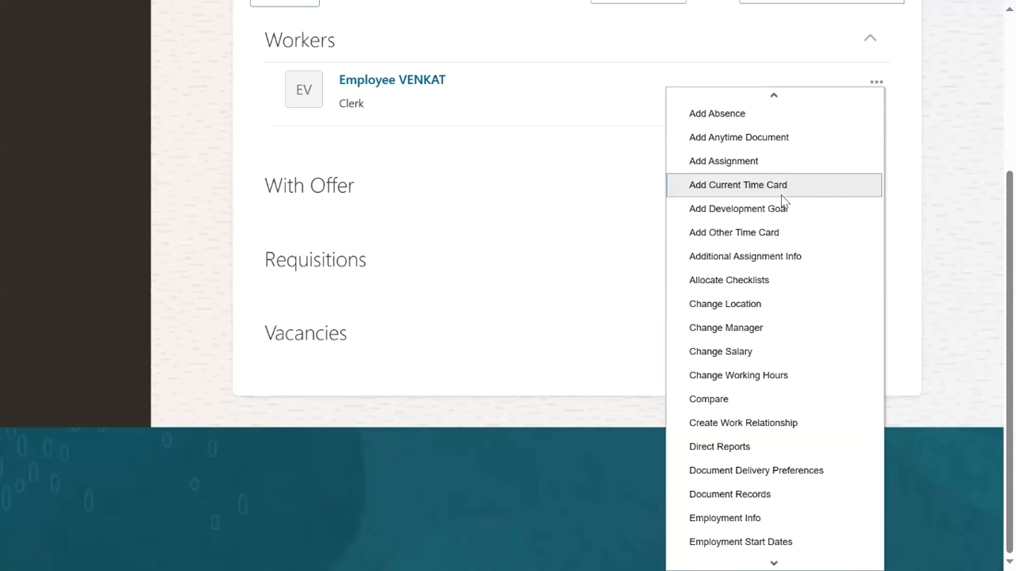
{"action": "scroll", "coordinate": [805, 401], "scroll_direction": "down", "scroll_amount": 5}
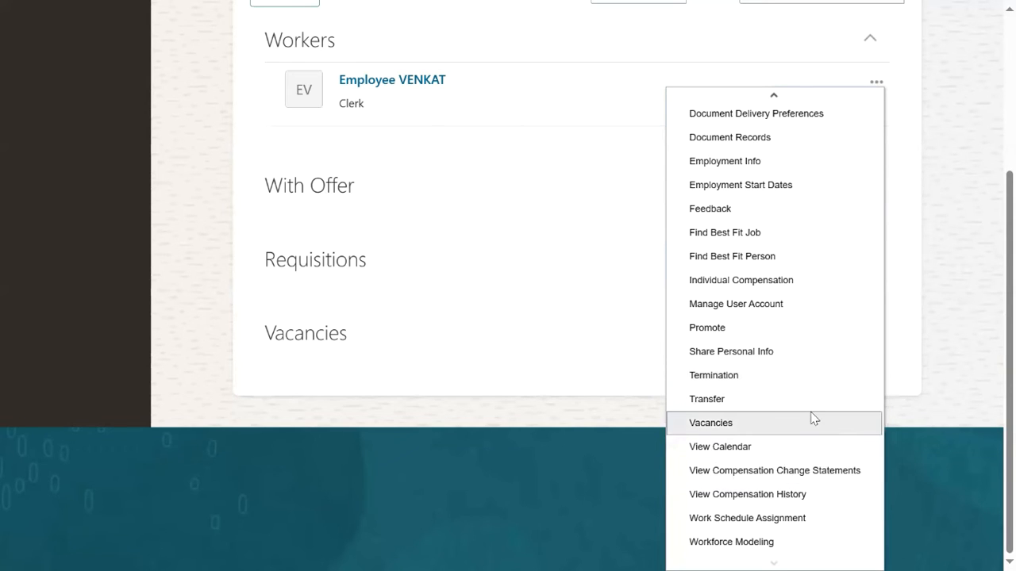
{"action": "left_click", "coordinate": [801, 329]}
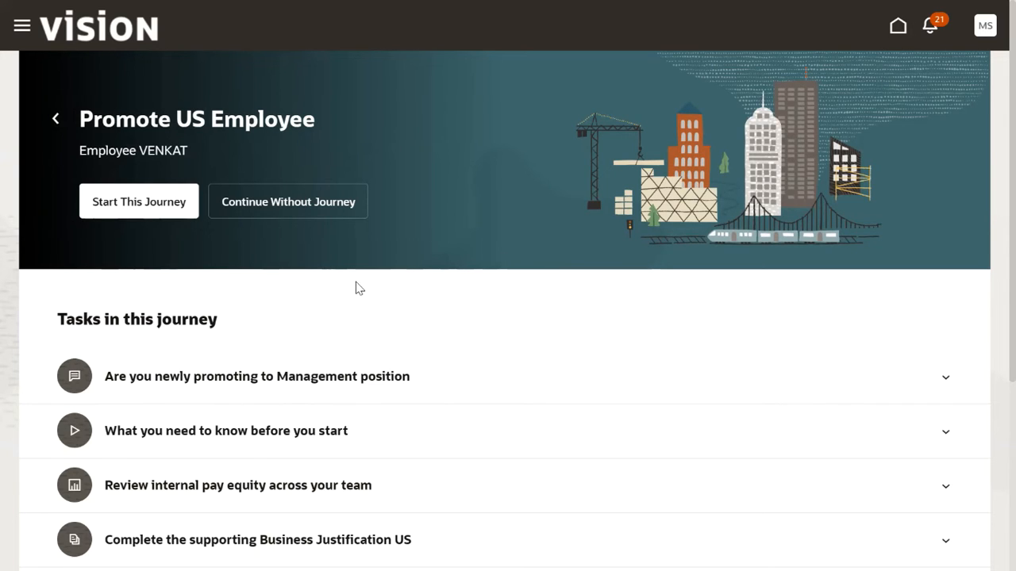
Review the journey's tasks, then continue without the journey to the Promote page.
{"action": "scroll", "coordinate": [356, 286], "scroll_direction": "down", "scroll_amount": 1}
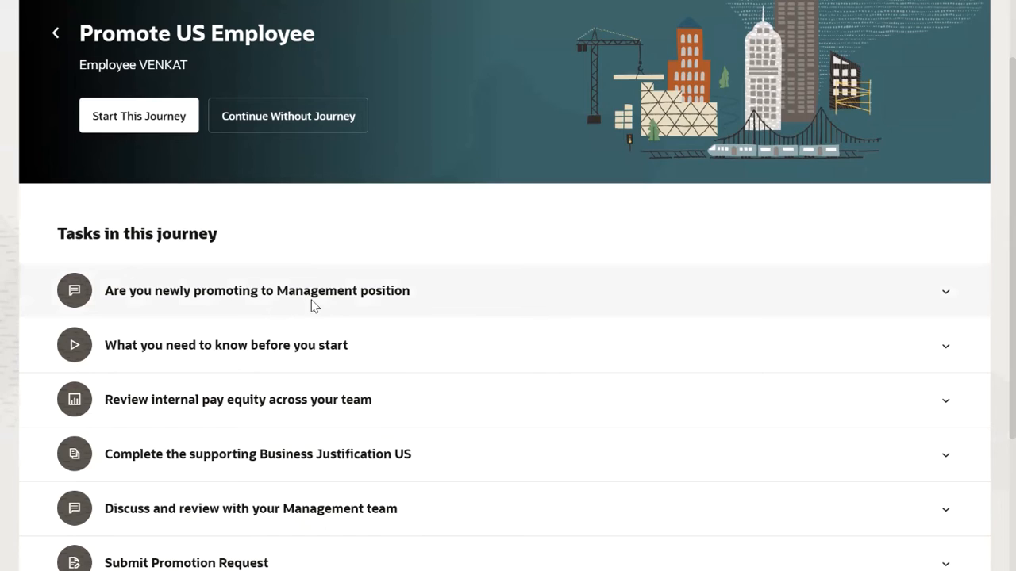
{"action": "scroll", "coordinate": [309, 354], "scroll_direction": "down", "scroll_amount": 1}
{"action": "scroll", "coordinate": [306, 359], "scroll_direction": "down", "scroll_amount": 1}
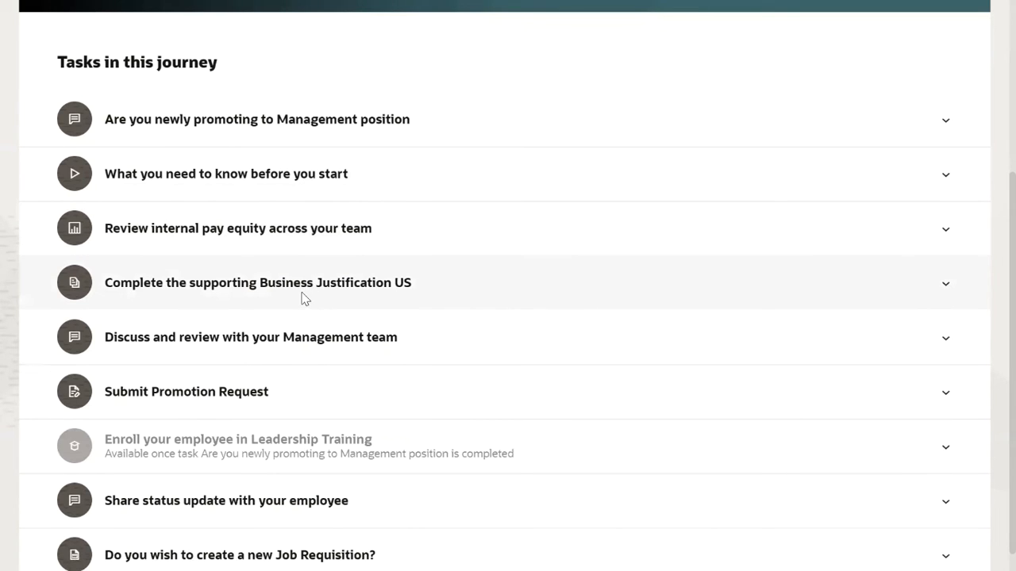
{"action": "scroll", "coordinate": [302, 235], "scroll_direction": "down", "scroll_amount": 1}
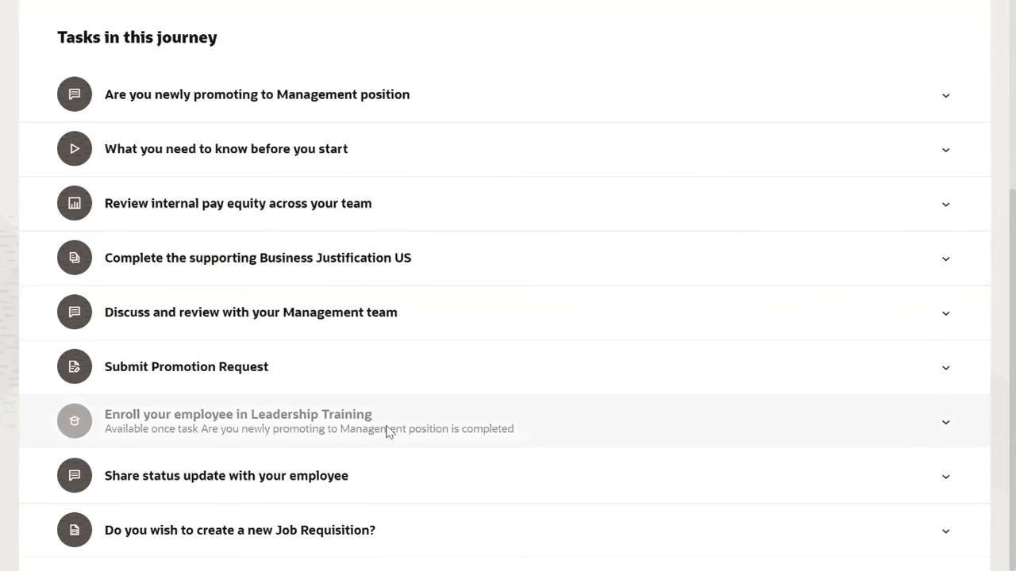
{"action": "scroll", "coordinate": [392, 416], "scroll_direction": "up", "scroll_amount": 1}
{"action": "scroll", "coordinate": [395, 417], "scroll_direction": "up", "scroll_amount": 2}
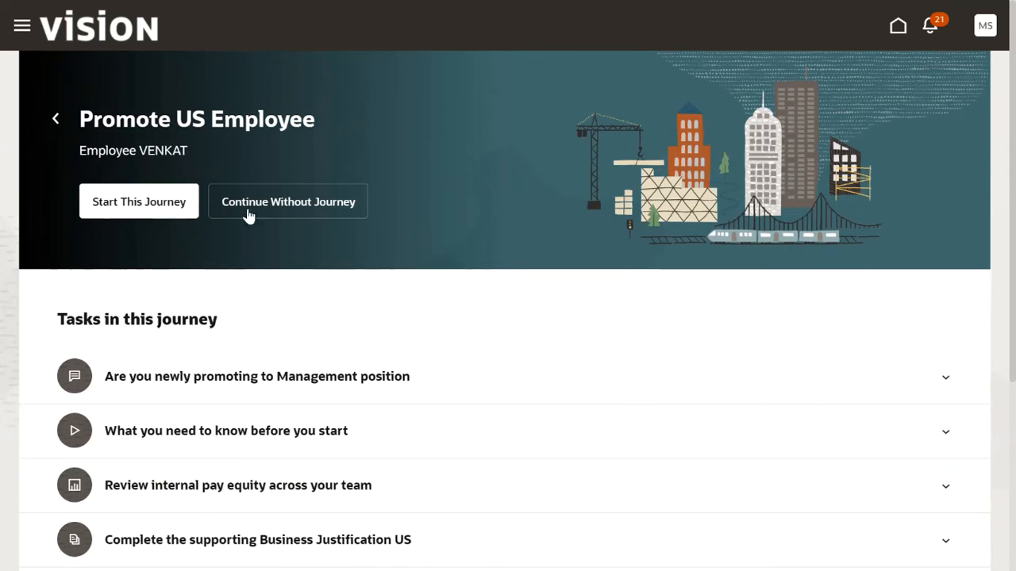
{"action": "left_click", "coordinate": [300, 207]}
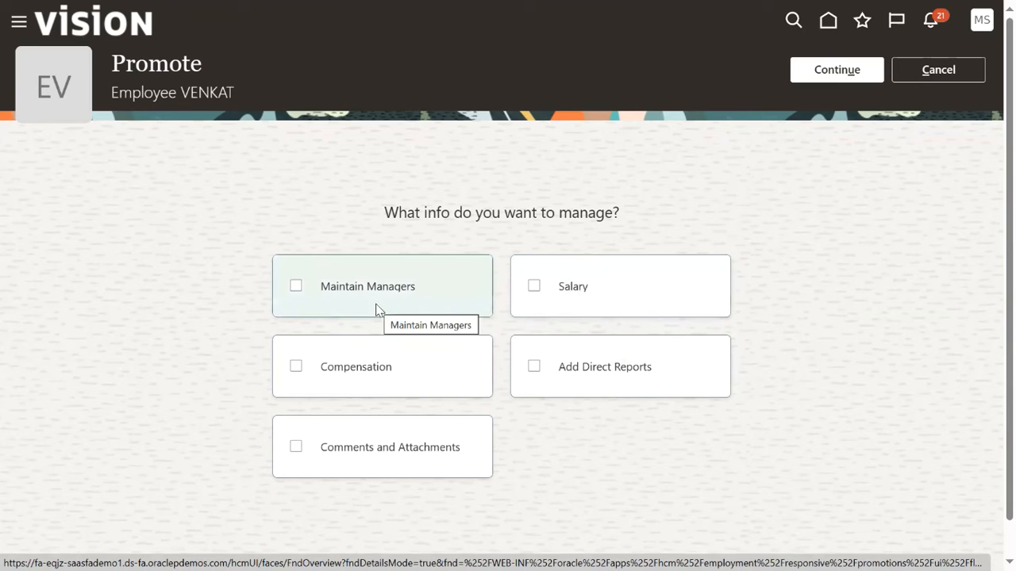
Select Maintain Managers as extra info to manage and continue to When and Why.
{"action": "left_click", "coordinate": [304, 296]}
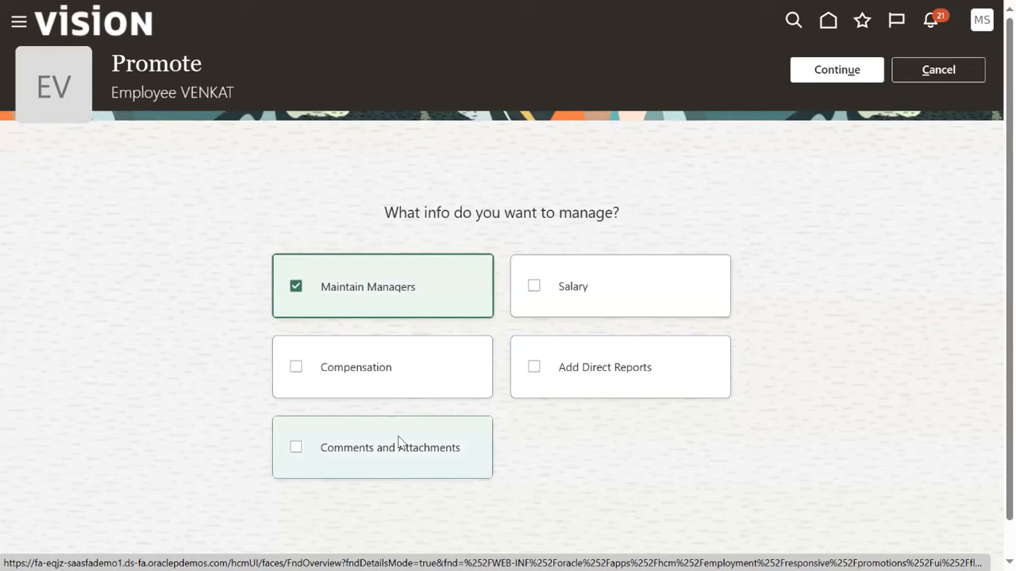
{"action": "left_click", "coordinate": [806, 76]}
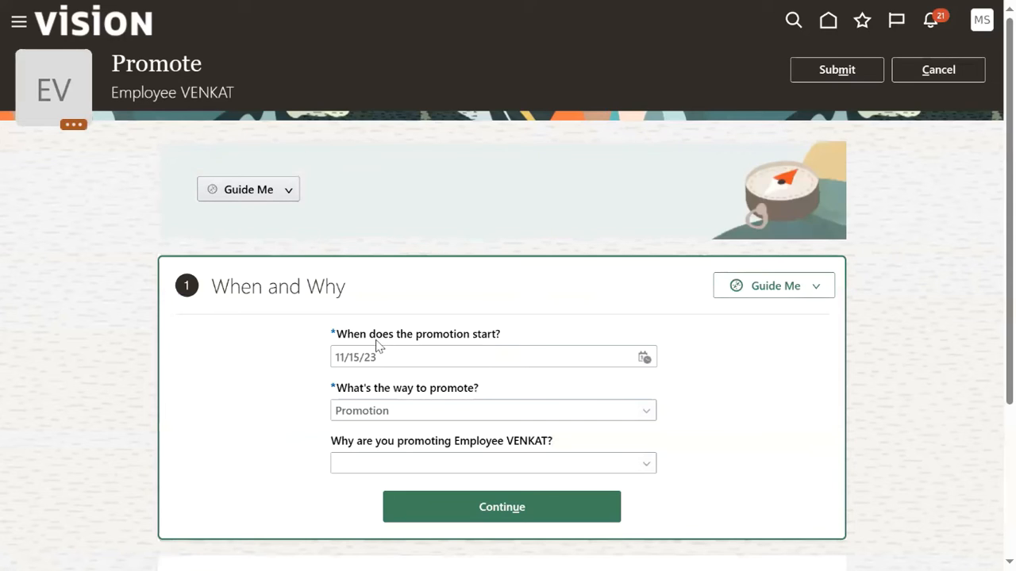
Set the promotion start date to 1/1/24 with the calendar picker.
{"action": "scroll", "coordinate": [468, 342], "scroll_direction": "down", "scroll_amount": 1}
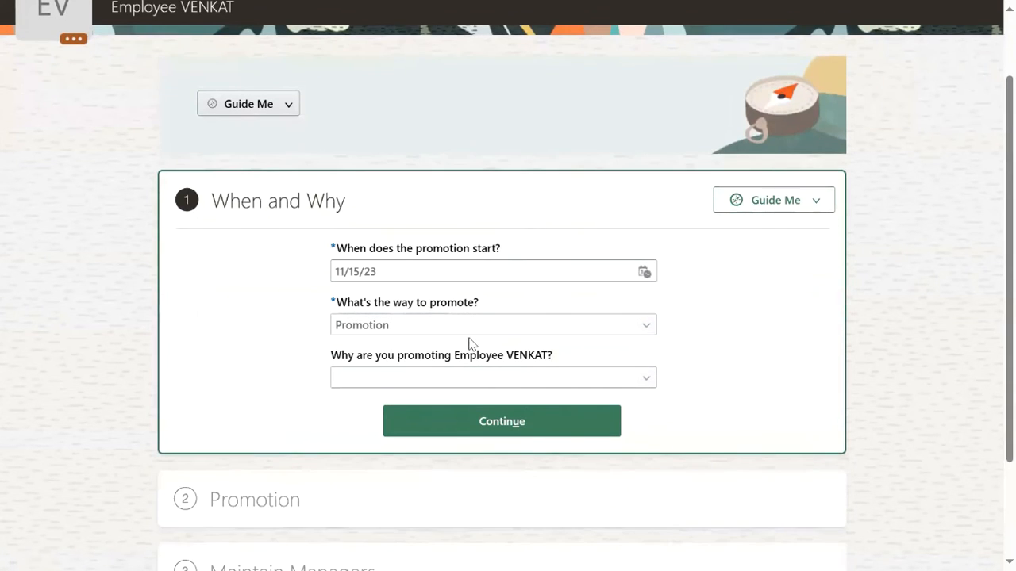
{"action": "left_click", "coordinate": [643, 273]}
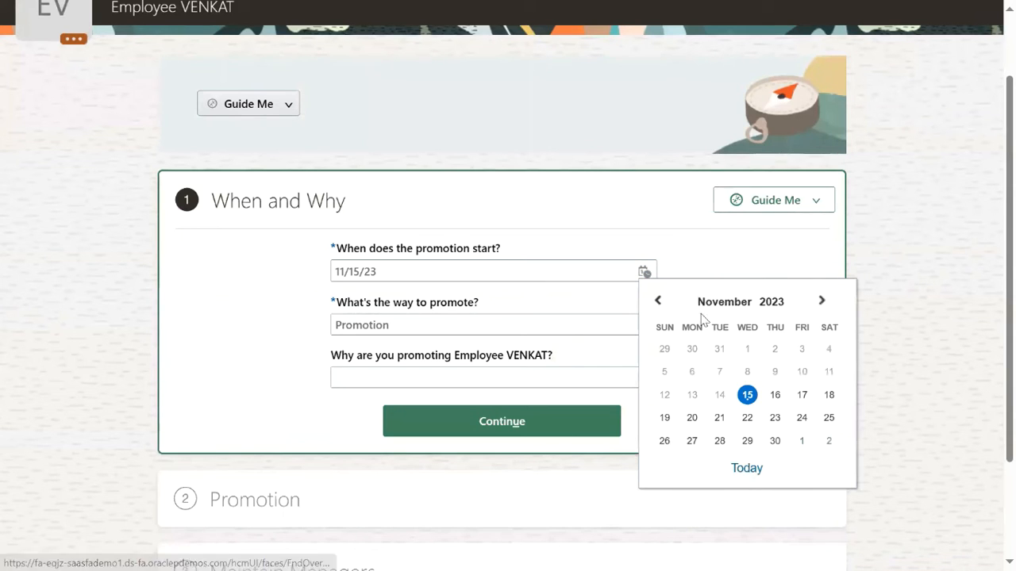
{"action": "left_click", "coordinate": [745, 311]}
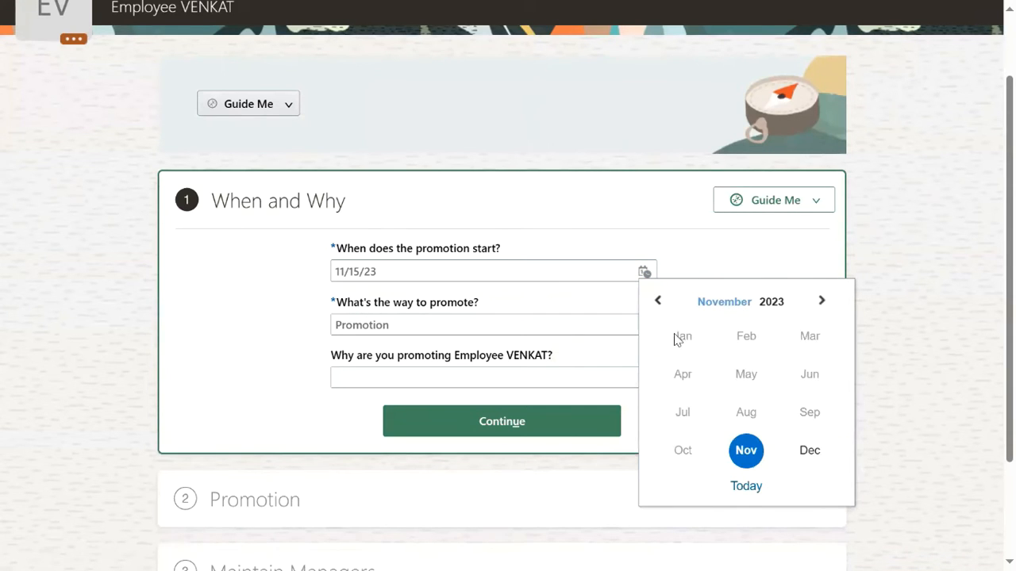
{"action": "left_click", "coordinate": [770, 303]}
{"action": "left_click", "coordinate": [744, 373]}
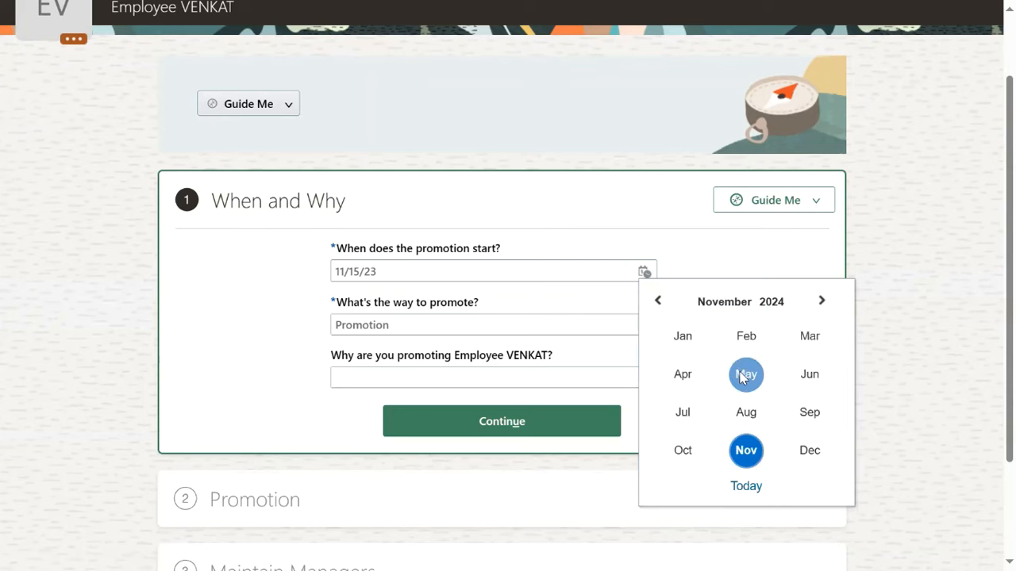
{"action": "left_click", "coordinate": [687, 343]}
{"action": "left_click", "coordinate": [694, 349]}
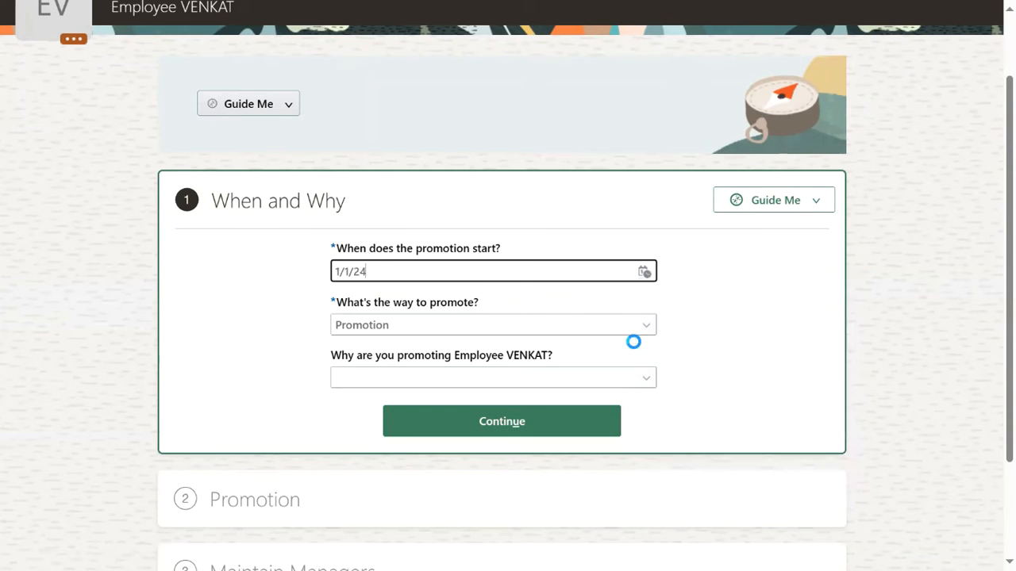
Keep Promotion as the action, choose Performance as the reason, and continue.
{"action": "left_click", "coordinate": [500, 325]}
{"action": "left_click", "coordinate": [736, 347]}
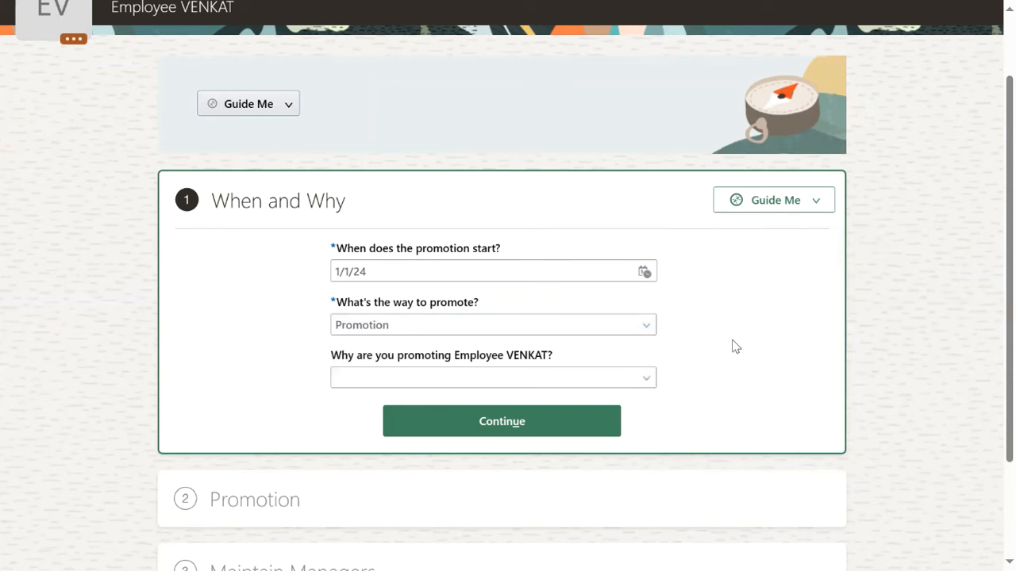
{"action": "left_click", "coordinate": [533, 376]}
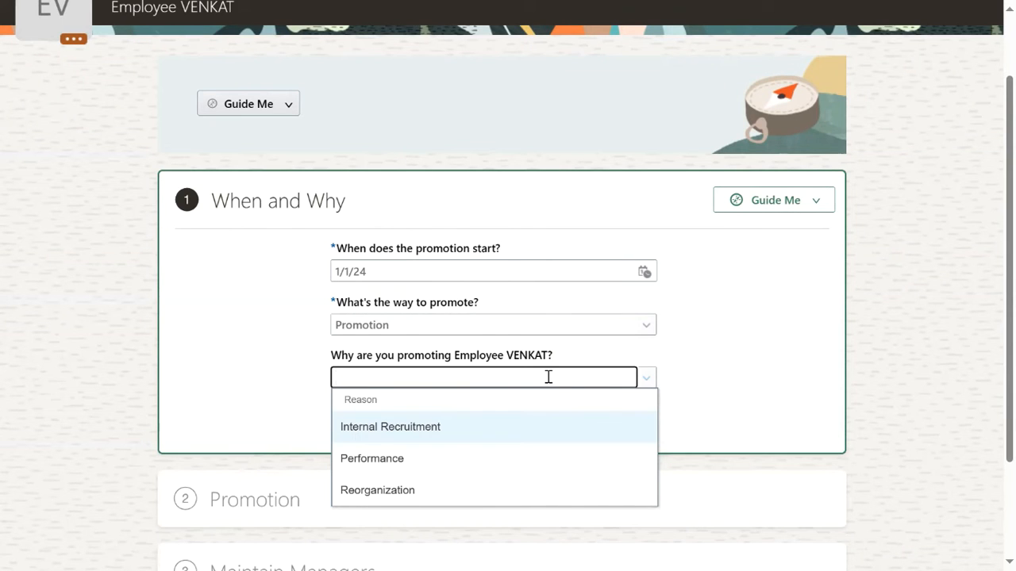
{"action": "scroll", "coordinate": [547, 377], "scroll_direction": "down", "scroll_amount": 1}
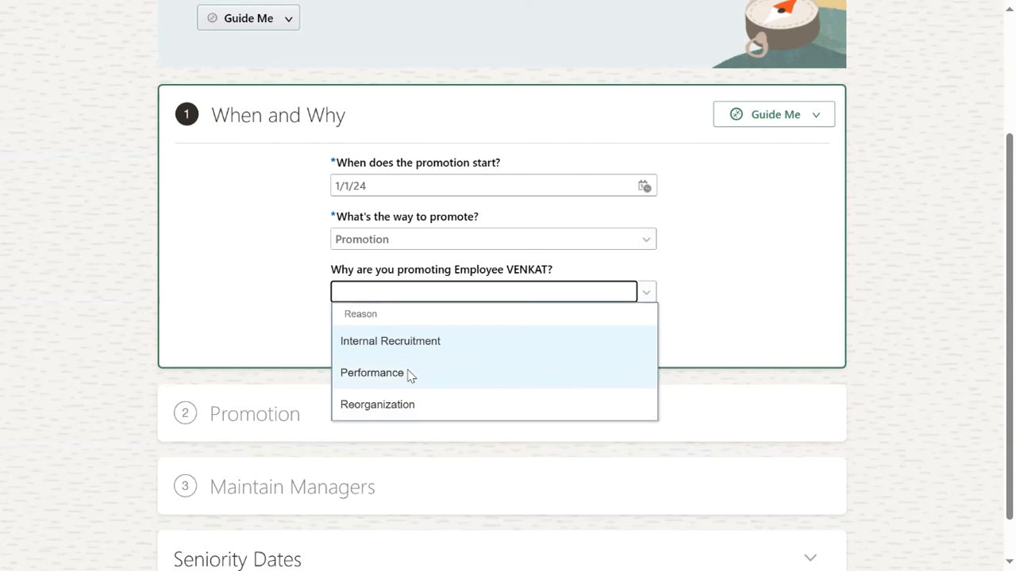
{"action": "left_click", "coordinate": [373, 373]}
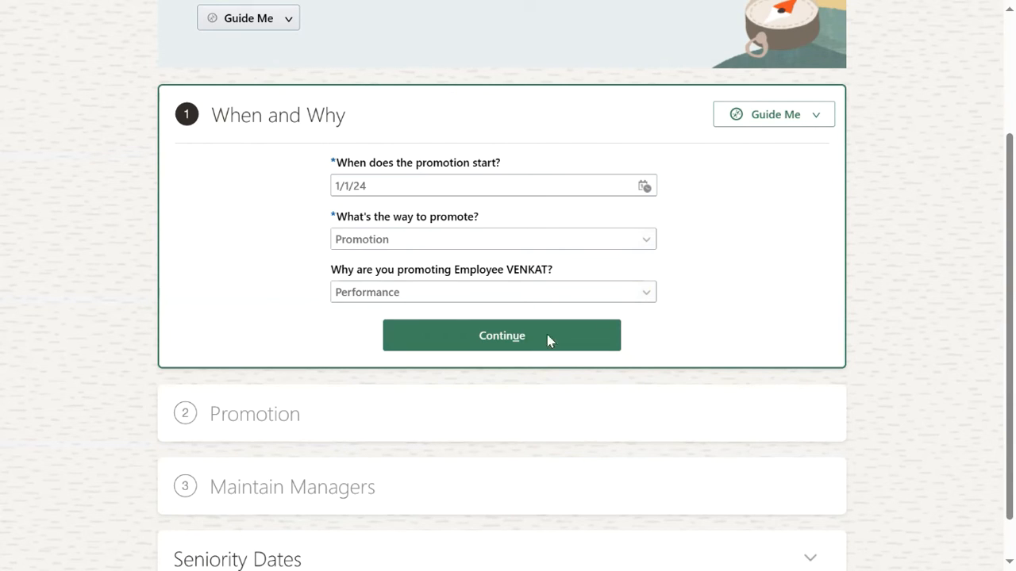
{"action": "left_click", "coordinate": [506, 333]}
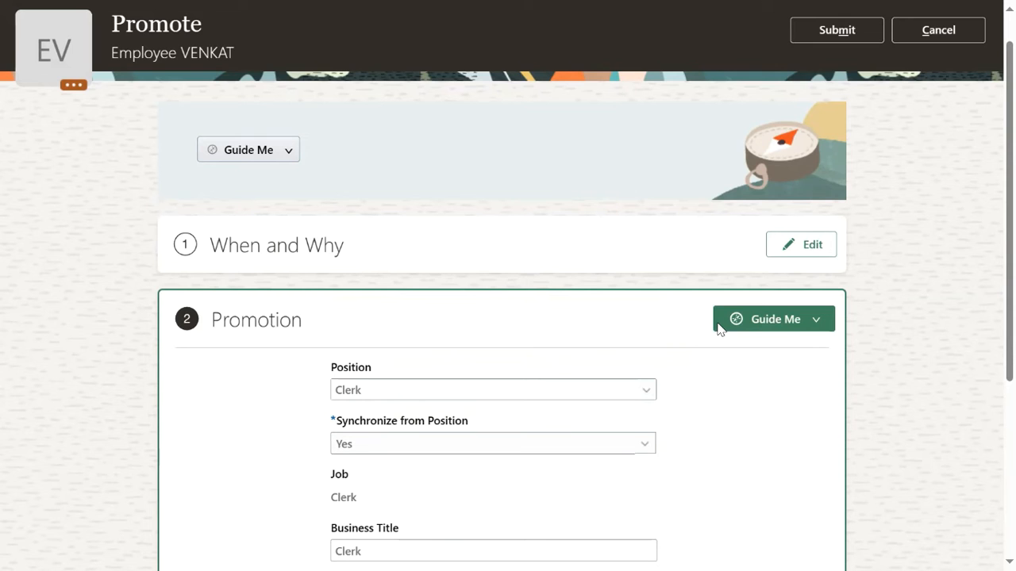
Change the grade to Admin02 and continue past the Promotion section.
{"action": "scroll", "coordinate": [405, 397], "scroll_direction": "down", "scroll_amount": 3}
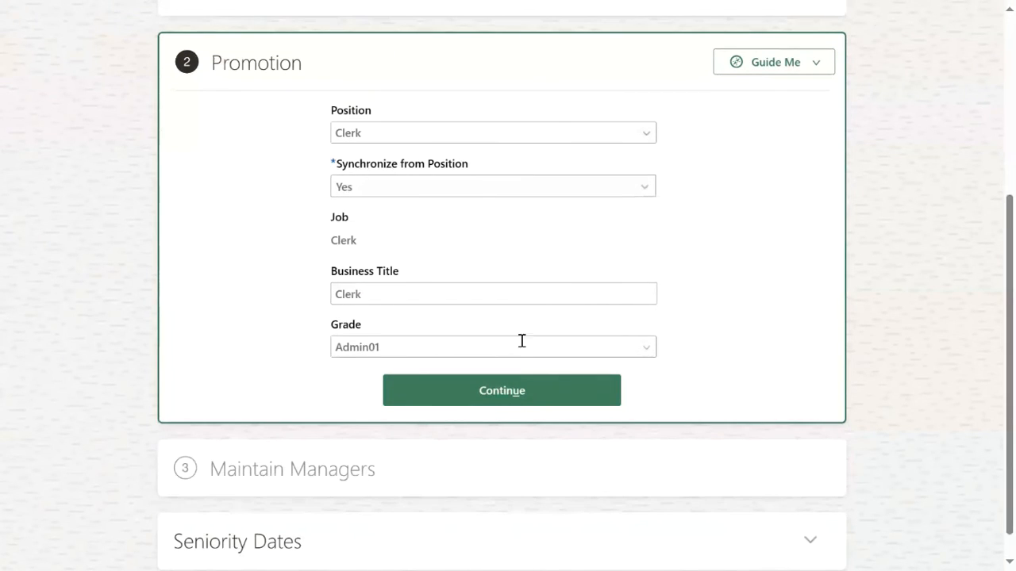
{"action": "left_click", "coordinate": [647, 349]}
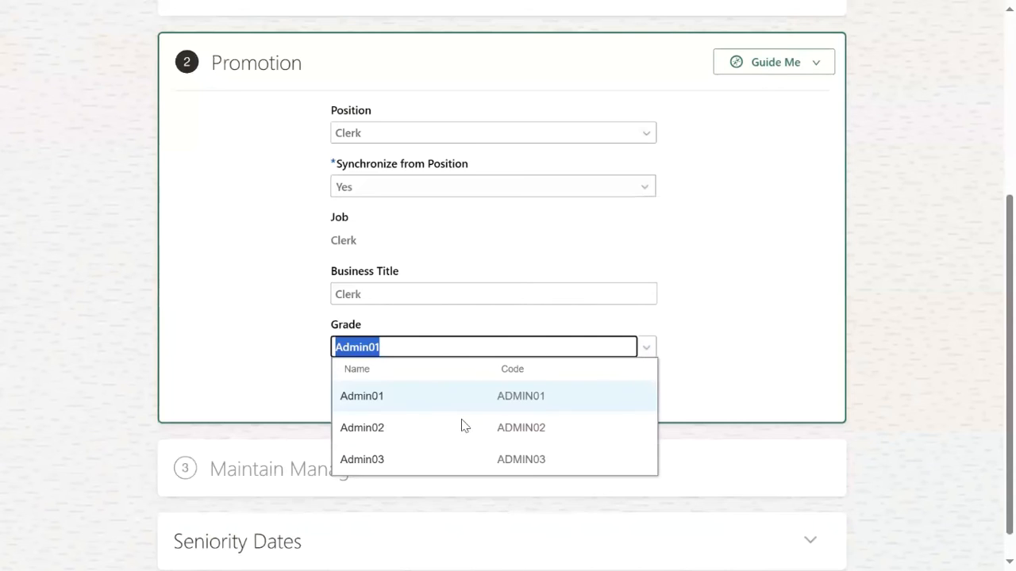
{"action": "left_click", "coordinate": [429, 435]}
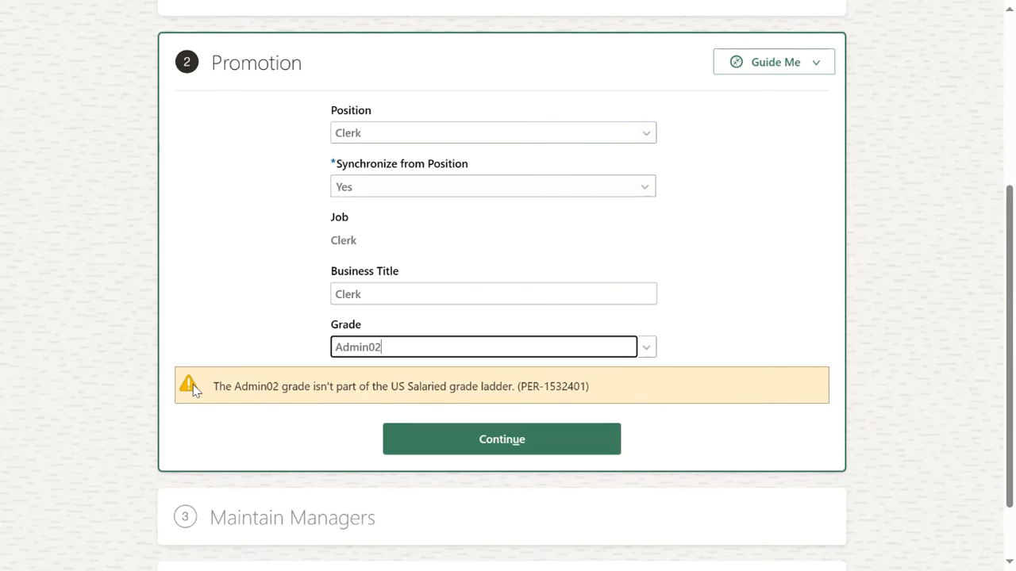
{"action": "left_click", "coordinate": [473, 438]}
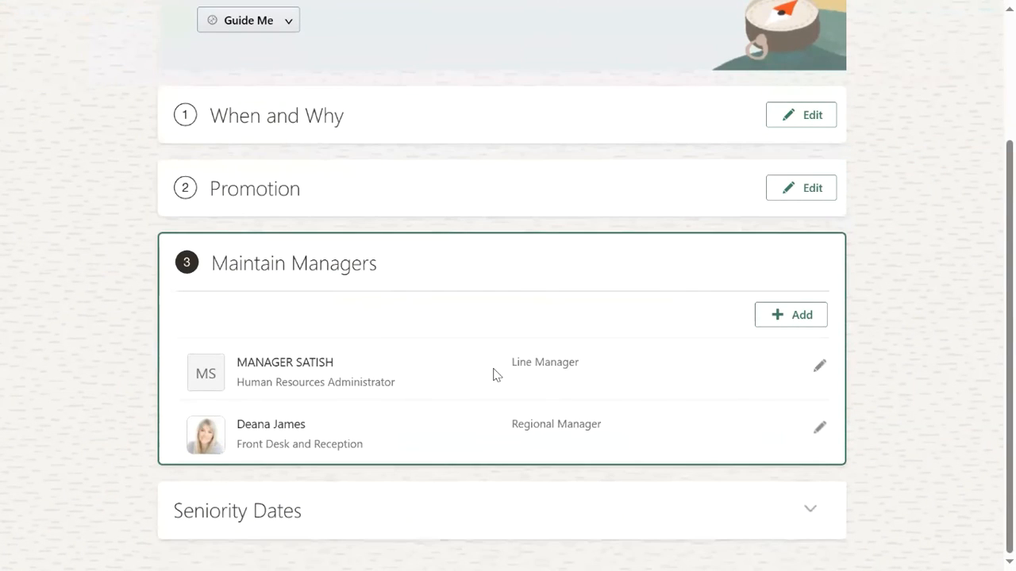
Submit the promotion for approval and check the notifications.
{"action": "scroll", "coordinate": [652, 317], "scroll_direction": "up", "scroll_amount": 3}
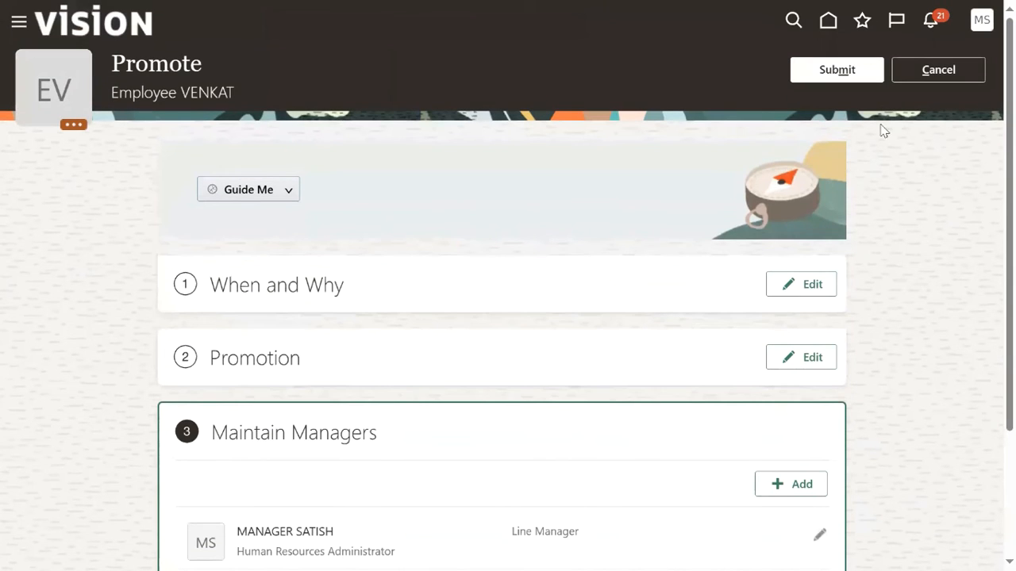
{"action": "left_click", "coordinate": [850, 78]}
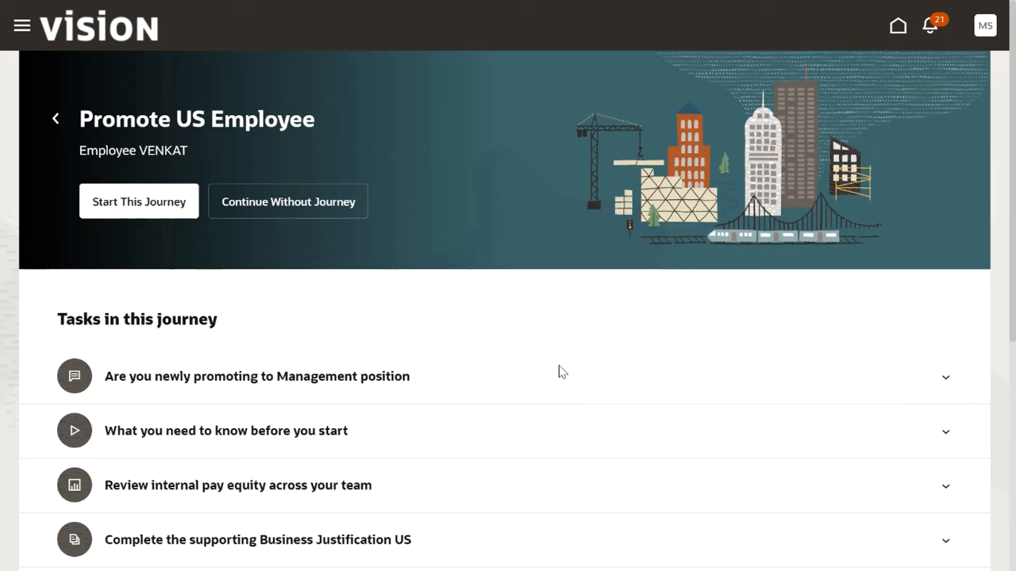
{"action": "left_click", "coordinate": [926, 32]}
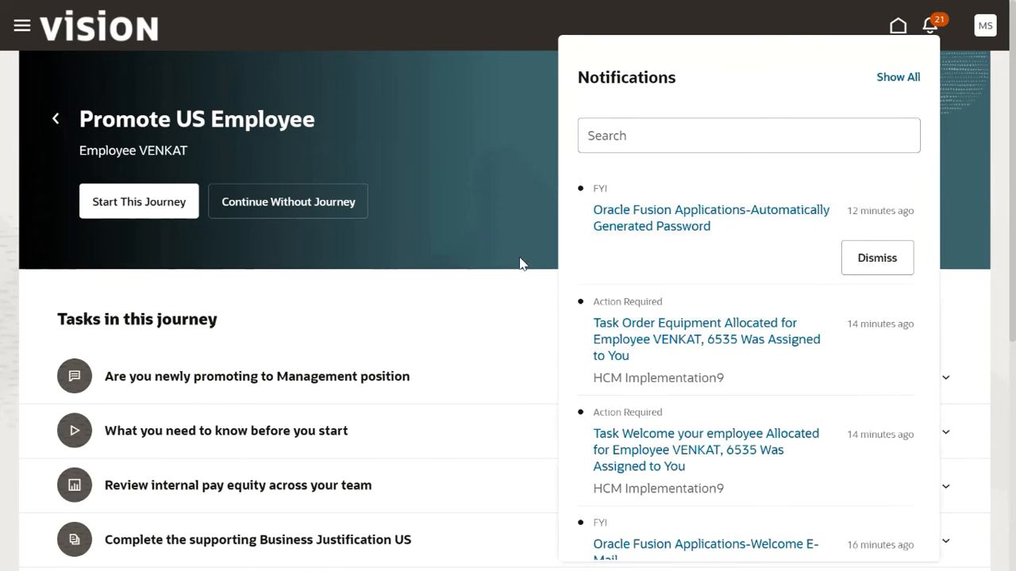
Dismiss the notifications and Navigator panels and bring up the account's Settings and Actions menu.
{"action": "left_click", "coordinate": [470, 252]}
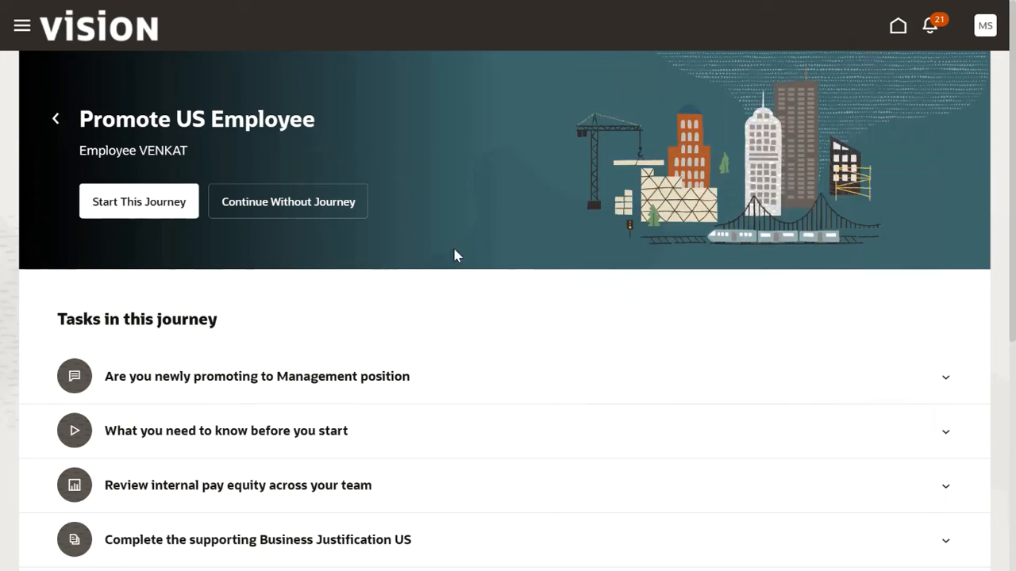
{"action": "left_click", "coordinate": [21, 26]}
{"action": "left_click", "coordinate": [75, 426]}
{"action": "scroll", "coordinate": [163, 457], "scroll_direction": "down", "scroll_amount": 2}
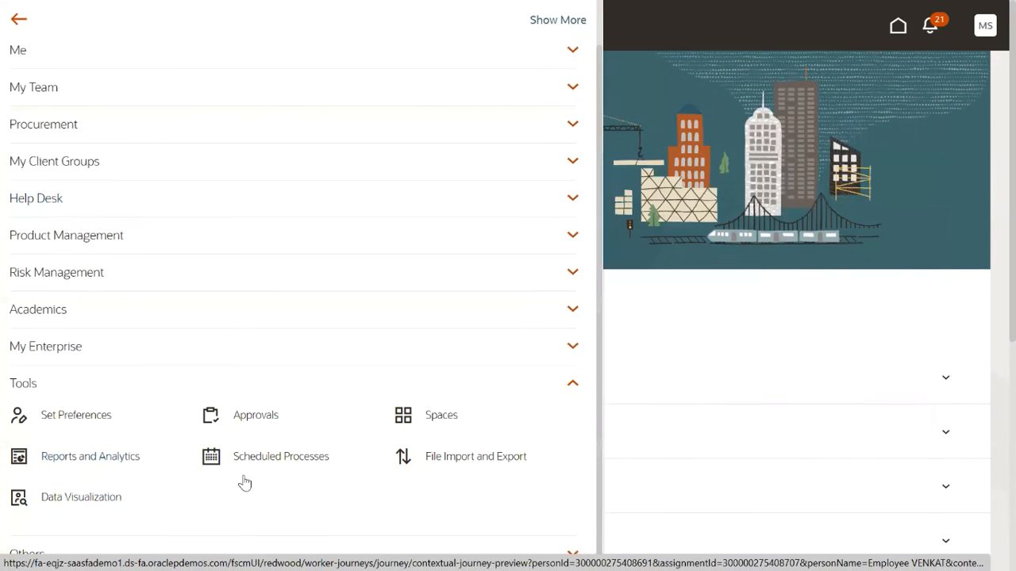
{"action": "left_click", "coordinate": [782, 313]}
{"action": "left_click", "coordinate": [984, 26]}
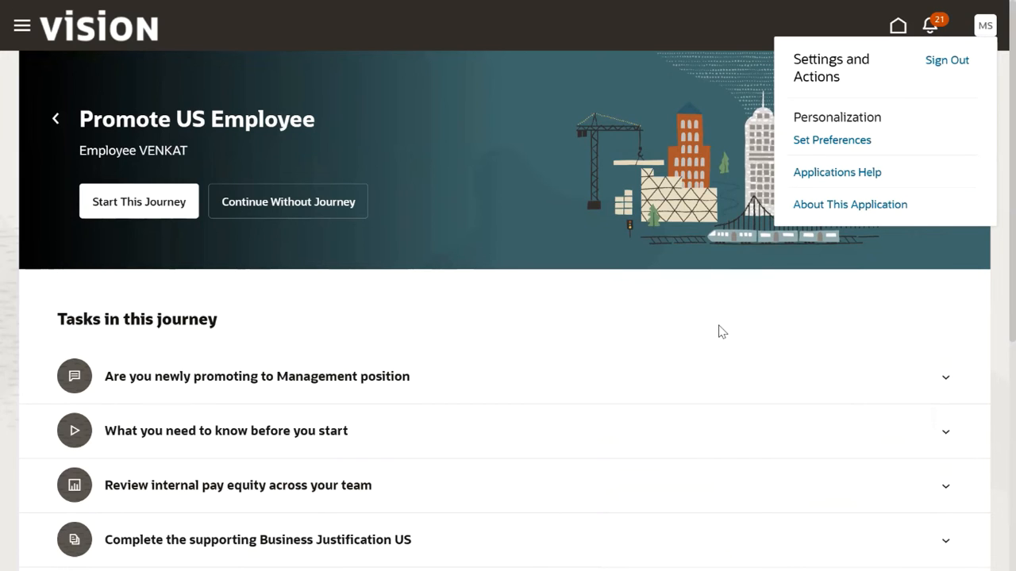
Sign out of the manager's account and sign in as the implementation user using saved credentials.
{"action": "left_click", "coordinate": [939, 70]}
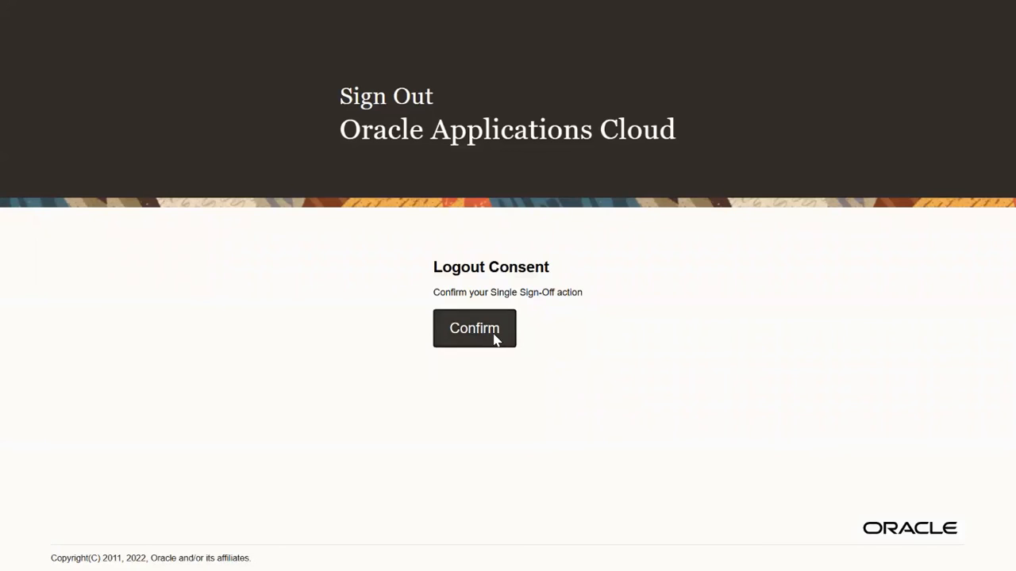
{"action": "left_click", "coordinate": [495, 339]}
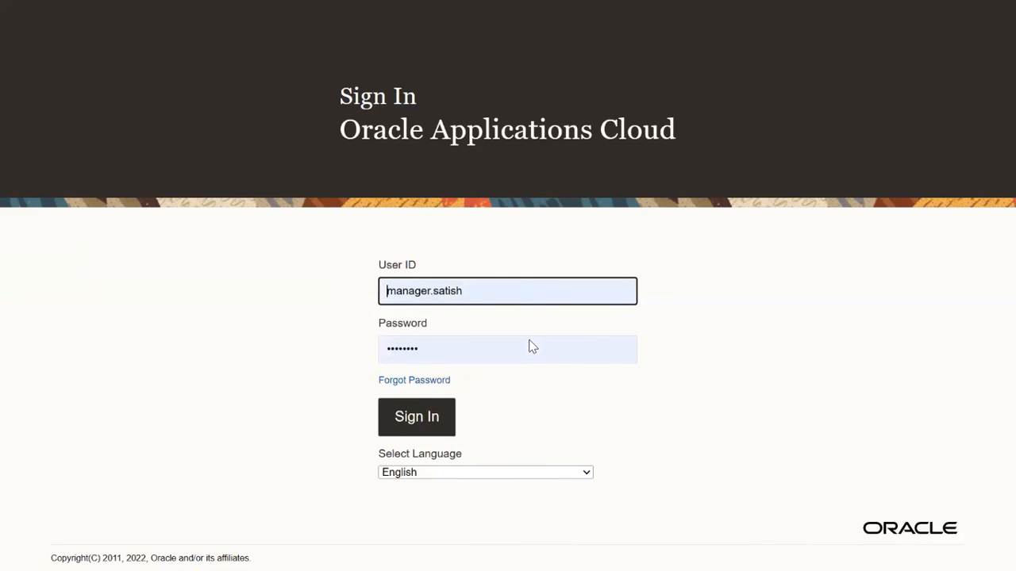
{"action": "left_click", "coordinate": [483, 295]}
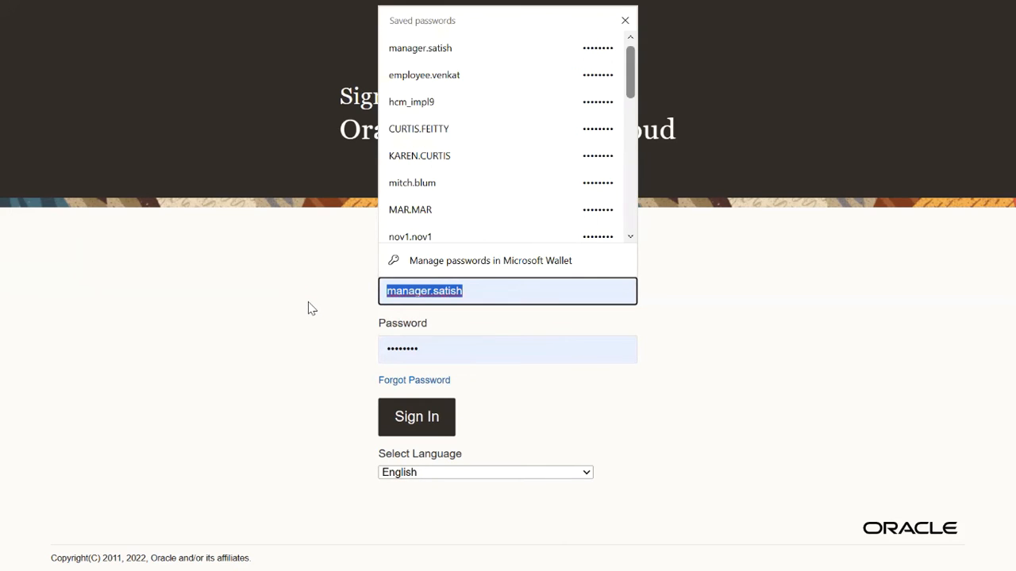
{"action": "left_click", "coordinate": [464, 99]}
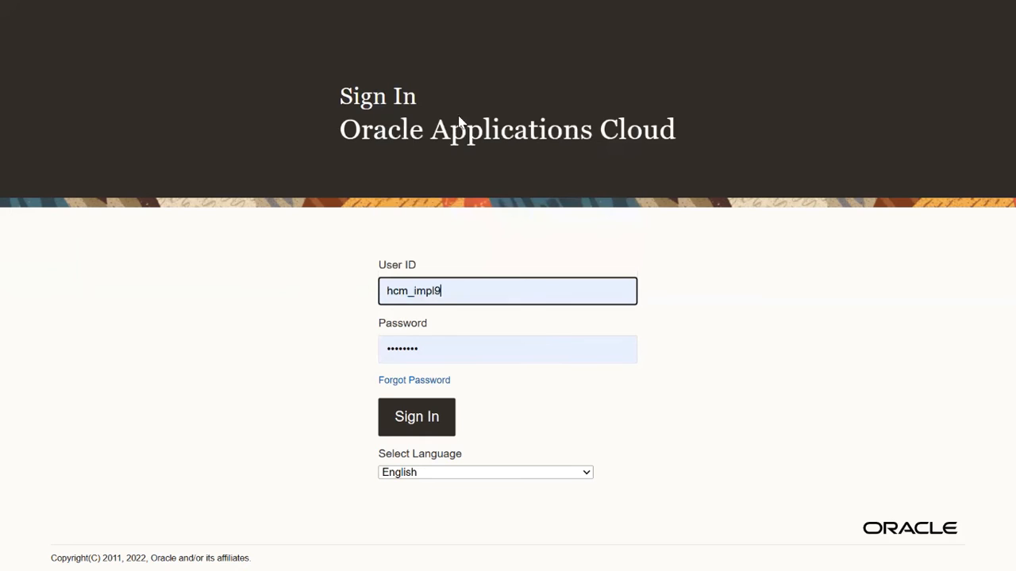
{"action": "left_click", "coordinate": [415, 417]}
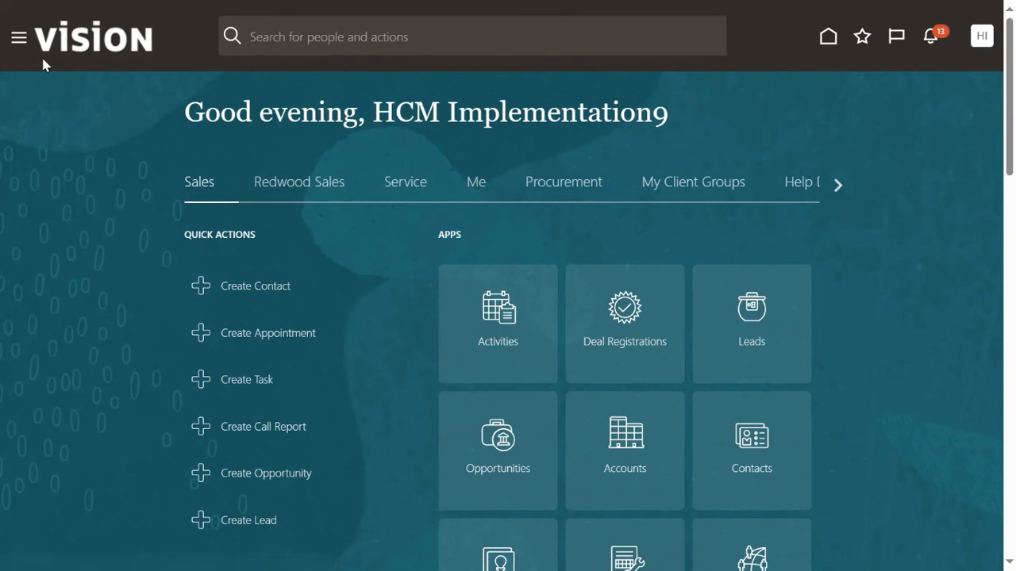
Open the Transaction Console under Navigator Tools and clear the Failed status filter.
{"action": "left_click", "coordinate": [12, 46]}
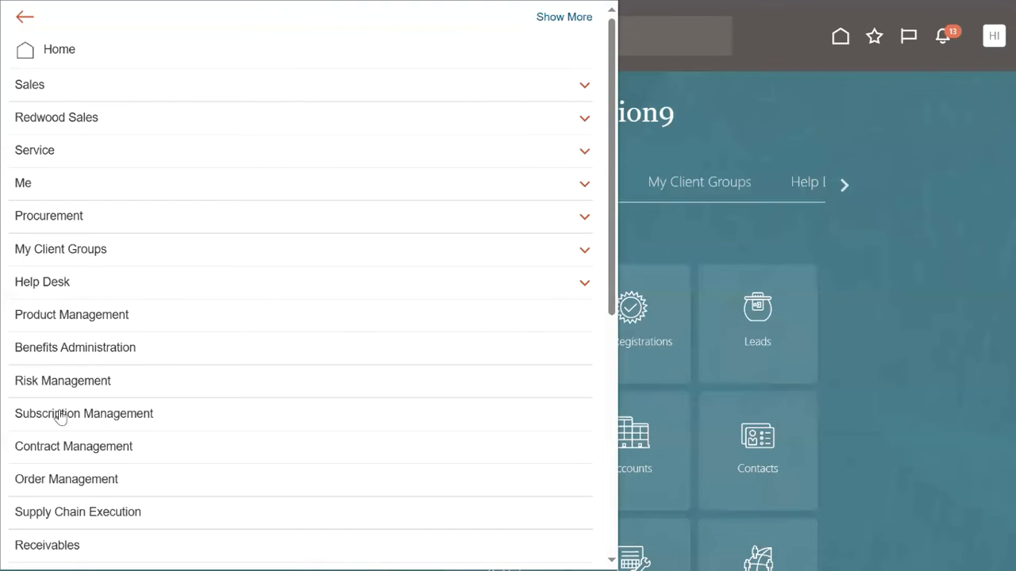
{"action": "scroll", "coordinate": [60, 419], "scroll_direction": "down", "scroll_amount": 6}
{"action": "left_click", "coordinate": [47, 450]}
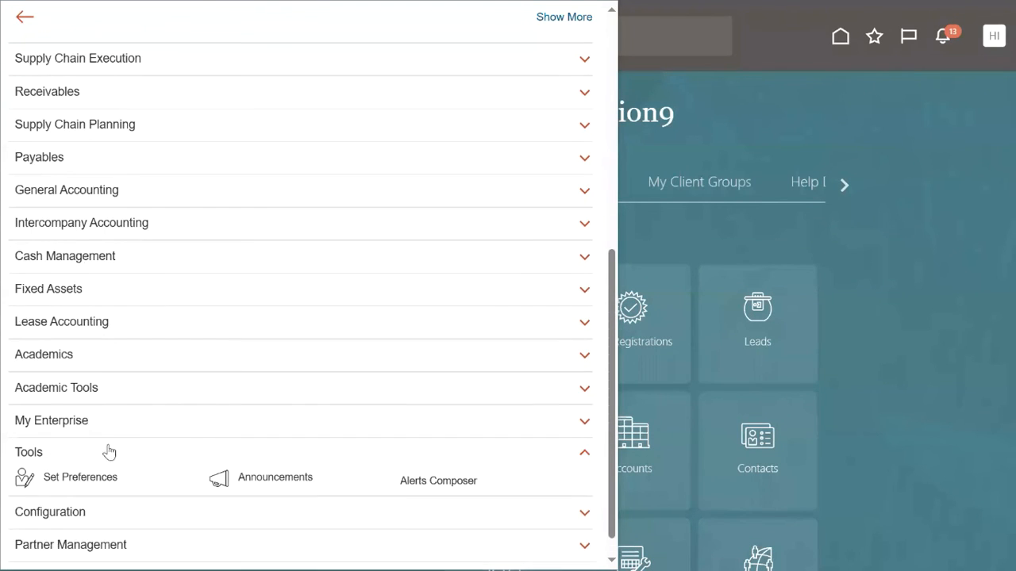
{"action": "scroll", "coordinate": [188, 449], "scroll_direction": "down", "scroll_amount": 4}
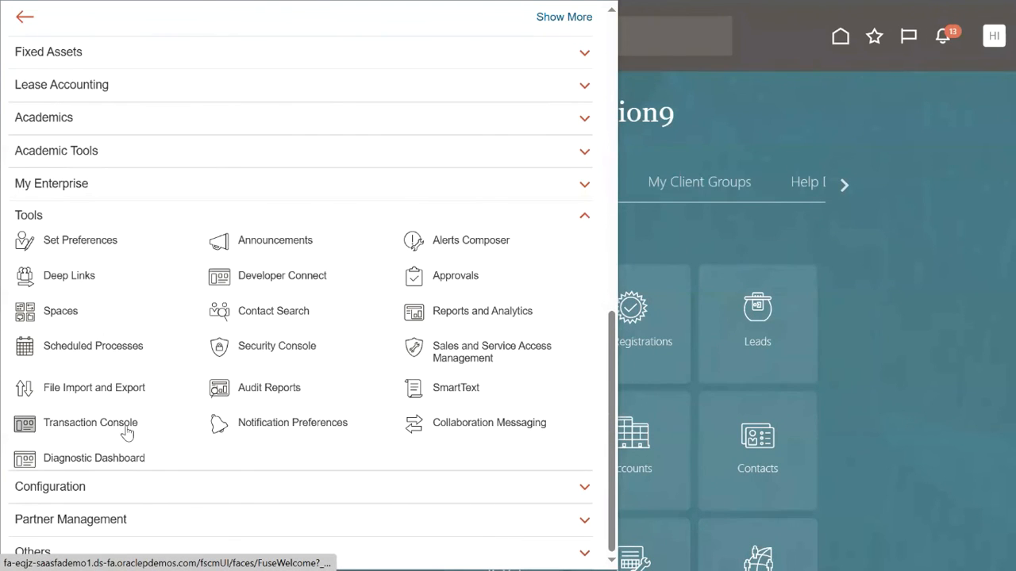
{"action": "left_click", "coordinate": [127, 425]}
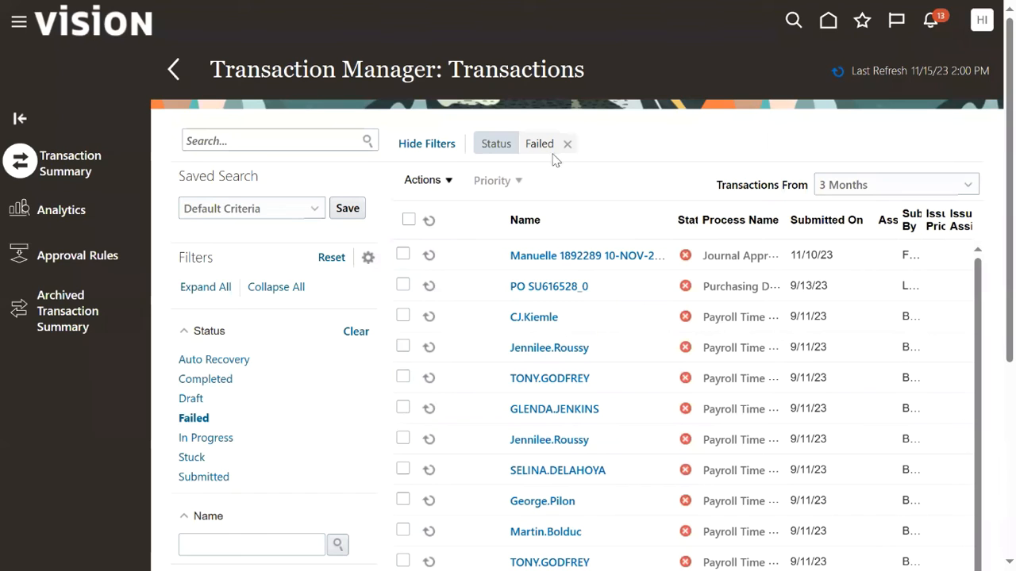
{"action": "left_click", "coordinate": [567, 144]}
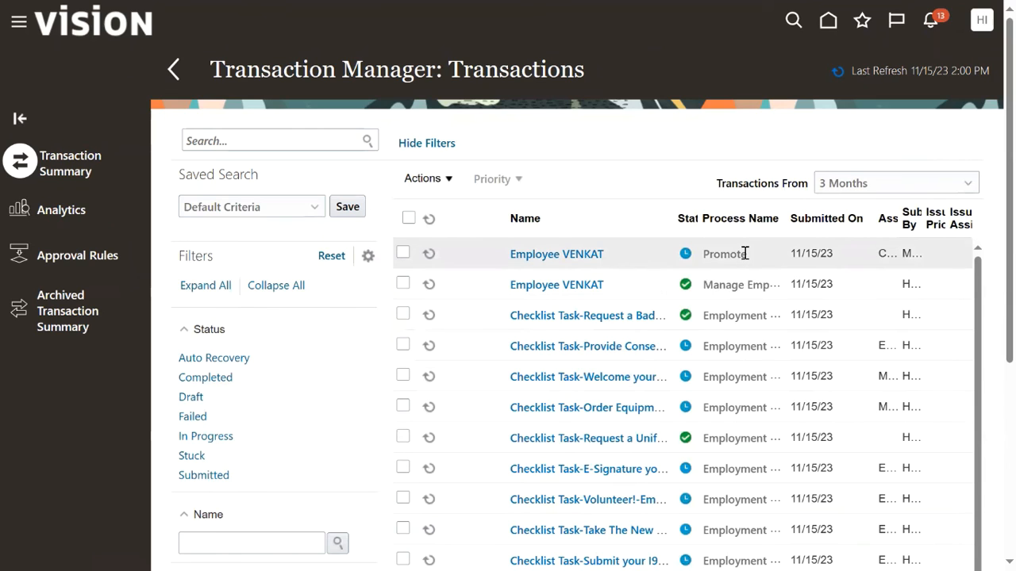
Open VENKAT's In Progress Promote transaction and review its submitter, assigned approver and process name.
{"action": "left_click", "coordinate": [582, 256]}
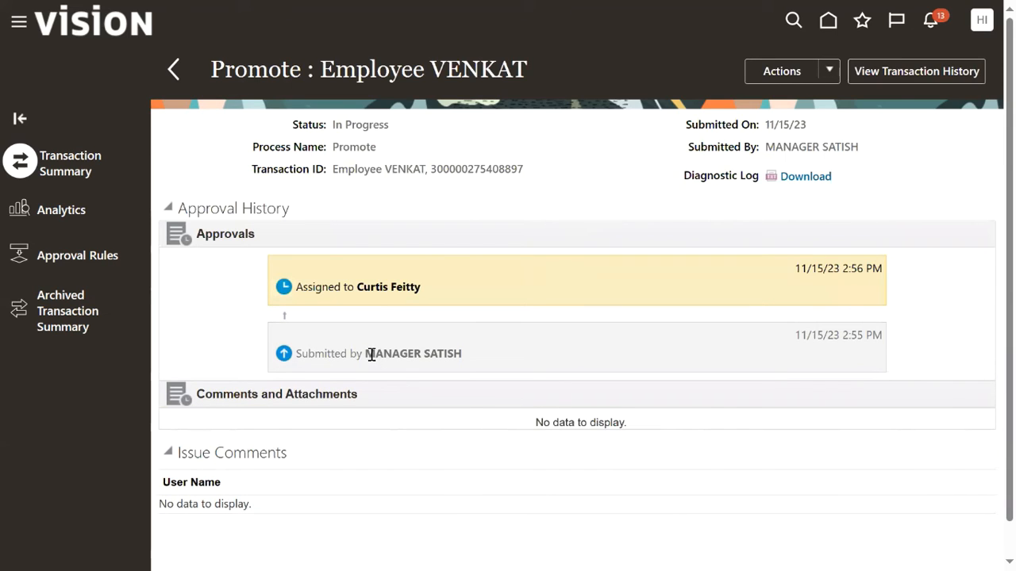
{"action": "left_click_drag", "start_coordinate": [366, 355], "coordinate": [464, 359]}
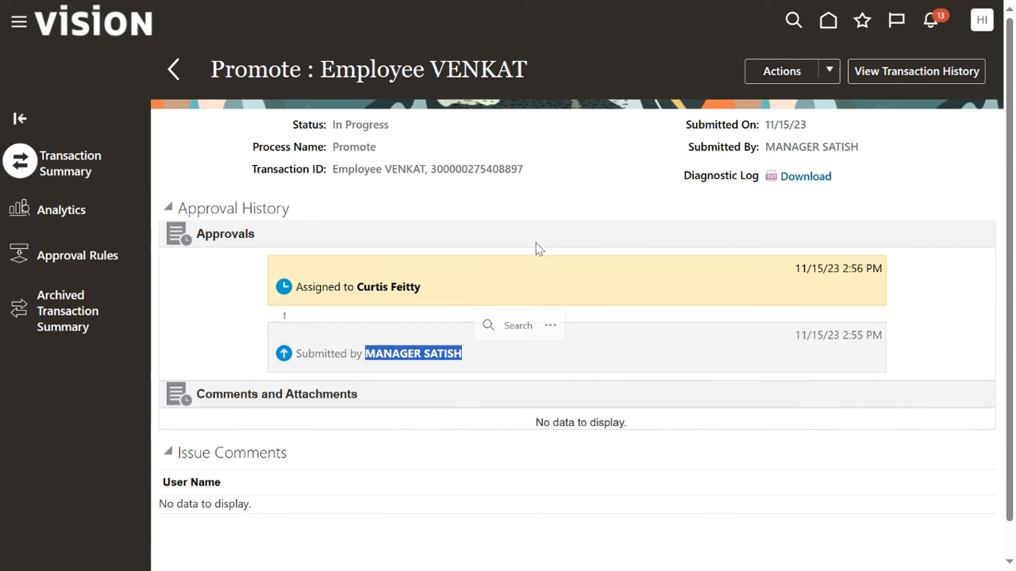
{"action": "left_click", "coordinate": [469, 277]}
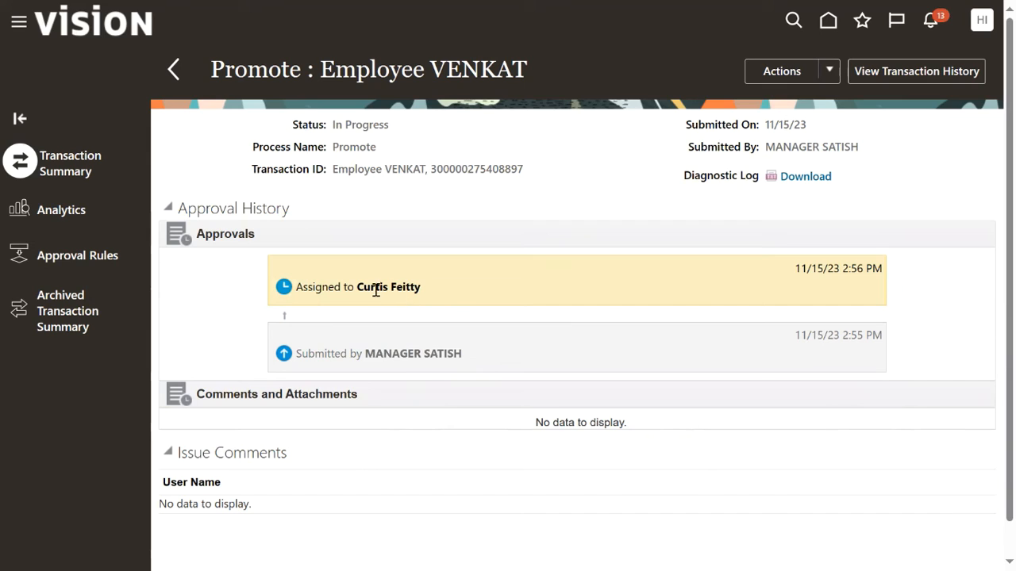
{"action": "left_click_drag", "start_coordinate": [360, 288], "coordinate": [424, 290]}
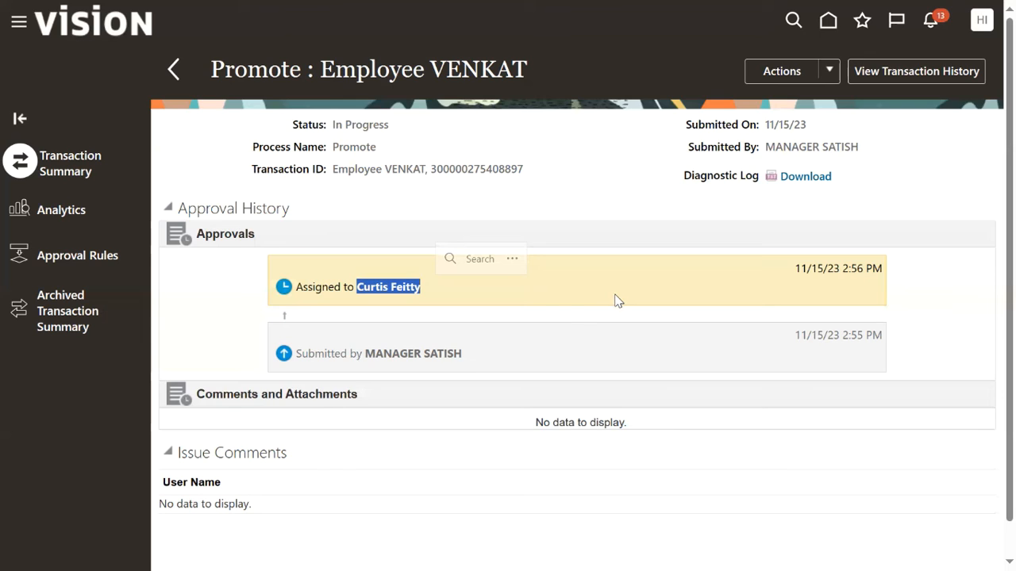
{"action": "left_click", "coordinate": [336, 147]}
{"action": "left_click_drag", "start_coordinate": [336, 147], "coordinate": [390, 149]}
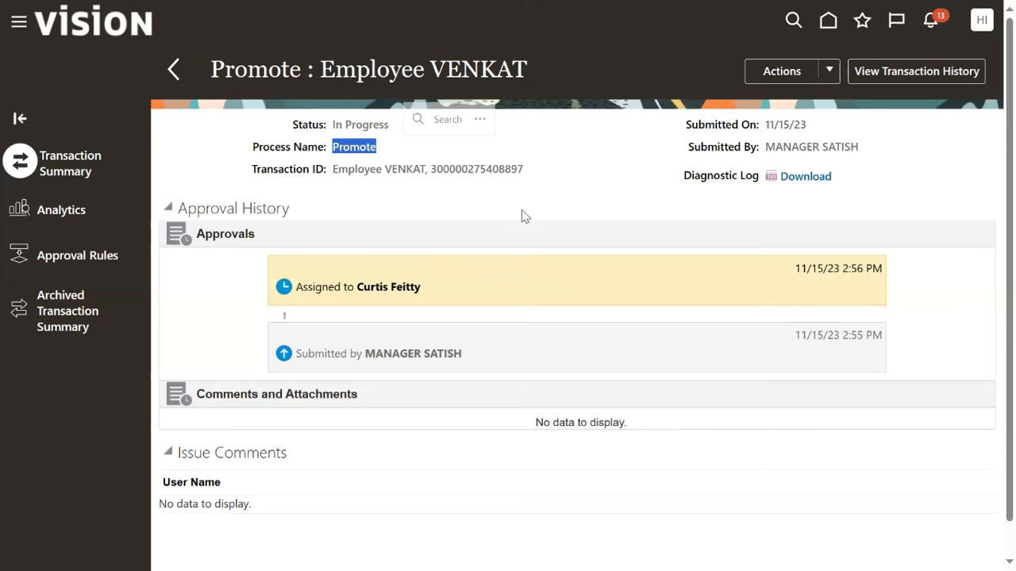
Go to Security Console via Tools, dismiss the data warning and show the Users list.
{"action": "left_click", "coordinate": [21, 27]}
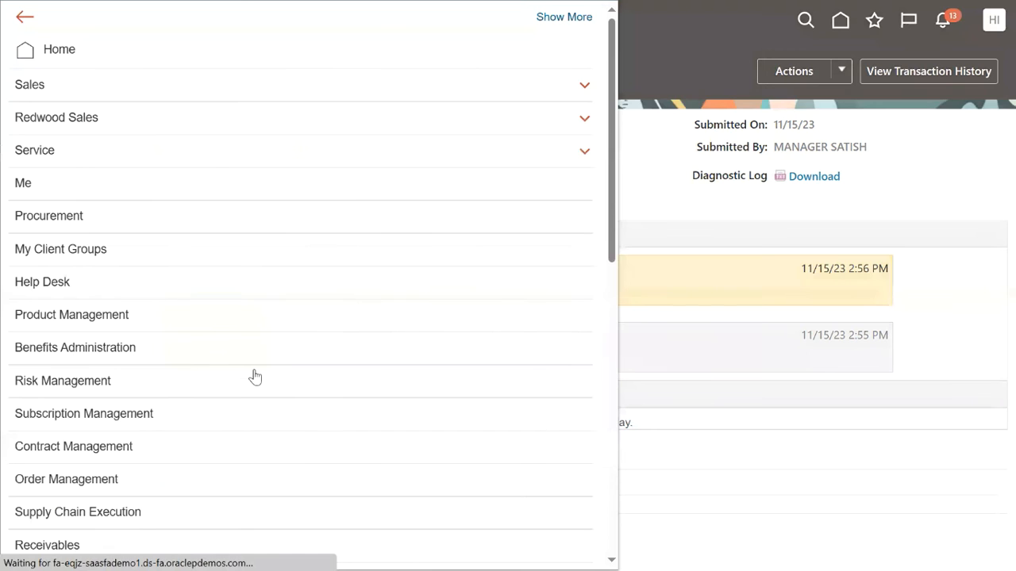
{"action": "scroll", "coordinate": [197, 413], "scroll_direction": "down", "scroll_amount": 9}
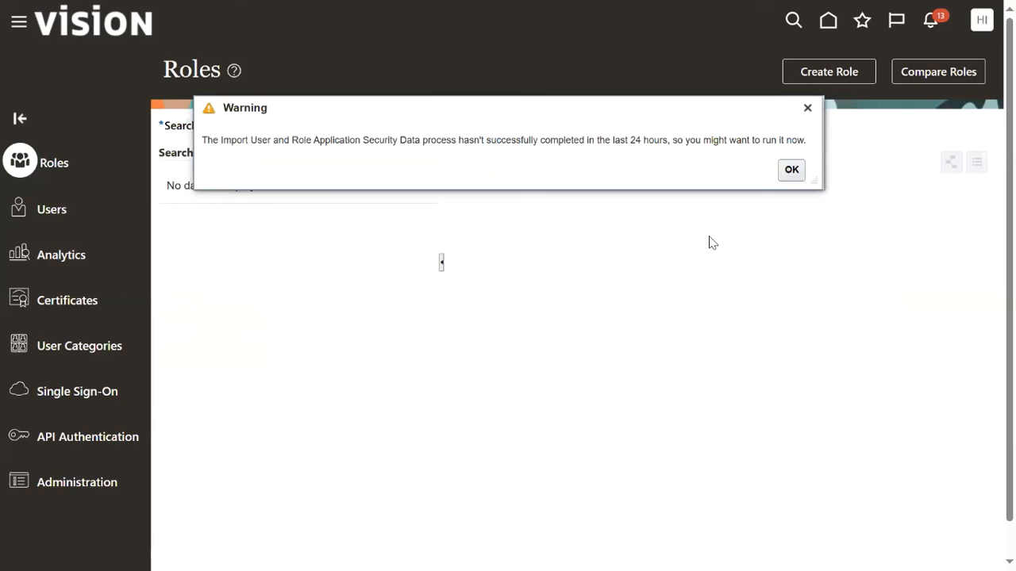
{"action": "left_click", "coordinate": [789, 168]}
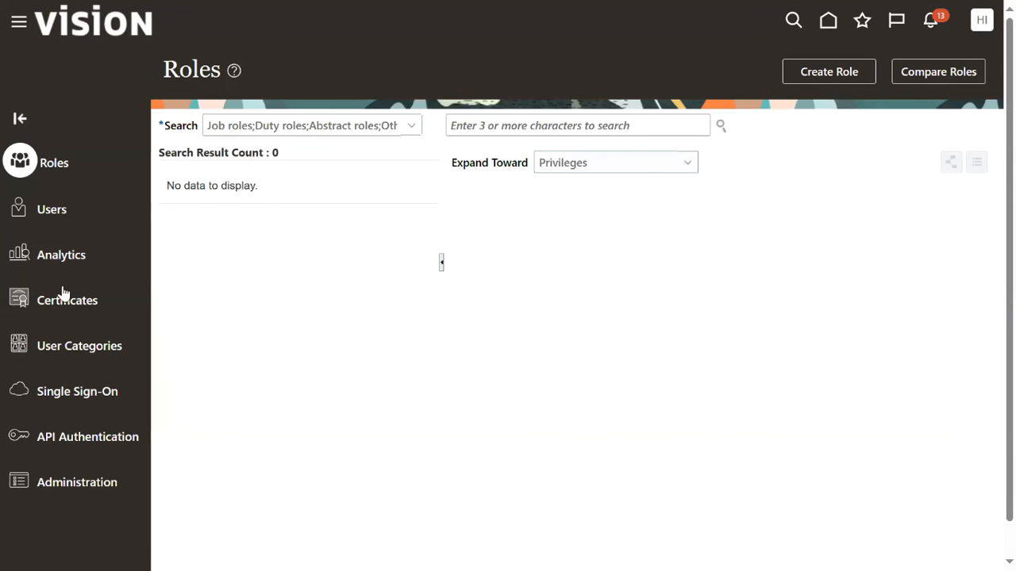
{"action": "left_click", "coordinate": [50, 216]}
Search the user accounts for the approver's user name.
{"action": "left_click", "coordinate": [566, 127]}
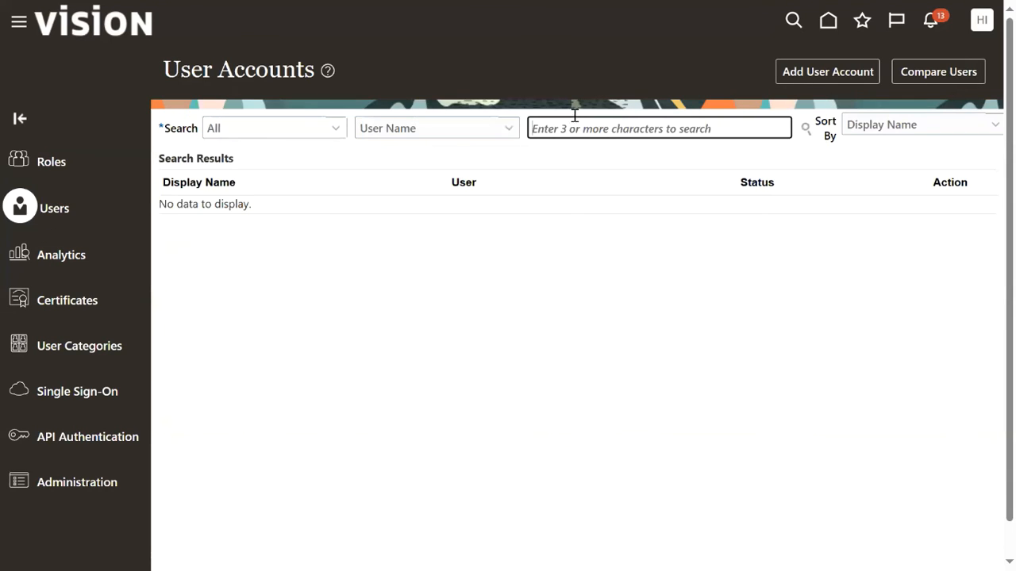
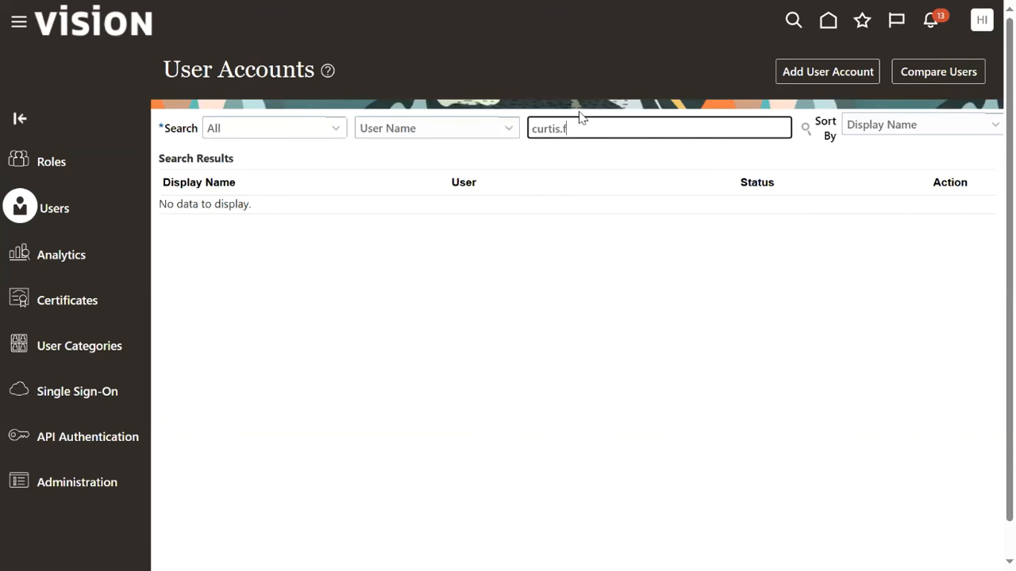
{"action": "key", "text": "Return"}
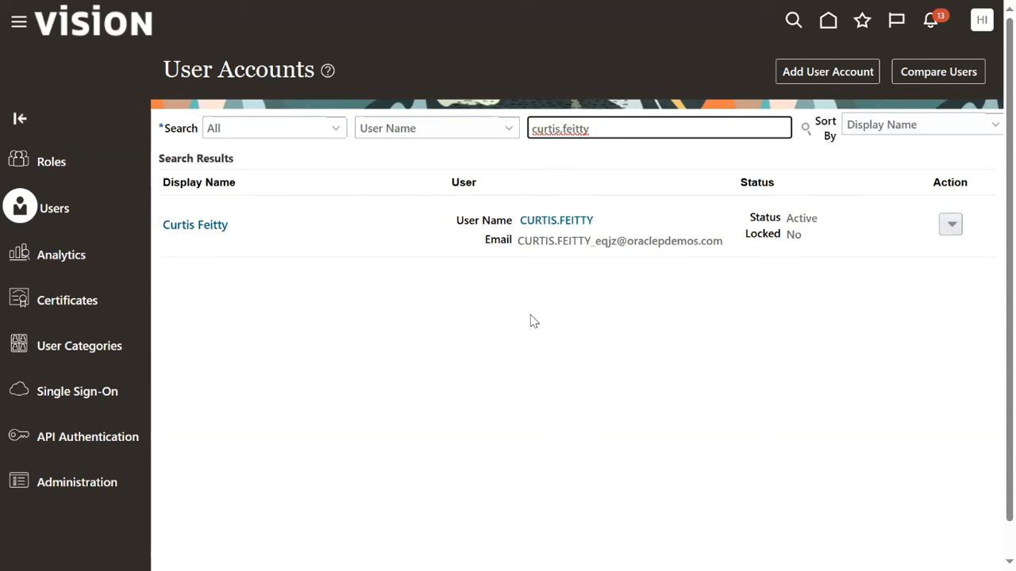
Manually reset the approver's account password and go back to the User Accounts results.
{"action": "left_click", "coordinate": [573, 220]}
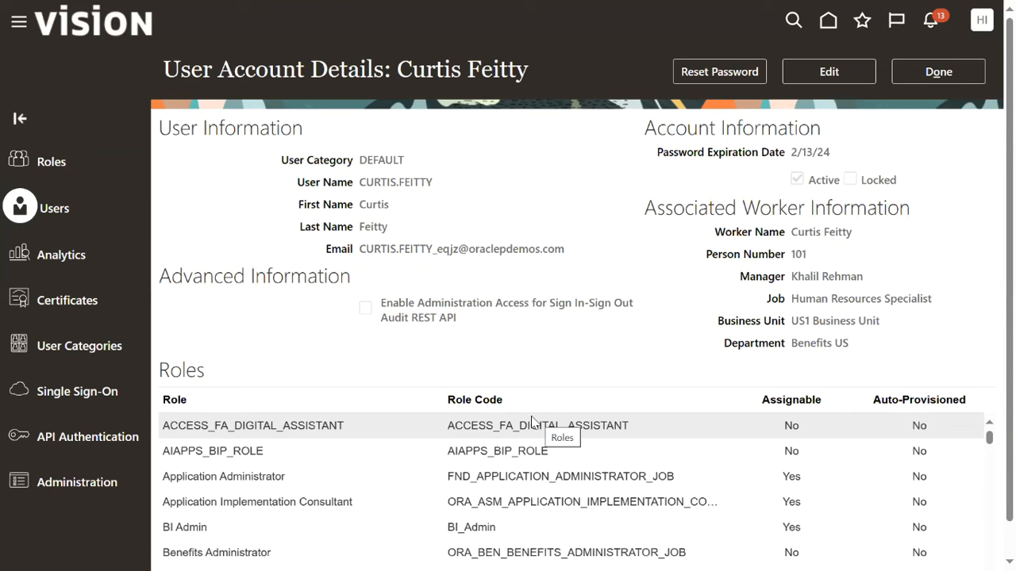
{"action": "left_click", "coordinate": [709, 73]}
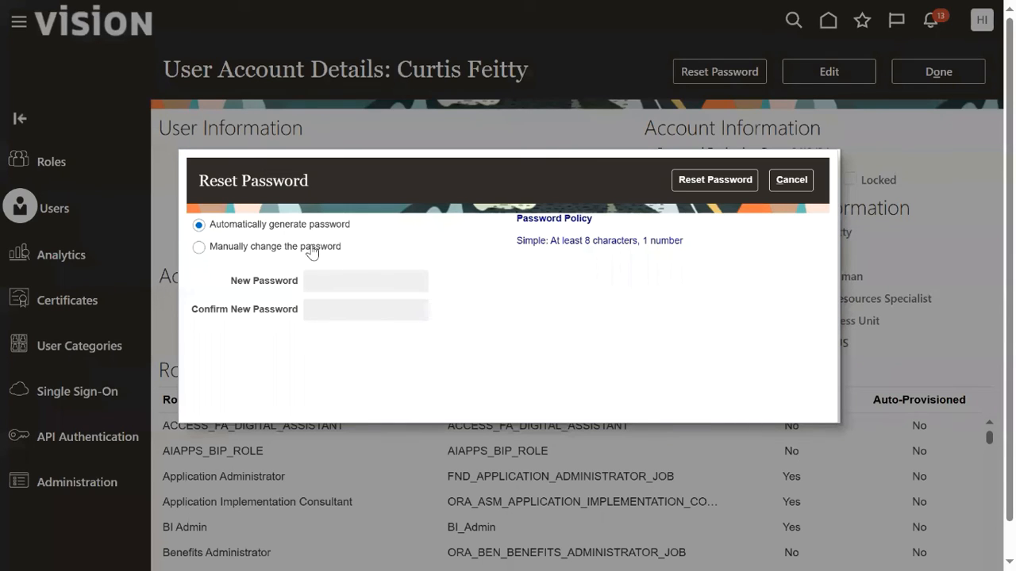
{"action": "left_click", "coordinate": [311, 251]}
{"action": "left_click", "coordinate": [381, 279]}
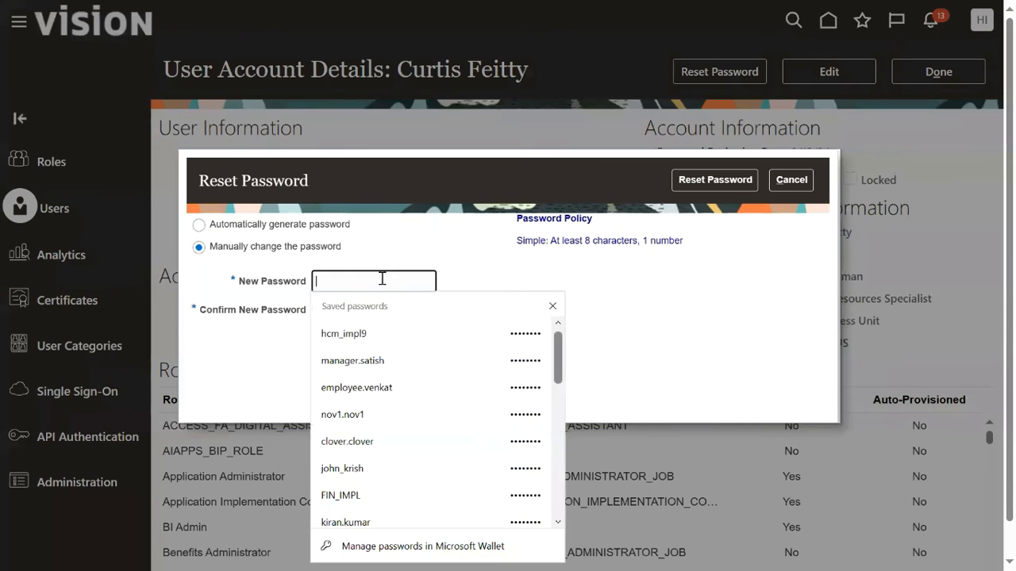
{"action": "type", "text": "••••••••"}
{"action": "left_click", "coordinate": [374, 311]}
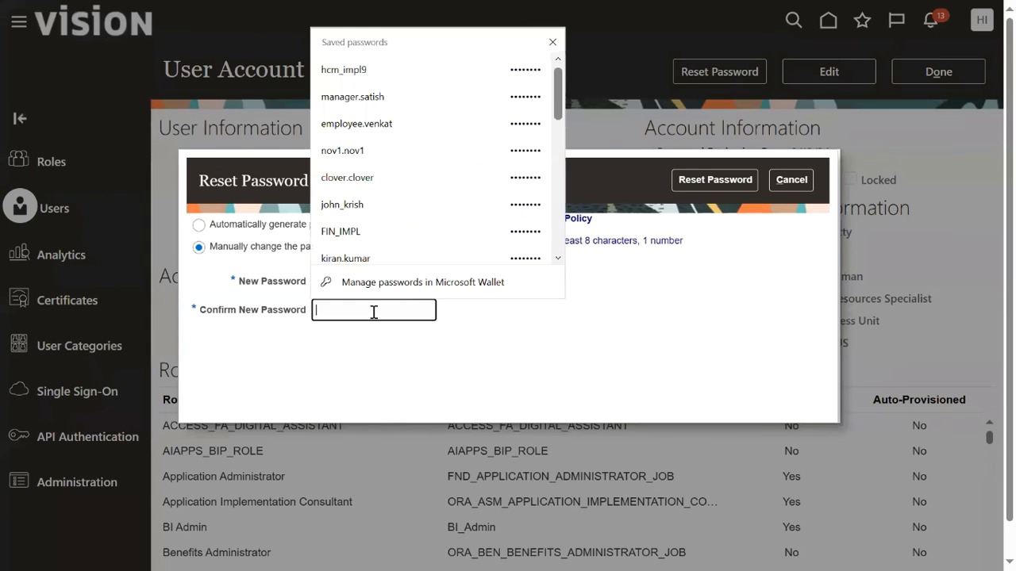
{"action": "type", "text": "••••••••"}
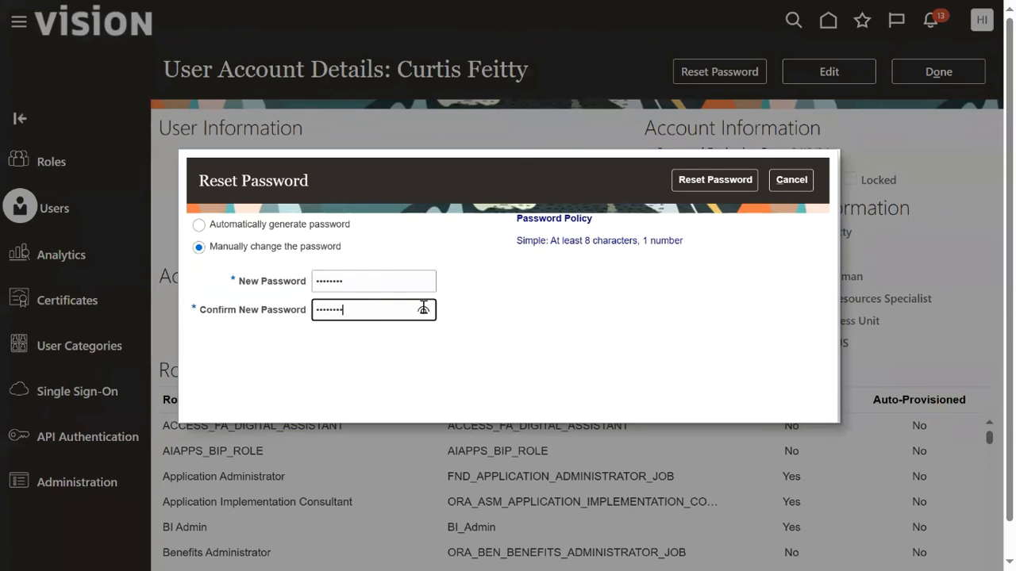
{"action": "left_click", "coordinate": [684, 179]}
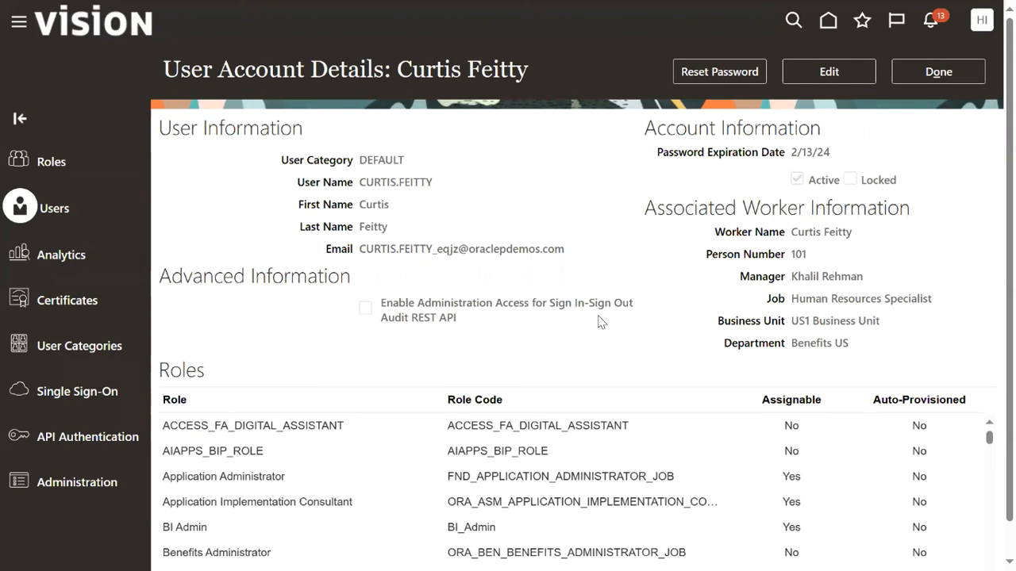
{"action": "left_click", "coordinate": [938, 74]}
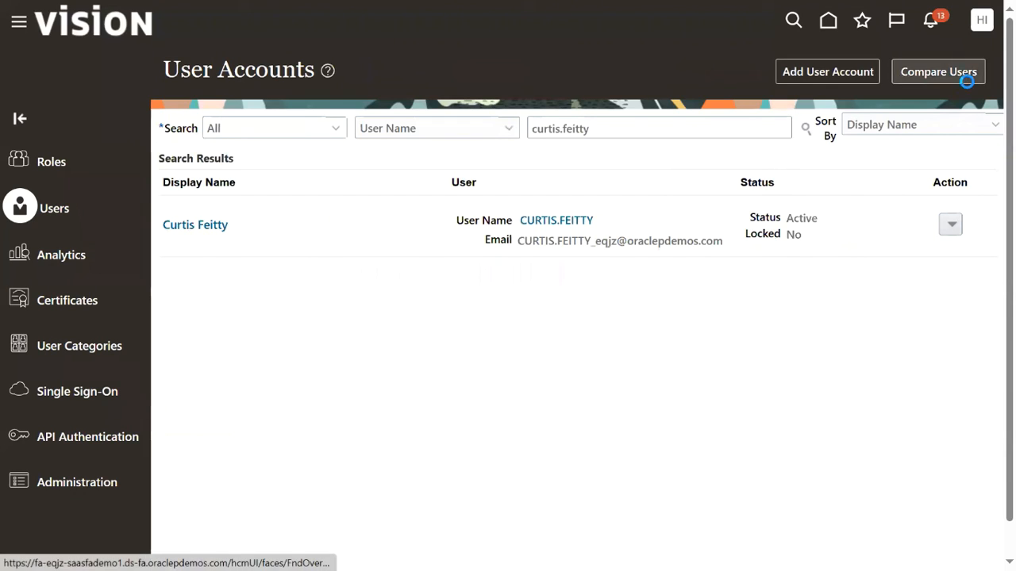
Sign out, then sign in again with the approver's saved login.
{"action": "left_click", "coordinate": [982, 20]}
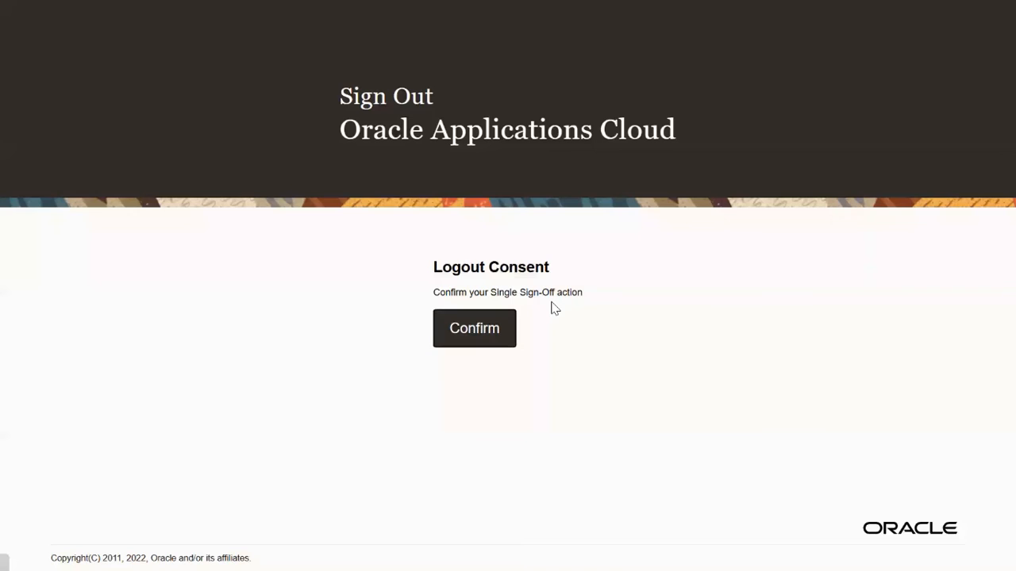
{"action": "left_click", "coordinate": [488, 331]}
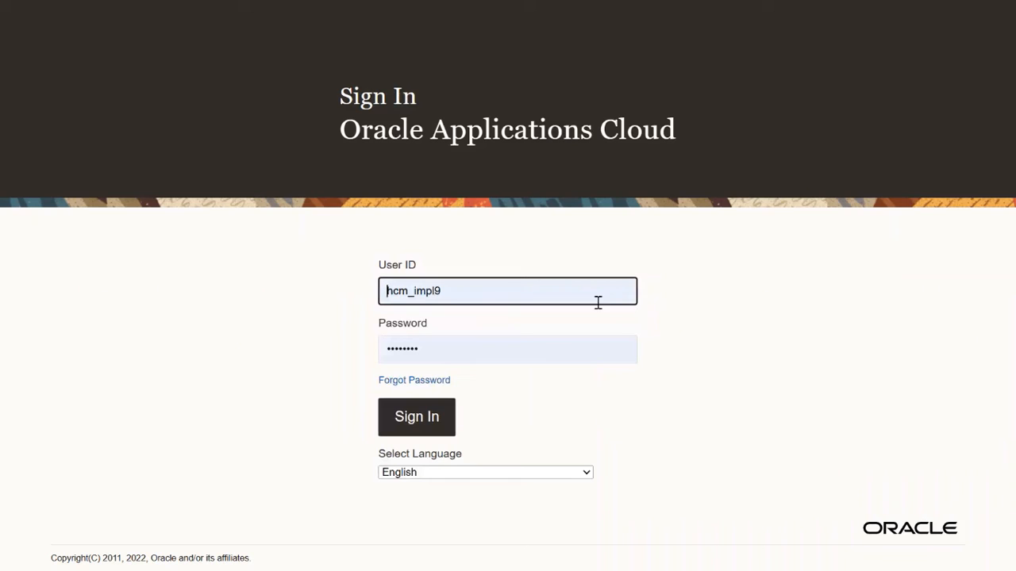
{"action": "left_click", "coordinate": [516, 294]}
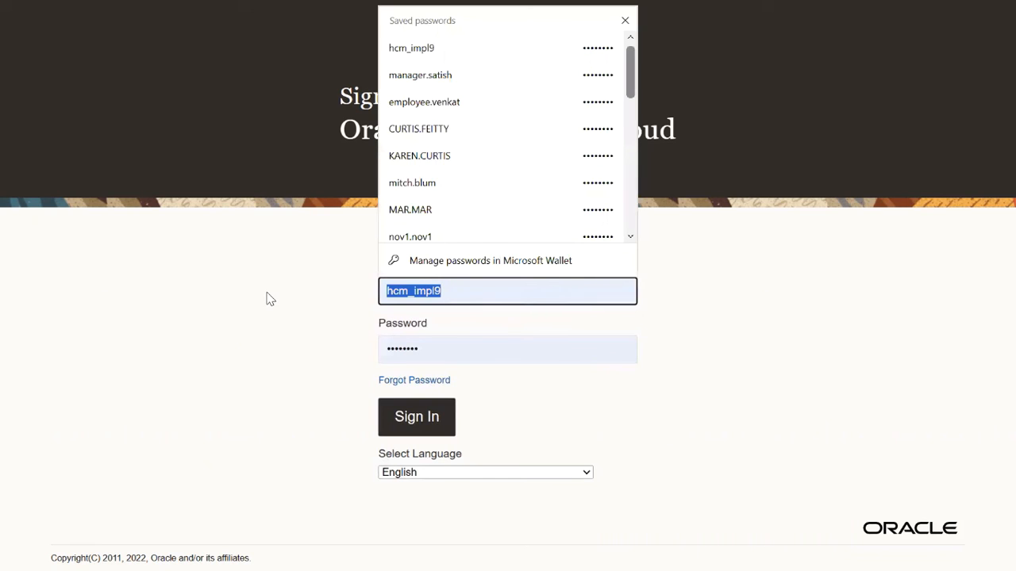
{"action": "type", "text": "curtis"}
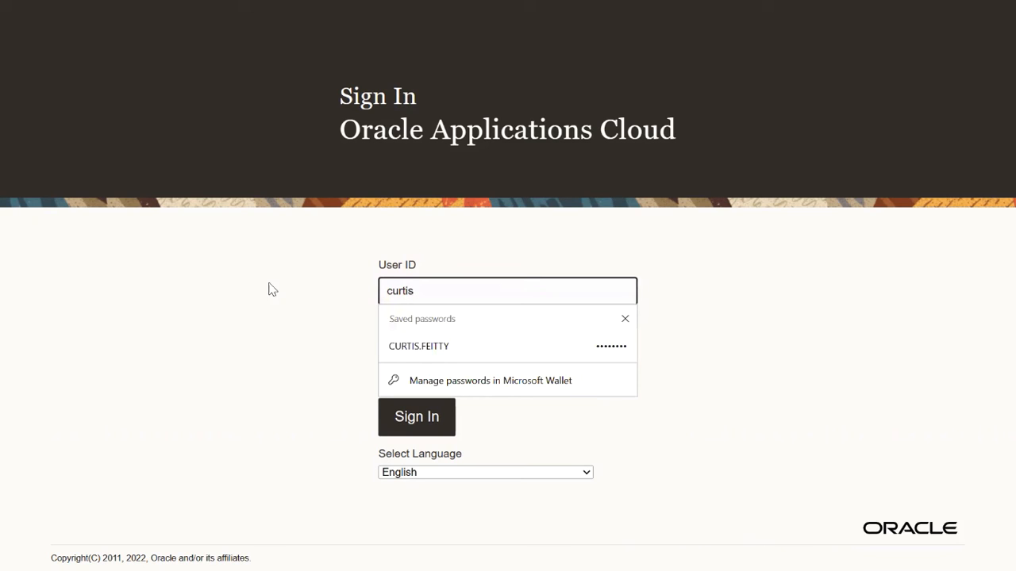
{"action": "left_click", "coordinate": [444, 347]}
{"action": "left_click", "coordinate": [425, 418]}
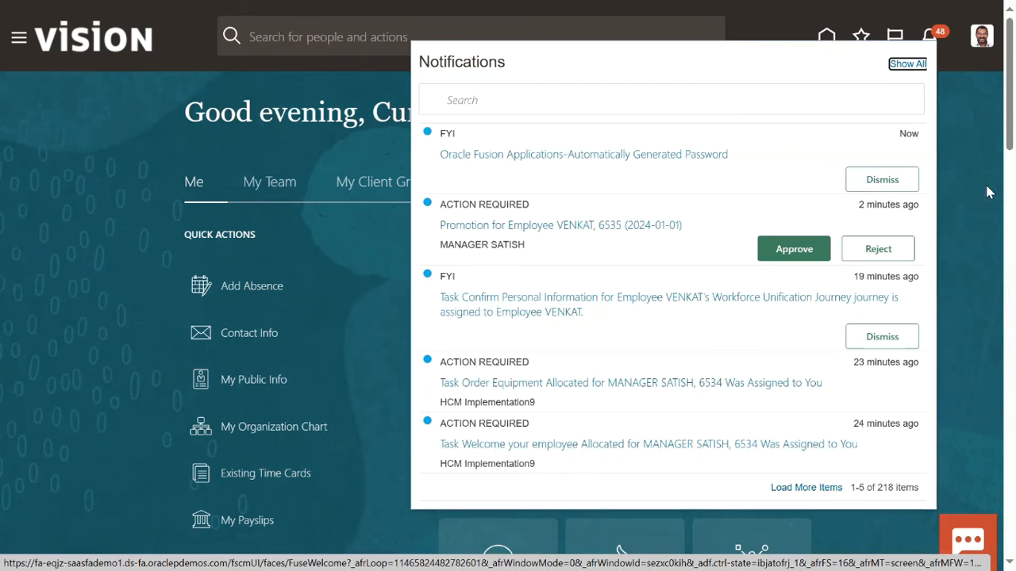
Open the action-required 'Promotion for Employee' notification for VENKAT's 1/1/24 promotion.
{"action": "left_click_drag", "start_coordinate": [441, 205], "coordinate": [521, 204]}
{"action": "left_click", "coordinate": [492, 252]}
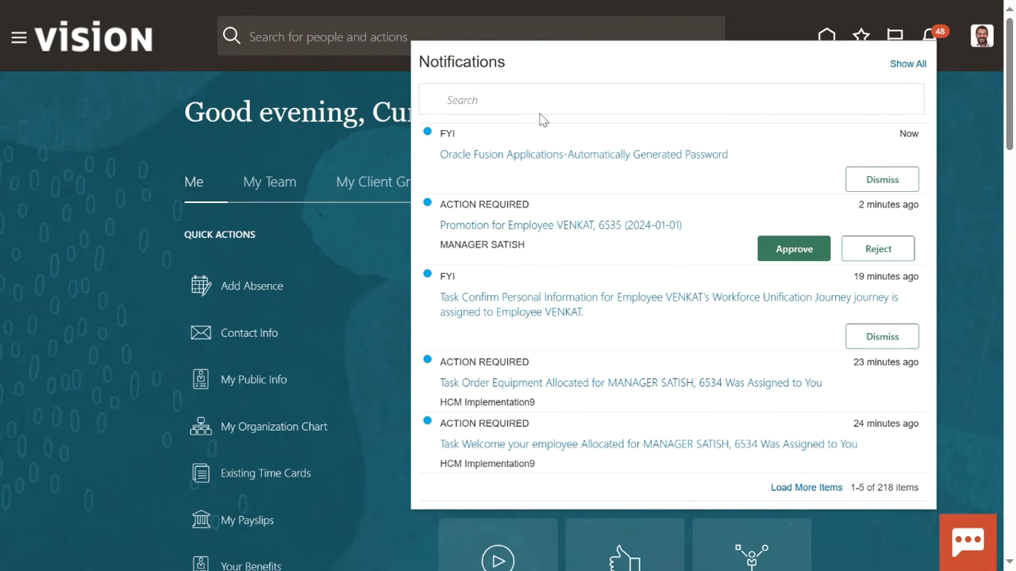
{"action": "left_click", "coordinate": [930, 36]}
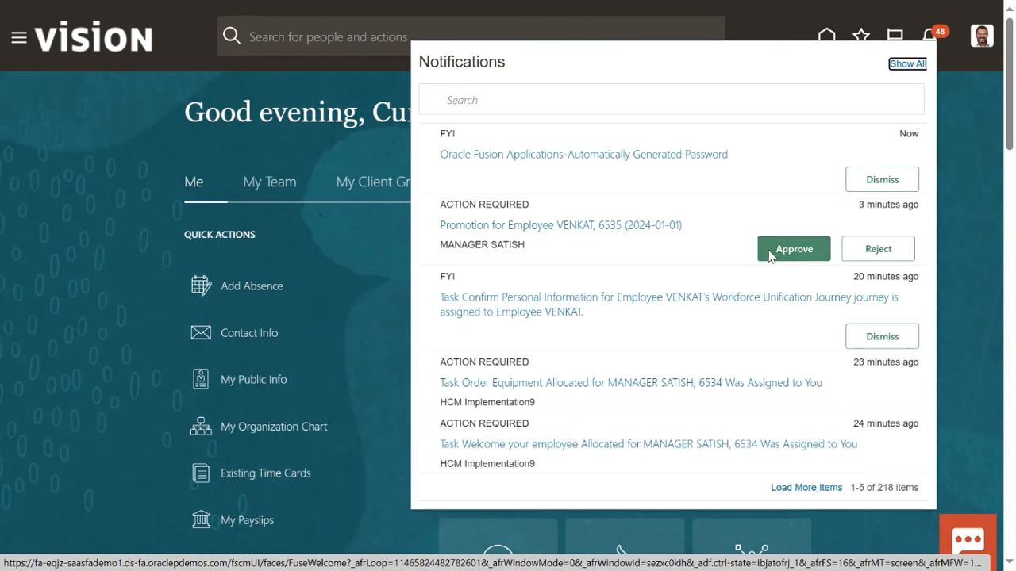
{"action": "left_click", "coordinate": [608, 226]}
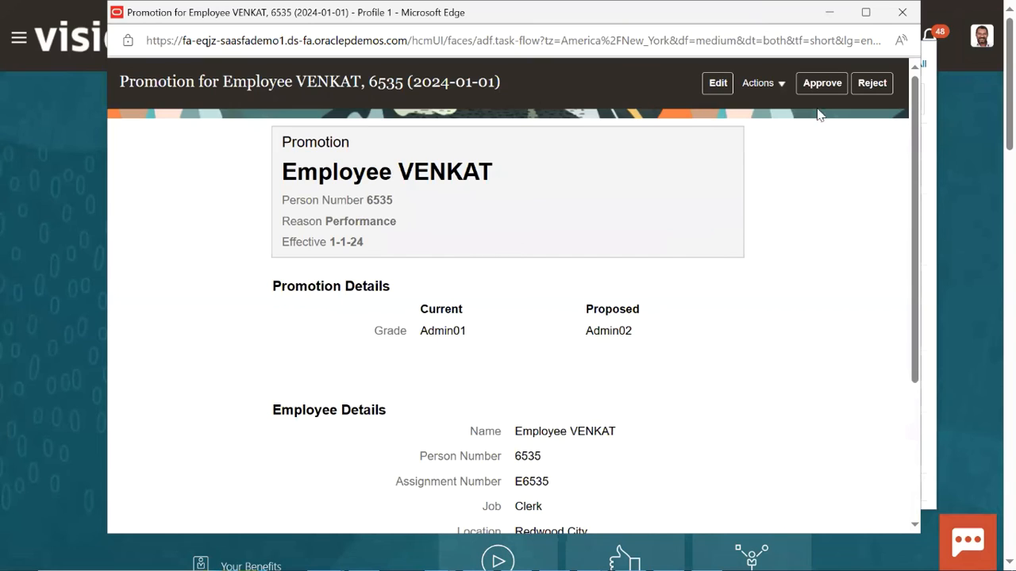
Review the promotion details: grade Admin01 to Admin02, employee assignment and line manager.
{"action": "scroll", "coordinate": [650, 311], "scroll_direction": "down", "scroll_amount": 3}
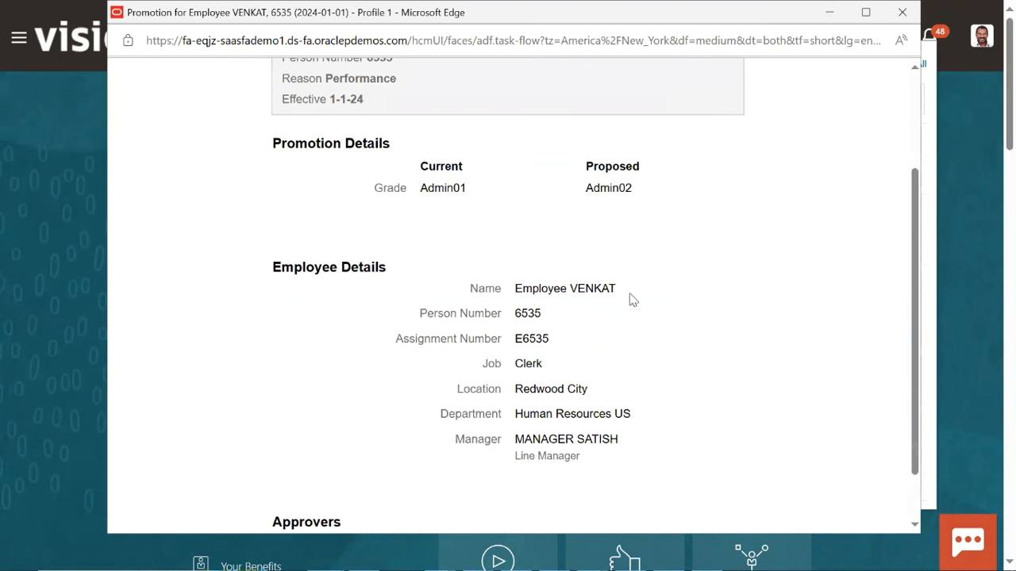
{"action": "left_click_drag", "start_coordinate": [421, 188], "coordinate": [472, 195]}
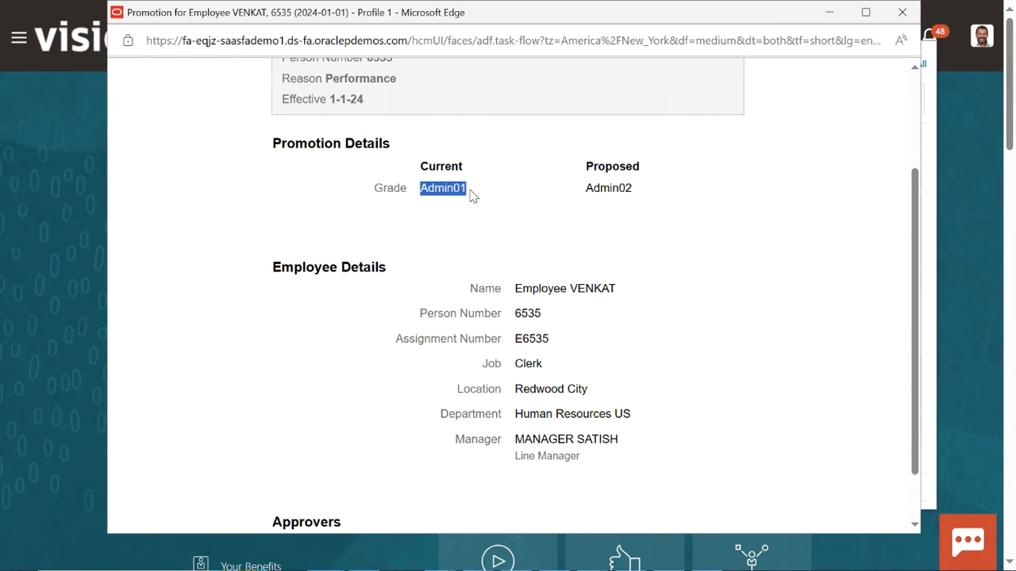
{"action": "left_click", "coordinate": [602, 193]}
{"action": "left_click_drag", "start_coordinate": [587, 188], "coordinate": [641, 187]}
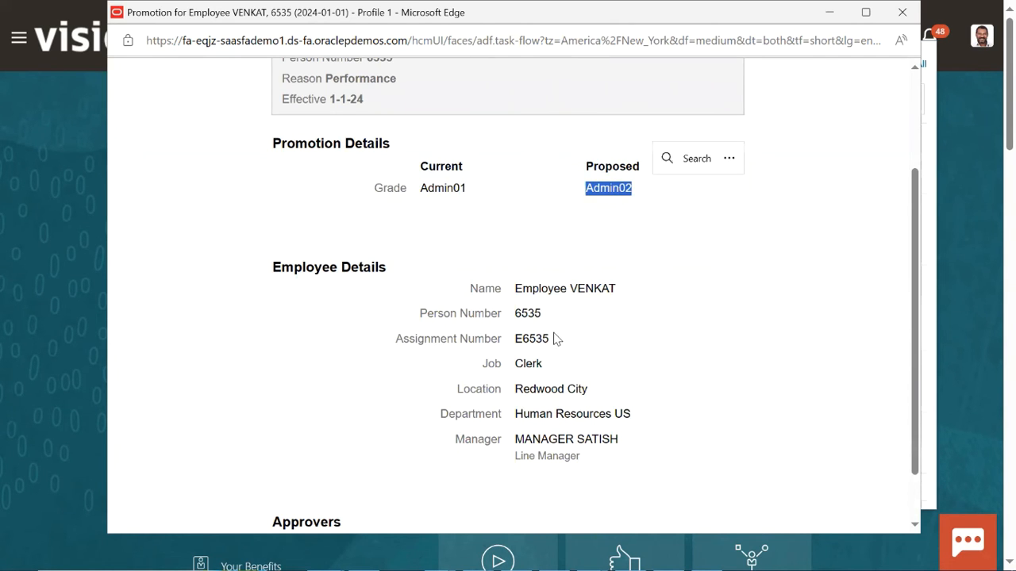
{"action": "scroll", "coordinate": [551, 342], "scroll_direction": "down", "scroll_amount": 1}
{"action": "left_click_drag", "start_coordinate": [522, 226], "coordinate": [569, 272]}
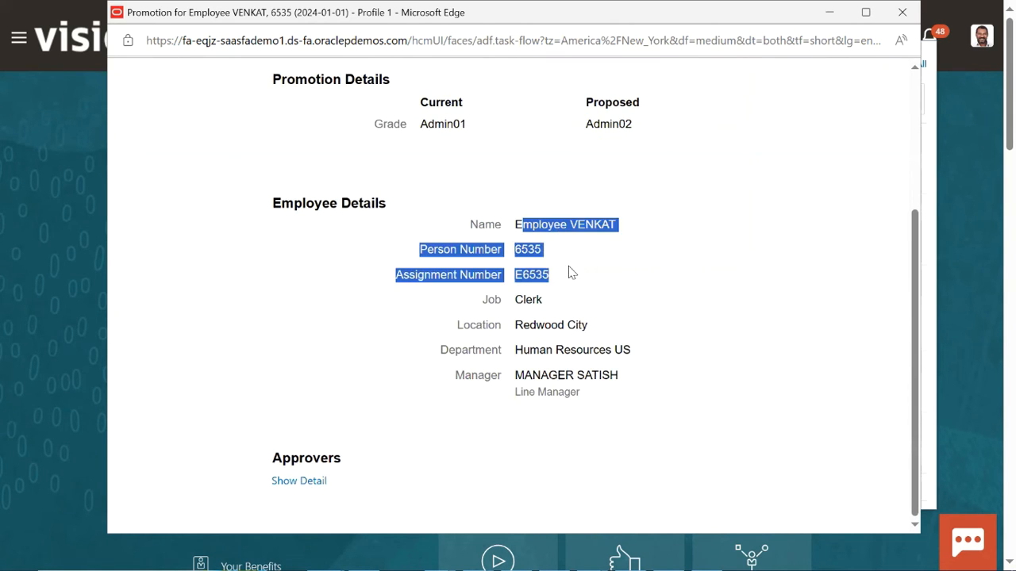
{"action": "left_click", "coordinate": [493, 379]}
{"action": "left_click_drag", "start_coordinate": [516, 374], "coordinate": [600, 373]}
Expand the approvers' history to check the submitter, then start the Approve action.
{"action": "left_click", "coordinate": [301, 481]}
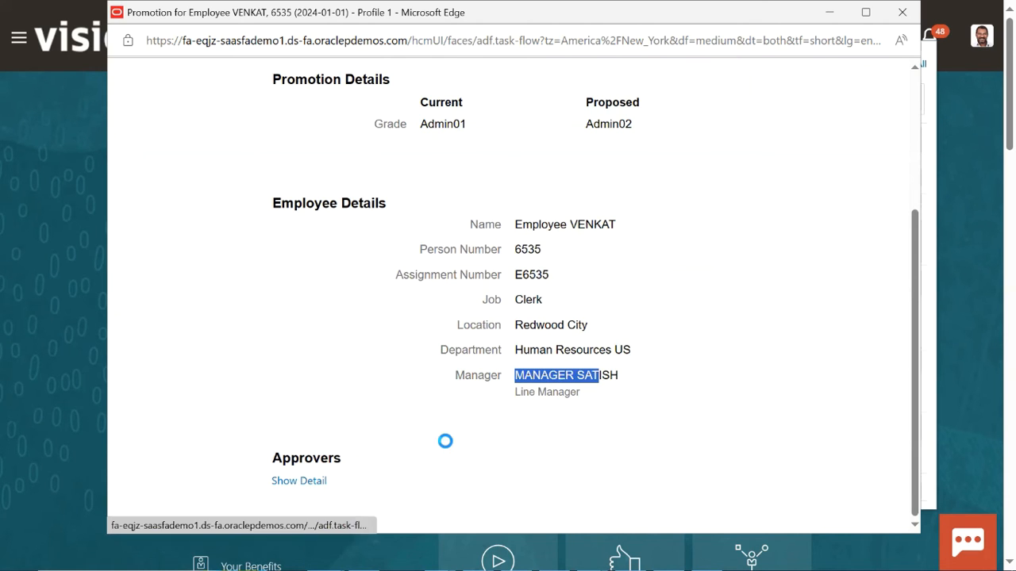
{"action": "scroll", "coordinate": [453, 437], "scroll_direction": "down", "scroll_amount": 2}
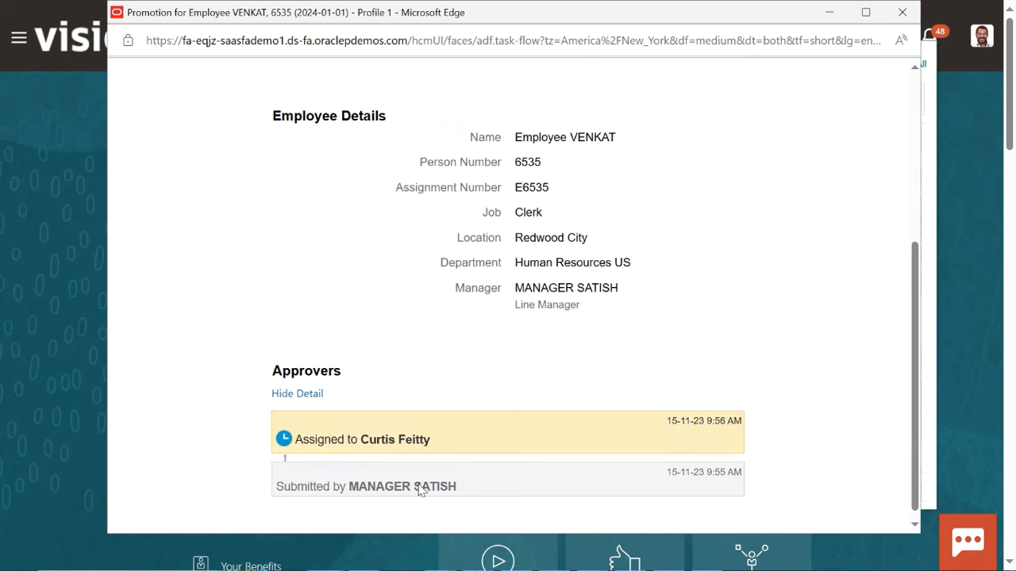
{"action": "left_click_drag", "start_coordinate": [369, 490], "coordinate": [476, 494]}
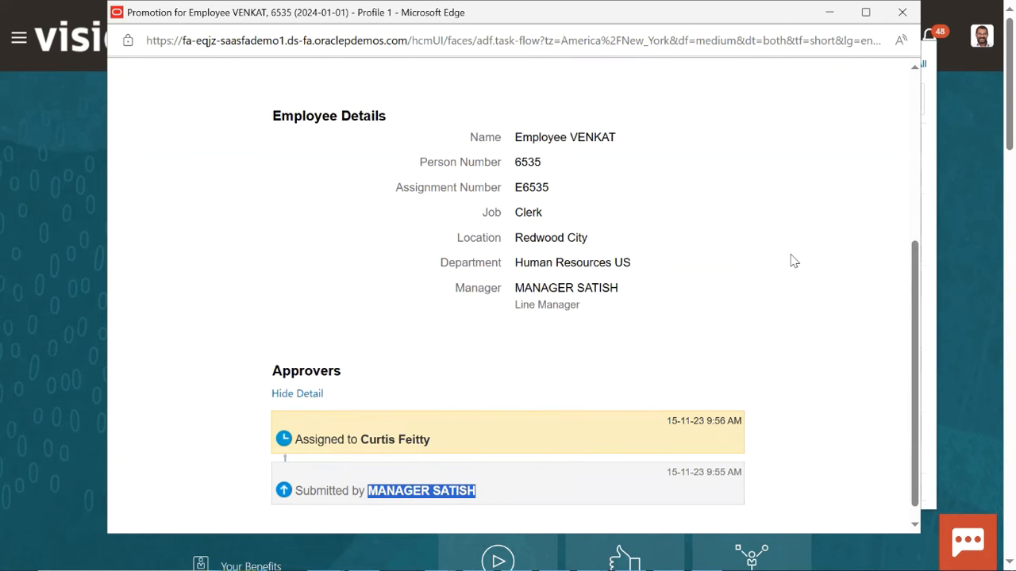
{"action": "scroll", "coordinate": [792, 260], "scroll_direction": "up", "scroll_amount": 5}
{"action": "scroll", "coordinate": [792, 260], "scroll_direction": "up", "scroll_amount": 1}
{"action": "left_click", "coordinate": [822, 84]}
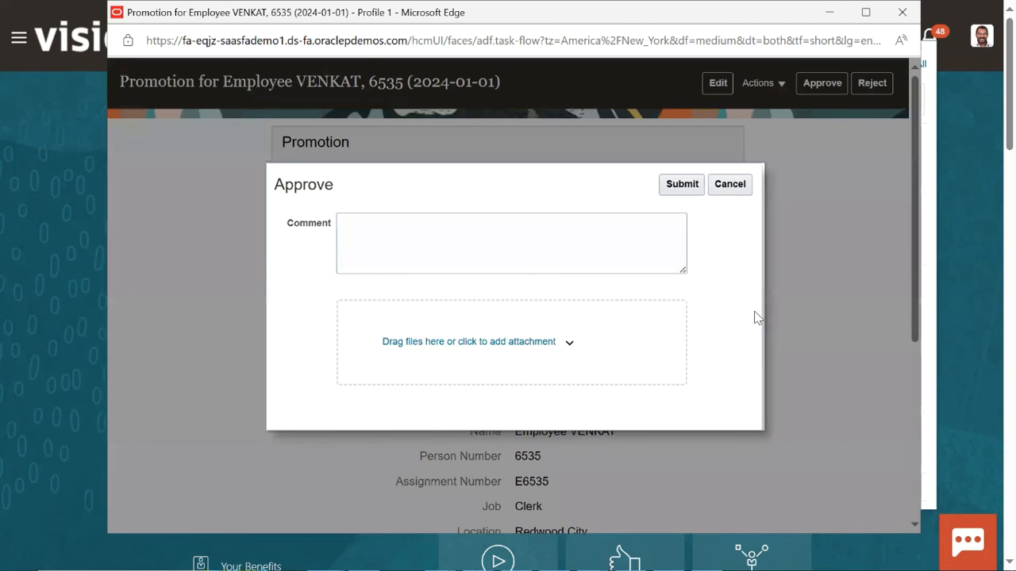
Submit the promotion approval with the comment box left empty.
{"action": "left_click", "coordinate": [690, 183]}
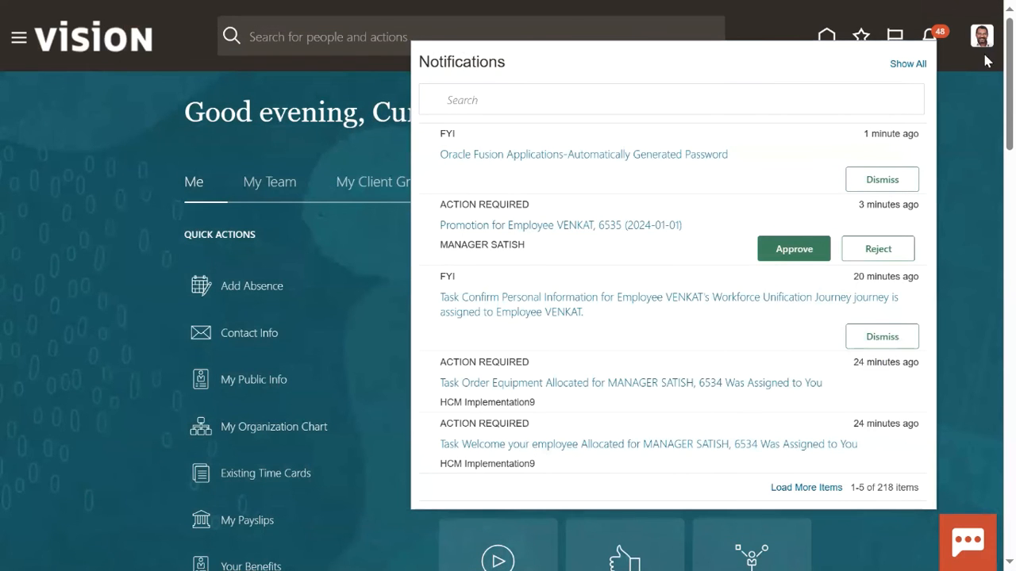
Close Notifications and sign out of the approver's session.
{"action": "left_click", "coordinate": [980, 49]}
{"action": "left_click", "coordinate": [980, 50]}
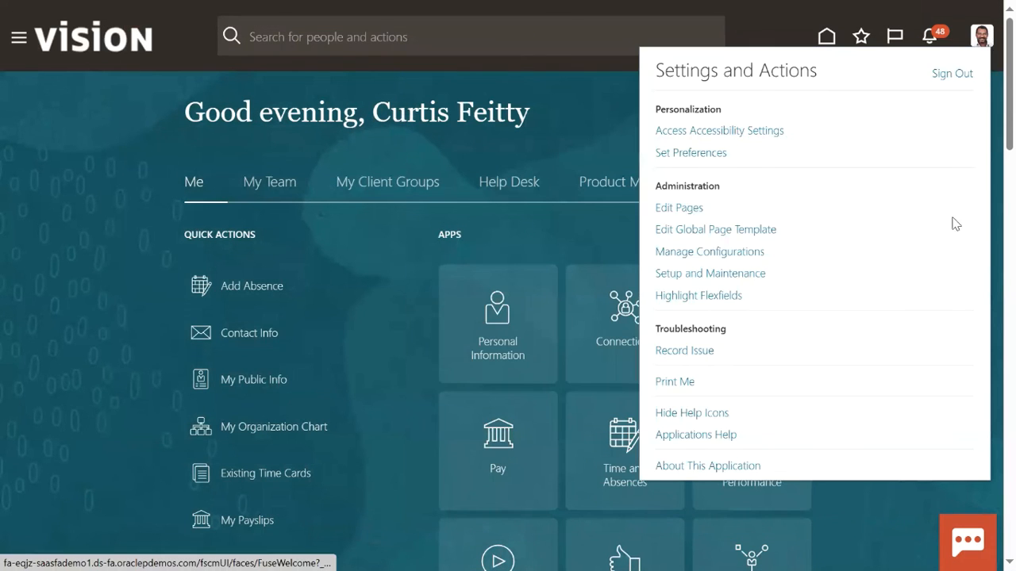
{"action": "left_click", "coordinate": [937, 81]}
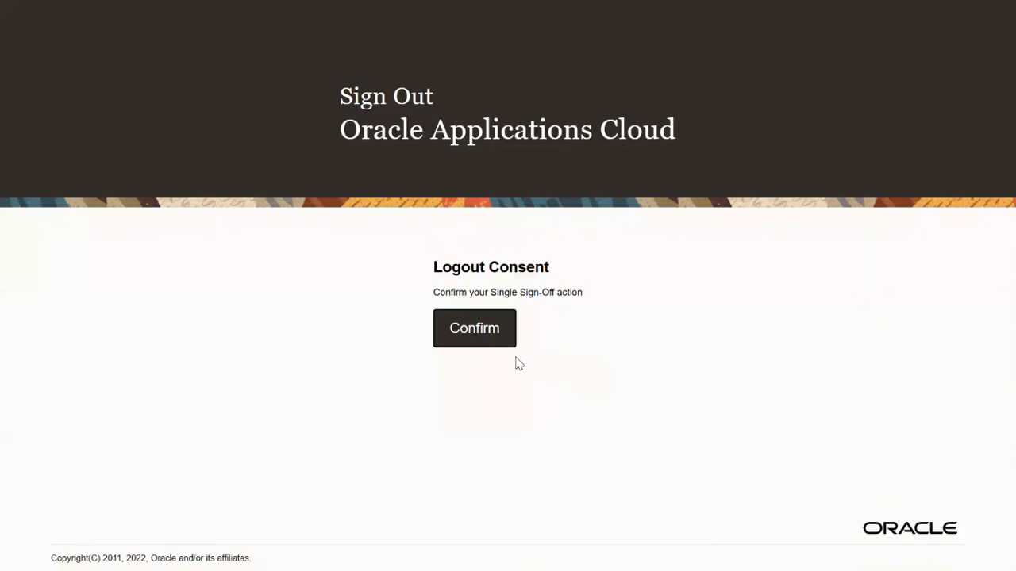
{"action": "left_click", "coordinate": [481, 329]}
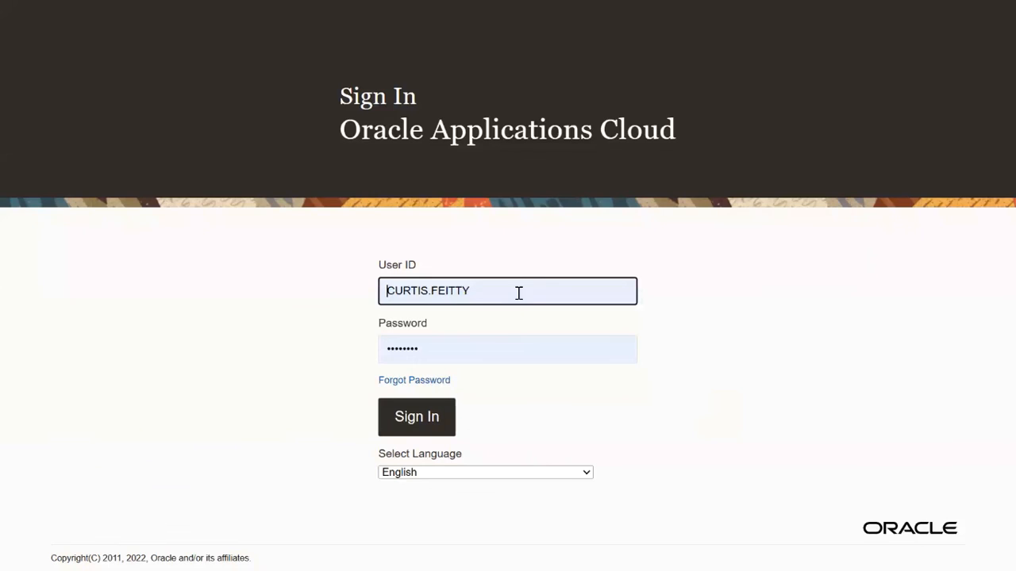
Sign in with the promoted employee's saved login.
{"action": "double_click", "coordinate": [466, 292]}
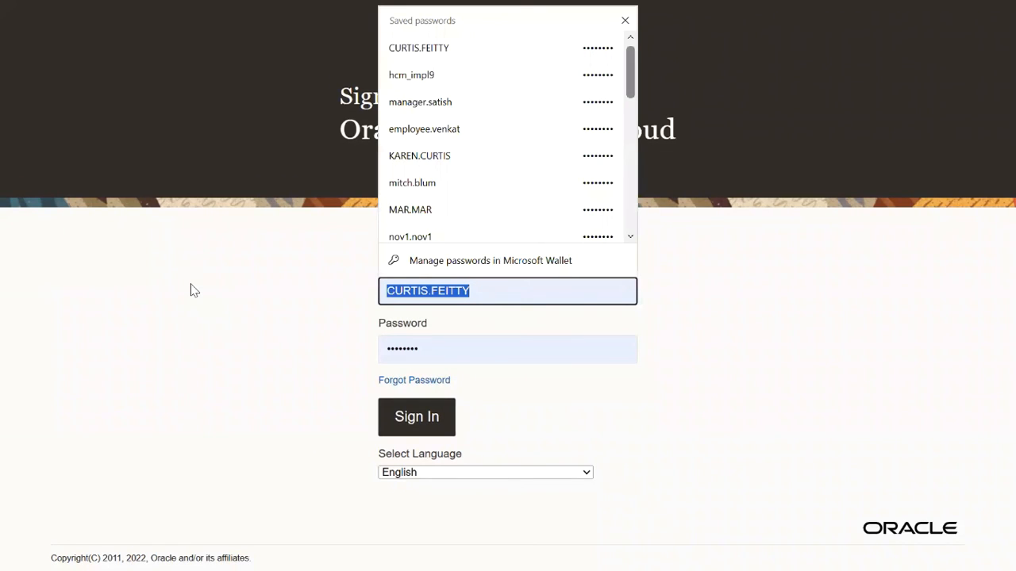
{"action": "type", "text": "mana"}
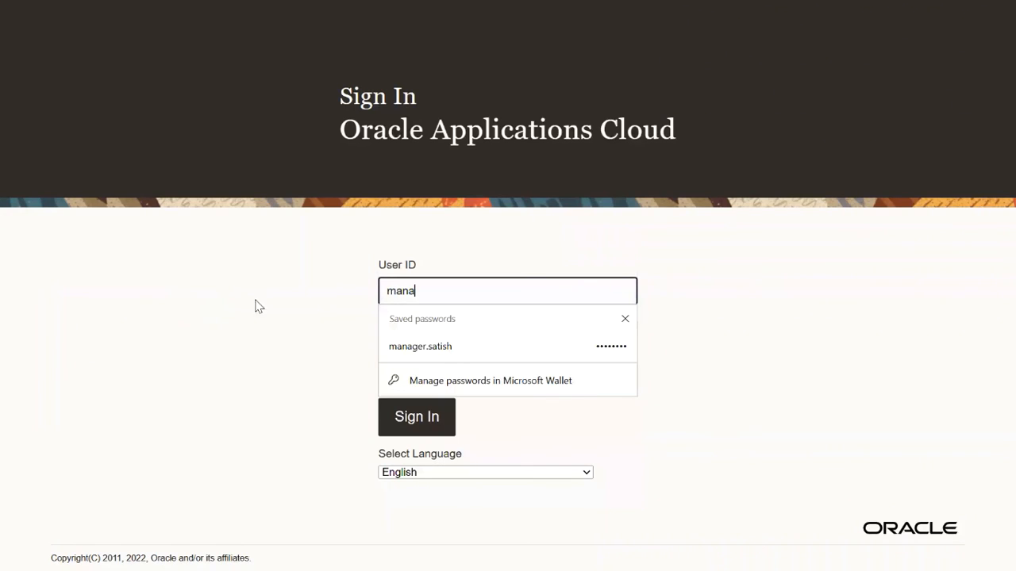
{"action": "double_click", "coordinate": [452, 296]}
{"action": "type", "text": "e"}
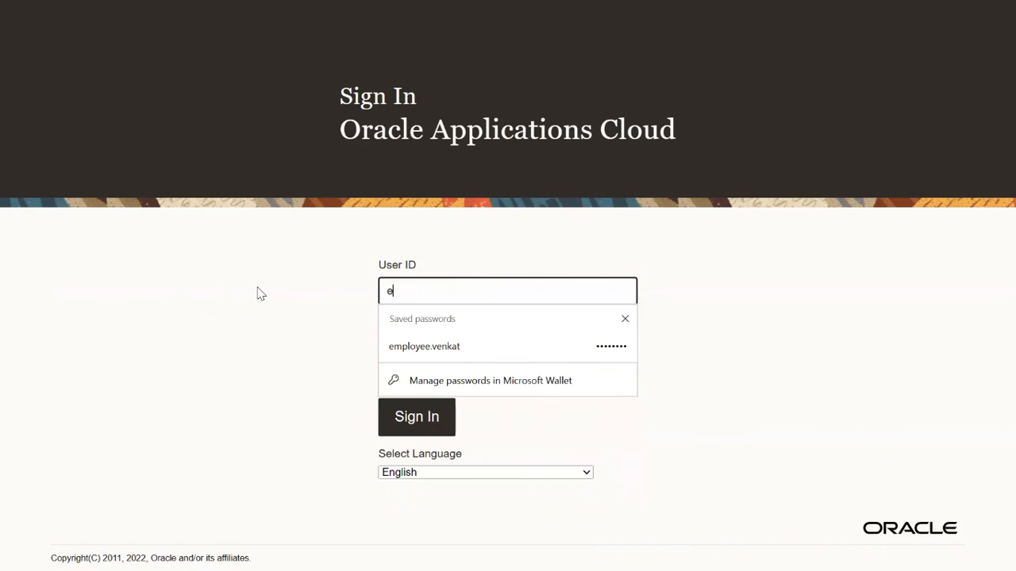
{"action": "left_click", "coordinate": [473, 349]}
{"action": "left_click", "coordinate": [431, 419]}
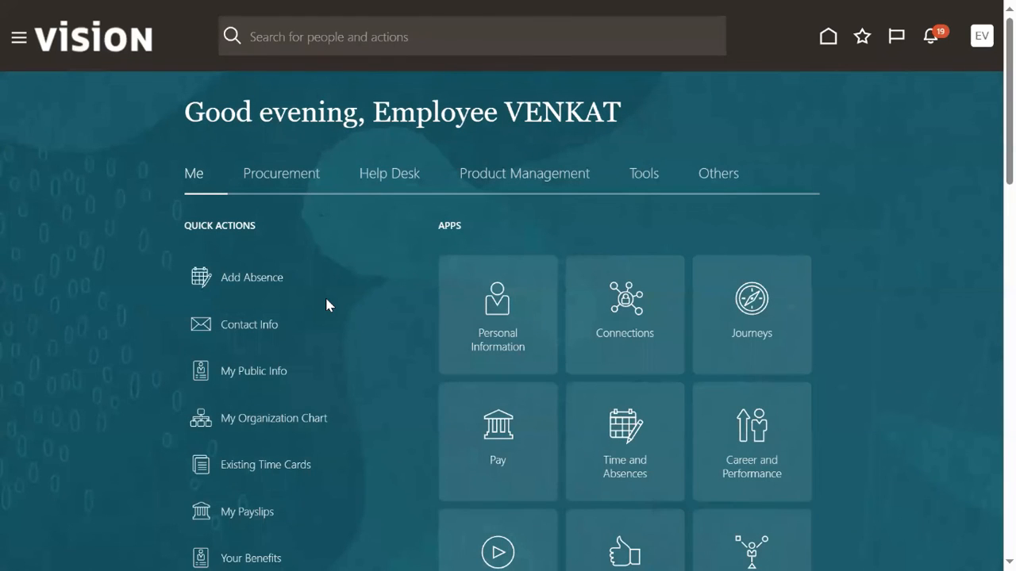
Go to Me > Personal Information and open the Employment Info card.
{"action": "left_click", "coordinate": [15, 40]}
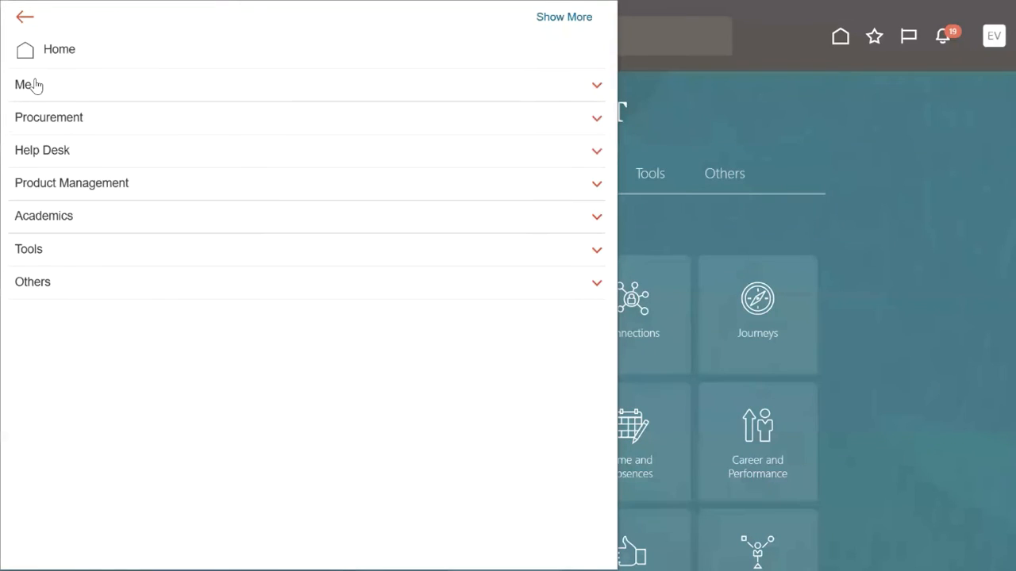
{"action": "left_click", "coordinate": [35, 84]}
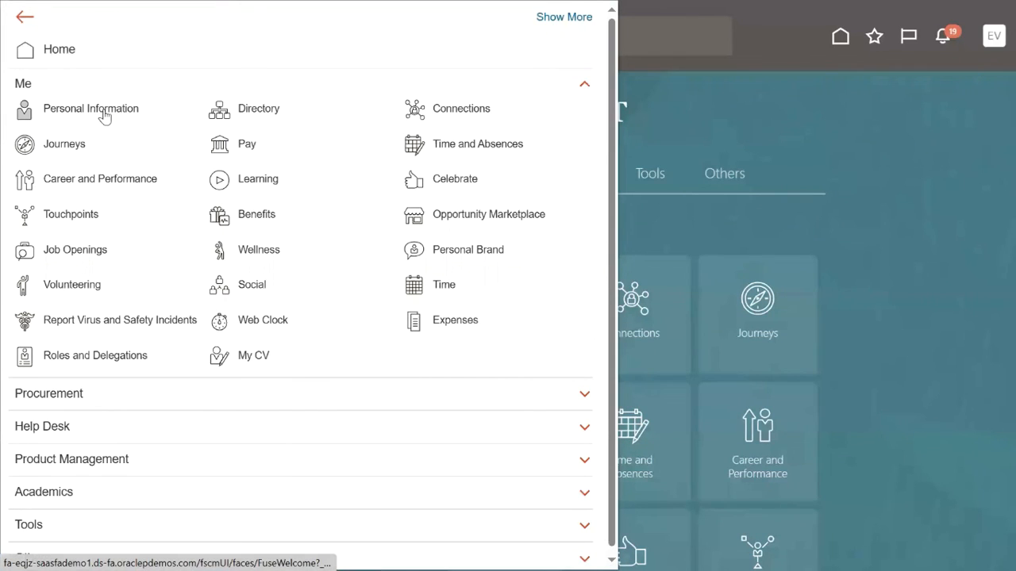
{"action": "left_click", "coordinate": [106, 116]}
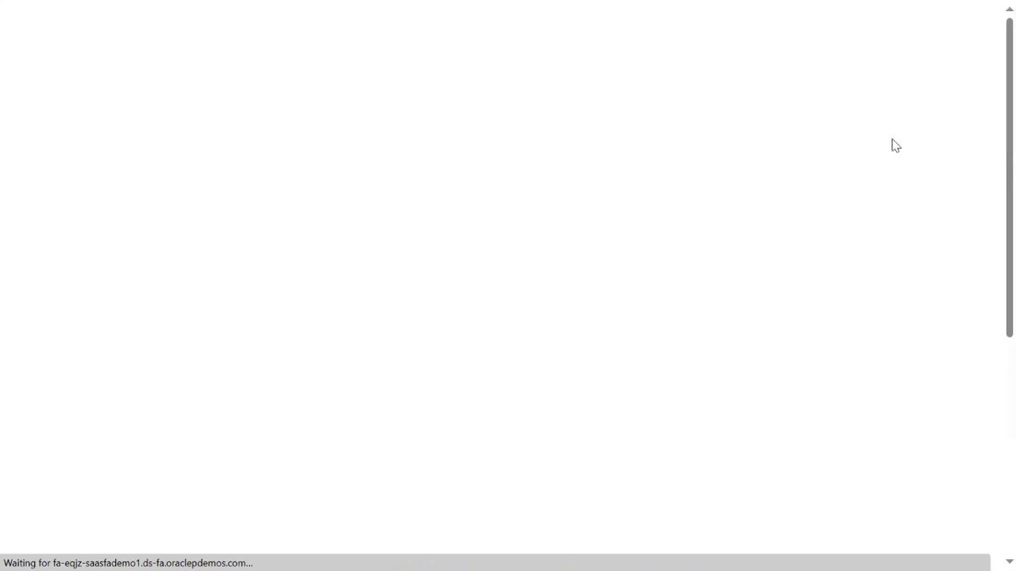
{"action": "scroll", "coordinate": [784, 380], "scroll_direction": "down", "scroll_amount": 5}
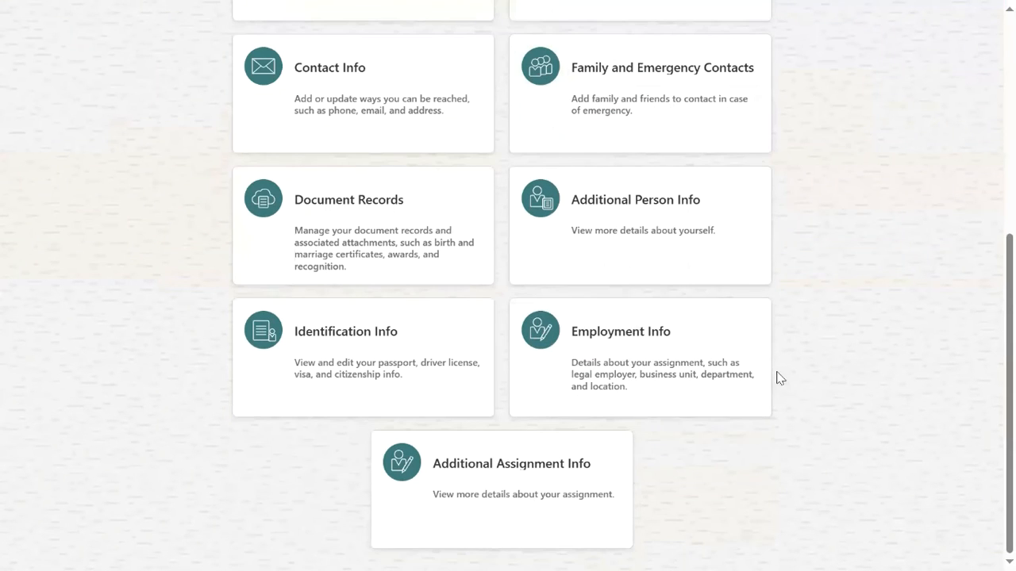
{"action": "left_click", "coordinate": [641, 333]}
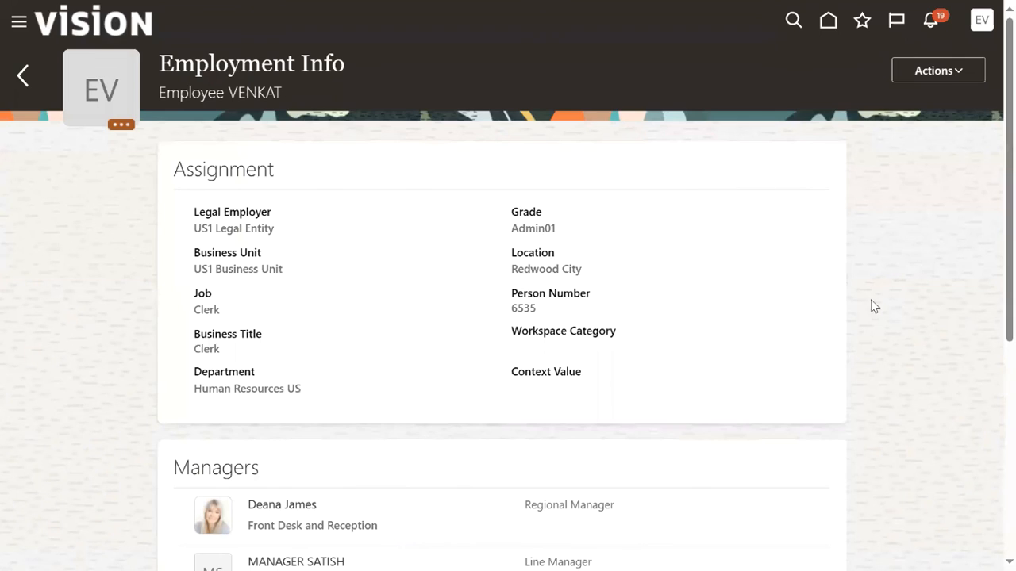
Expand Employment History and check the Hire and Manager Change start dates.
{"action": "left_click_drag", "start_coordinate": [515, 231], "coordinate": [553, 229]}
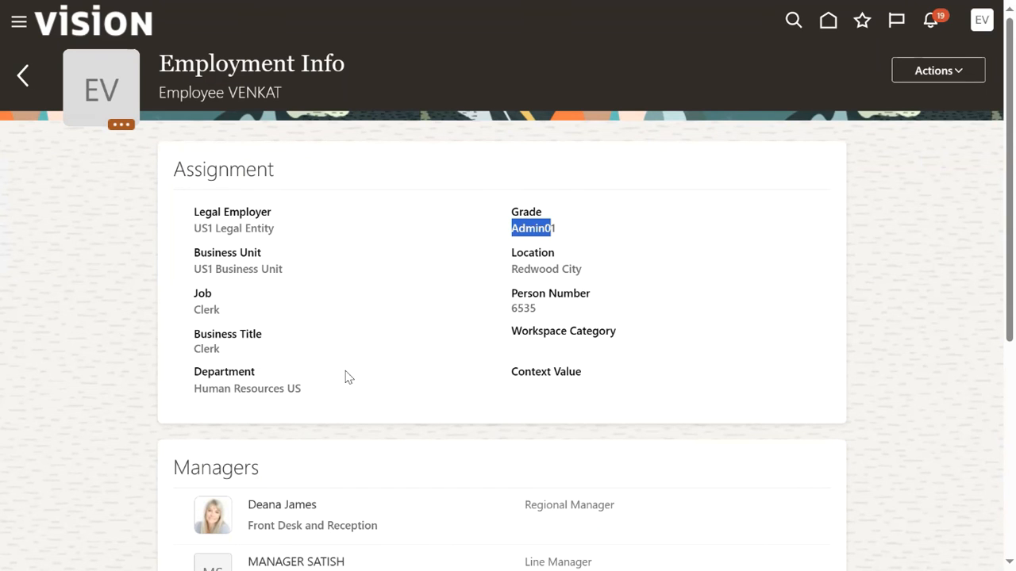
{"action": "scroll", "coordinate": [357, 378], "scroll_direction": "down", "scroll_amount": 3}
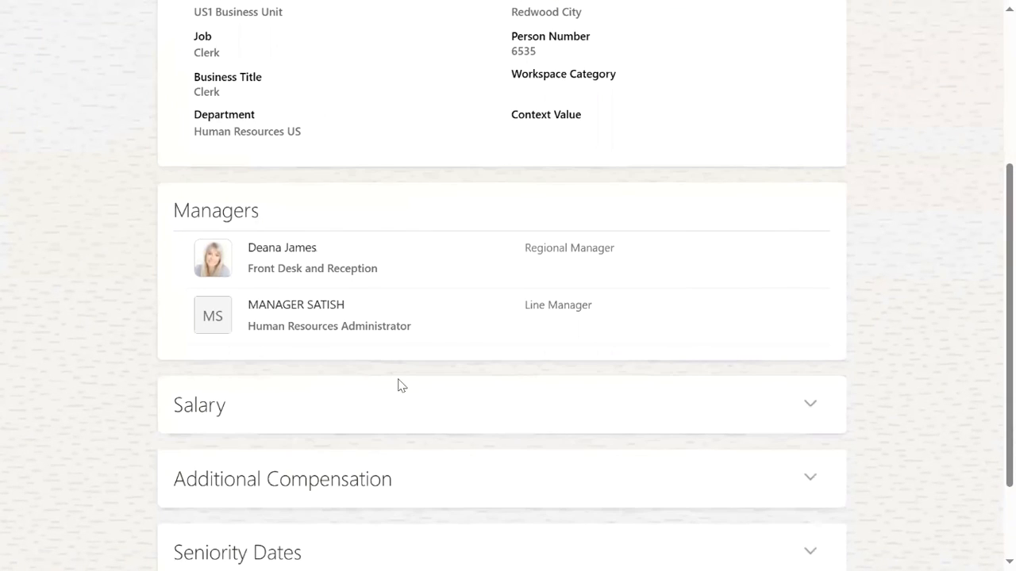
{"action": "scroll", "coordinate": [406, 387], "scroll_direction": "down", "scroll_amount": 2}
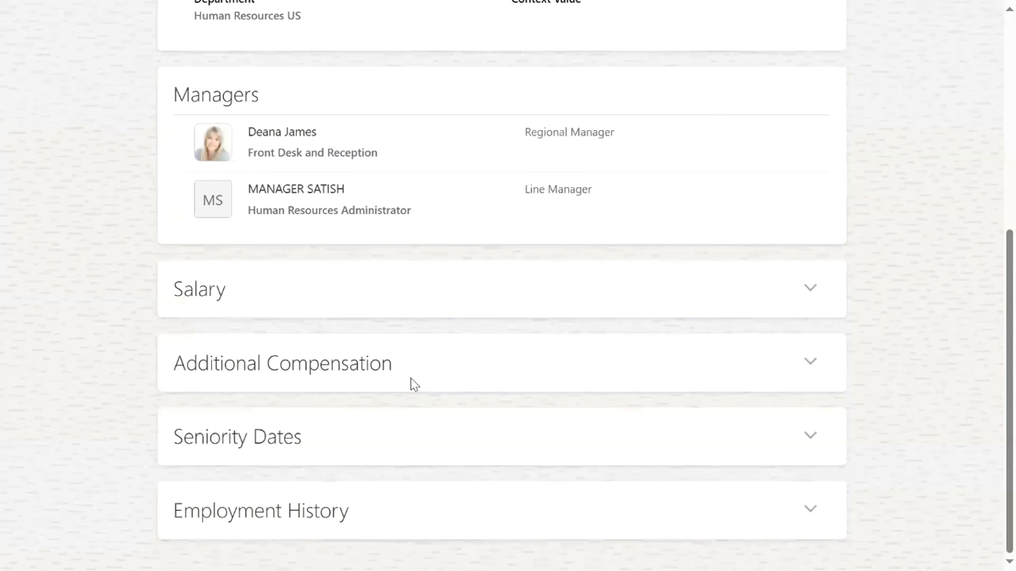
{"action": "scroll", "coordinate": [575, 405], "scroll_direction": "up", "scroll_amount": 6}
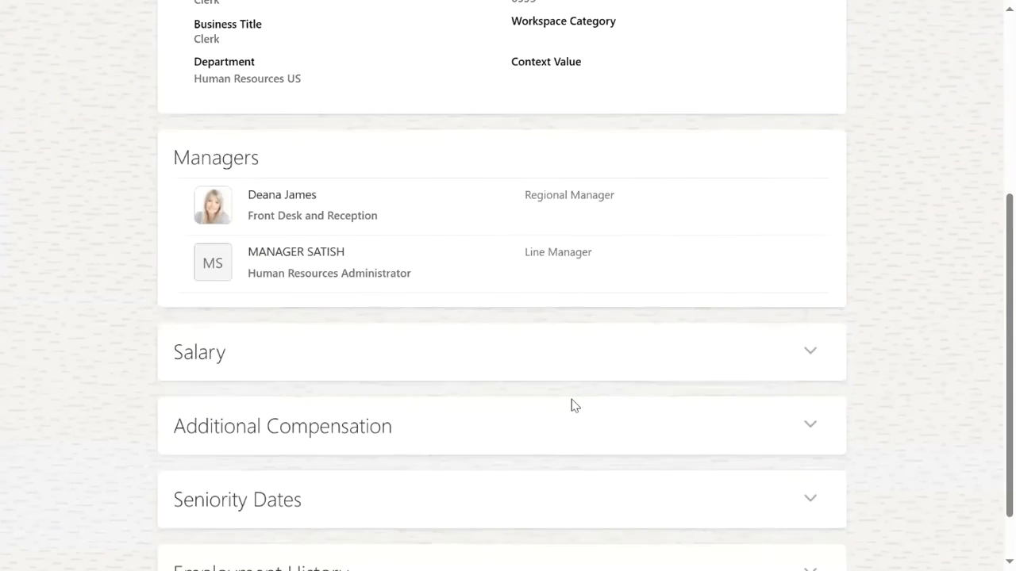
{"action": "scroll", "coordinate": [571, 405], "scroll_direction": "down", "scroll_amount": 6}
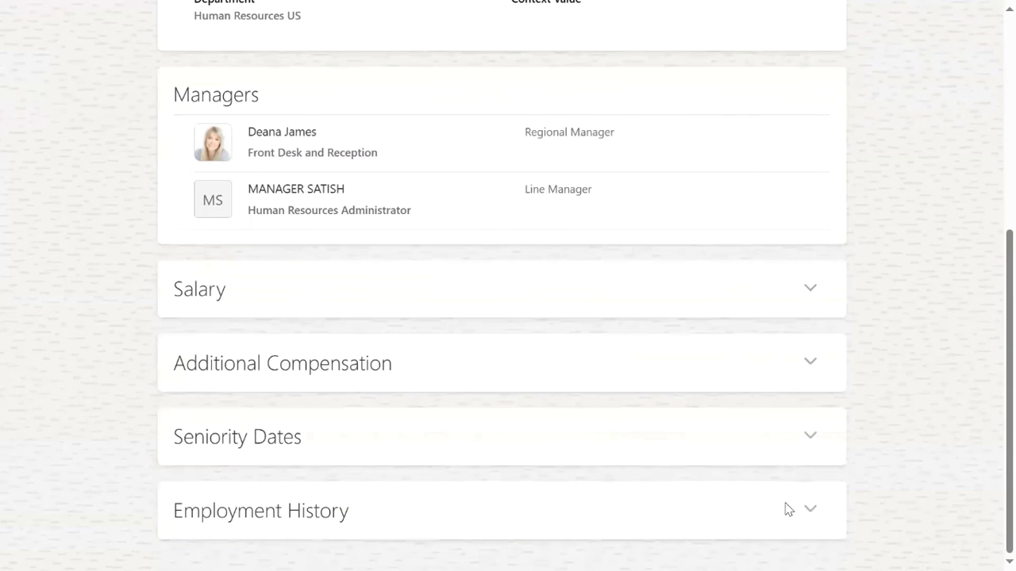
{"action": "left_click", "coordinate": [810, 509]}
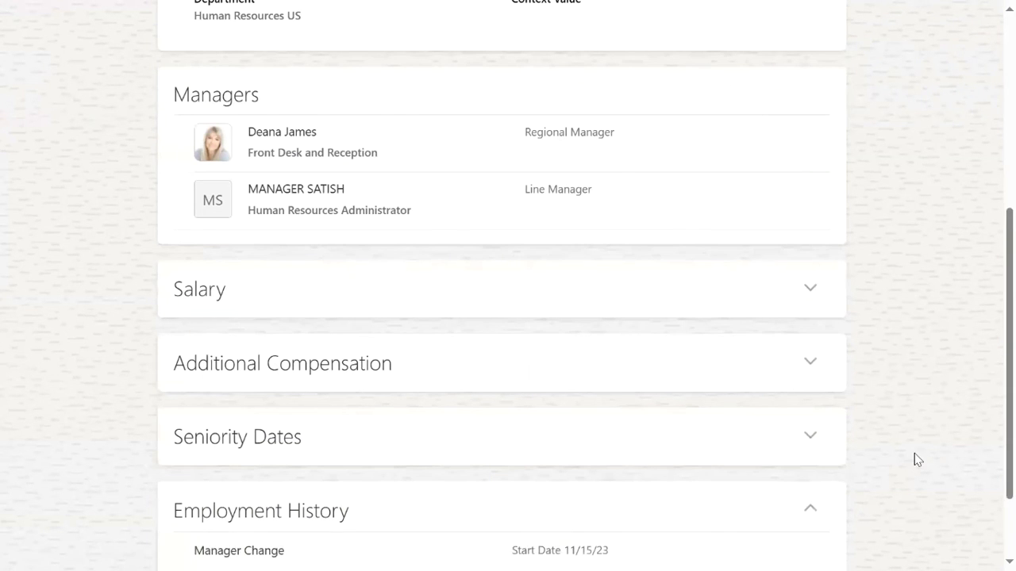
{"action": "scroll", "coordinate": [914, 456], "scroll_direction": "down", "scroll_amount": 2}
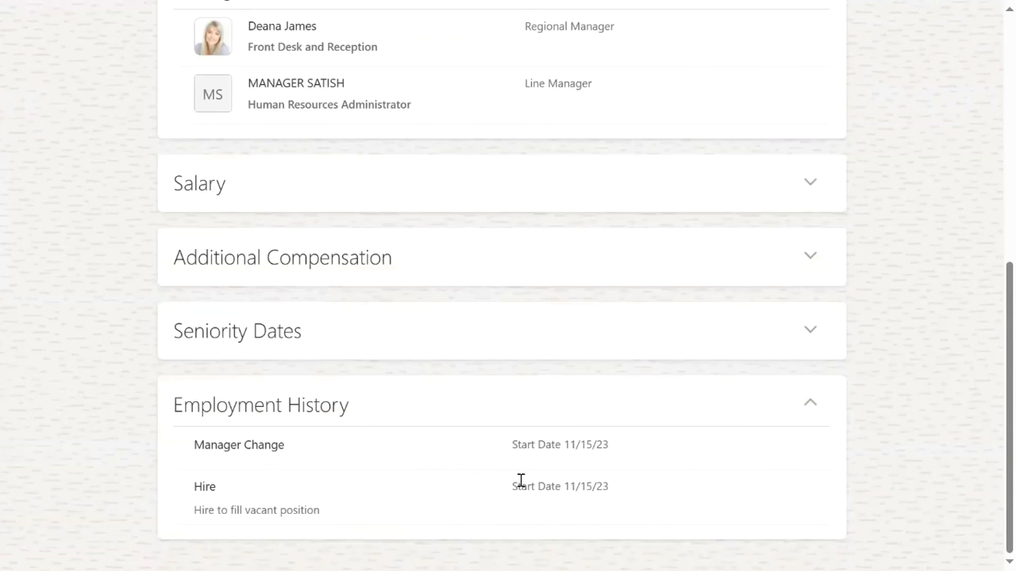
{"action": "left_click_drag", "start_coordinate": [516, 487], "coordinate": [622, 496]}
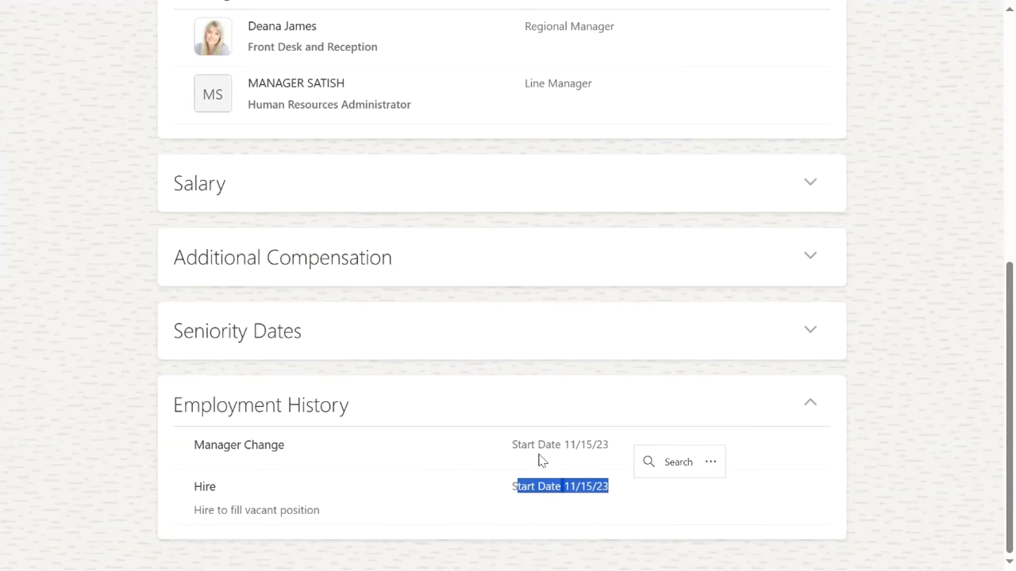
{"action": "left_click_drag", "start_coordinate": [503, 449], "coordinate": [601, 460]}
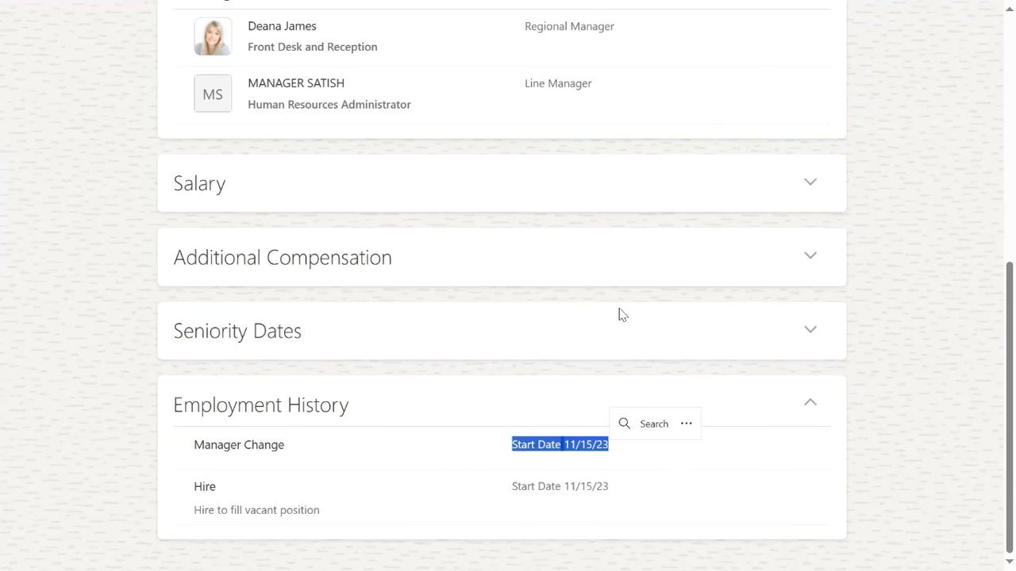
Confirm the grade still reads Admin01, then check the employment Actions and person actions menus.
{"action": "scroll", "coordinate": [415, 350], "scroll_direction": "up", "scroll_amount": 10}
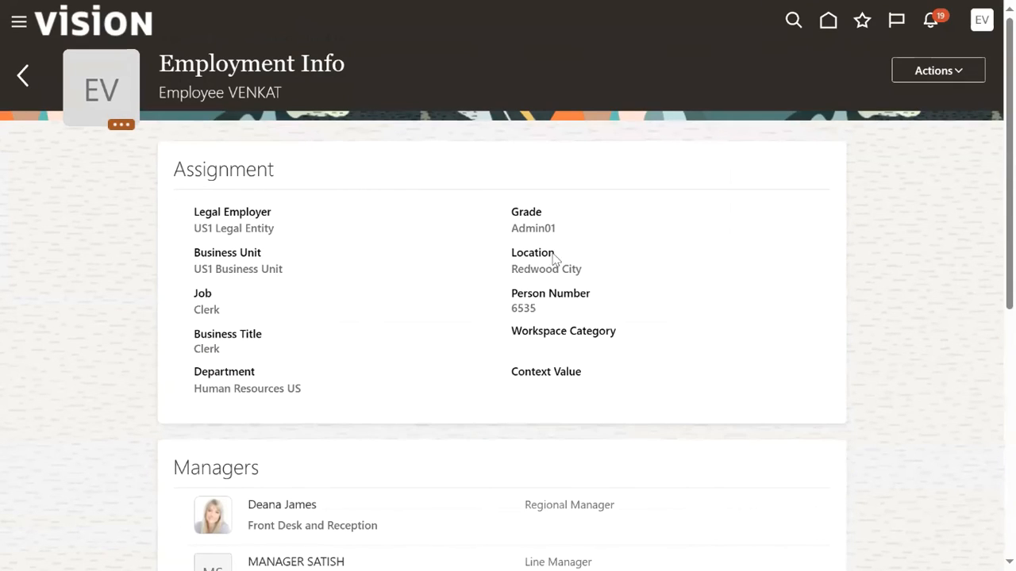
{"action": "left_click_drag", "start_coordinate": [518, 229], "coordinate": [556, 229]}
{"action": "left_click", "coordinate": [956, 73]}
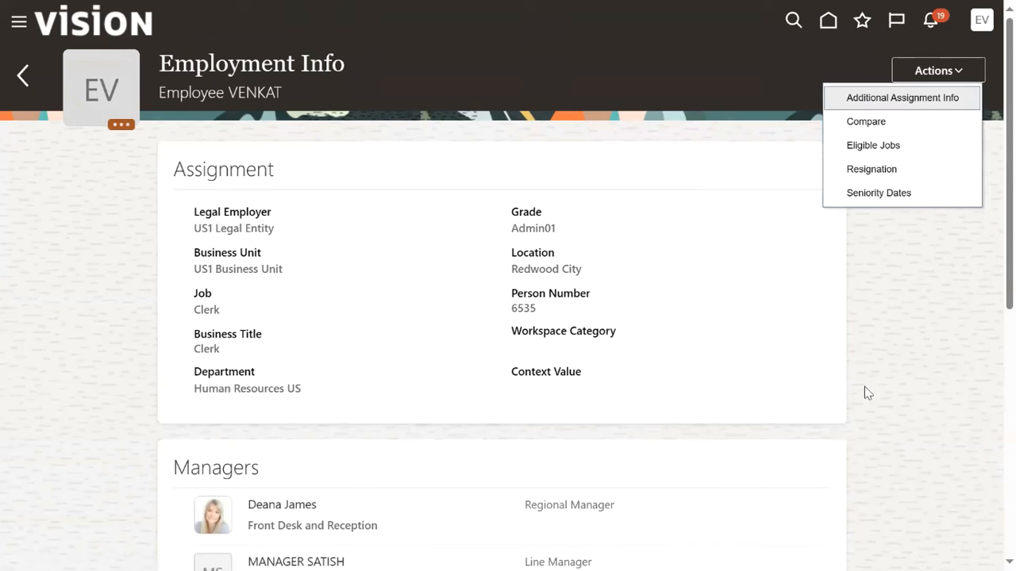
{"action": "left_click", "coordinate": [807, 318]}
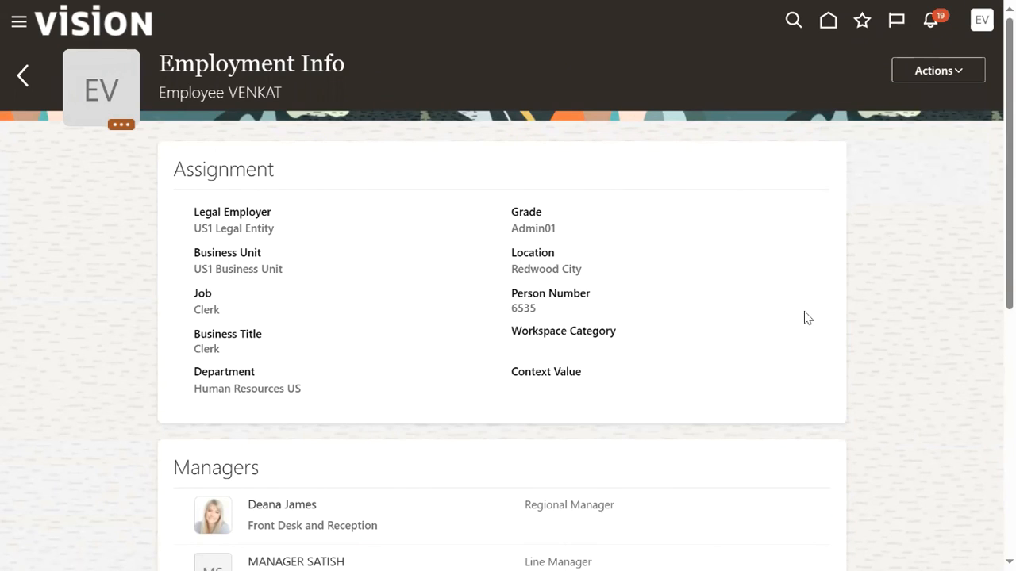
{"action": "left_click", "coordinate": [121, 125]}
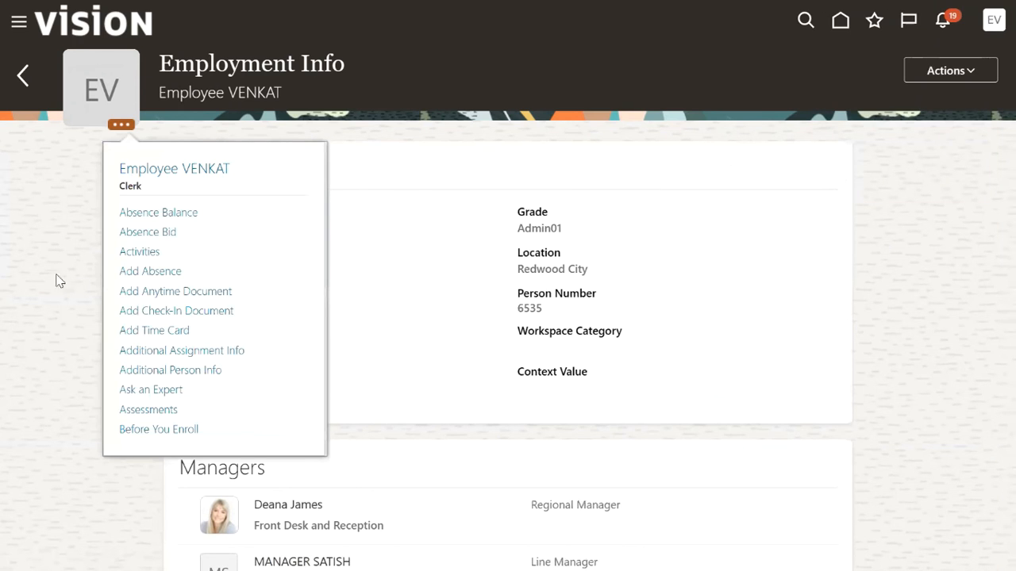
Sign out of the employee's session and sign back in as the HR administrator with the saved user ID.
{"action": "left_click", "coordinate": [31, 230]}
{"action": "left_click", "coordinate": [16, 25]}
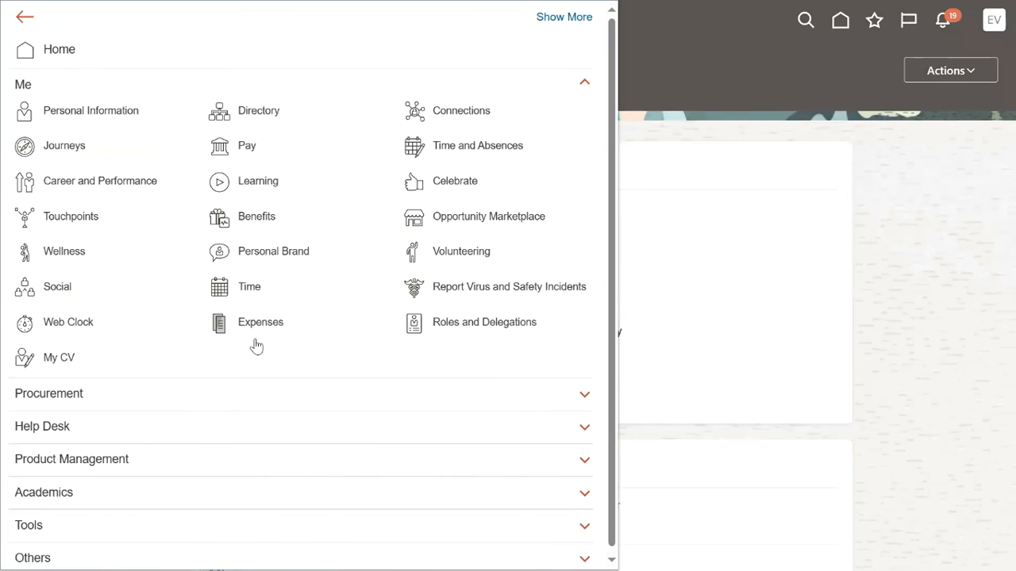
{"action": "left_click", "coordinate": [823, 195]}
{"action": "left_click", "coordinate": [985, 28]}
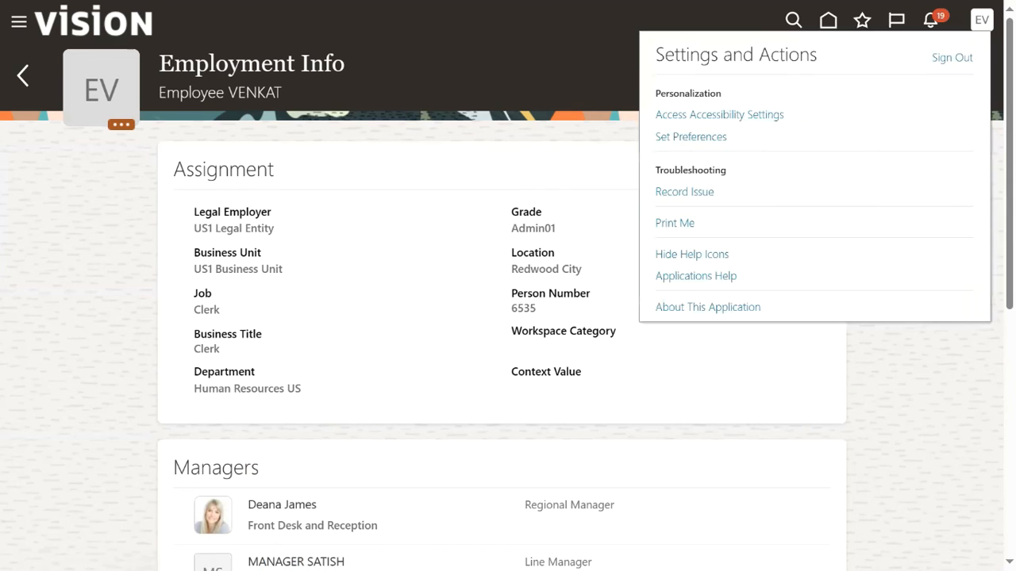
{"action": "left_click", "coordinate": [951, 57]}
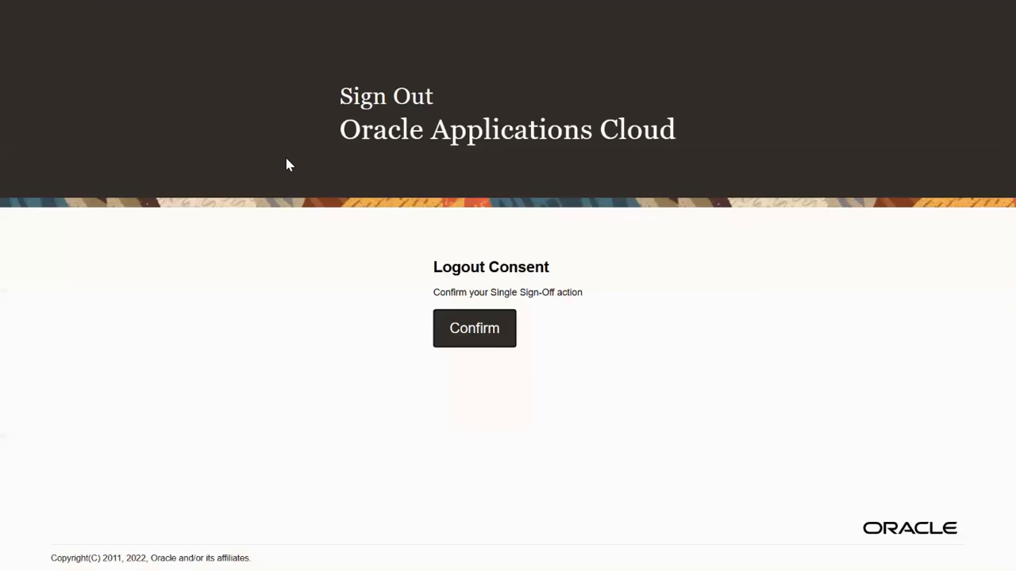
{"action": "left_click", "coordinate": [472, 333]}
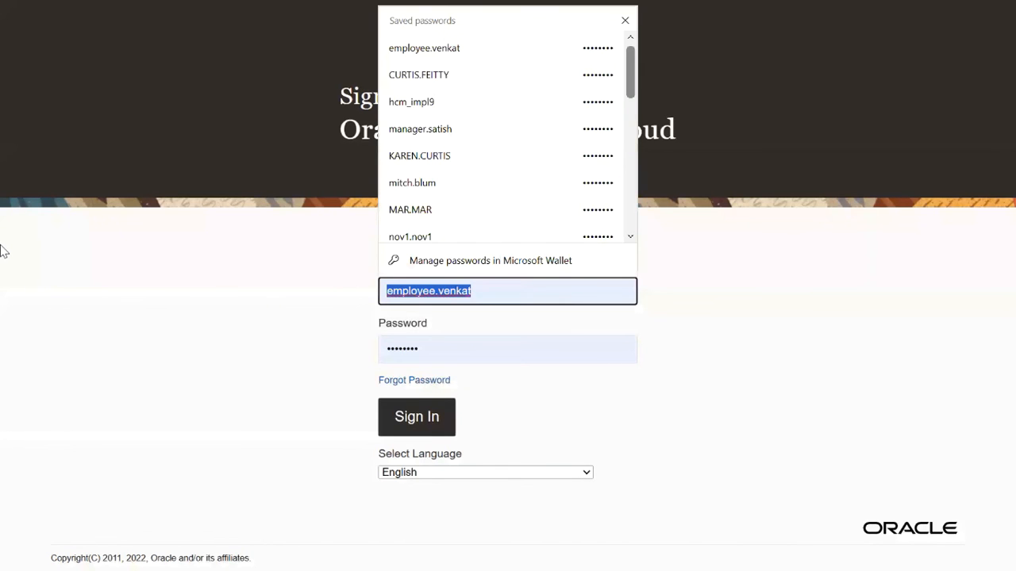
{"action": "left_click", "coordinate": [411, 102]}
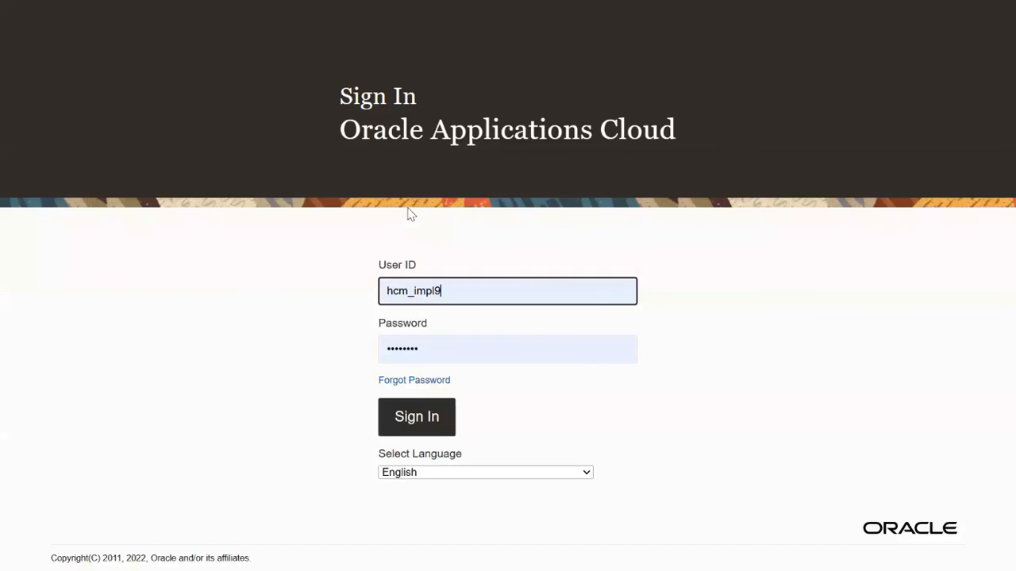
{"action": "left_click", "coordinate": [407, 411]}
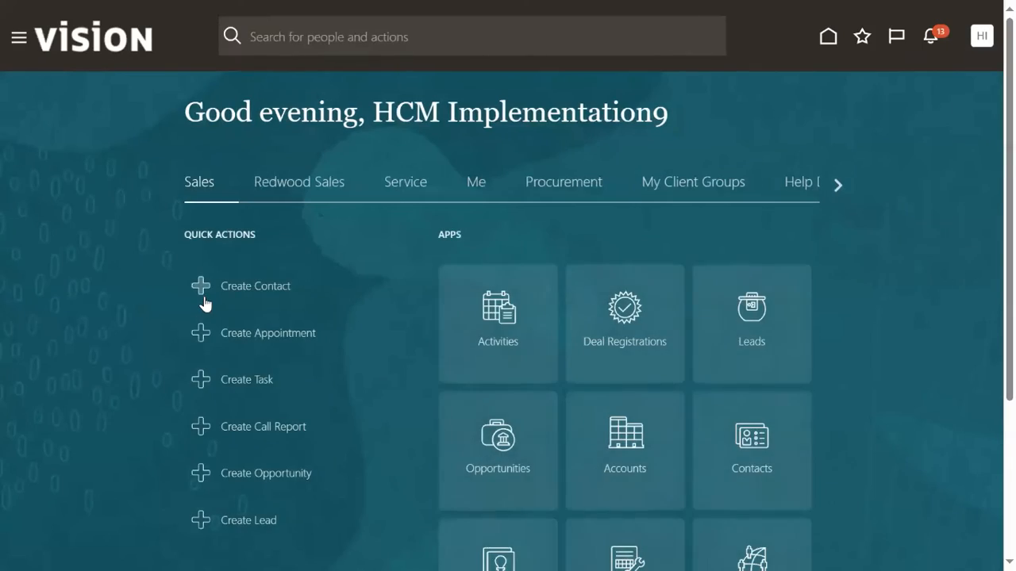
Go to Person Management under My Client Groups and focus the person name search field.
{"action": "left_click", "coordinate": [18, 37]}
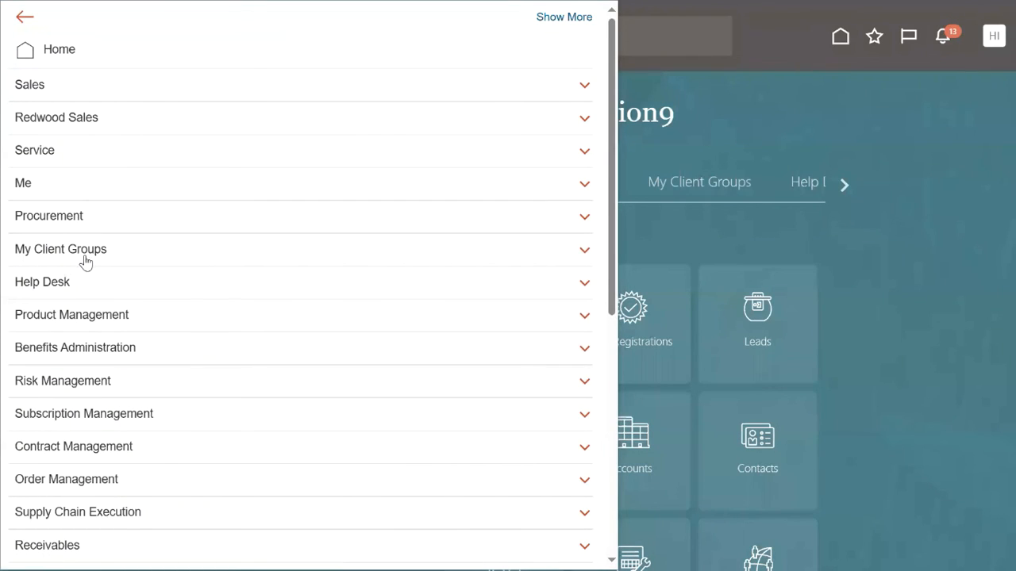
{"action": "left_click", "coordinate": [84, 259]}
{"action": "left_click", "coordinate": [76, 316]}
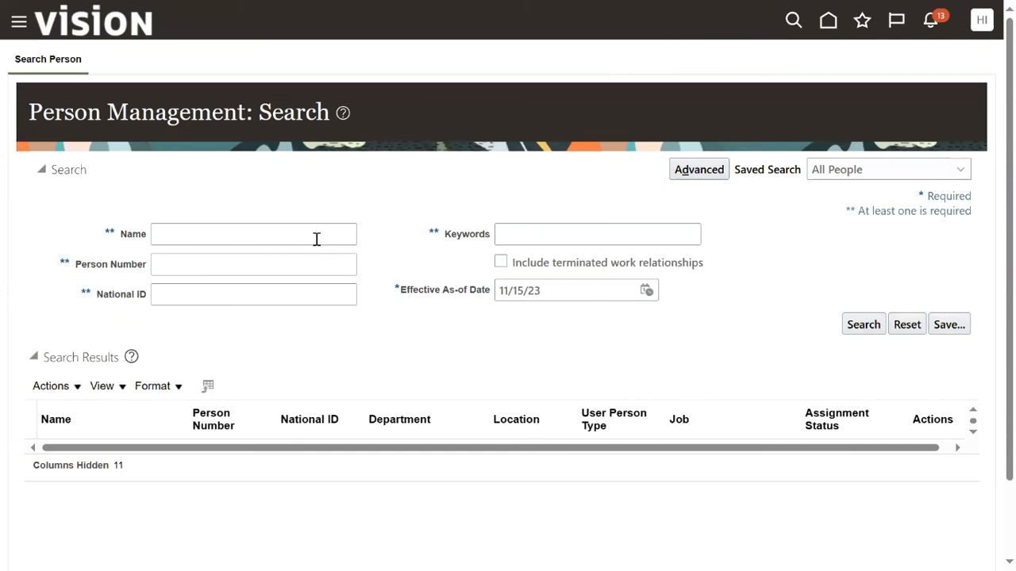
{"action": "left_click", "coordinate": [318, 231]}
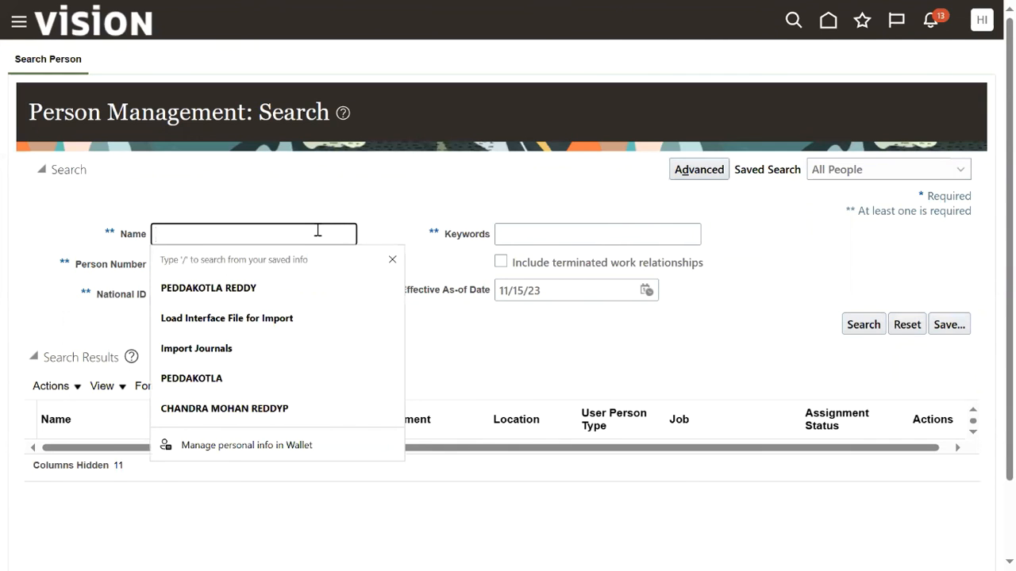
{"action": "type", "text": "VENKAT"}
{"action": "key", "text": "Escape"}
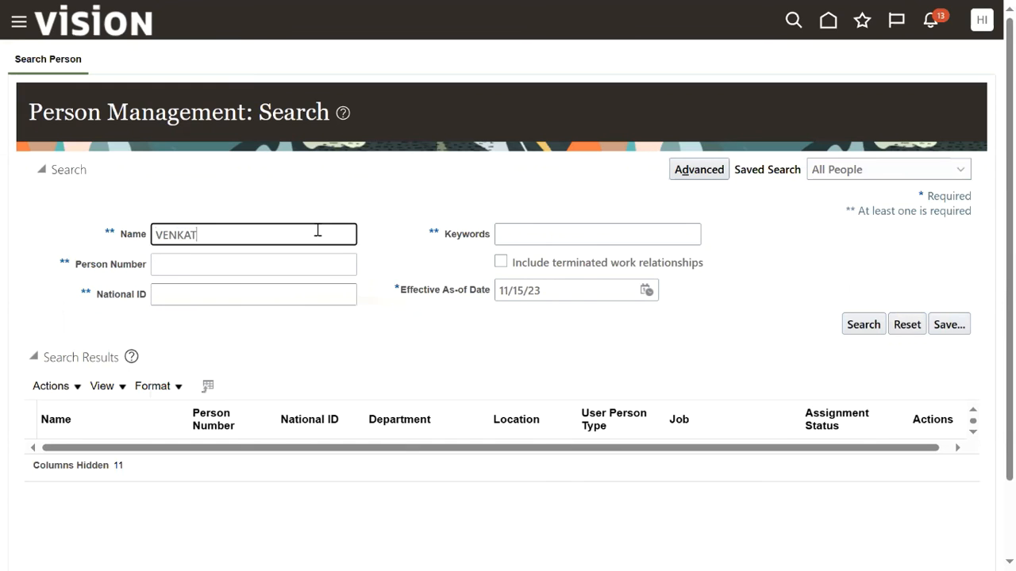
{"action": "key", "text": "Return"}
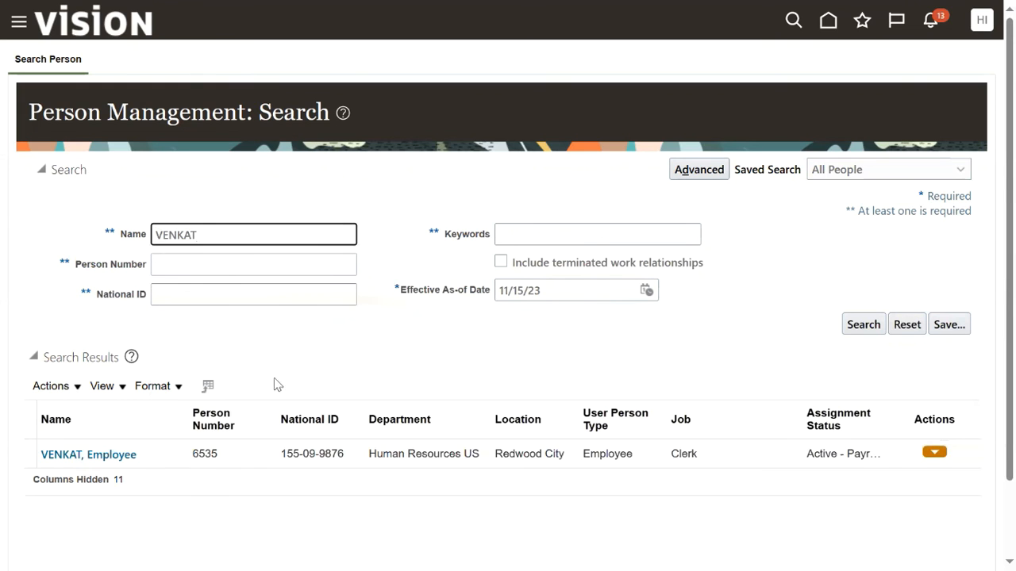
{"action": "left_click", "coordinate": [99, 454]}
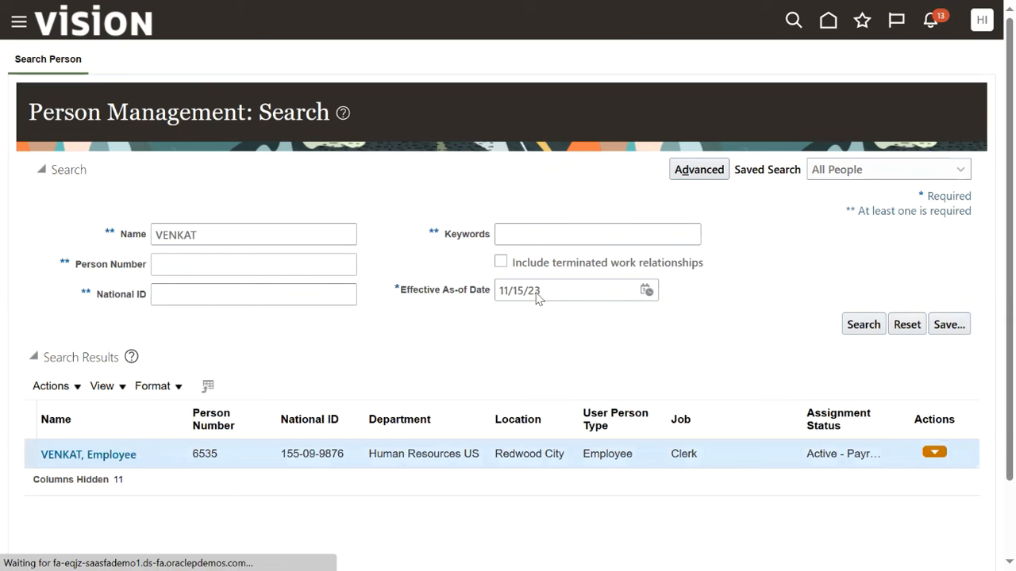
{"action": "scroll", "coordinate": [584, 416], "scroll_direction": "down", "scroll_amount": 1}
{"action": "scroll", "coordinate": [587, 421], "scroll_direction": "down", "scroll_amount": 6}
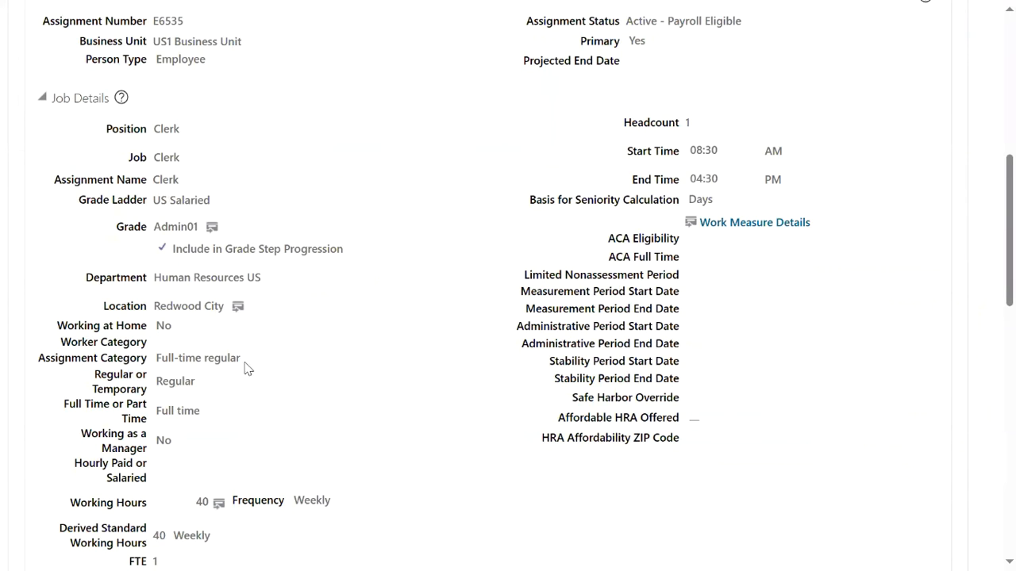
{"action": "scroll", "coordinate": [239, 349], "scroll_direction": "down", "scroll_amount": 1}
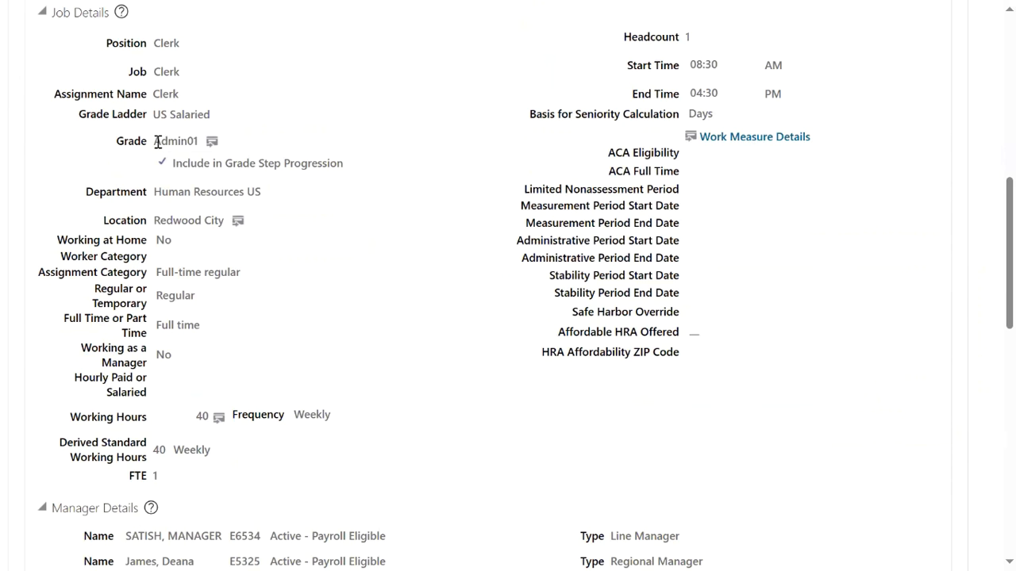
{"action": "left_click_drag", "start_coordinate": [159, 141], "coordinate": [209, 141]}
{"action": "scroll", "coordinate": [498, 320], "scroll_direction": "up", "scroll_amount": 4}
{"action": "scroll", "coordinate": [498, 320], "scroll_direction": "up", "scroll_amount": 3}
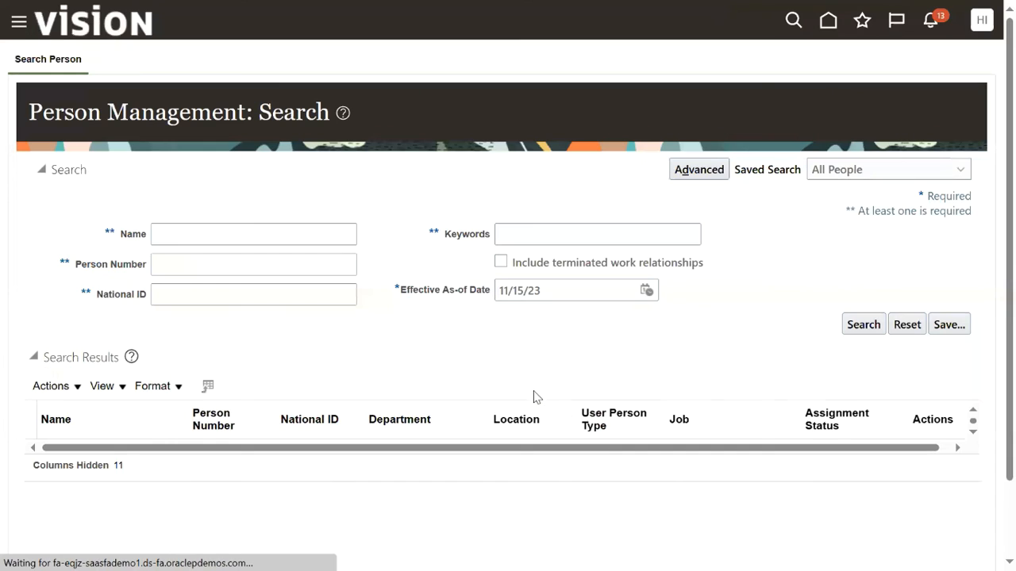
Set the Effective As-of Date to 1/1/24 using the calendar.
{"action": "left_click", "coordinate": [647, 290]}
{"action": "left_click", "coordinate": [708, 318]}
{"action": "left_click", "coordinate": [702, 334]}
{"action": "left_click", "coordinate": [795, 316]}
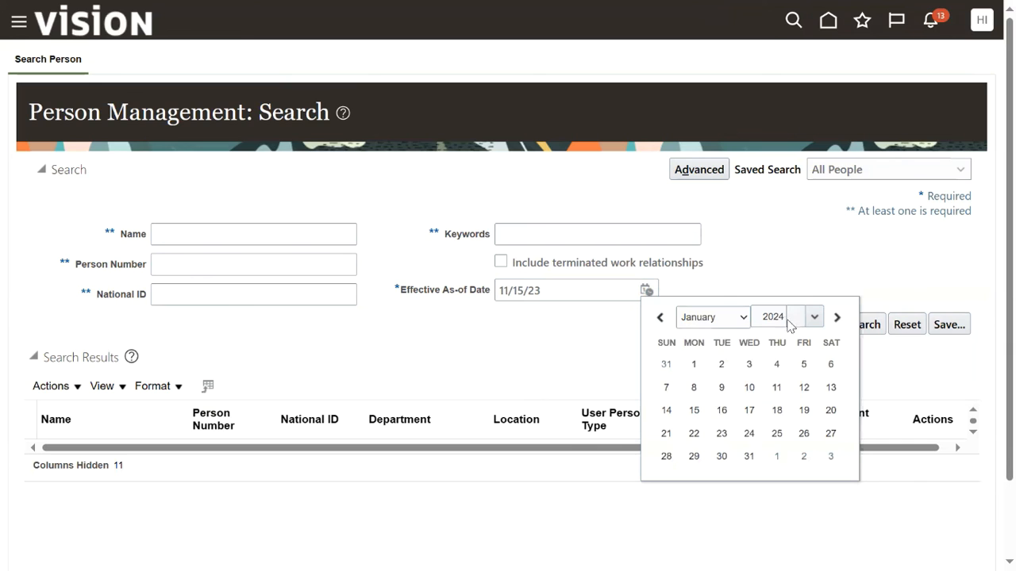
{"action": "left_click", "coordinate": [695, 365]}
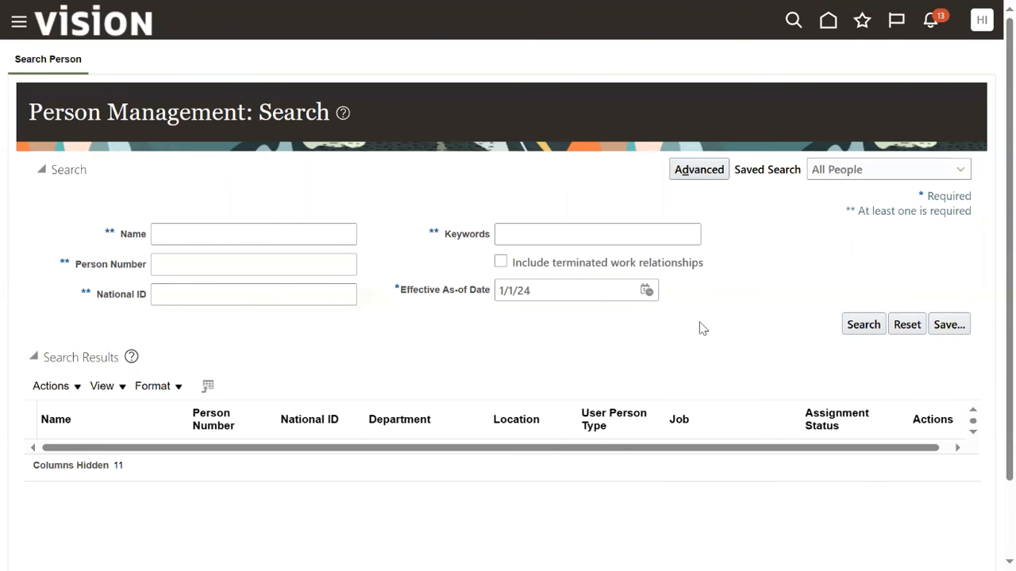
{"action": "left_click", "coordinate": [864, 325]}
Search for VENKAT, open the employee record and highlight the Admin02 grade in Job Details.
{"action": "left_click", "coordinate": [291, 231]}
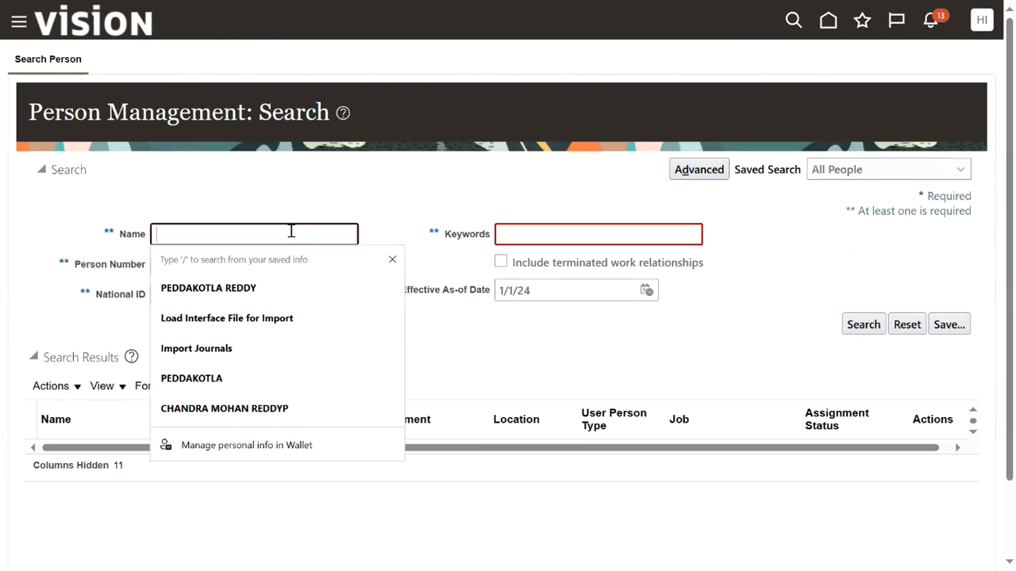
{"action": "type", "text": "ve"}
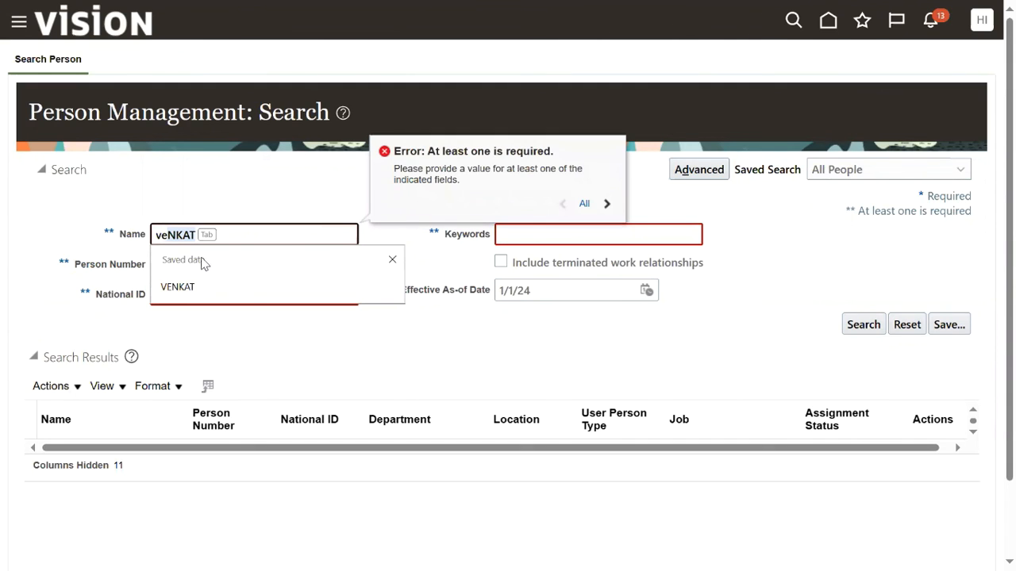
{"action": "left_click", "coordinate": [197, 288]}
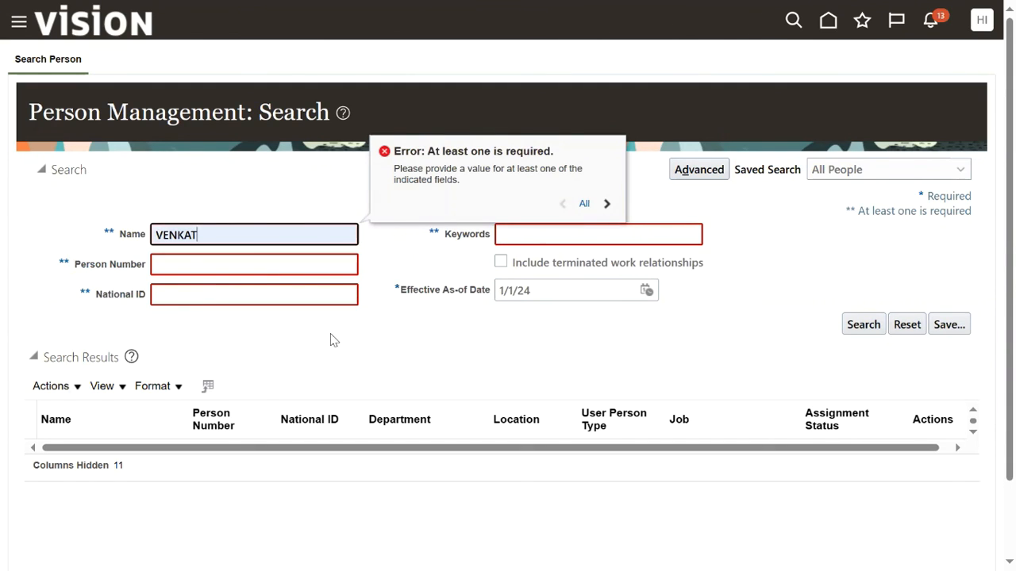
{"action": "left_click", "coordinate": [850, 326]}
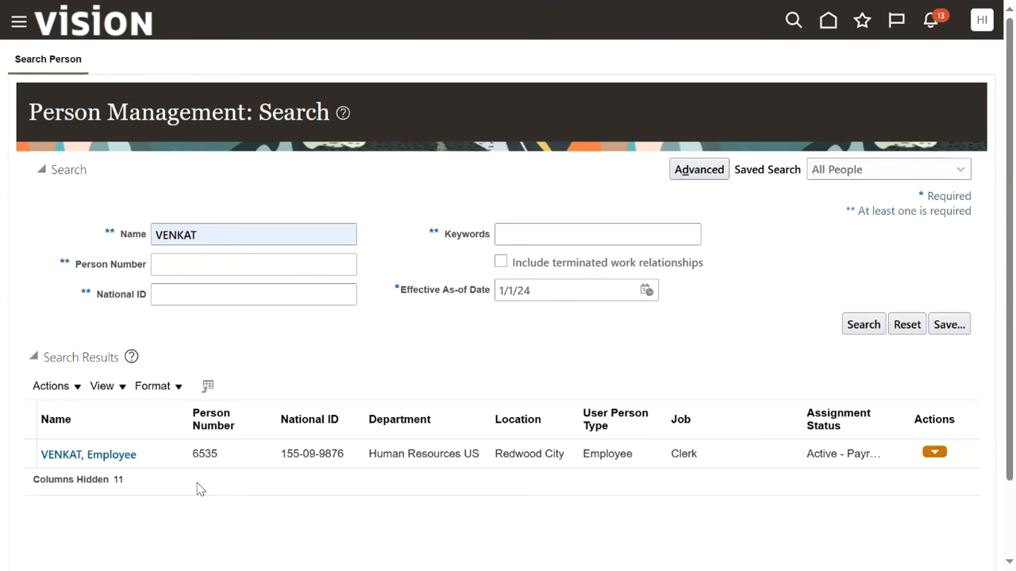
{"action": "left_click", "coordinate": [76, 455]}
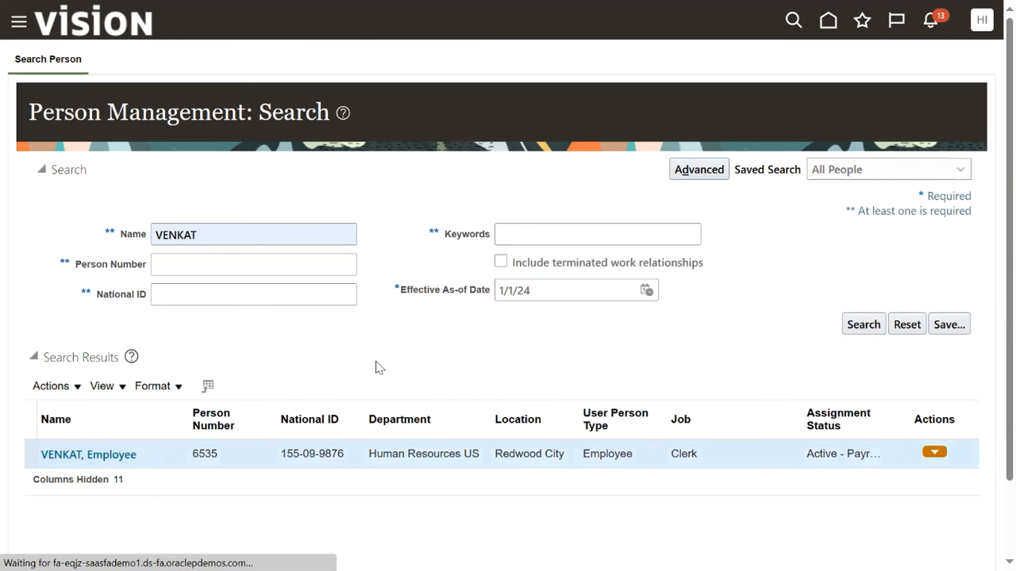
{"action": "scroll", "coordinate": [401, 370], "scroll_direction": "down", "scroll_amount": 3}
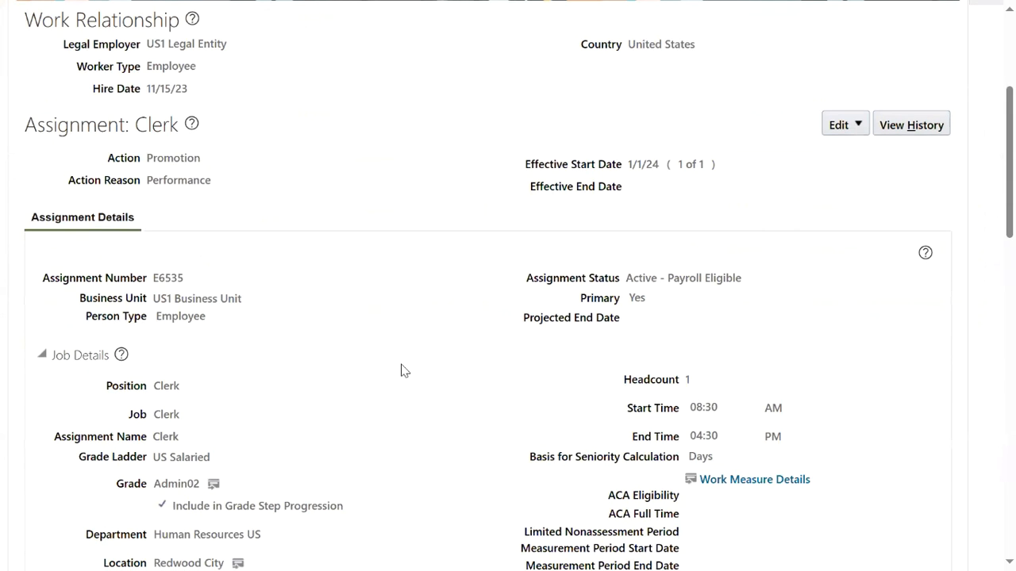
{"action": "scroll", "coordinate": [394, 370], "scroll_direction": "down", "scroll_amount": 2}
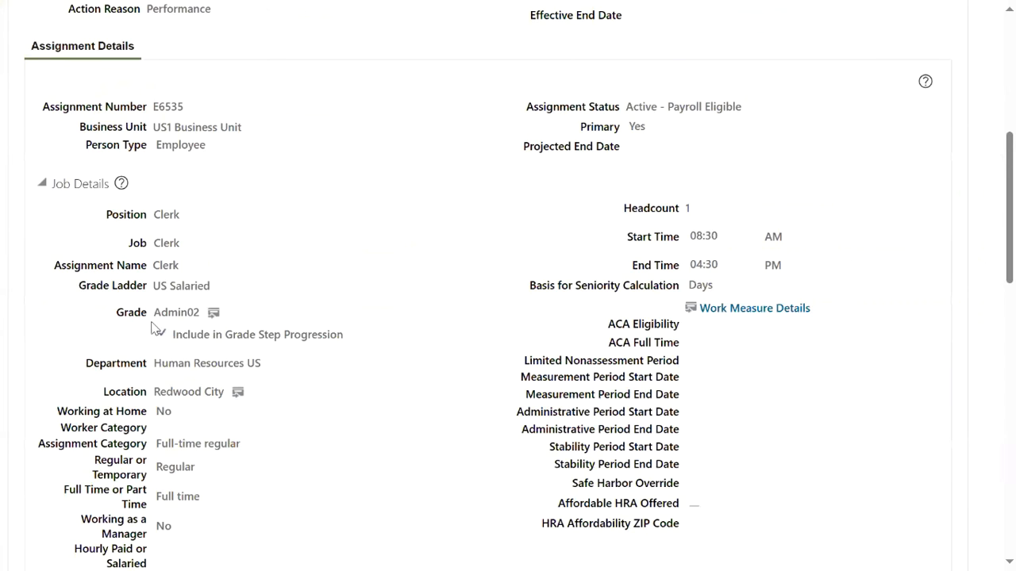
{"action": "left_click_drag", "start_coordinate": [155, 313], "coordinate": [197, 316]}
Close VENKAT's record and set the search's Effective As-of Date to 1/1/24 again.
{"action": "scroll", "coordinate": [478, 246], "scroll_direction": "up", "scroll_amount": 6}
{"action": "left_click", "coordinate": [950, 70]}
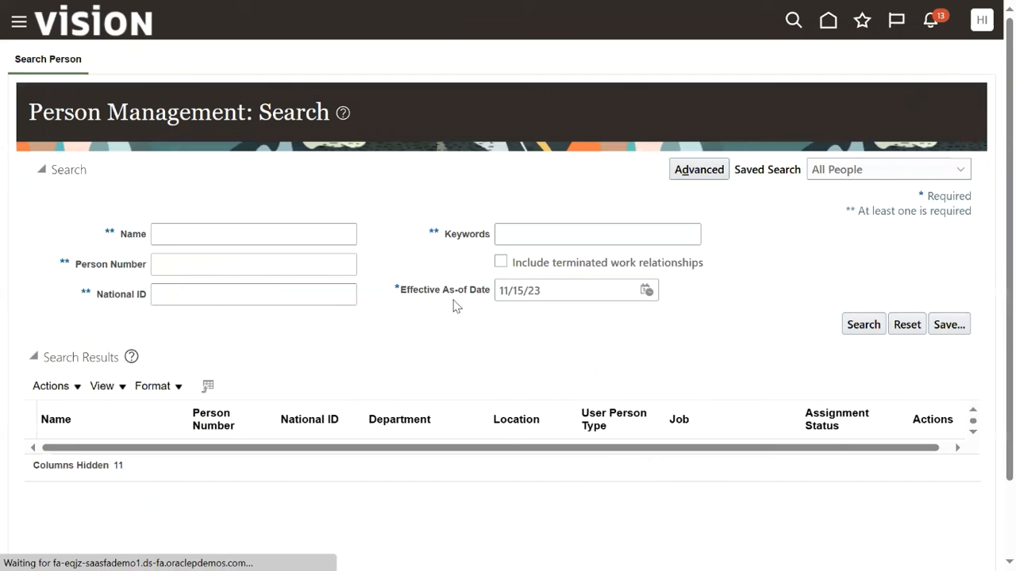
{"action": "left_click_drag", "start_coordinate": [400, 290], "coordinate": [492, 294]}
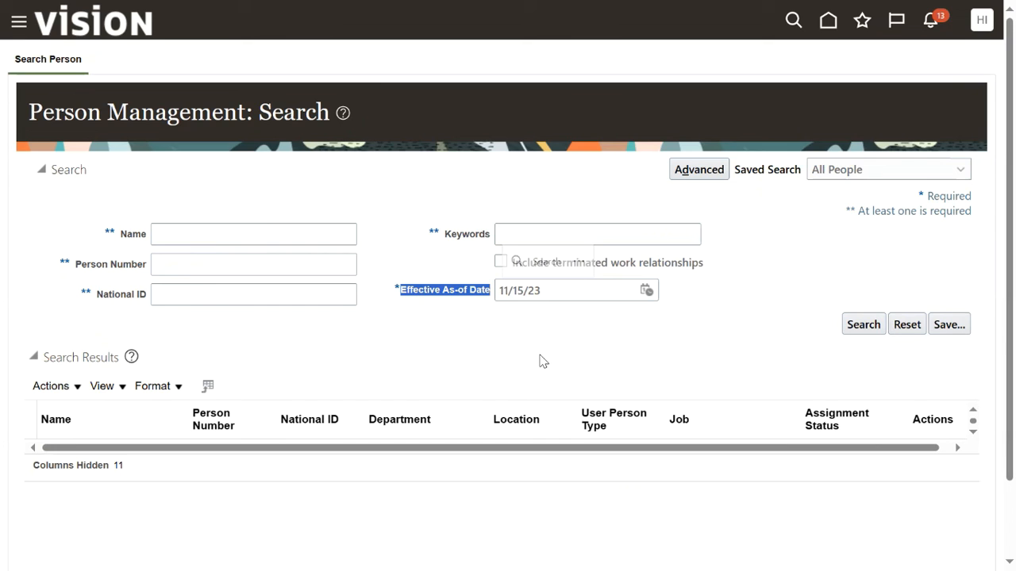
{"action": "left_click", "coordinate": [638, 292]}
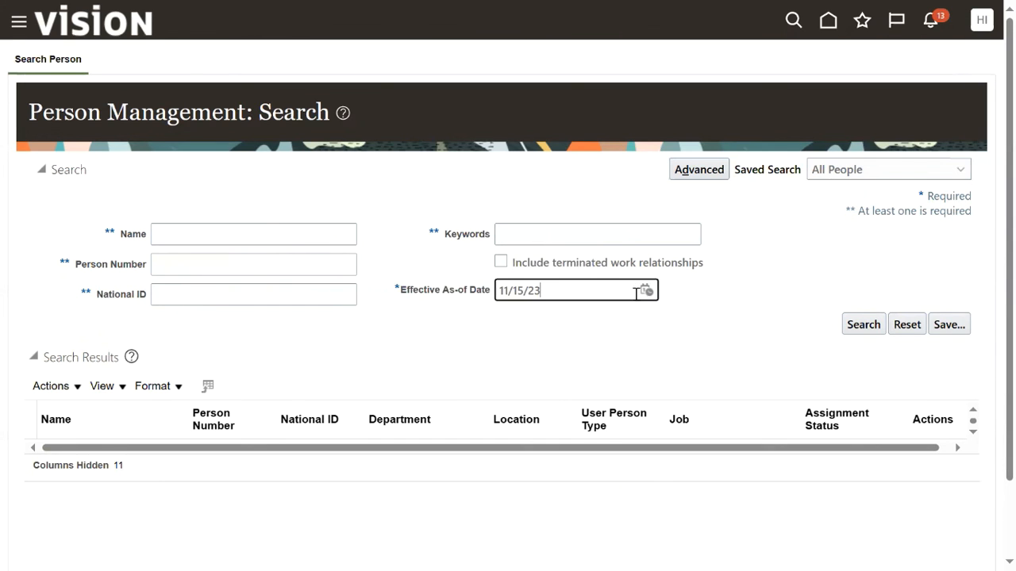
{"action": "left_click", "coordinate": [646, 290]}
{"action": "left_click", "coordinate": [688, 319]}
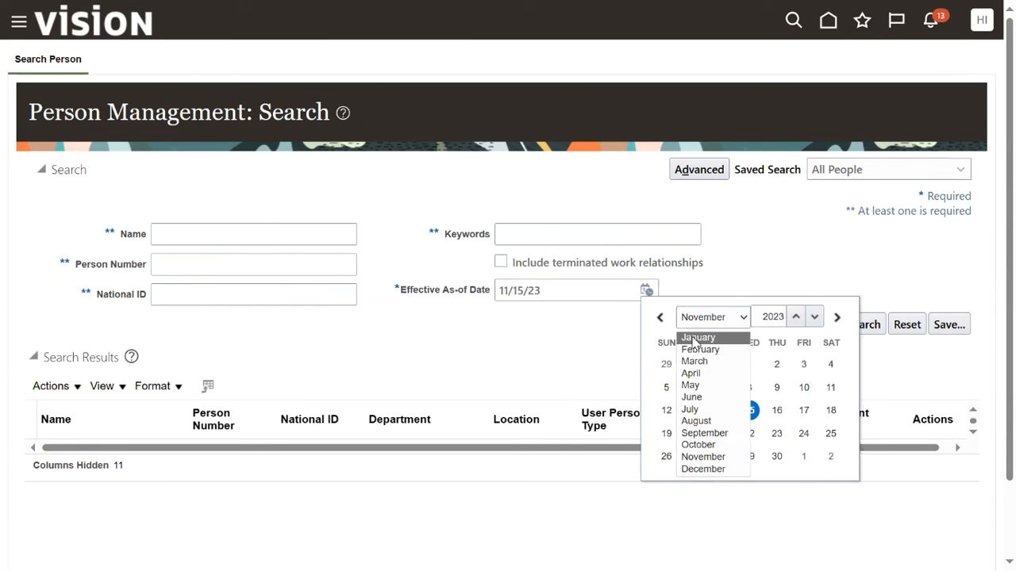
{"action": "left_click", "coordinate": [697, 338]}
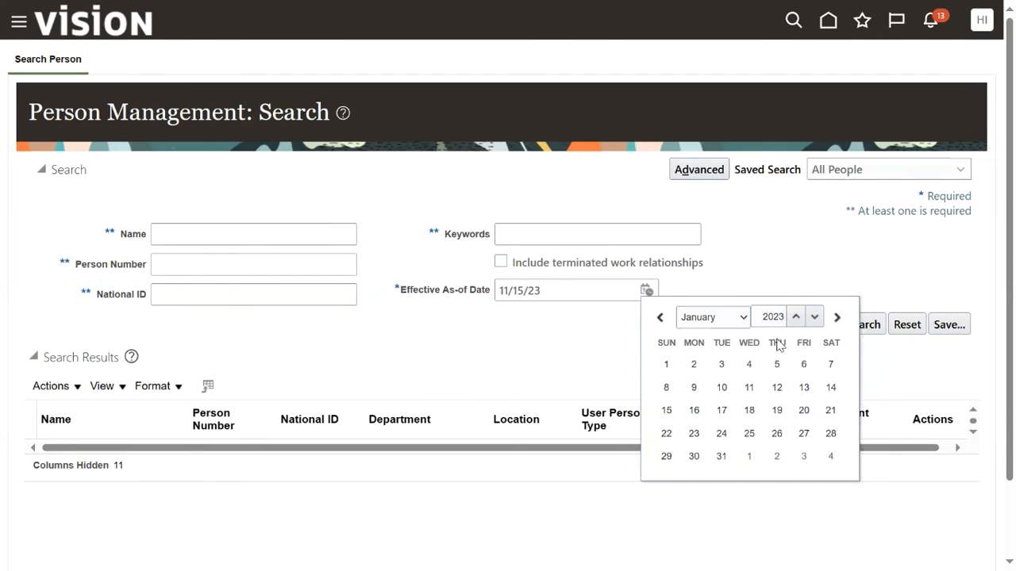
{"action": "left_click", "coordinate": [795, 317]}
{"action": "left_click", "coordinate": [694, 364]}
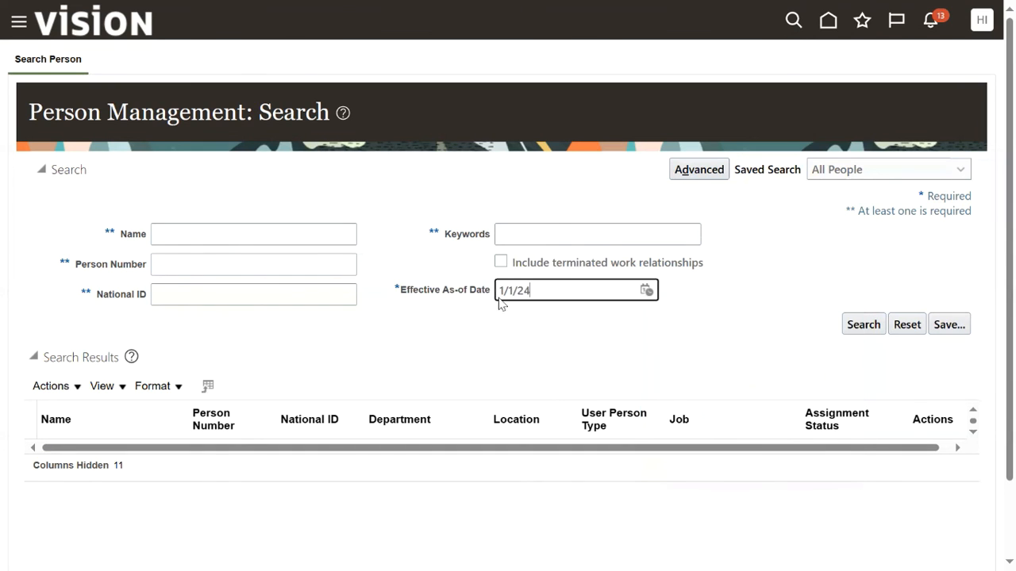
Search VENKAT, open the record, highlight grade Admin02 and open the Clerk assignment's View History.
{"action": "left_click", "coordinate": [278, 233]}
{"action": "left_click", "coordinate": [251, 286]}
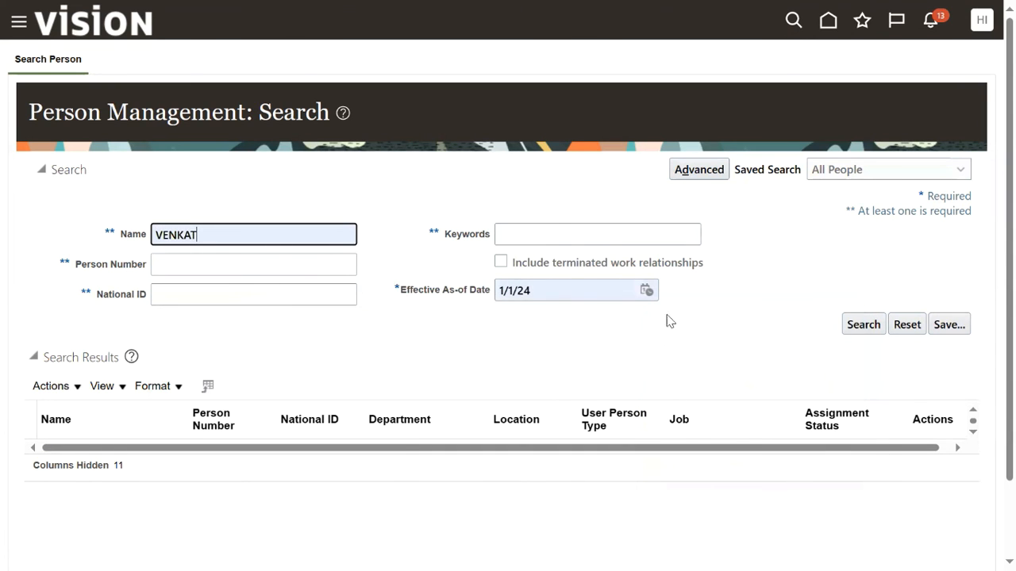
{"action": "left_click", "coordinate": [863, 324]}
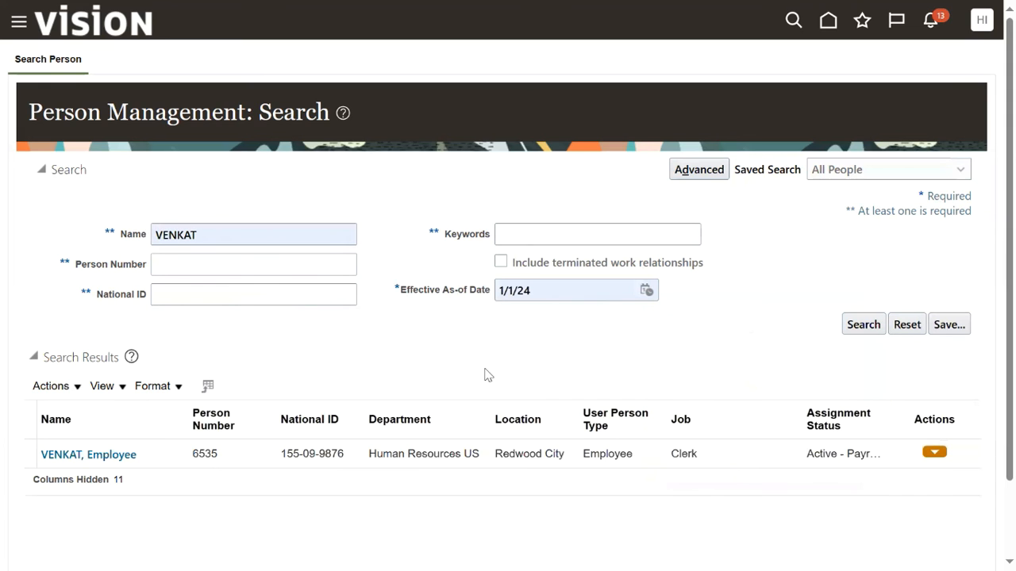
{"action": "left_click", "coordinate": [127, 454]}
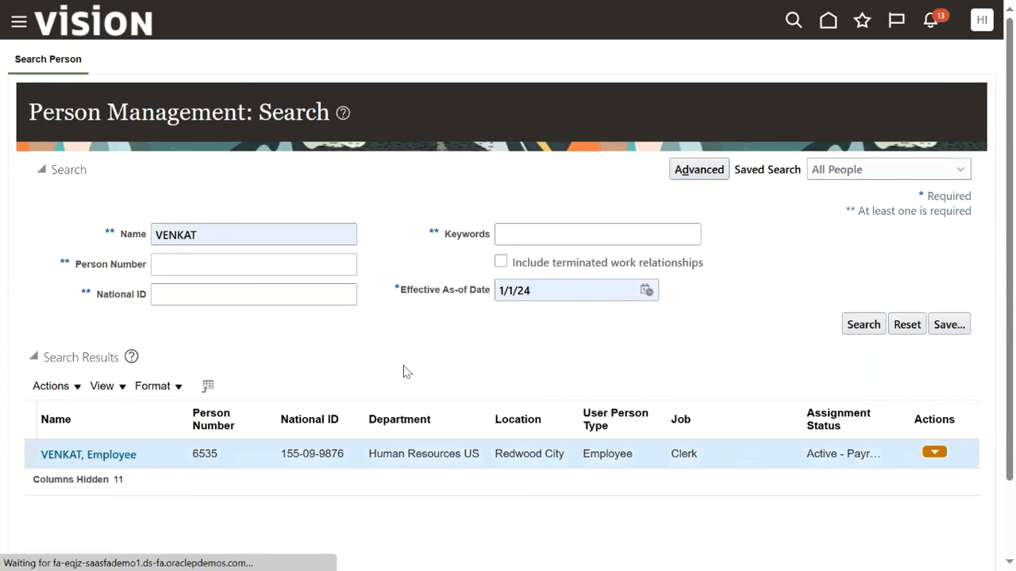
{"action": "scroll", "coordinate": [315, 365], "scroll_direction": "down", "scroll_amount": 4}
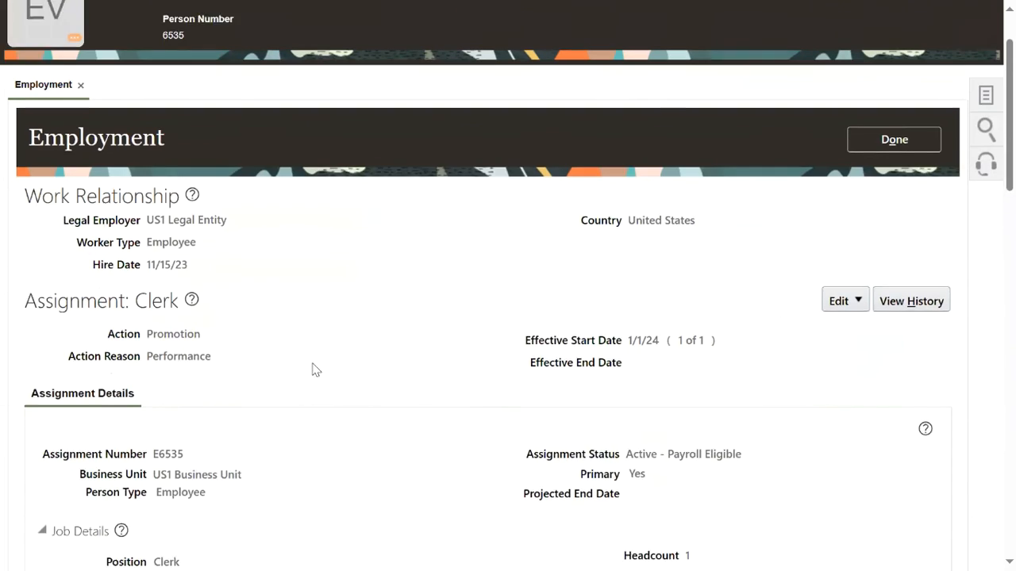
{"action": "scroll", "coordinate": [316, 361], "scroll_direction": "down", "scroll_amount": 3}
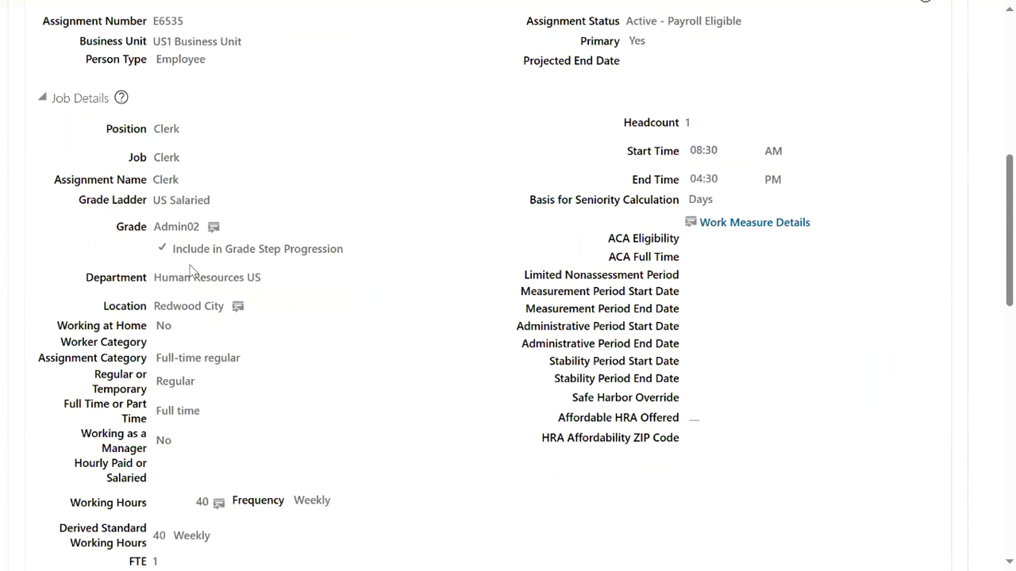
{"action": "double_click", "coordinate": [181, 228]}
{"action": "scroll", "coordinate": [707, 266], "scroll_direction": "up", "scroll_amount": 6}
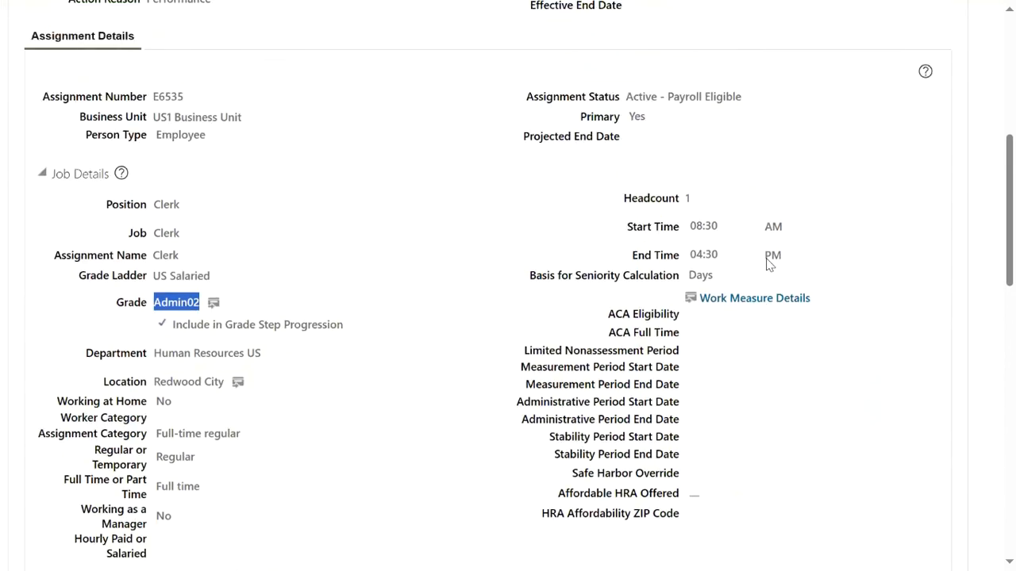
{"action": "scroll", "coordinate": [804, 279], "scroll_direction": "up", "scroll_amount": 1}
{"action": "left_click", "coordinate": [905, 380]}
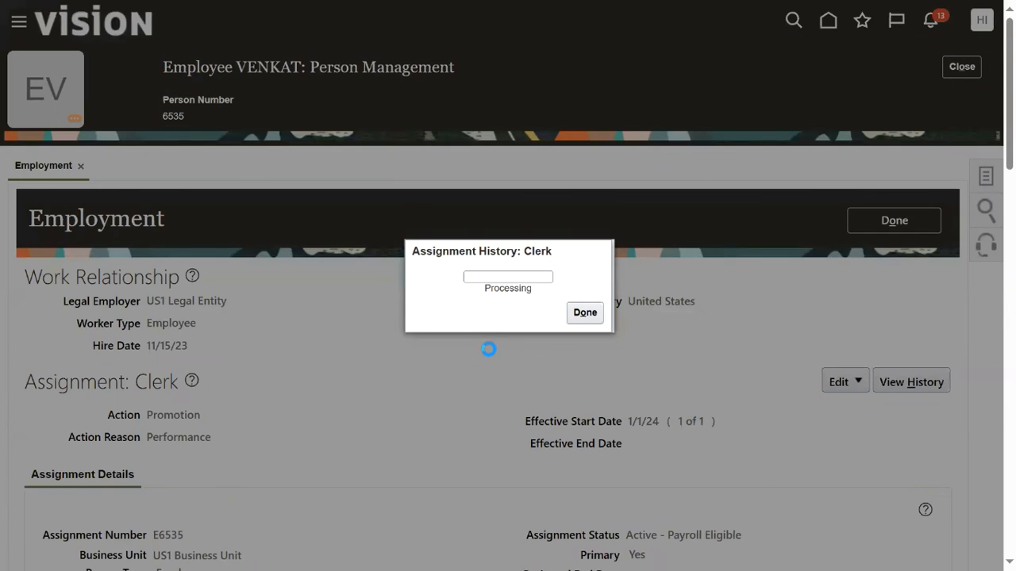
Highlight the Hire, Manager Change and 1/1/24 Promotion entries, then check the Notepad++ notes.
{"action": "left_click", "coordinate": [482, 312]}
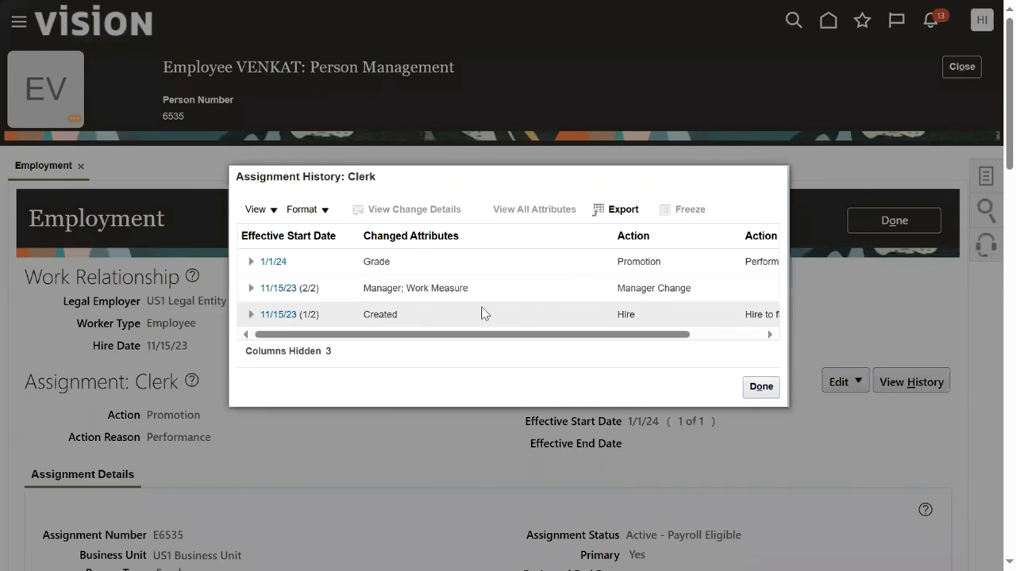
{"action": "left_click_drag", "start_coordinate": [608, 315], "coordinate": [658, 317]}
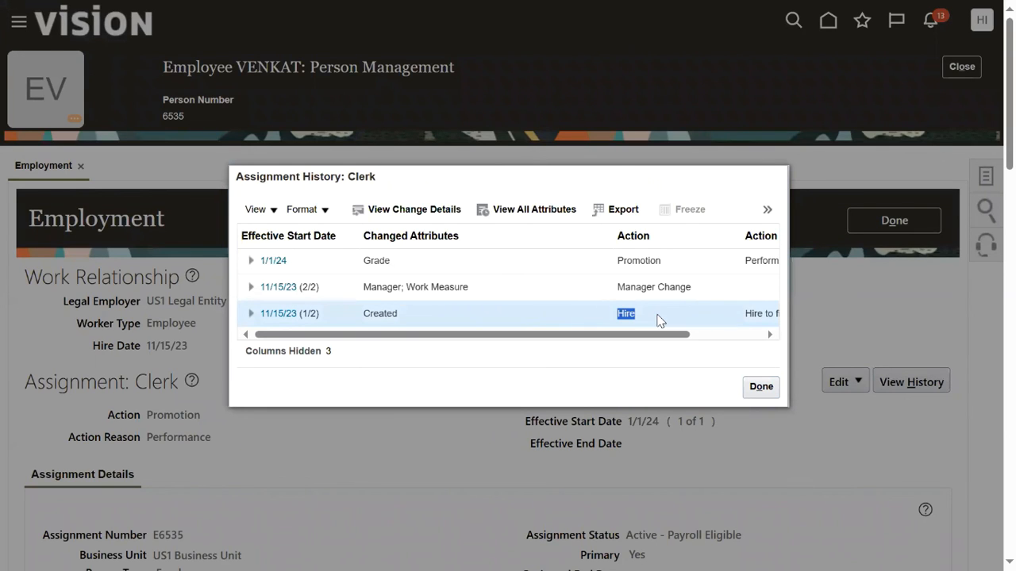
{"action": "left_click_drag", "start_coordinate": [616, 288], "coordinate": [685, 302]}
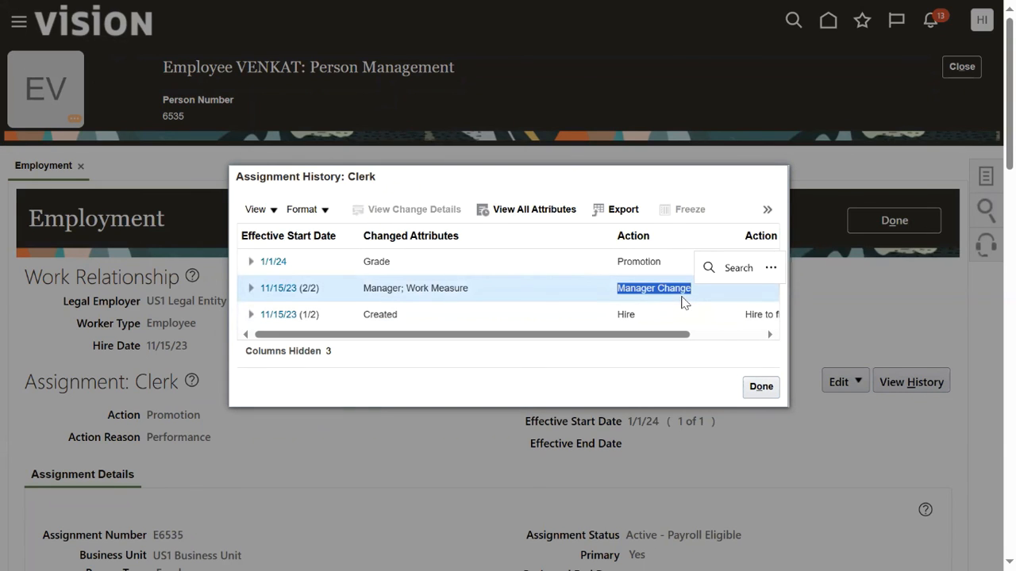
{"action": "left_click", "coordinate": [621, 261]}
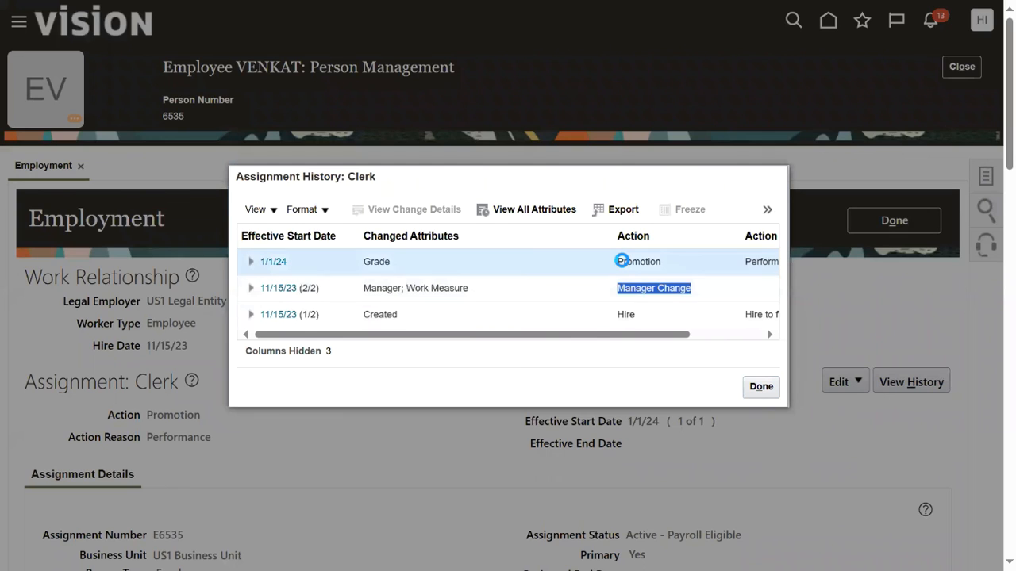
{"action": "left_click_drag", "start_coordinate": [601, 270], "coordinate": [671, 269]}
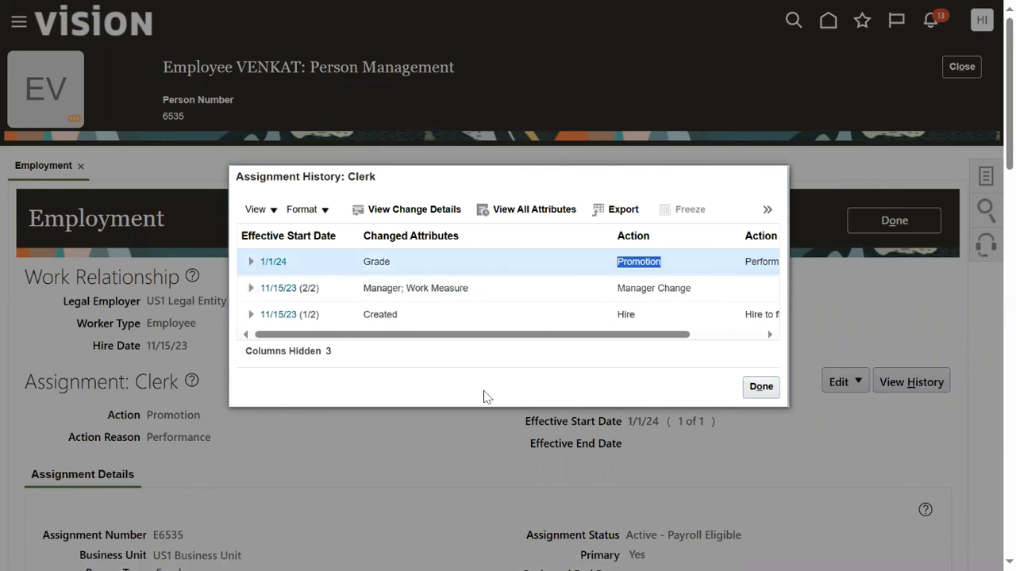
{"action": "key", "text": "alt+Tab"}
{"action": "key", "text": "alt+Tab"}
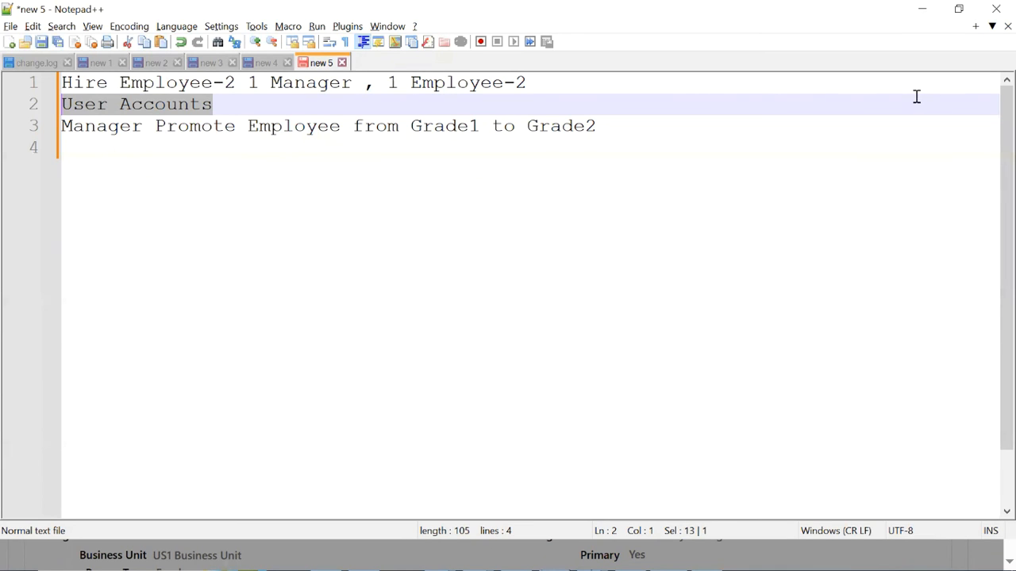
{"action": "left_click", "coordinate": [923, 11]}
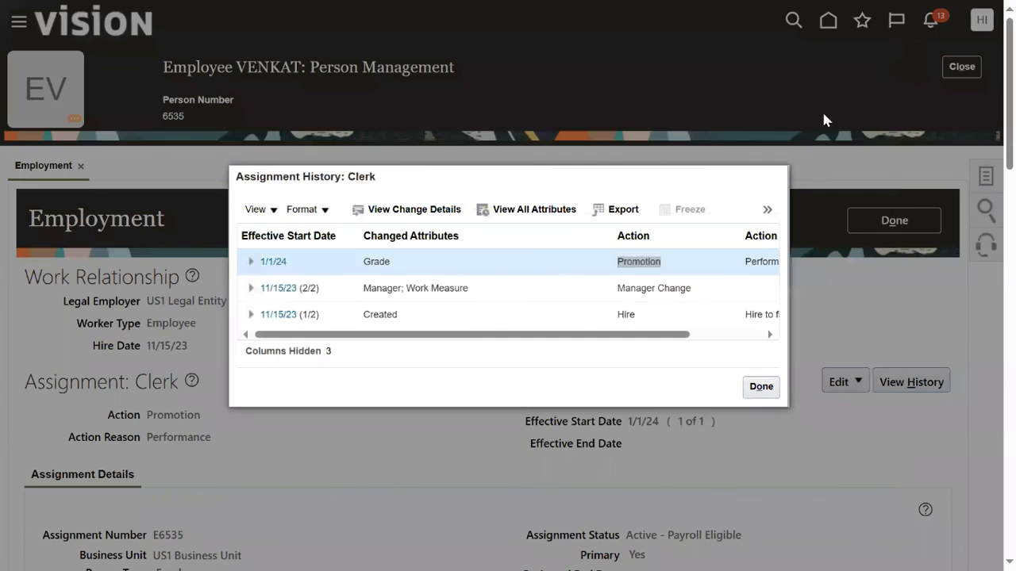
Close the Clerk Assignment History, the Employment details and VENKAT's Person Management page.
{"action": "left_click", "coordinate": [767, 388]}
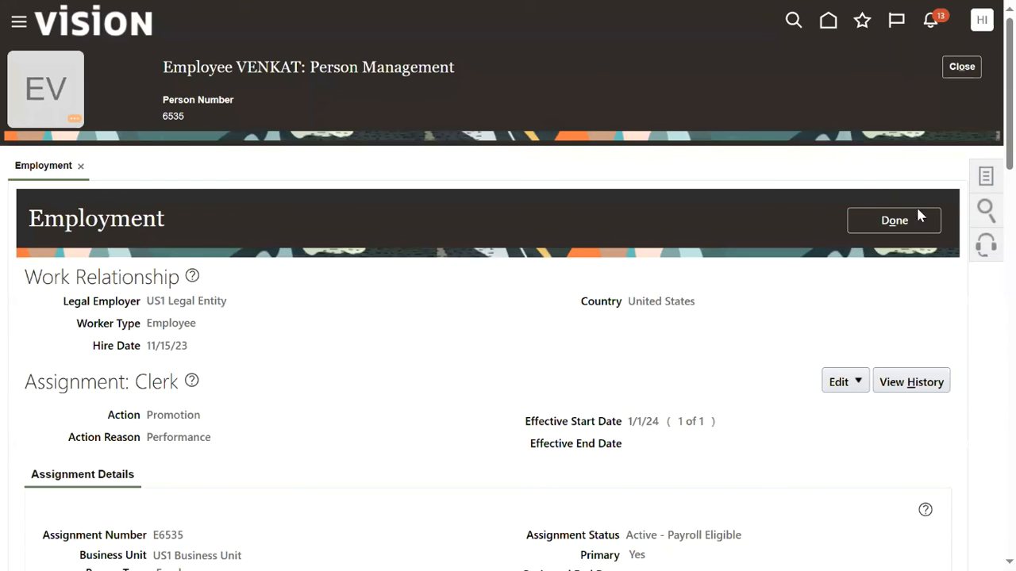
{"action": "left_click", "coordinate": [900, 220]}
{"action": "left_click", "coordinate": [961, 68]}
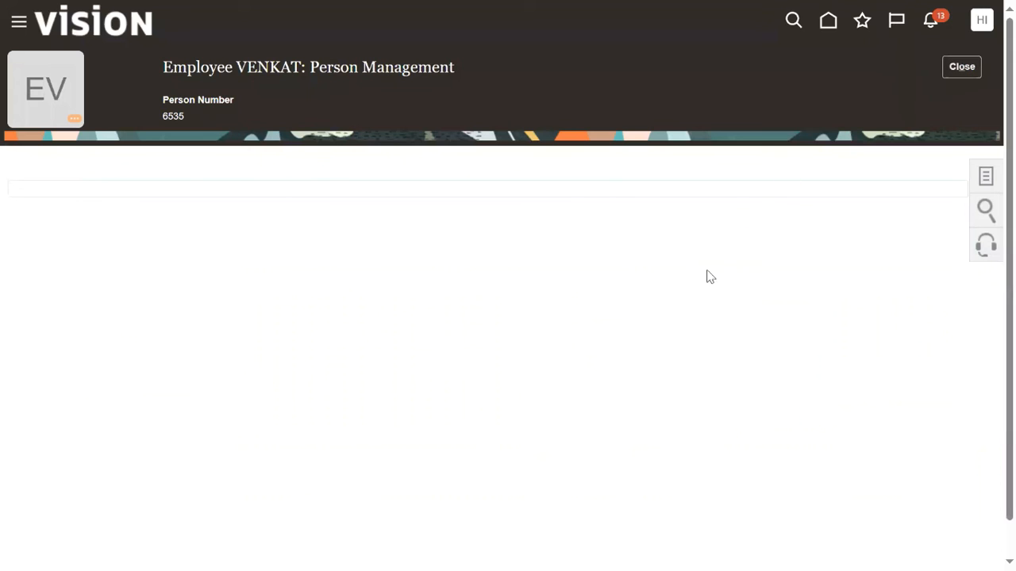